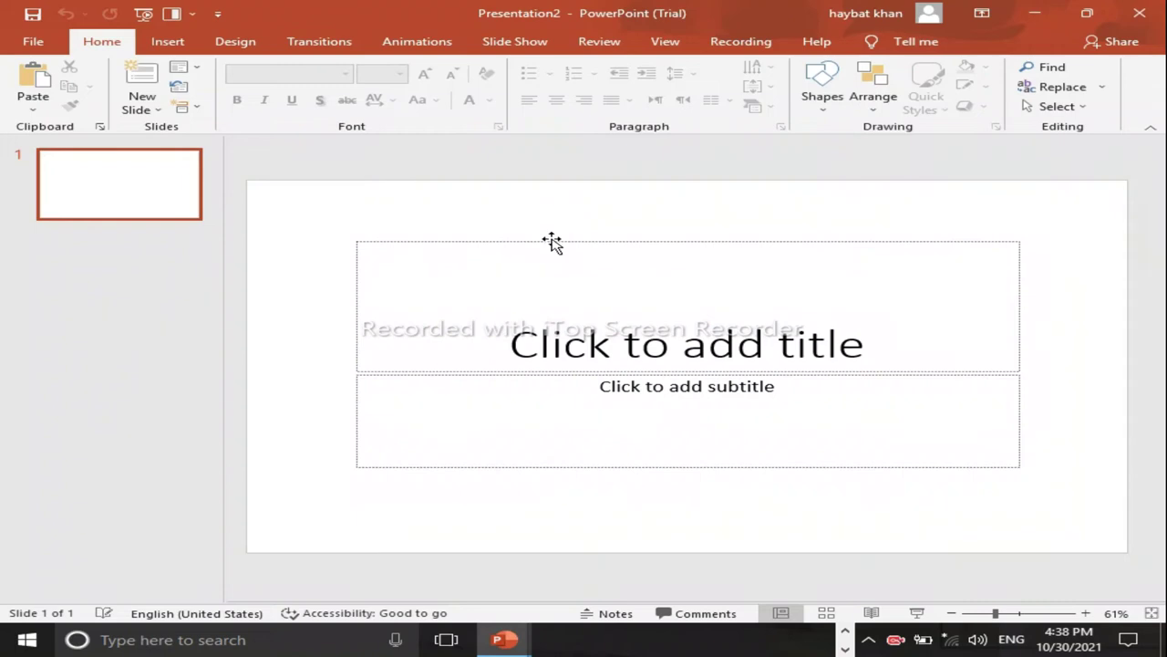
Step: Delete the title and subtitle placeholders from slide 1
left_click(551, 241)
key("Delete")
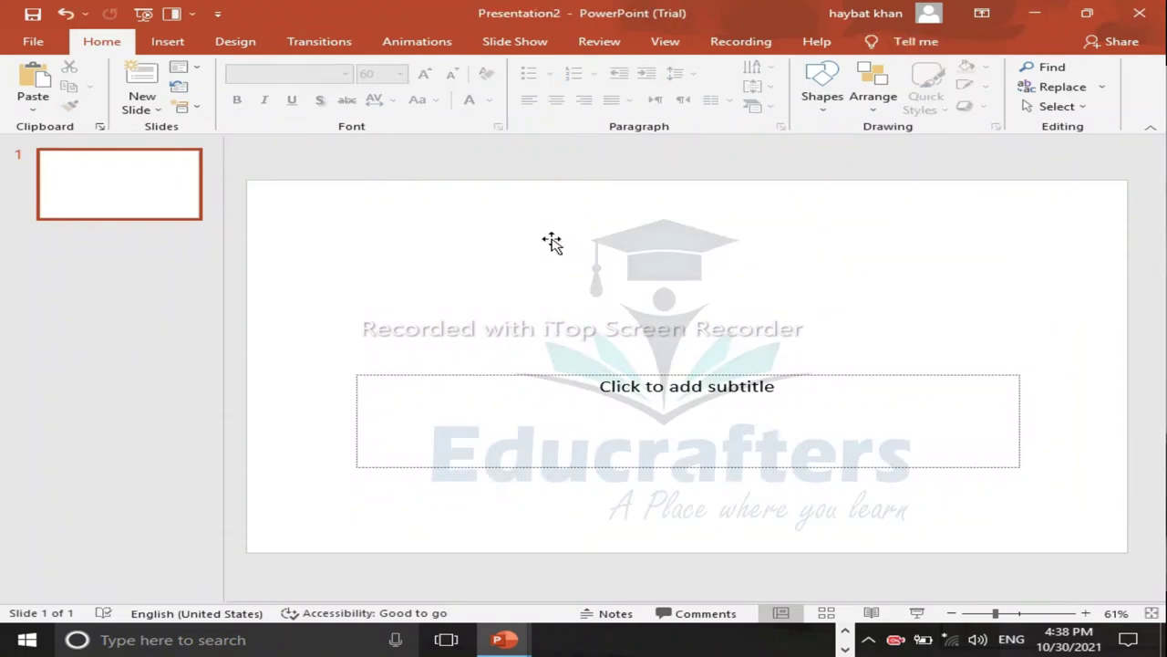
left_click(541, 376)
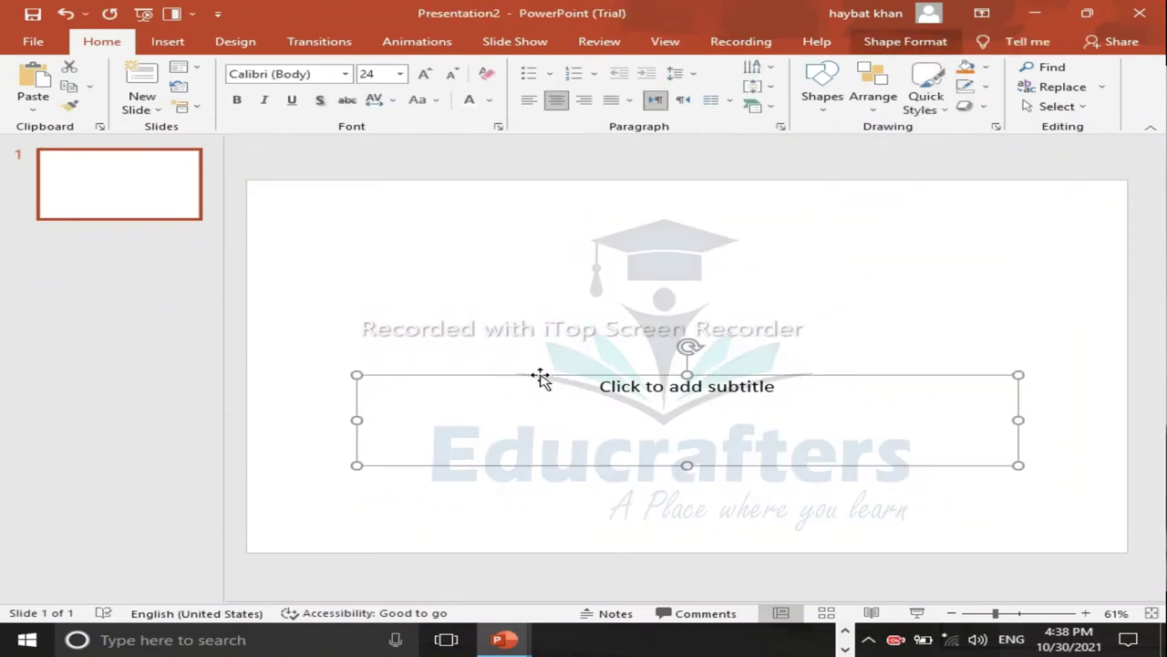
key("Delete")
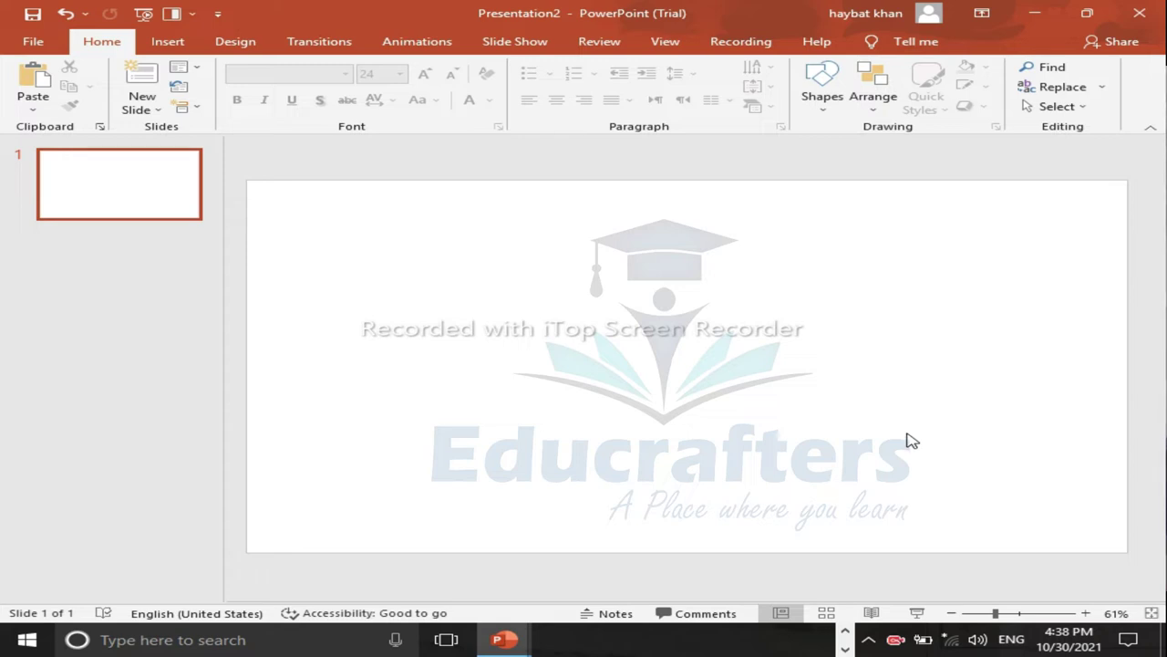
Step: Draw a 7.5 in by 9.97 in rectangle from the slide's top-left corner to its bottom edge
left_click(162, 42)
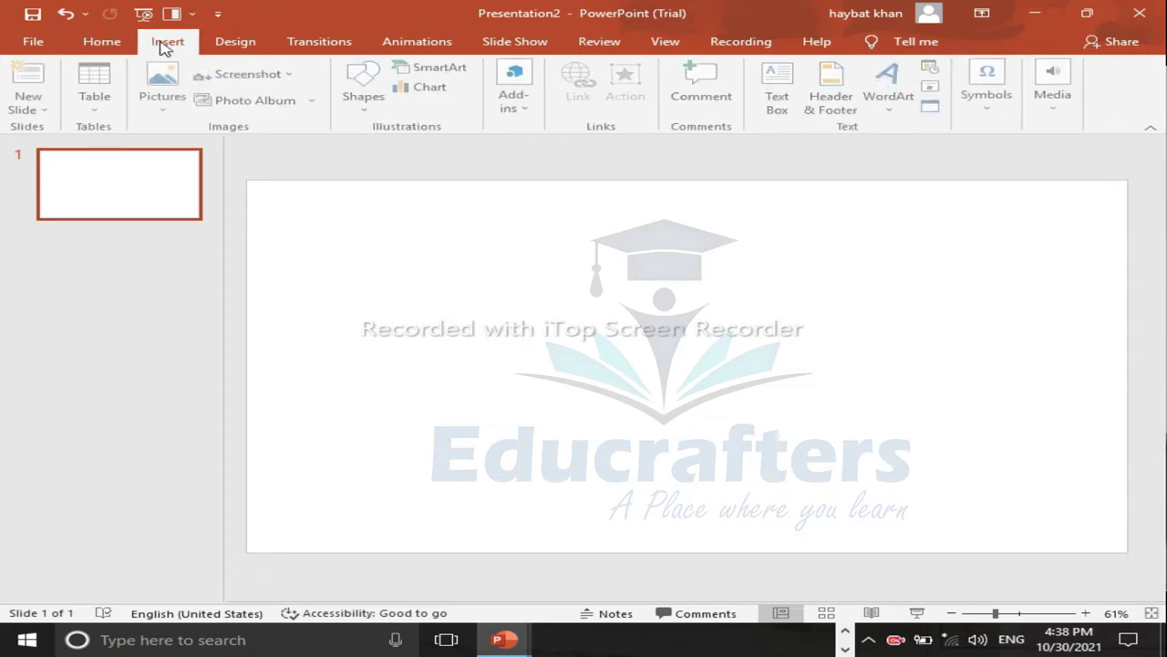
left_click(370, 96)
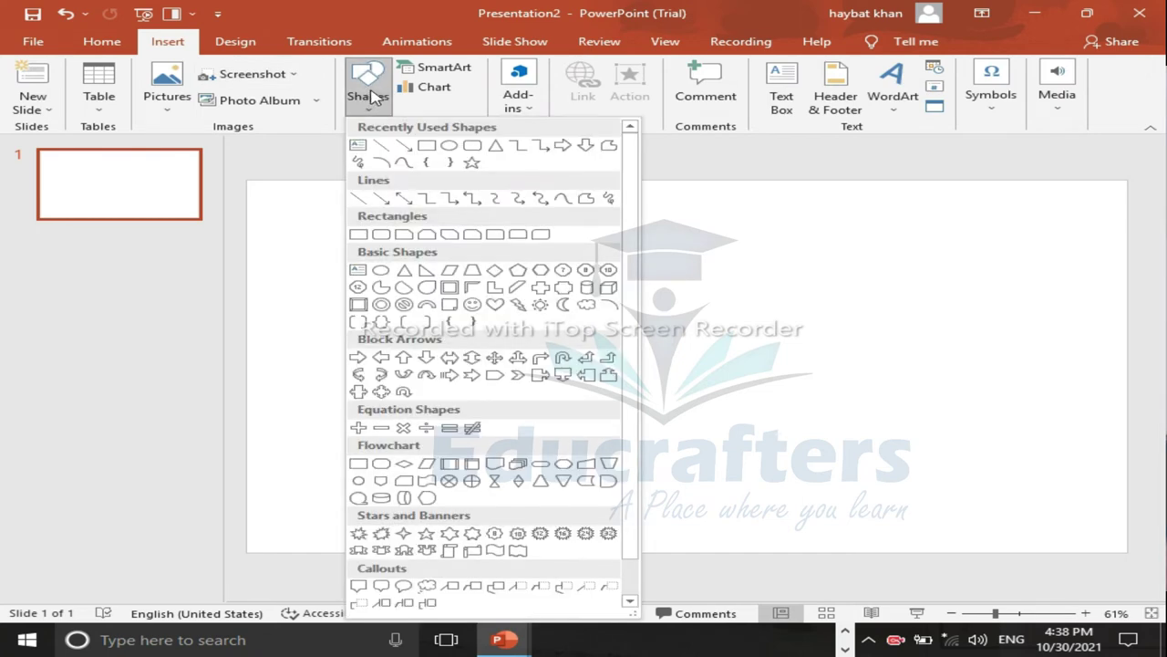
left_click(428, 146)
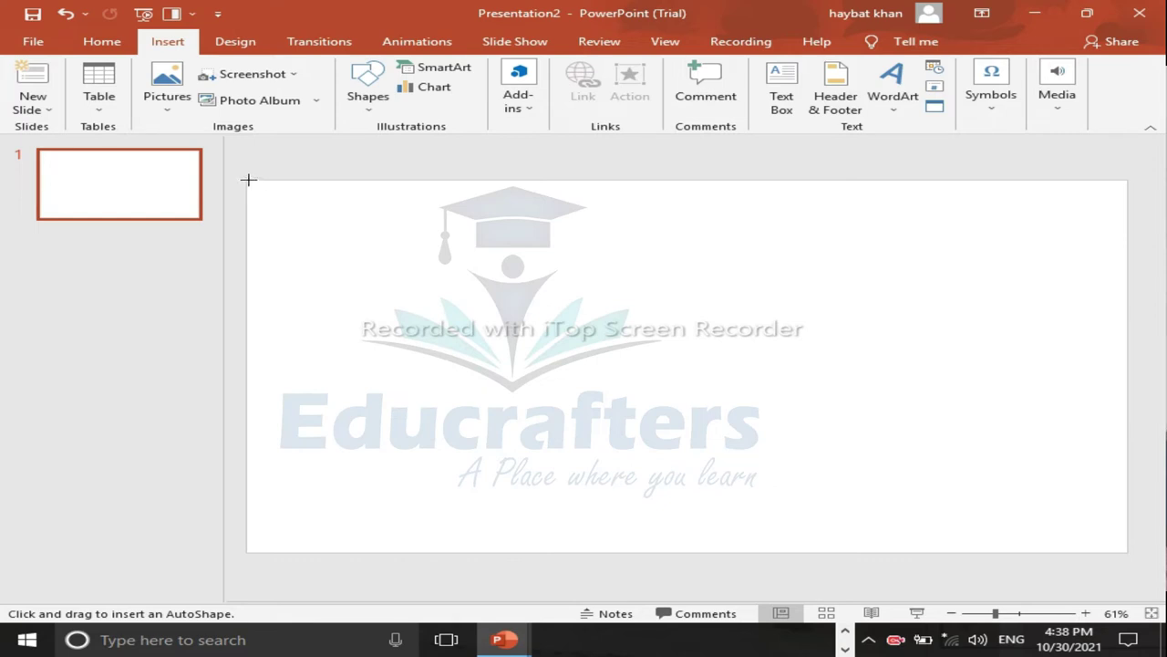
mouse_move(246, 182)
left_mouse_down()
mouse_move(823, 531)
mouse_move(906, 546)
left_mouse_up()
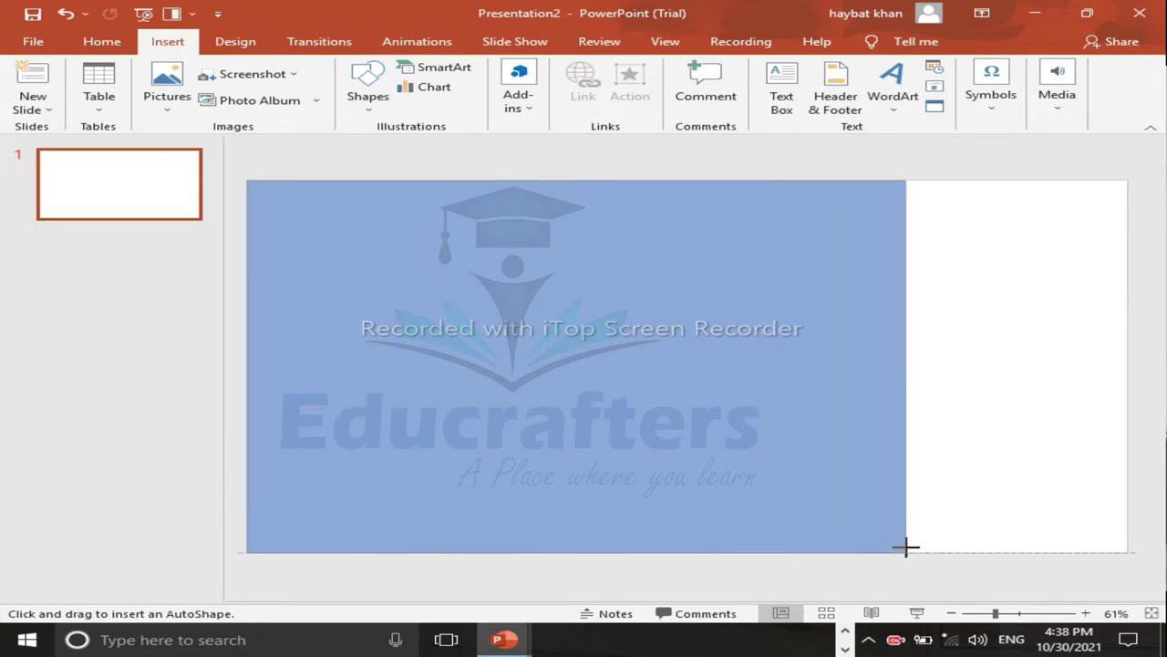
left_click_drag(905, 547, 906, 547)
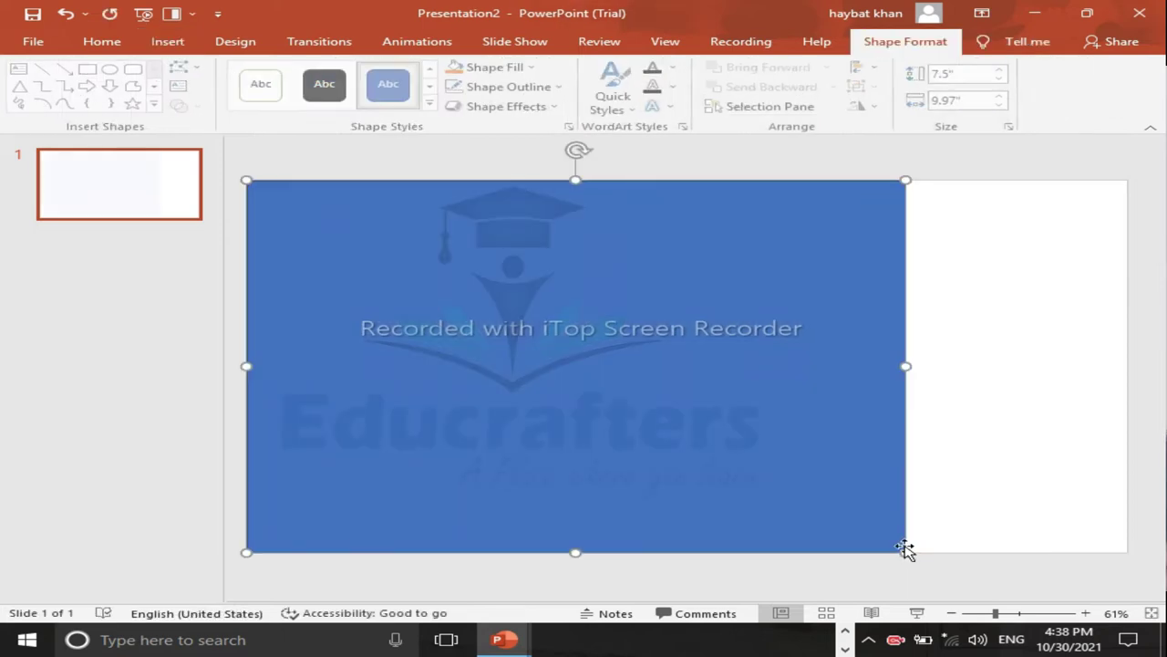
Step: Change the rectangle's solid fill from blue to white, then deselect it to show the background settings
right_click(723, 290)
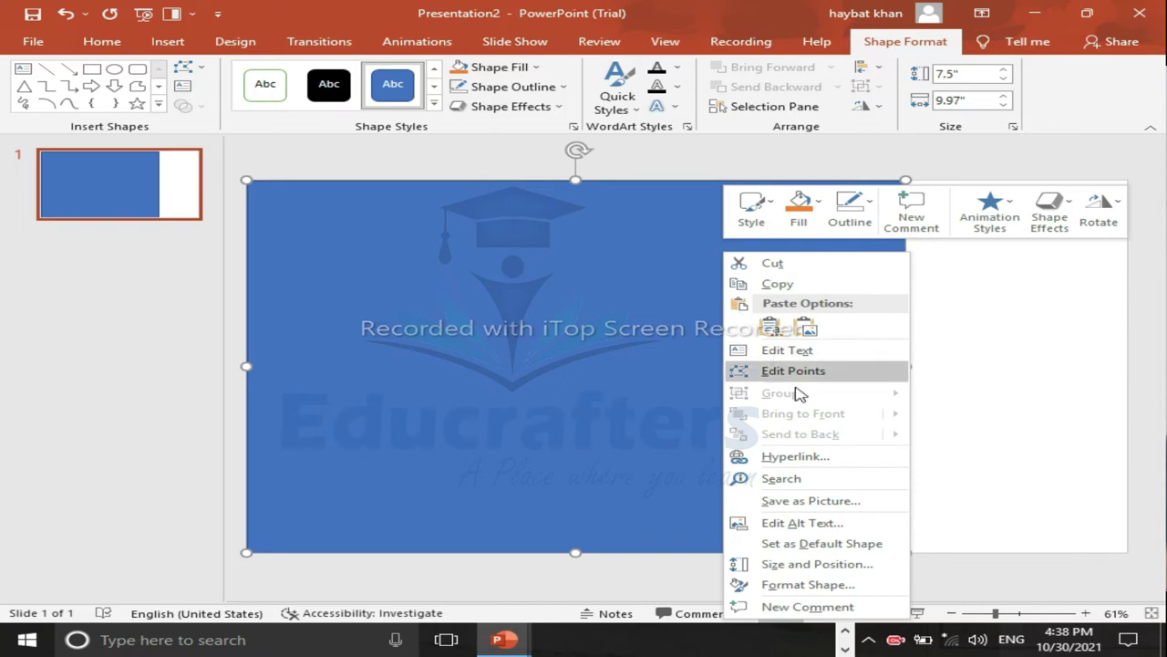
left_click(800, 584)
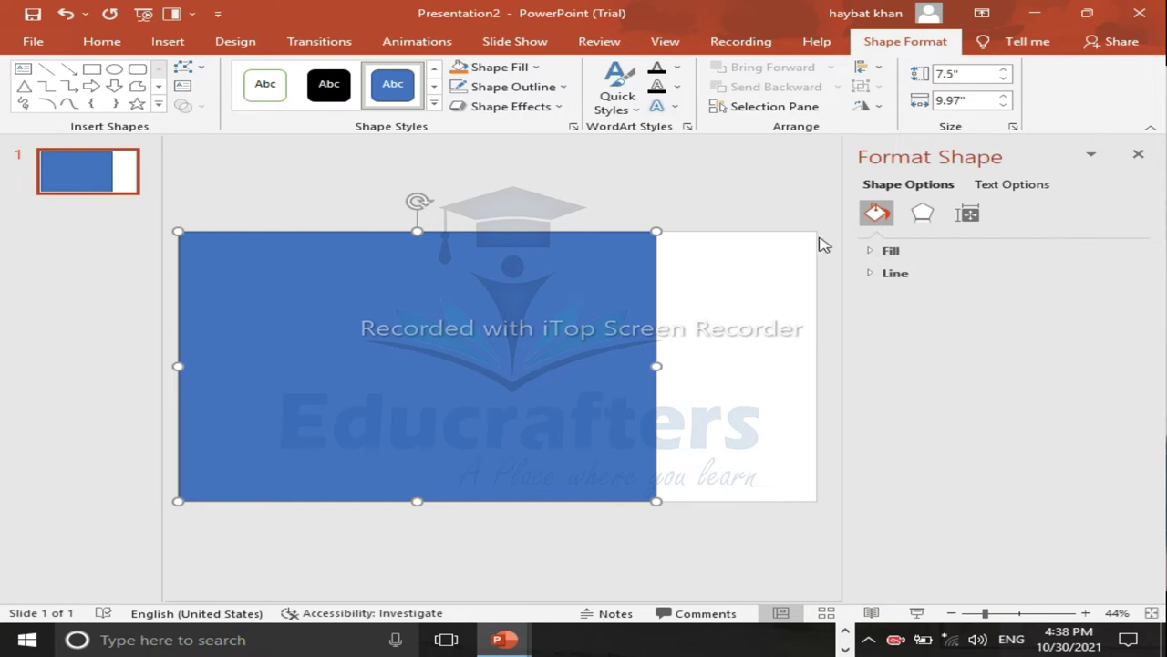
left_click(929, 256)
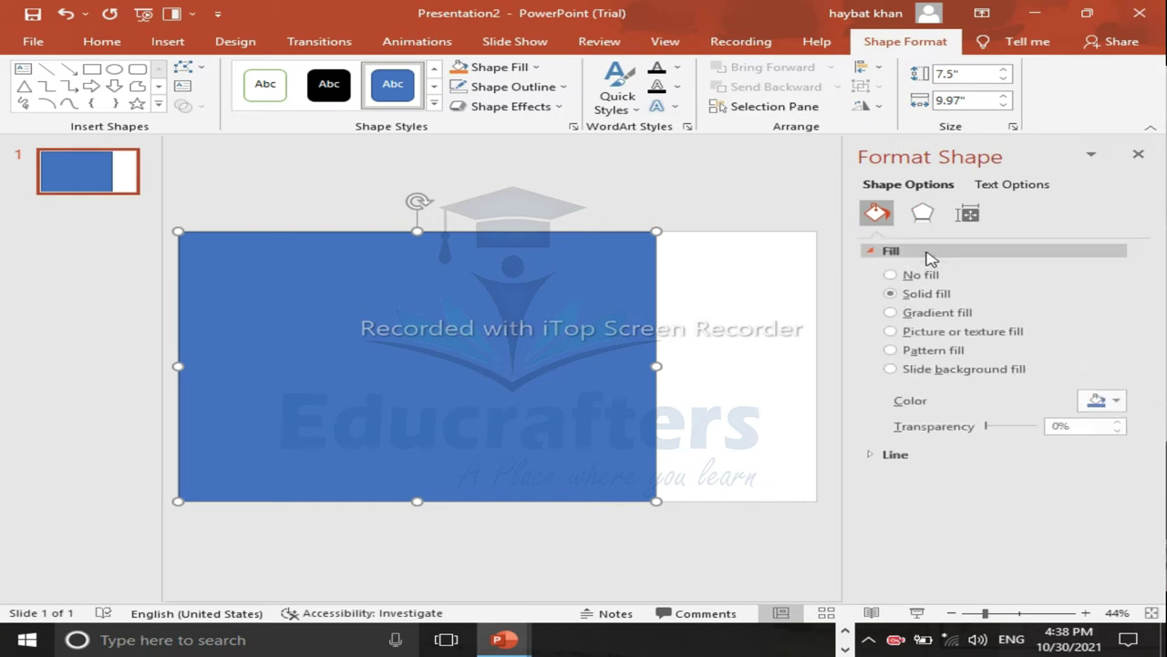
left_click(1117, 402)
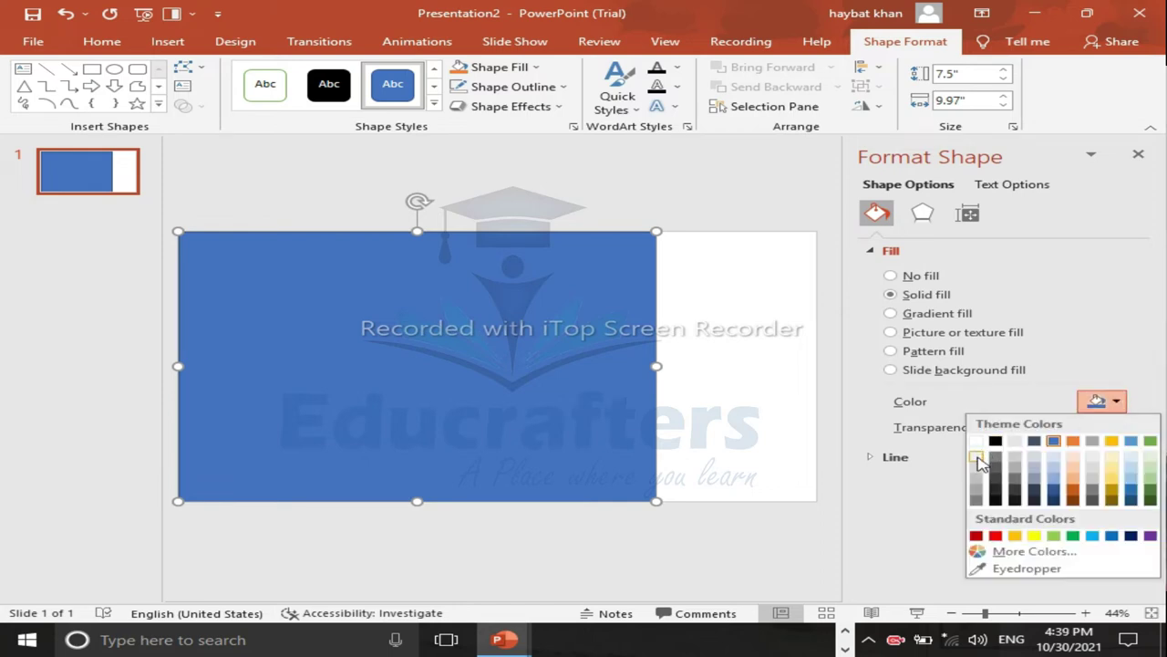
left_click(976, 459)
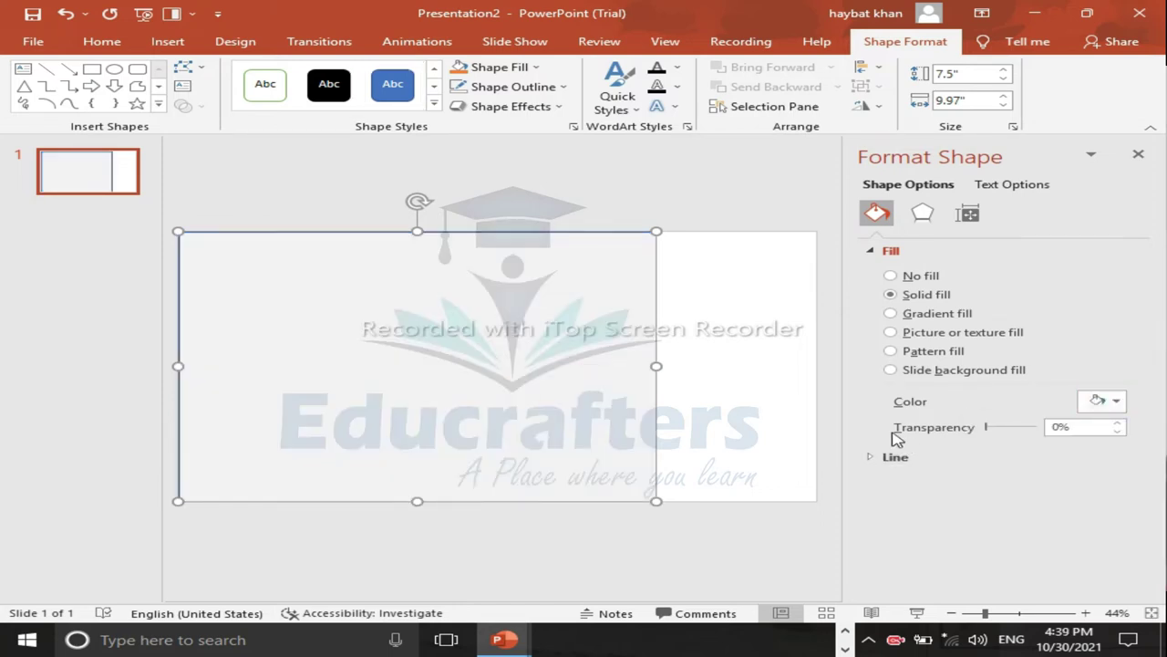
left_click(693, 349)
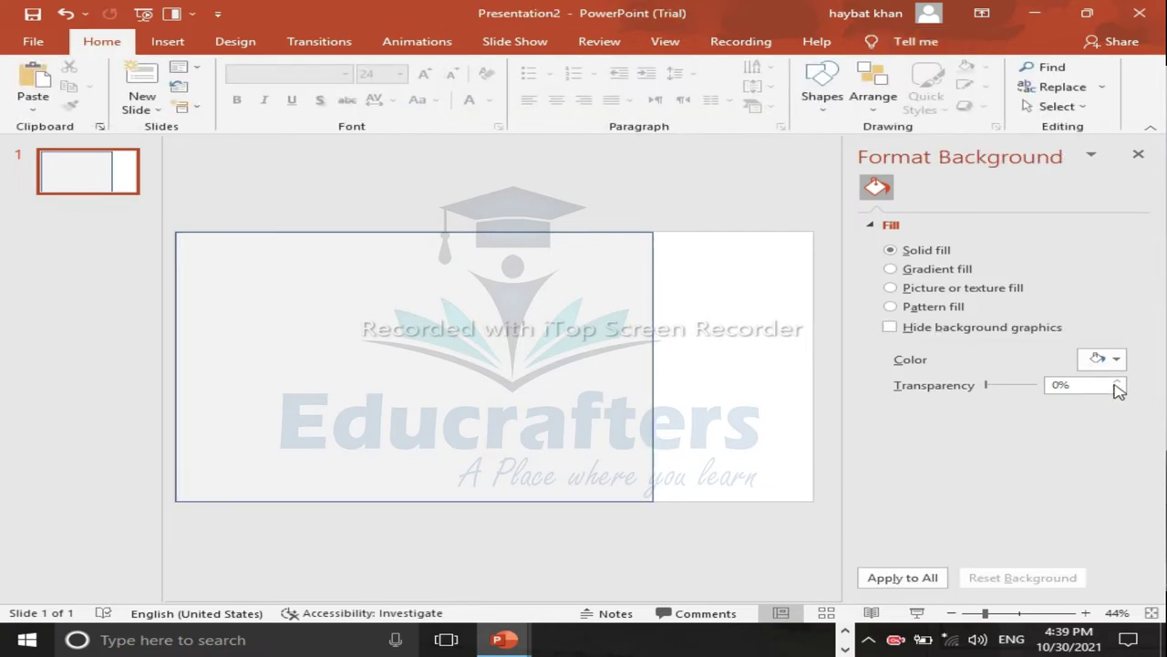
Step: Make the slide background pale grey, undoing a trial gradient fill
left_click(1118, 359)
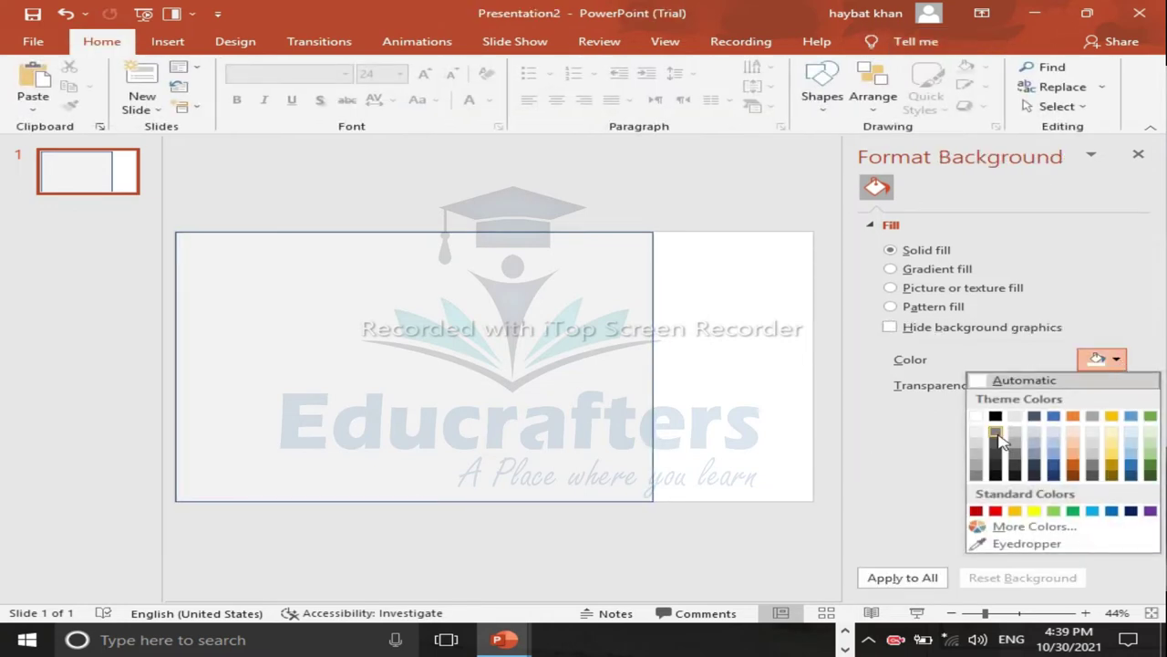
left_click(985, 438)
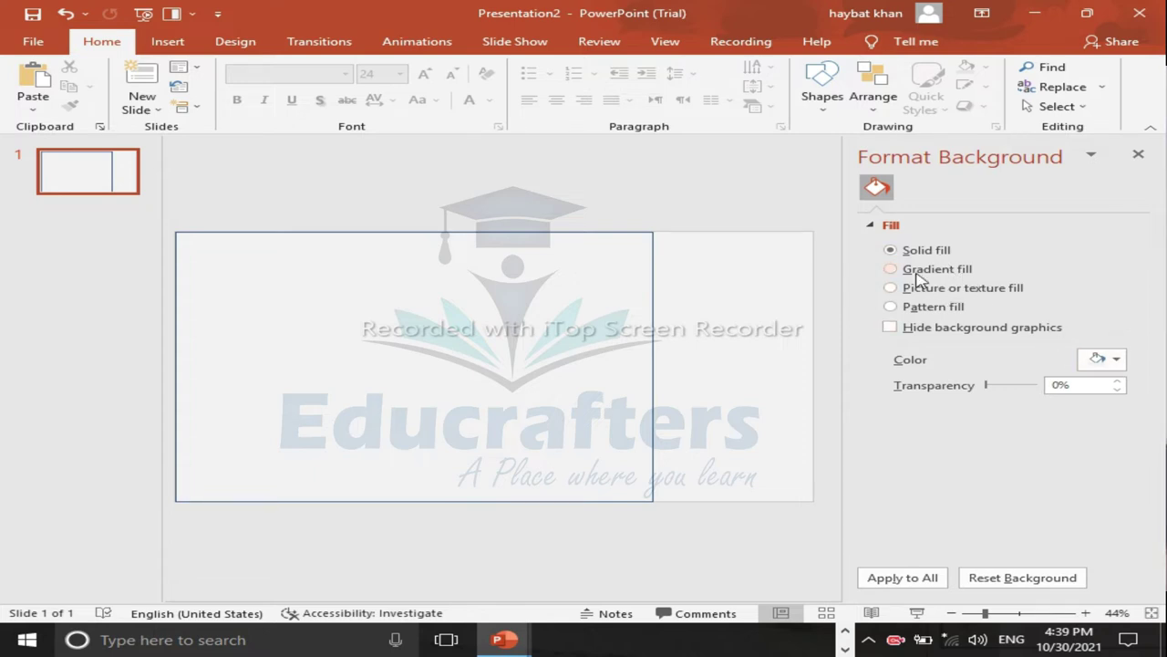
left_click(915, 276)
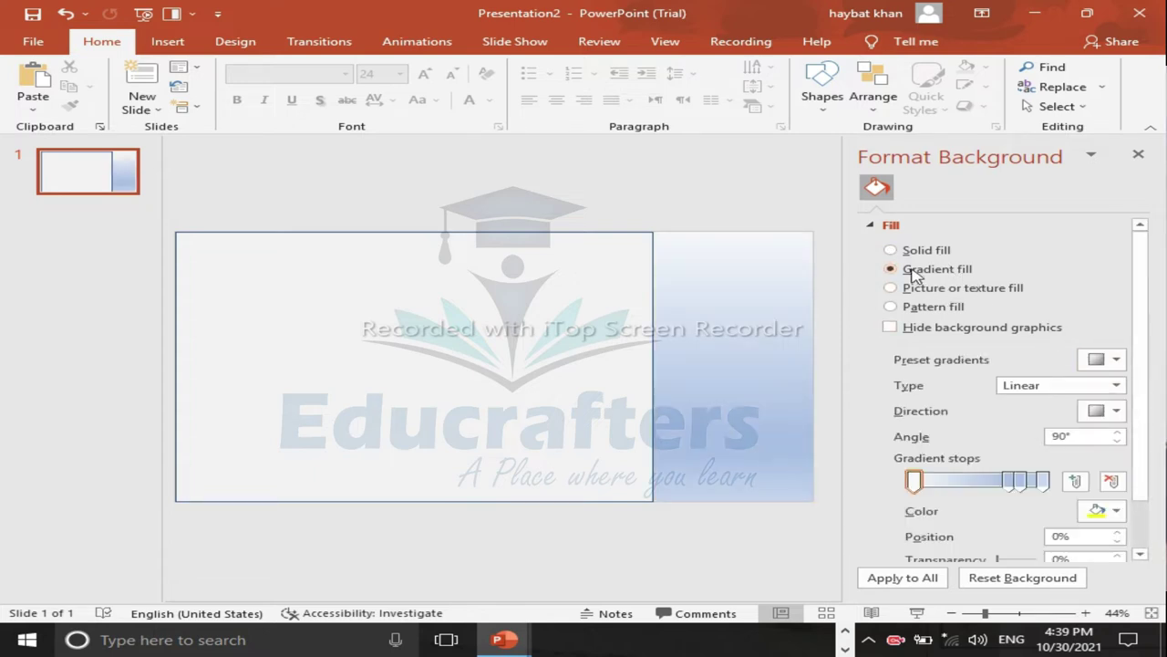
key("ctrl+z")
Step: Try a gradient fill on the rectangle, then return it to a solid fill
left_click(550, 349)
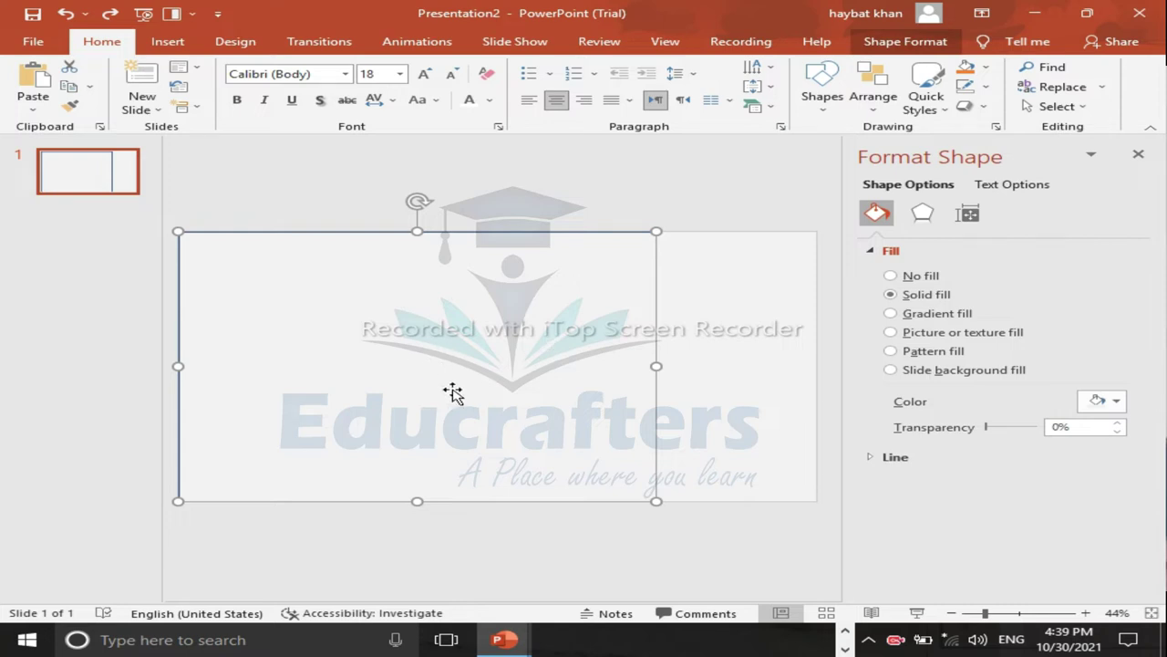
left_click(914, 315)
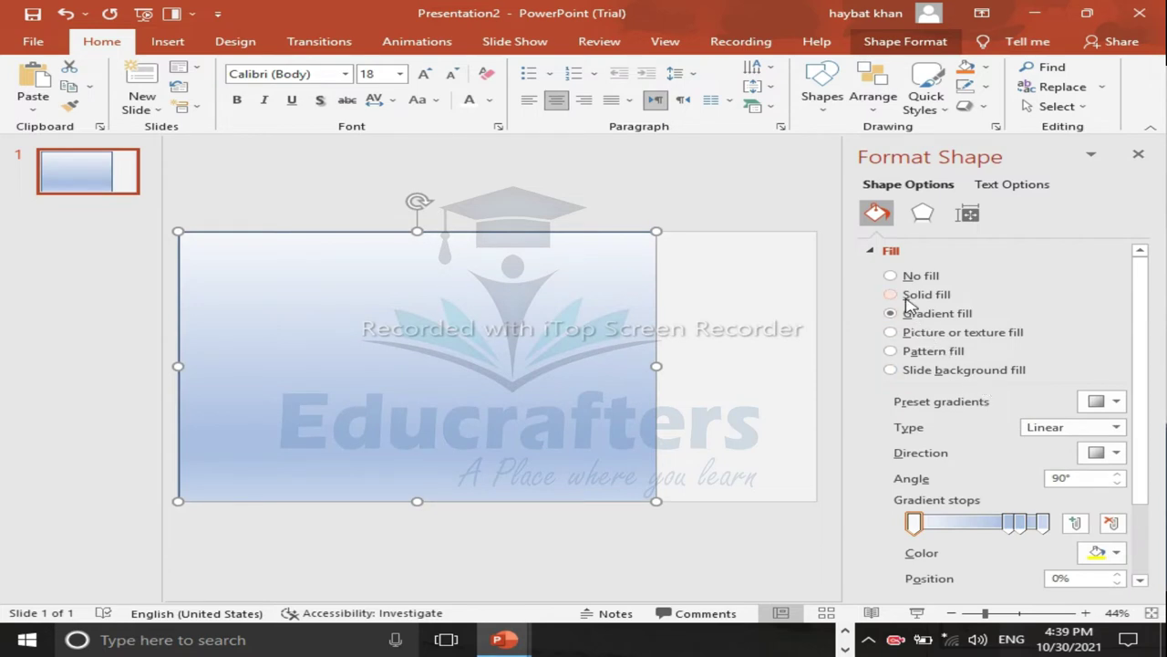
left_click(890, 295)
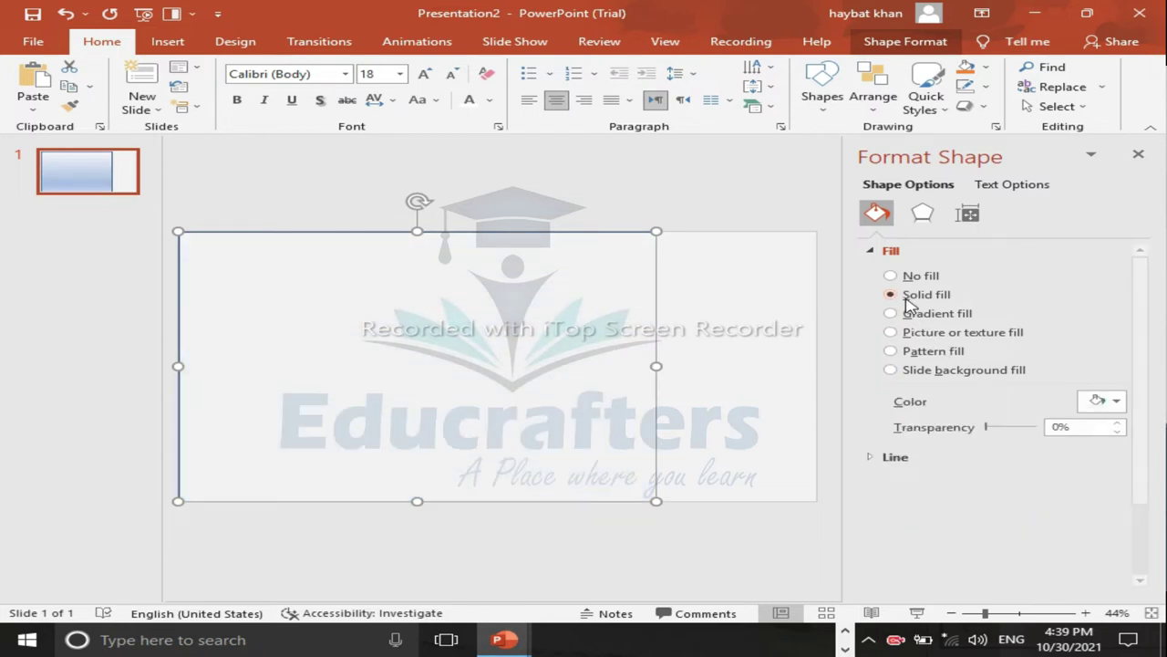
left_click(924, 214)
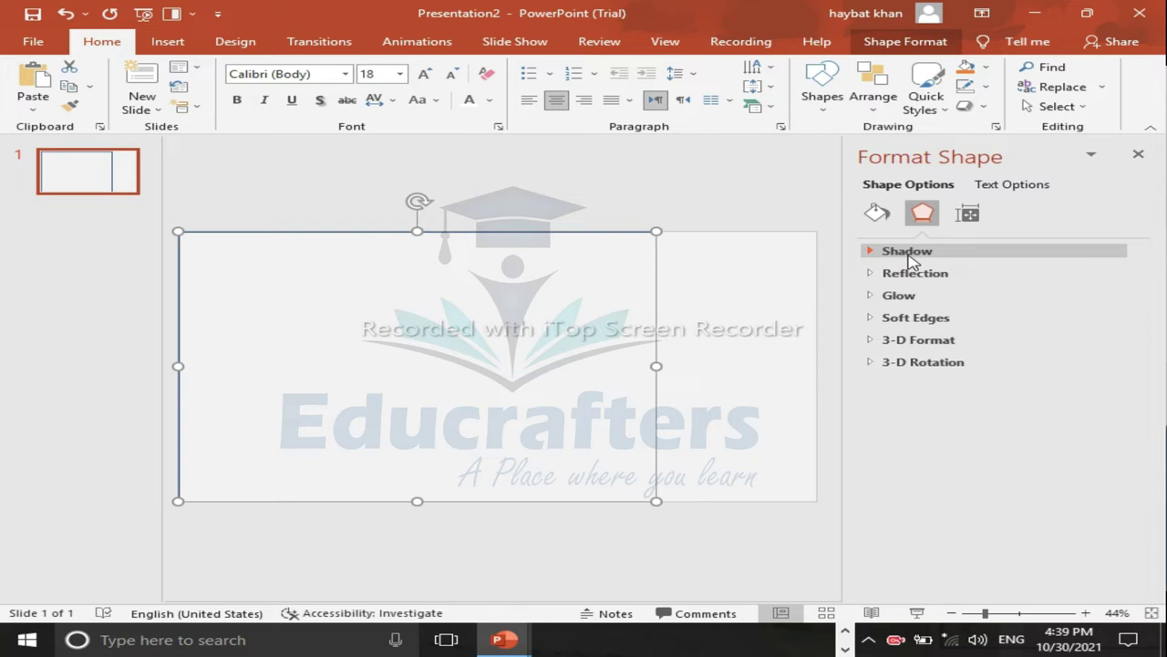
Step: Give the rectangle an outer shadow preset with 65% transparency and 101% size
left_click(909, 254)
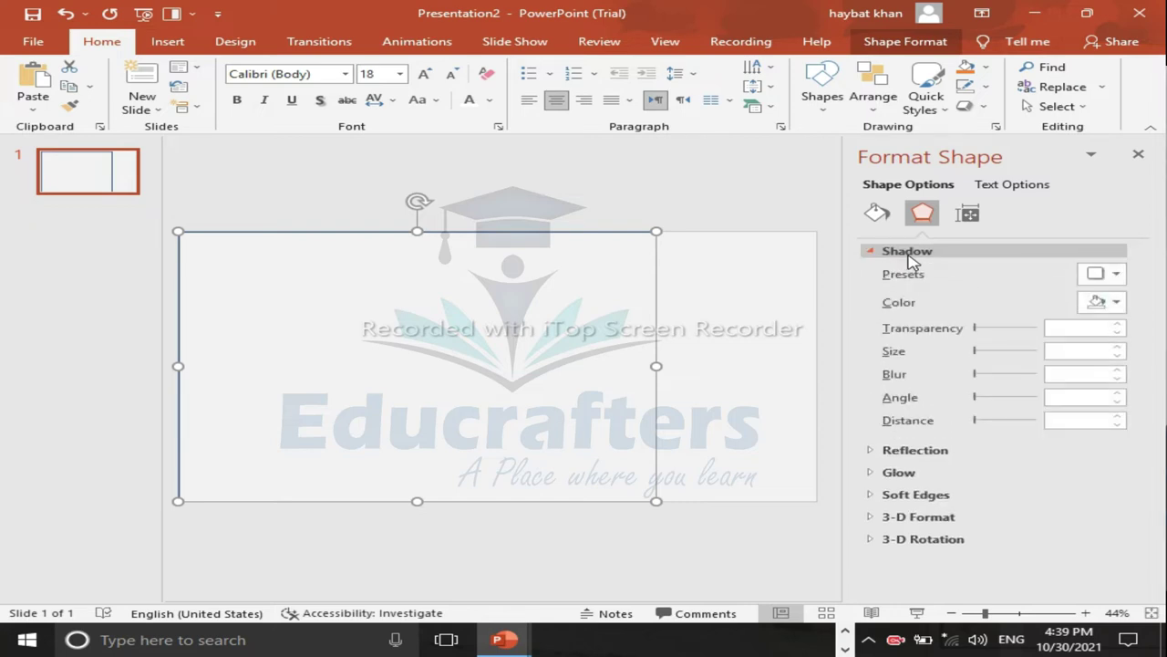
left_click(1117, 274)
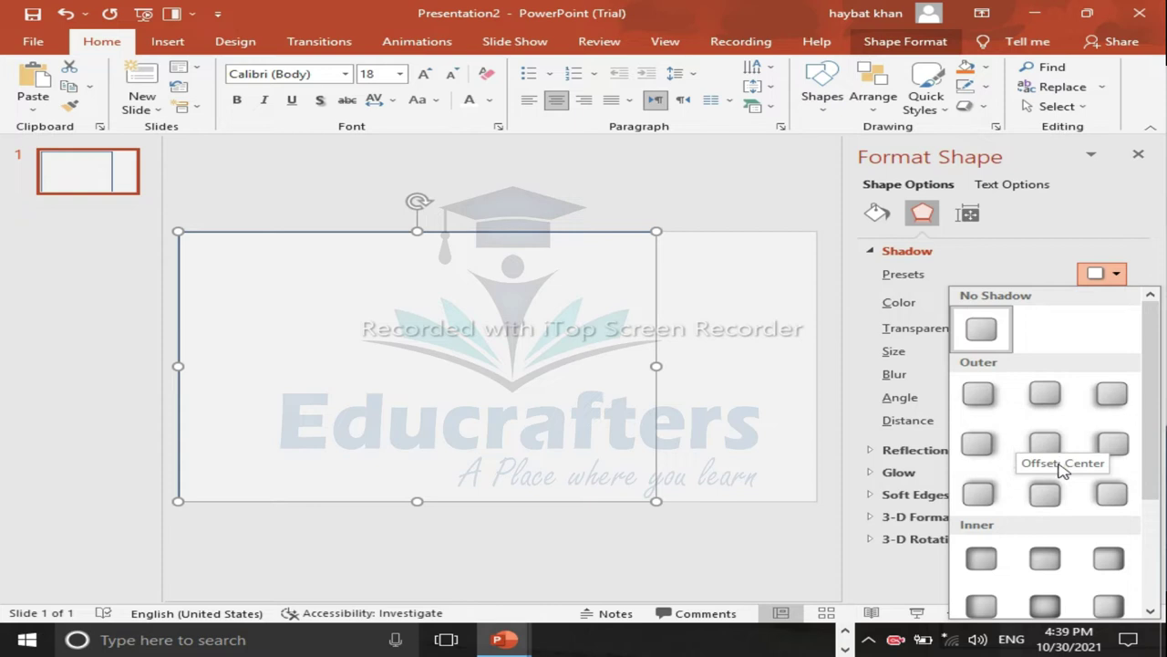
left_click(982, 494)
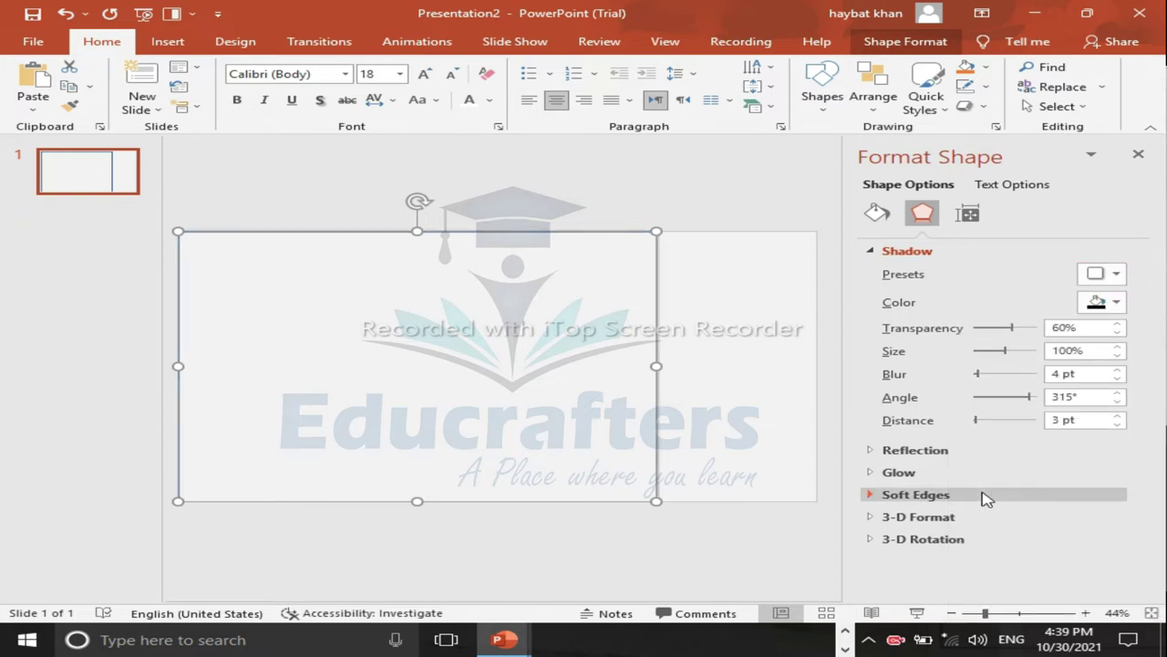
left_click(1117, 324)
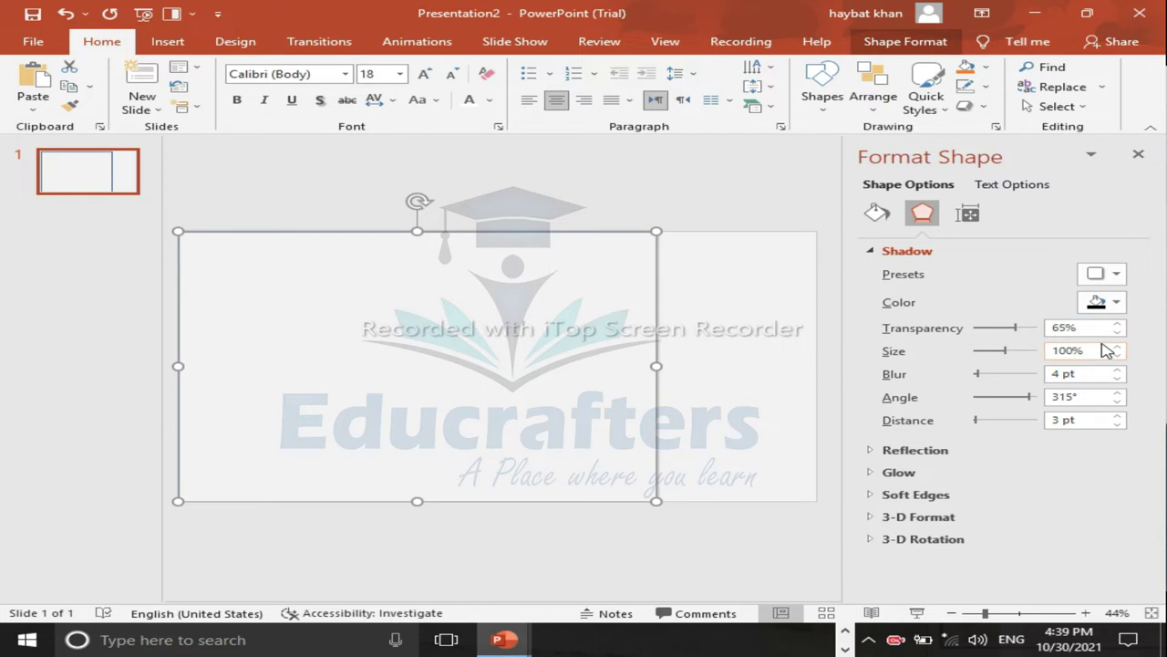
left_click(1117, 346)
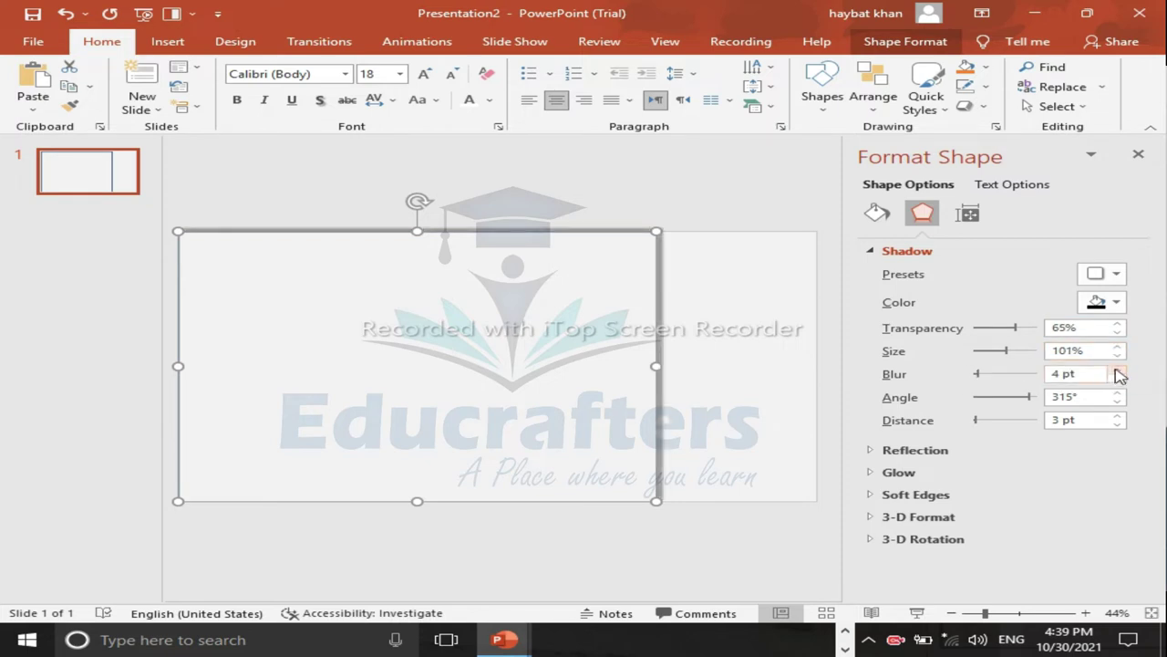
Step: Set the shadow blur to 17 pt, angle to 90° and distance to 4 pt
left_click(1117, 369)
left_click(1117, 370)
left_click(1117, 369)
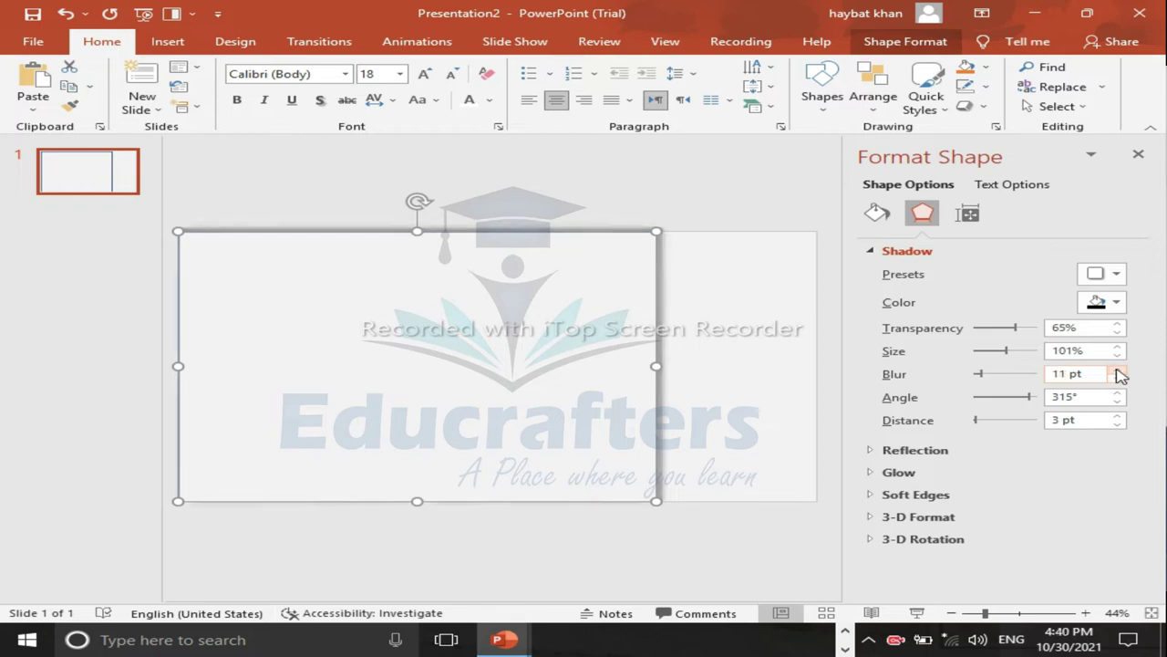
left_click(1117, 370)
left_click(1117, 369)
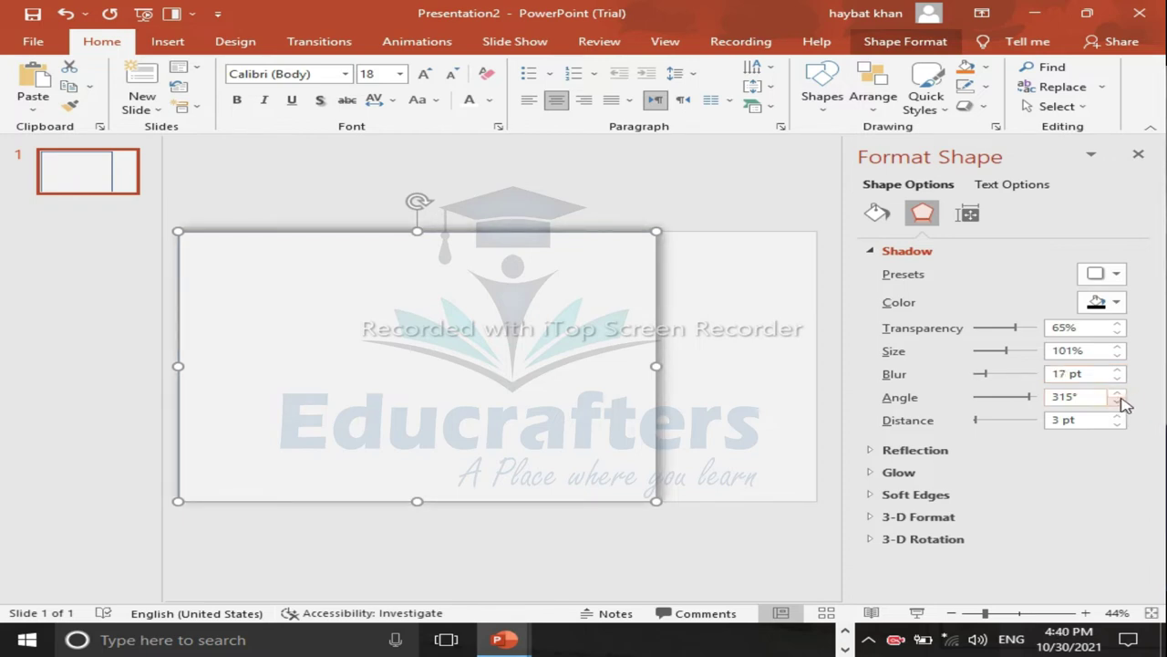
left_click_drag(1091, 397, 1038, 412)
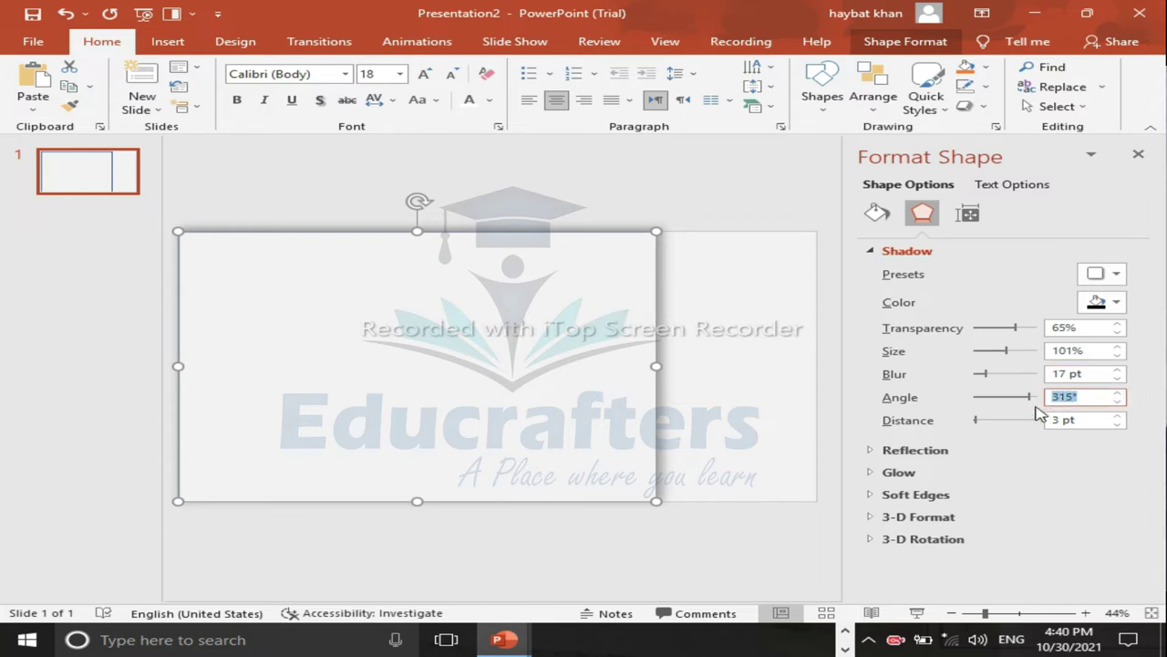
type("0")
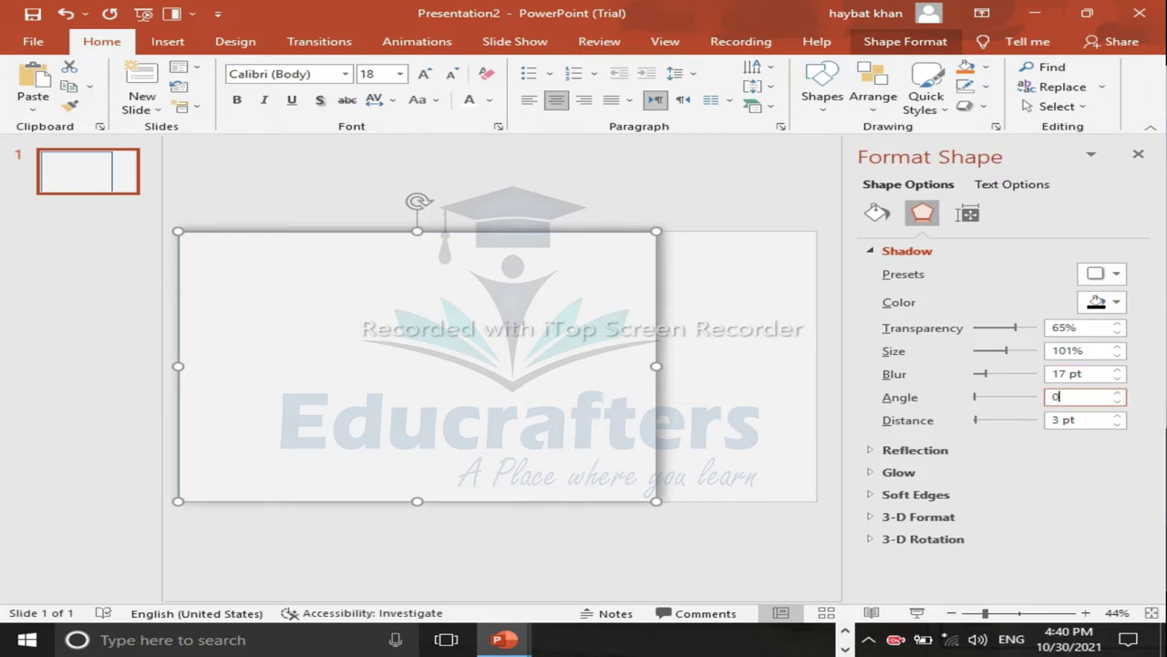
type("90")
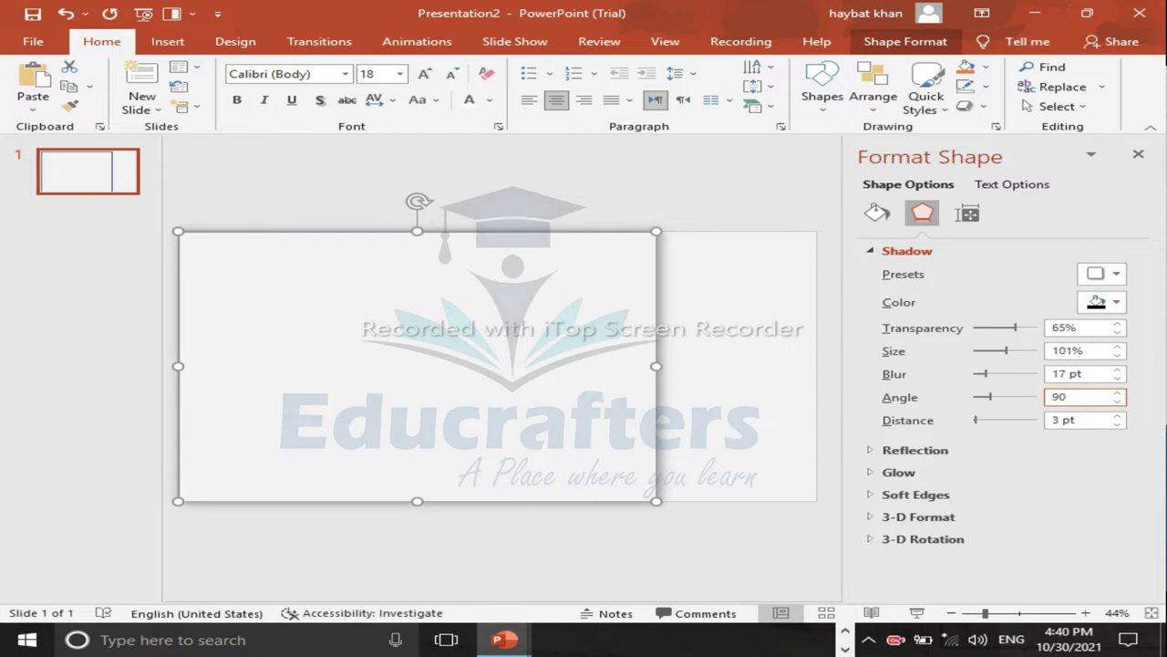
left_click(1116, 415)
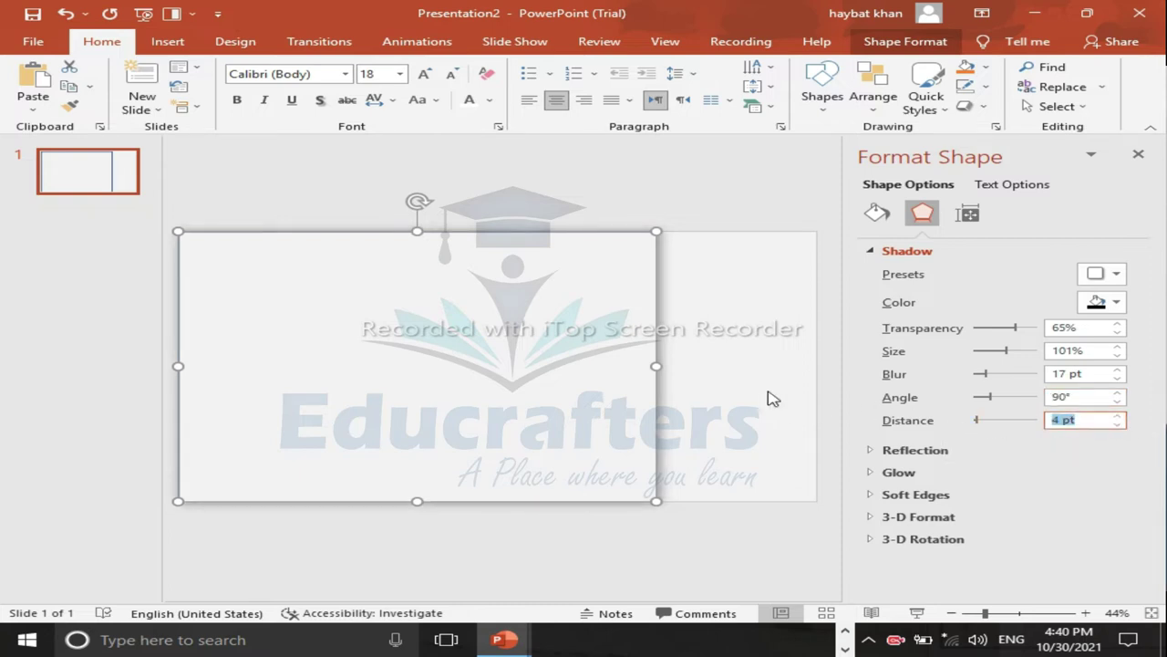
left_click(672, 286)
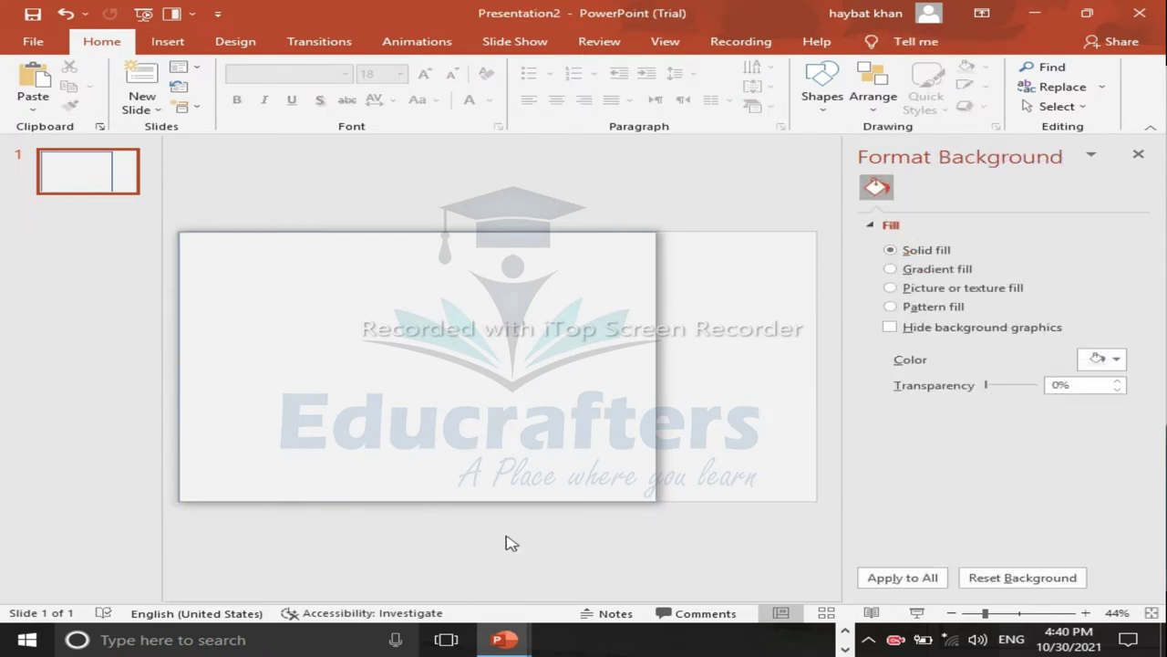
Step: Set the panel rectangle's outline to No line
left_click(493, 392)
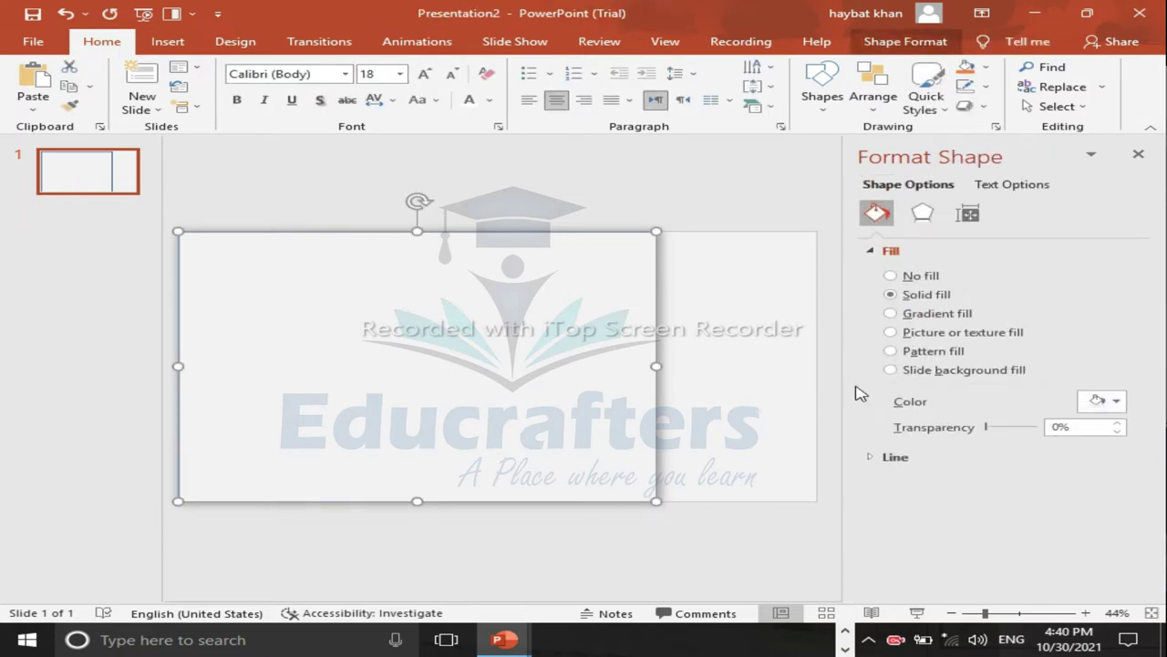
left_click(594, 305)
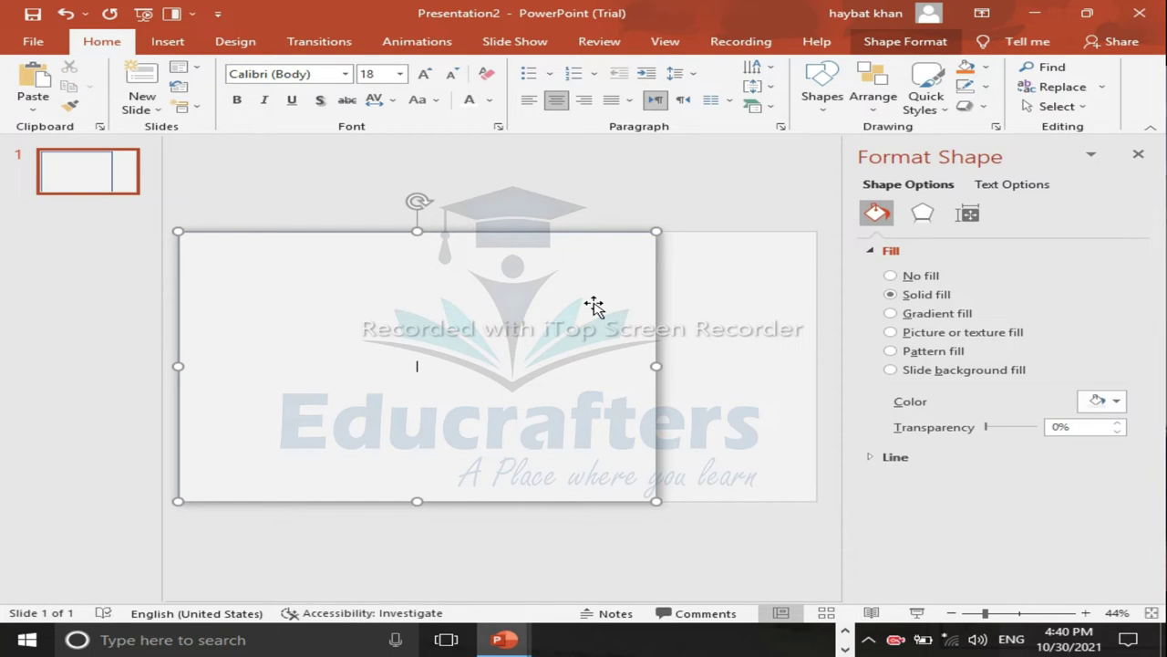
right_click(606, 294)
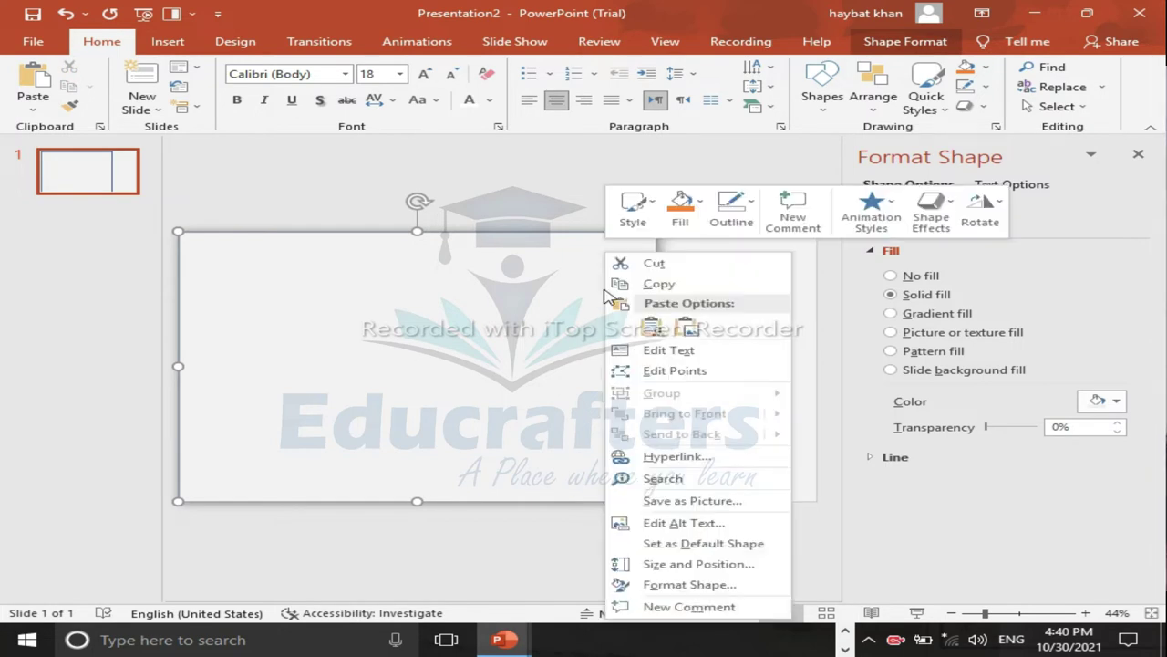
left_click(534, 324)
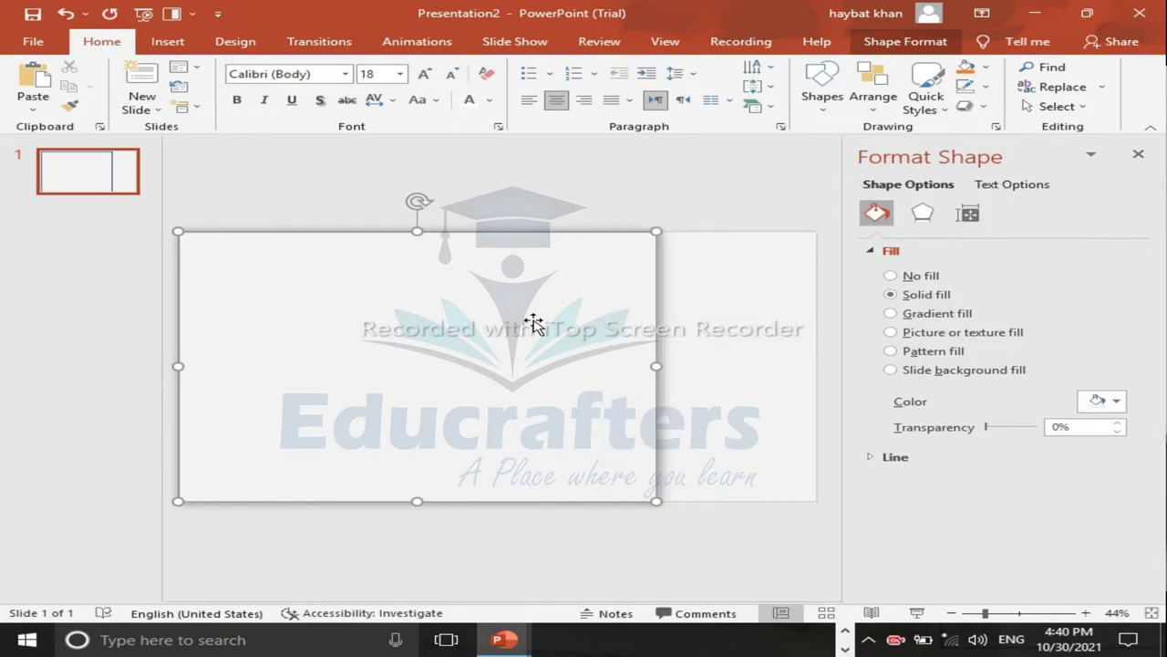
left_click(892, 458)
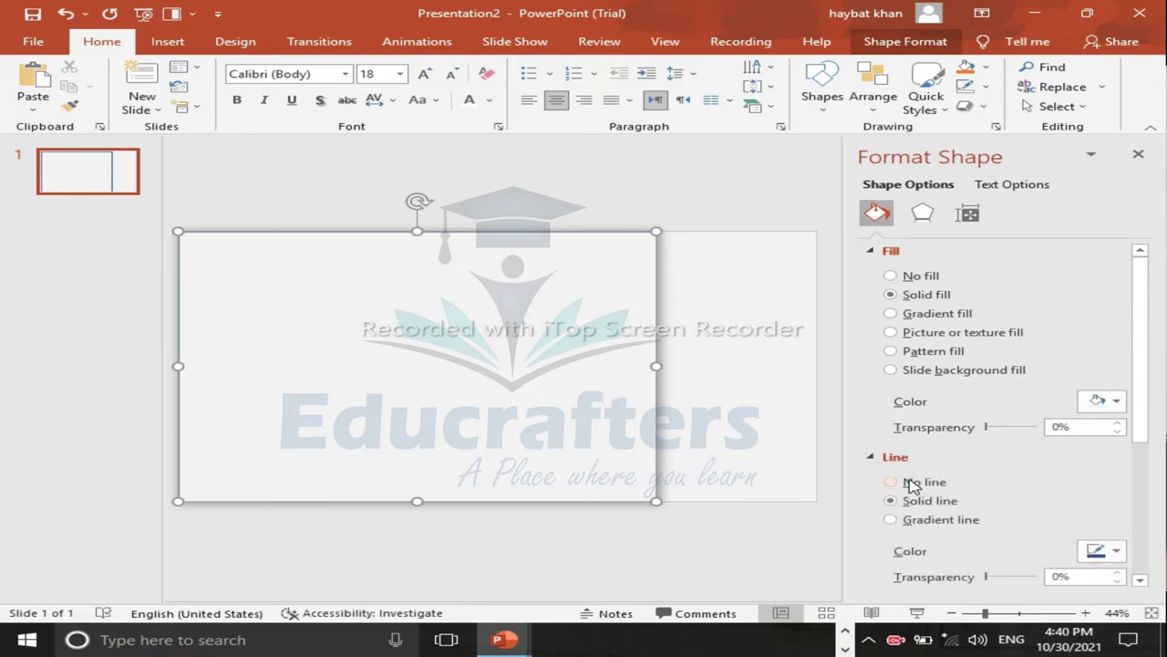
left_click(912, 482)
left_click(735, 346)
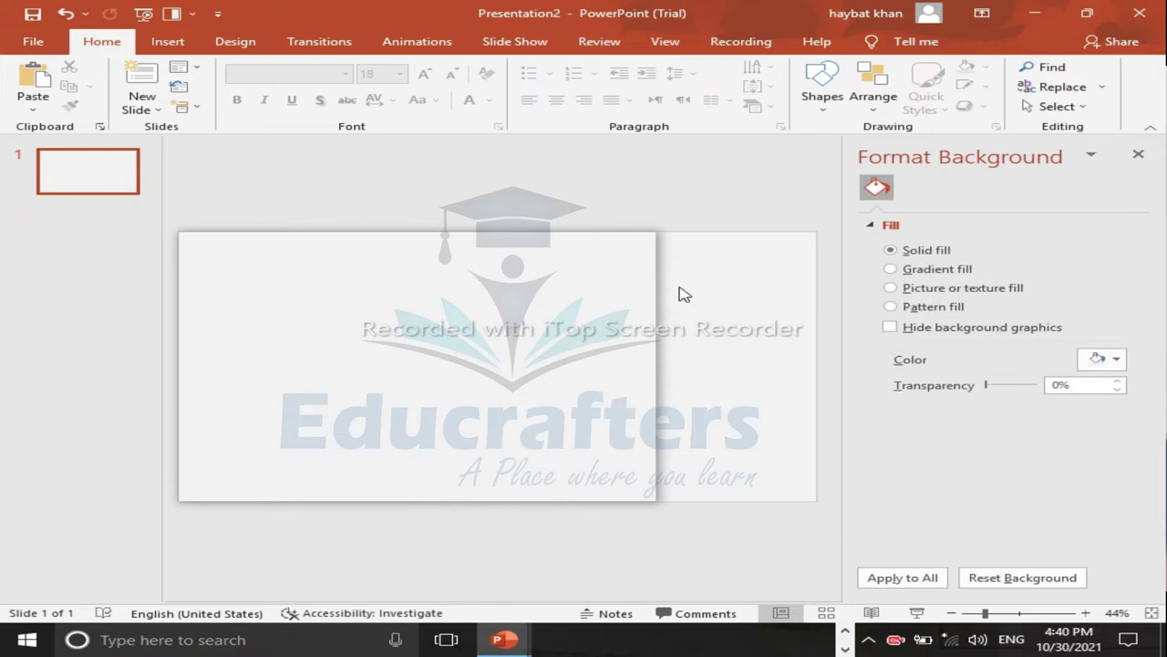
left_click(436, 403)
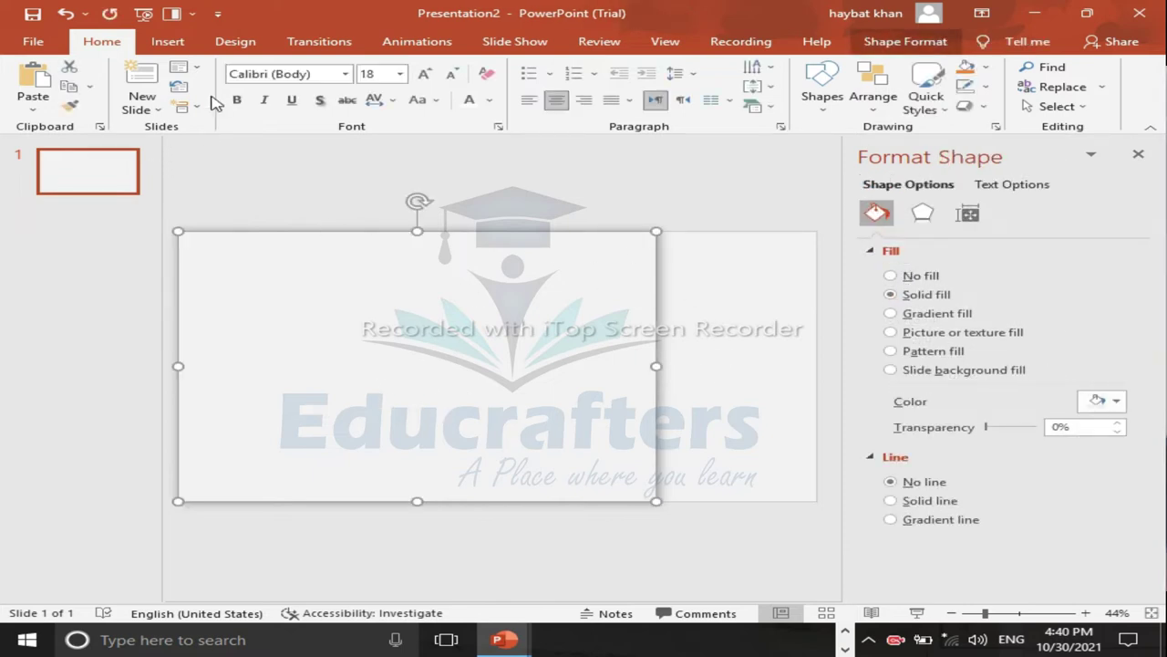
left_click(169, 50)
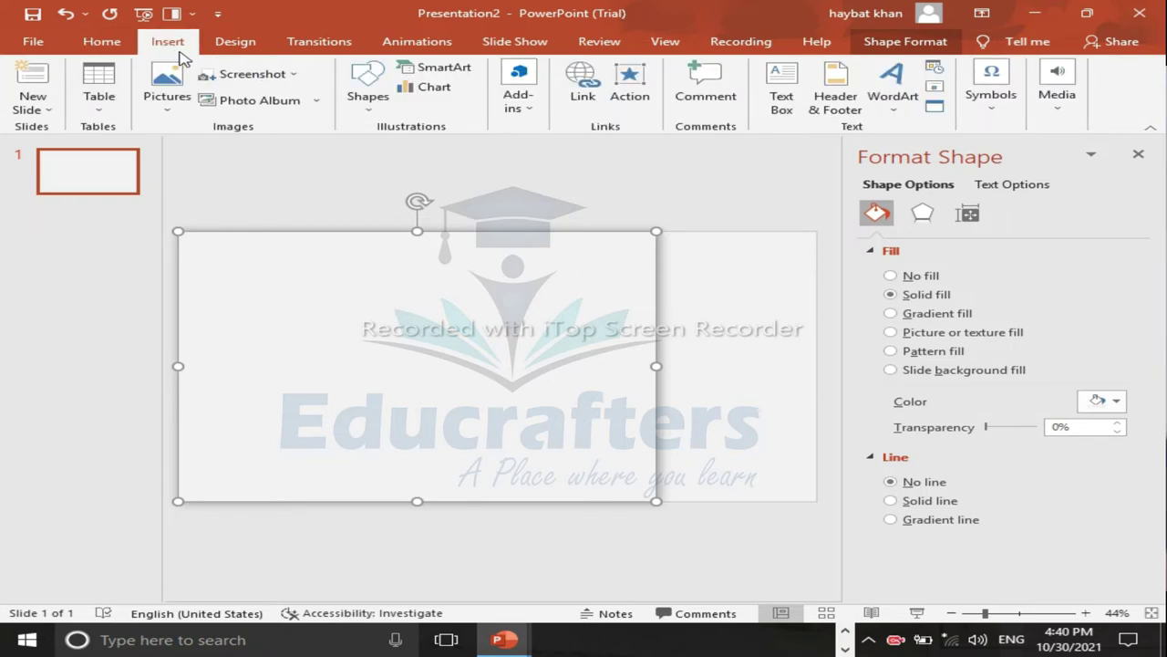
Step: Draw a blue circle about 2.26 inches wide on the left part of the panel
left_click(369, 82)
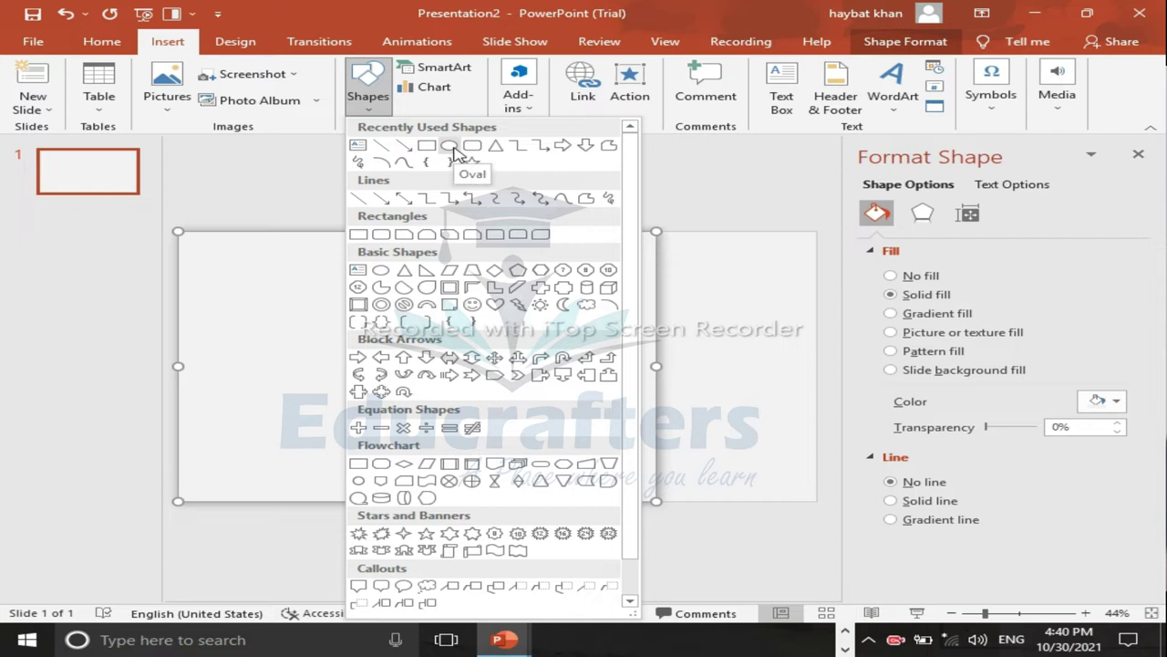
left_click(449, 146)
left_click_drag(356, 310, 437, 382)
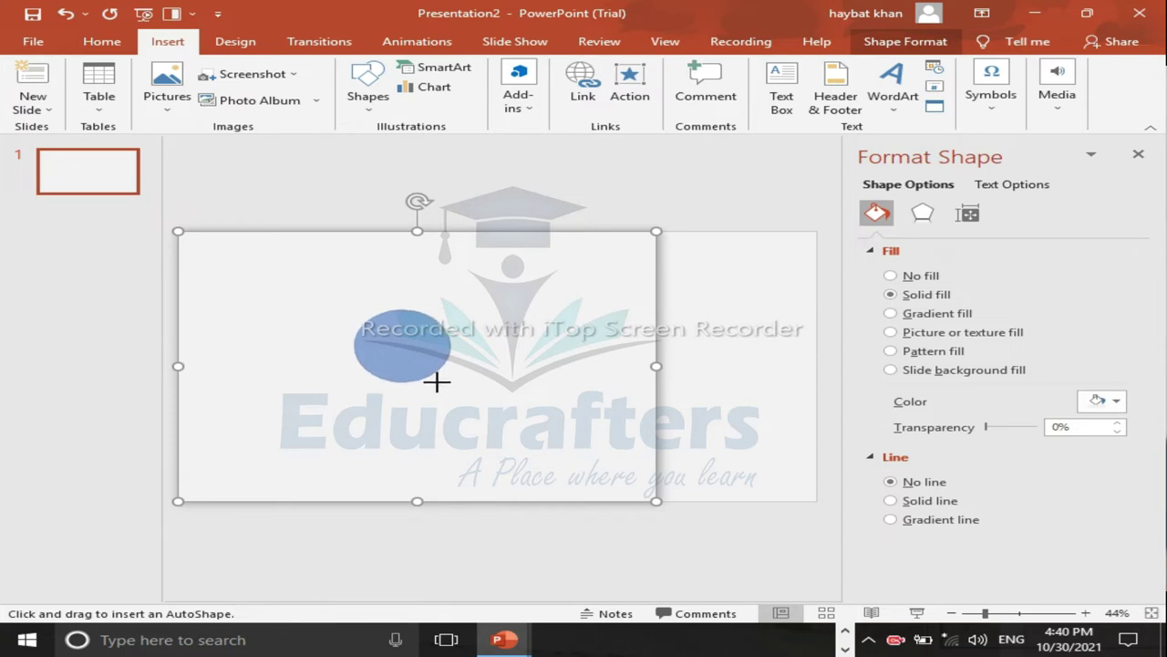
mouse_move(437, 382)
left_mouse_down()
mouse_move(475, 405)
mouse_move(422, 368)
mouse_move(461, 389)
left_mouse_up()
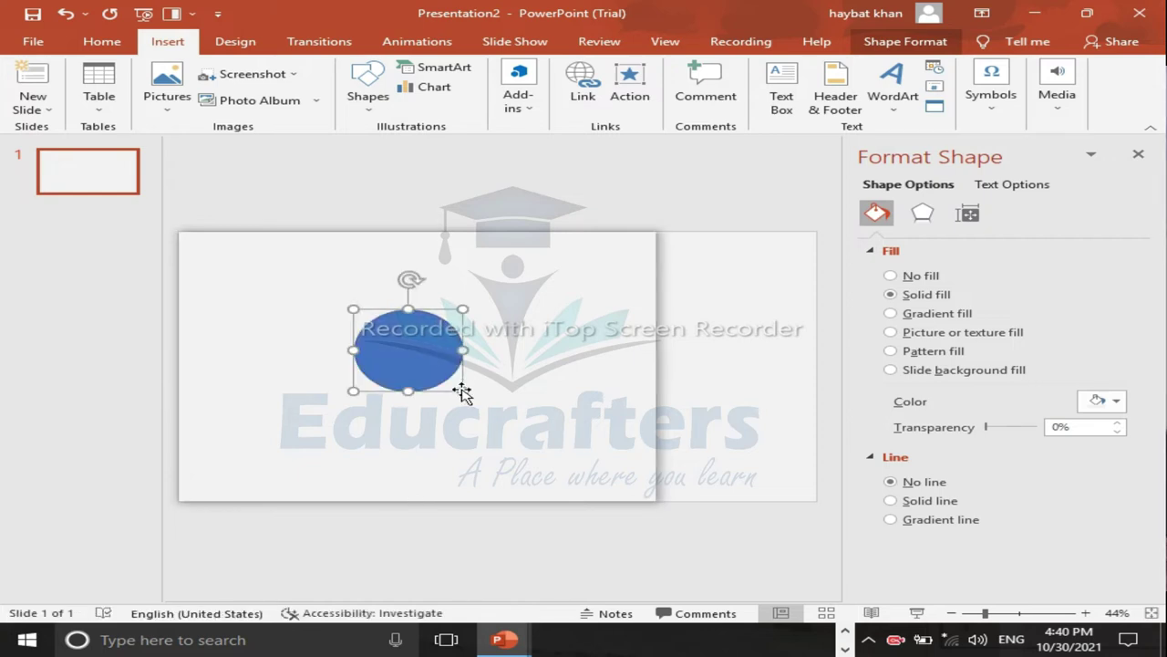
left_click(284, 314)
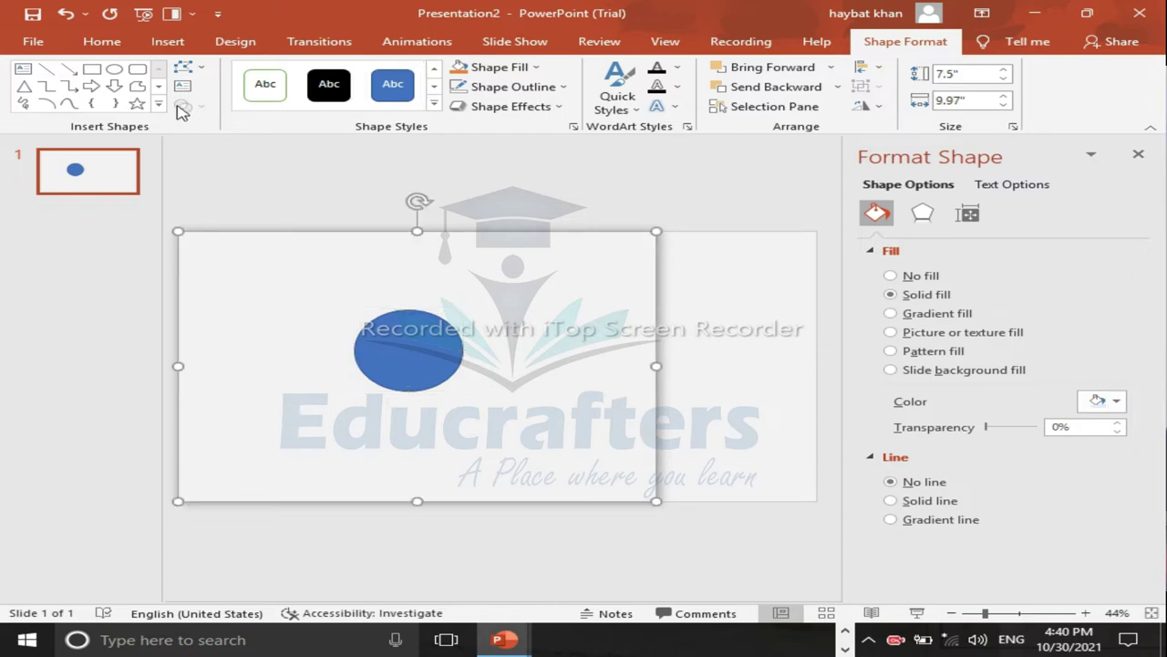
Step: Draw a rectangle covering the circle's right half
left_click(92, 69)
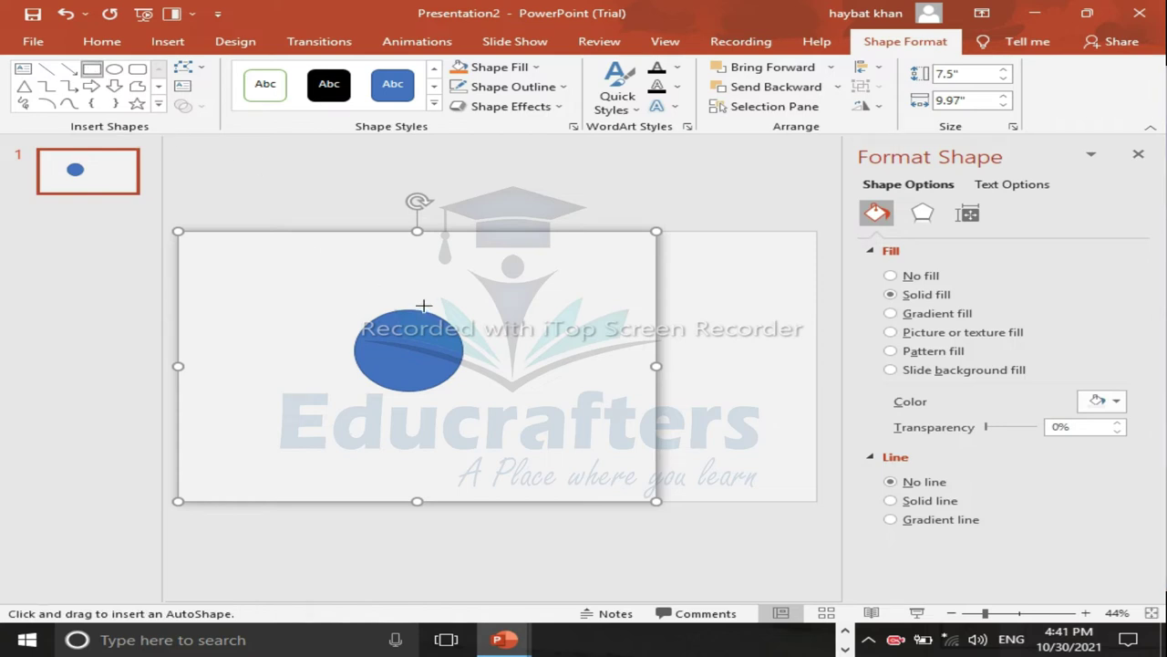
mouse_move(410, 295)
left_mouse_down()
mouse_move(498, 412)
mouse_move(444, 389)
left_mouse_up()
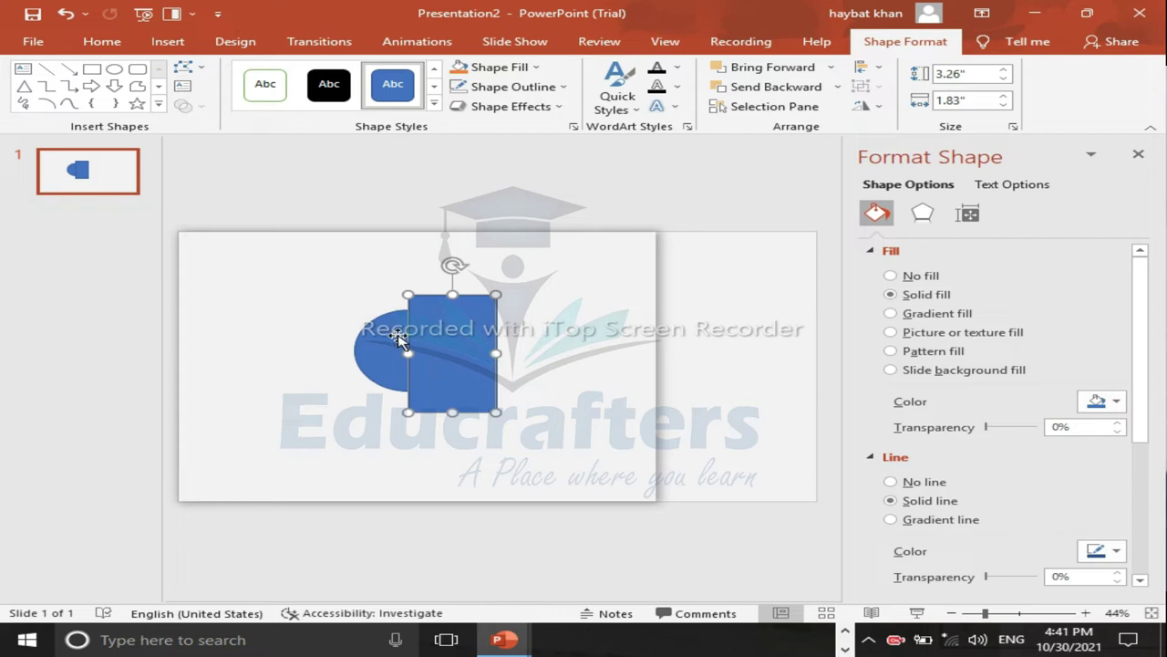
left_click(374, 366)
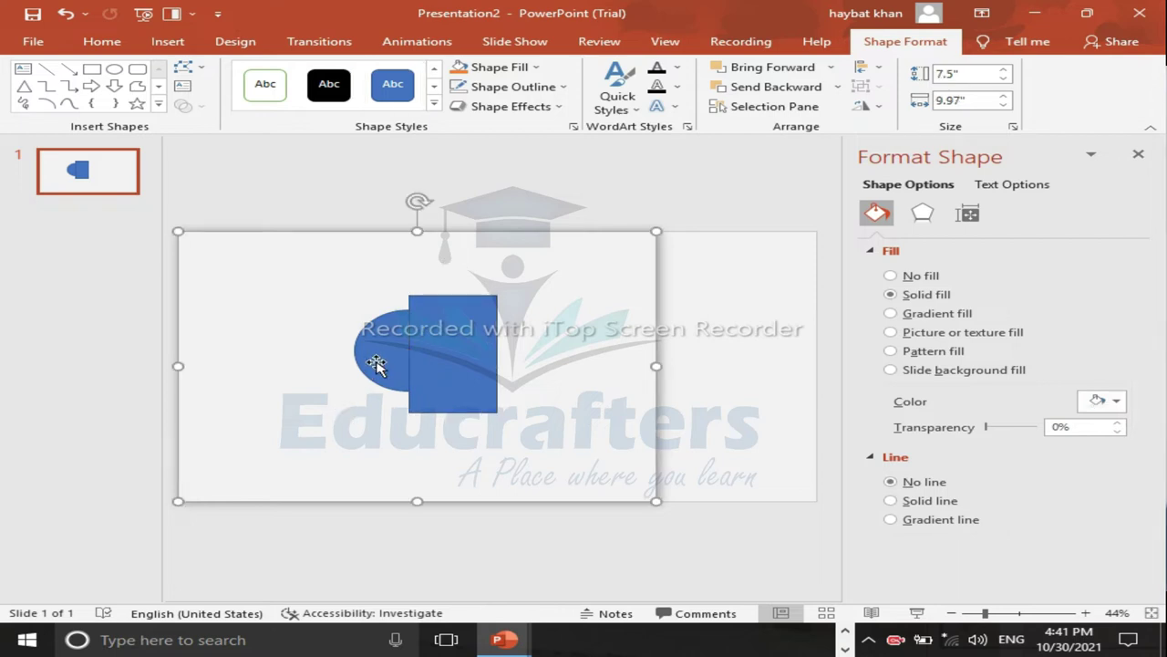
Step: Subtract the rectangle from the circle and move the 2.26 by 1.13 in half-circle to the panel's right edge
left_click(376, 364)
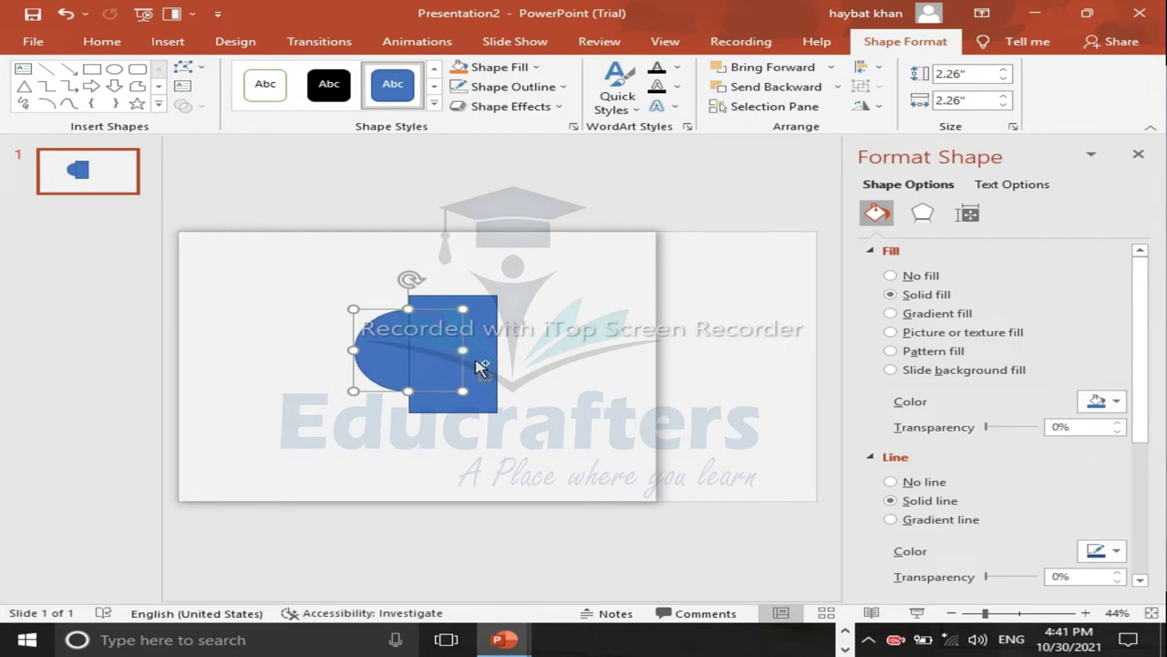
left_click(486, 377, "shift")
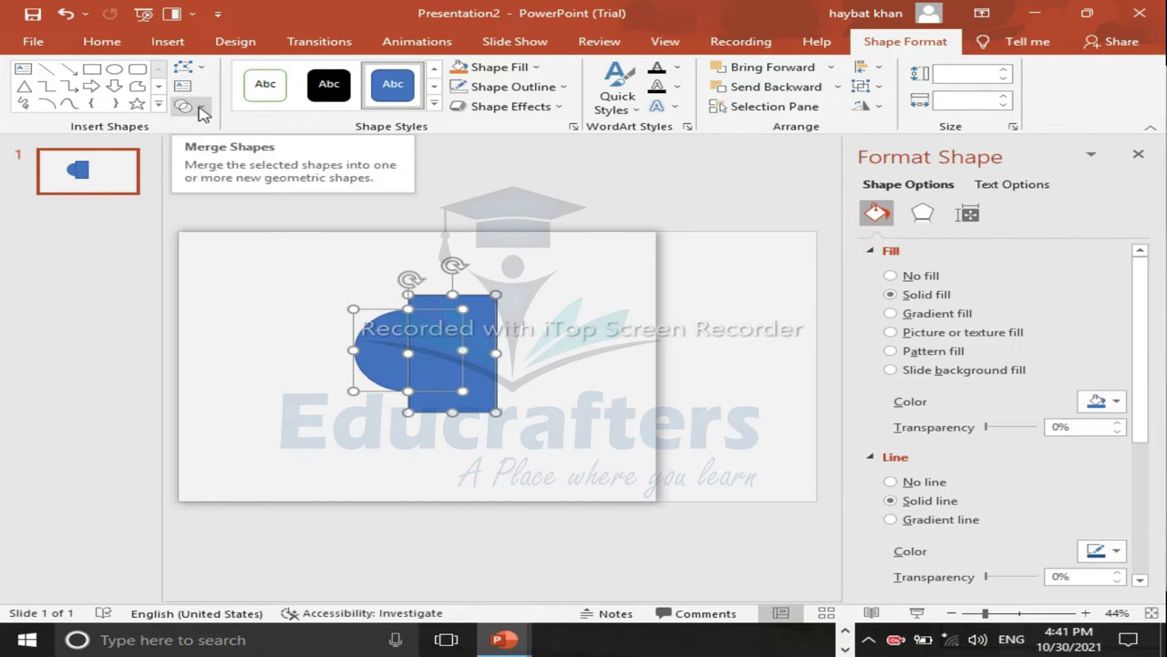
left_click(202, 112)
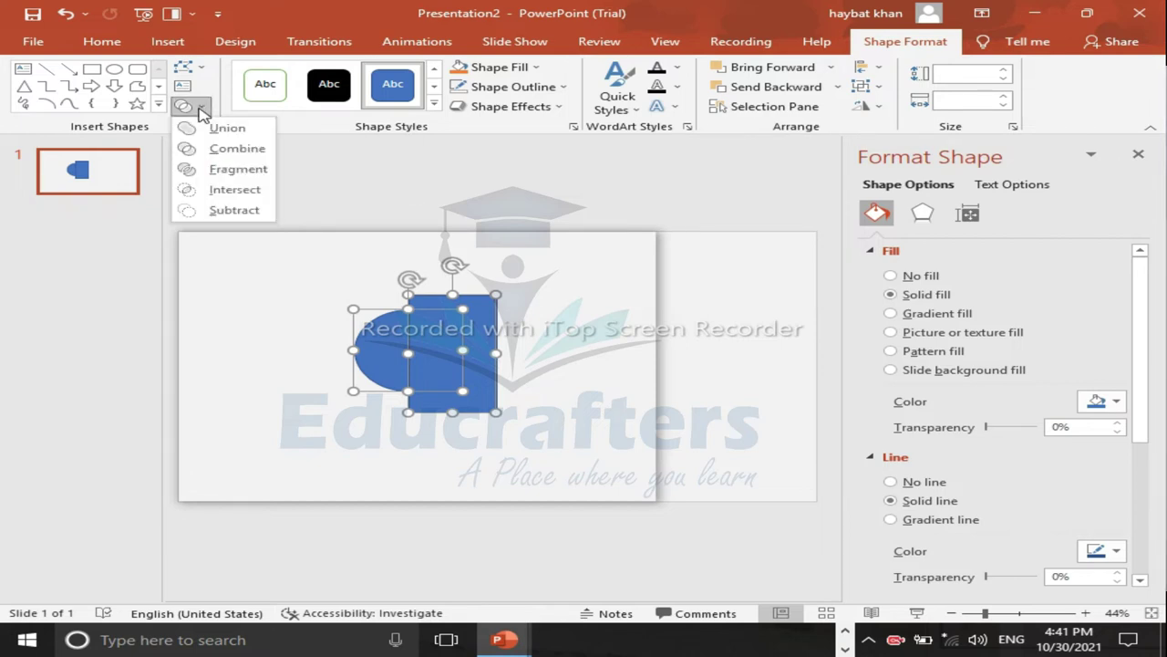
left_click(225, 212)
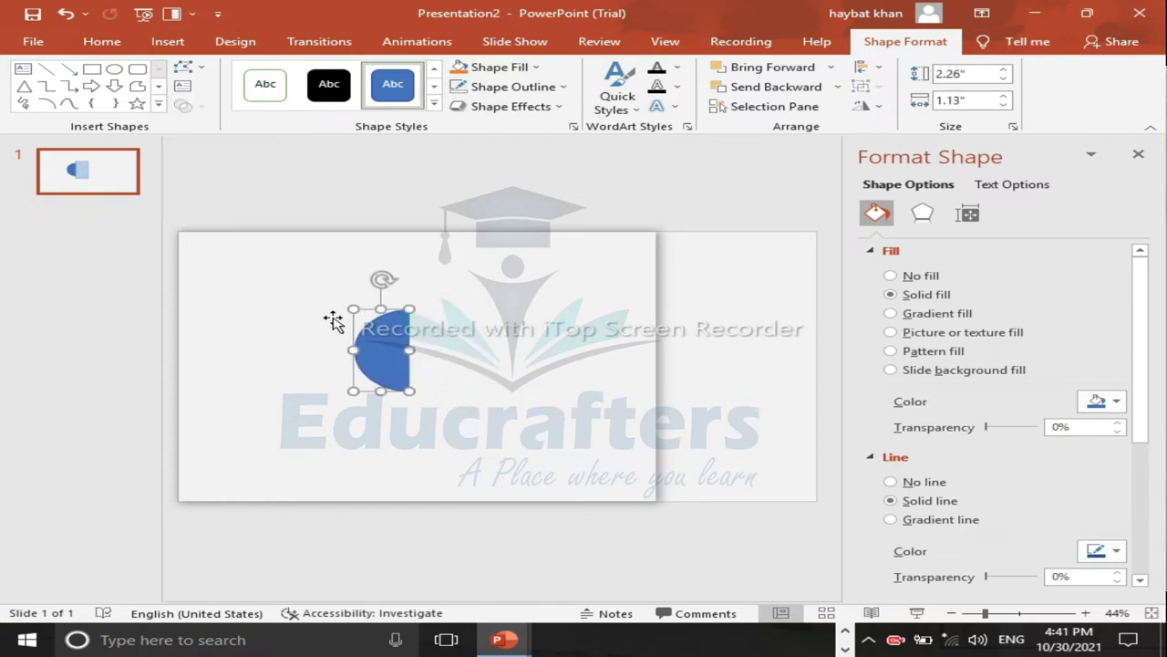
left_click_drag(381, 344, 624, 364)
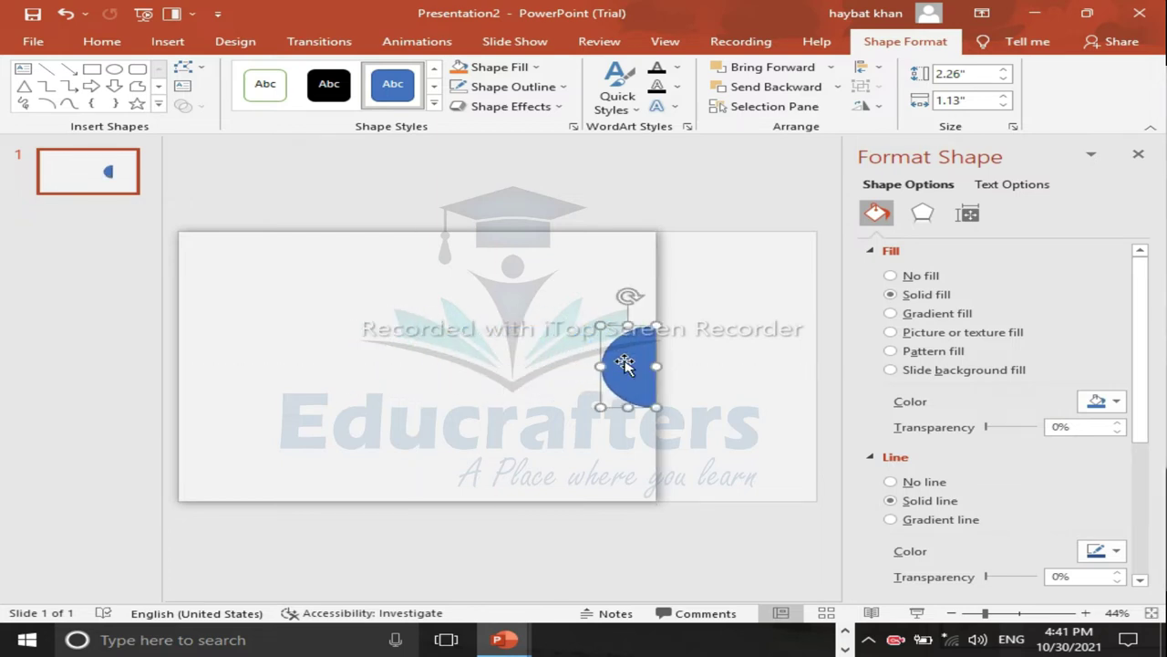
Step: Fill the half-circle with standard magenta and remove its outline
left_click(1118, 403)
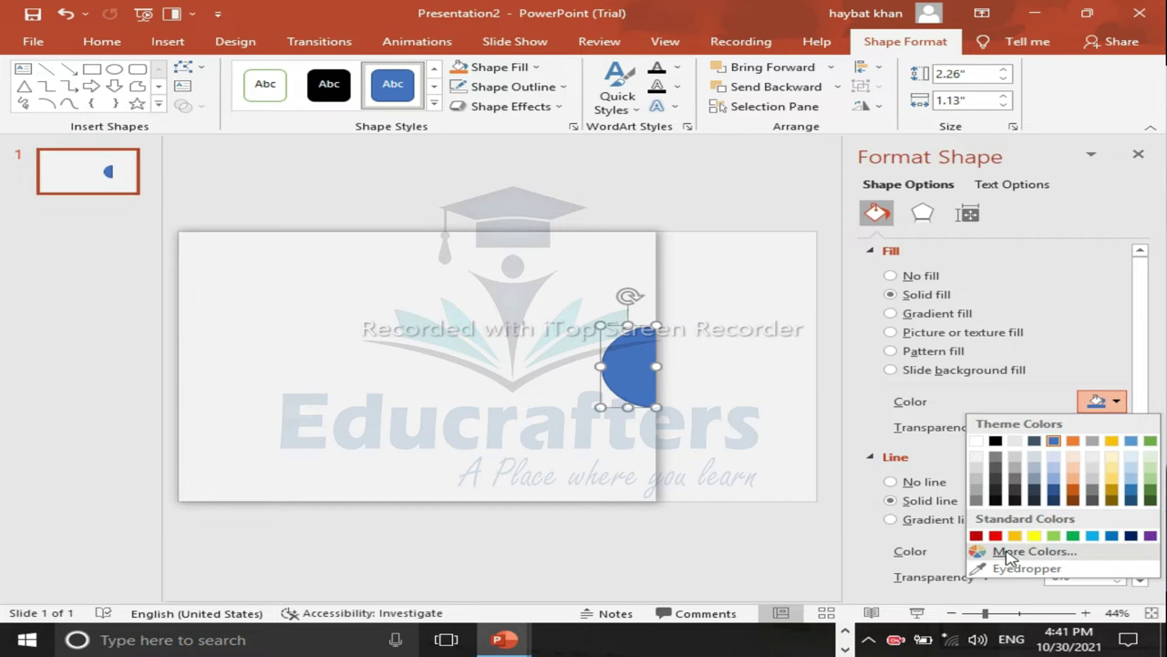
left_click(1009, 553)
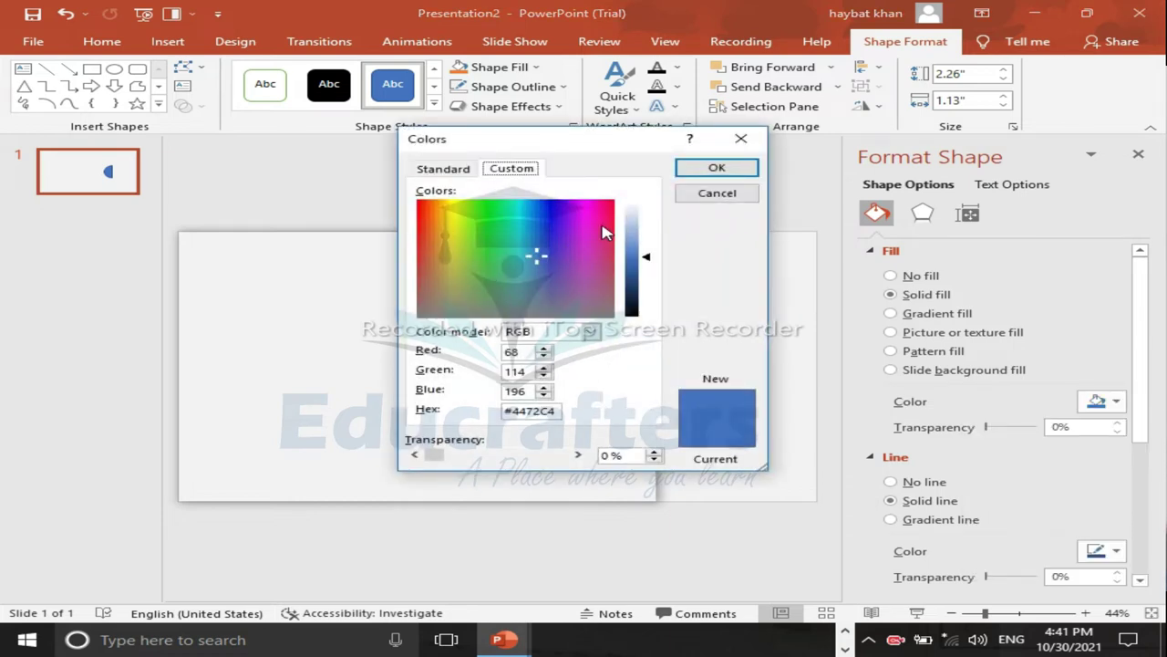
left_click(441, 169)
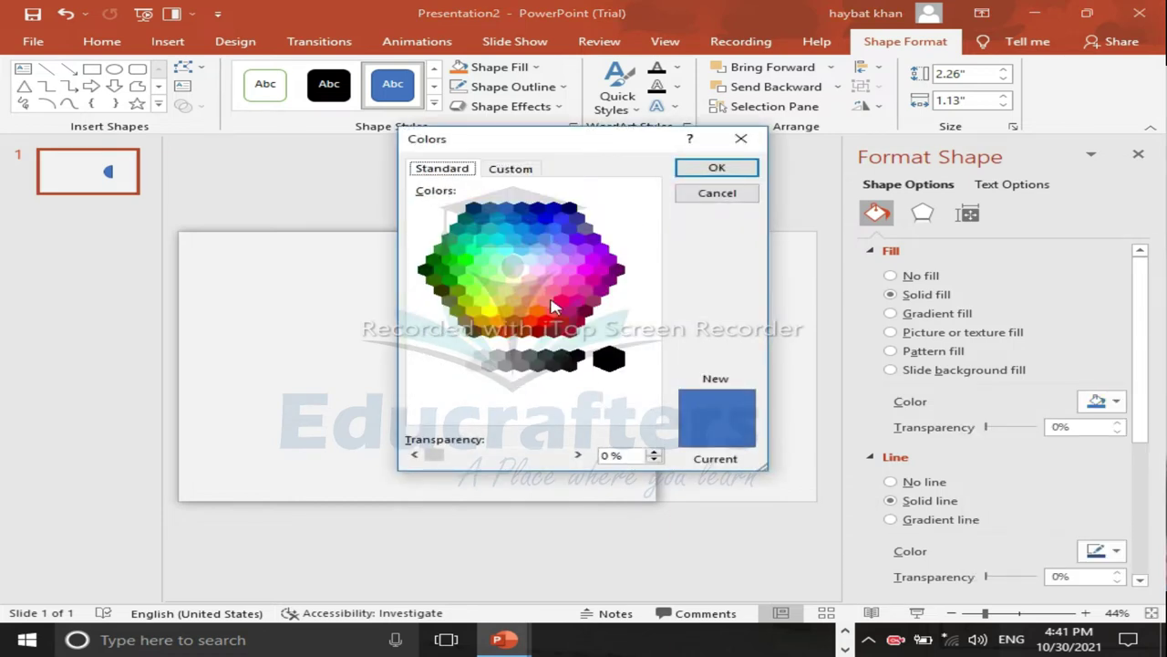
left_click(586, 270)
left_click(717, 168)
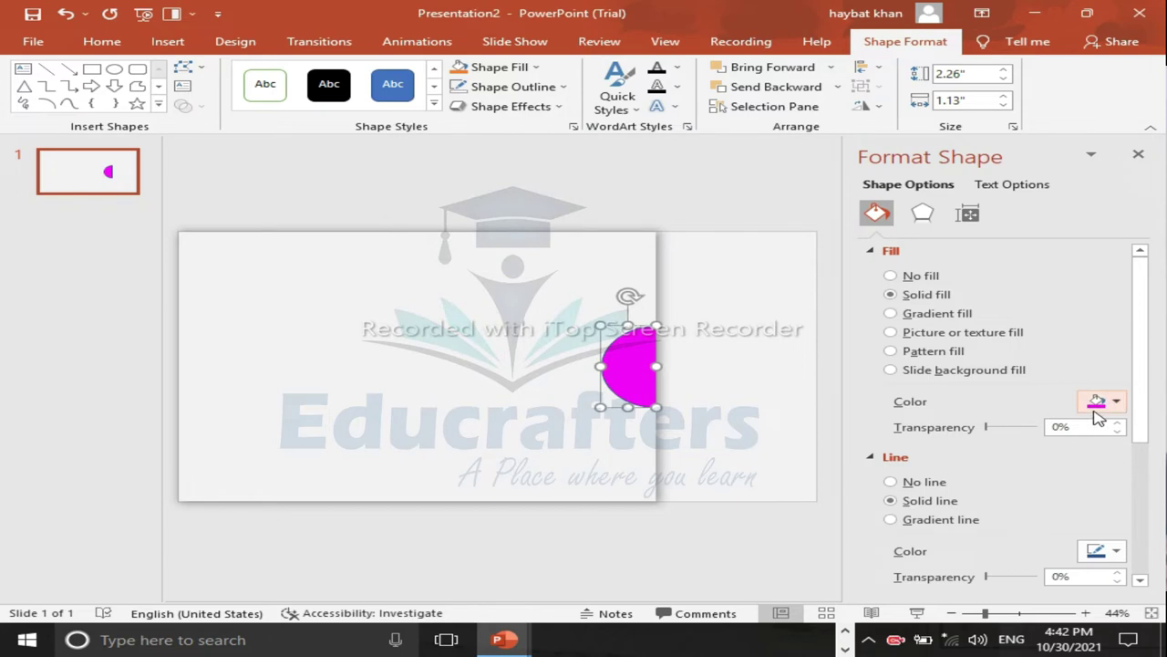
left_click(907, 486)
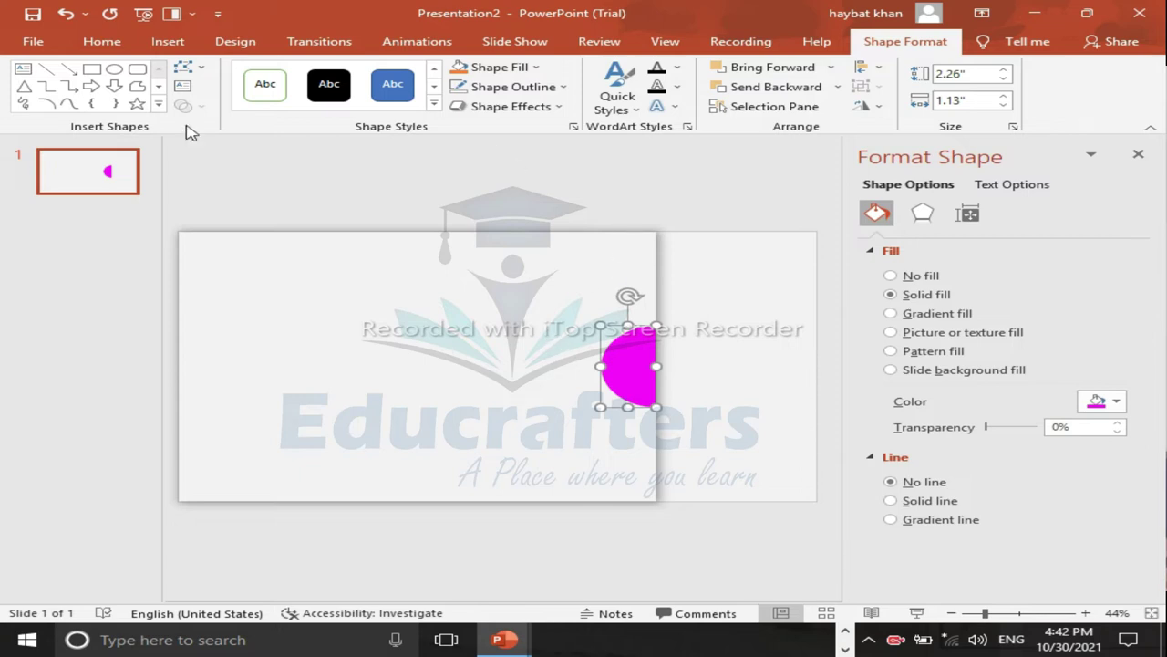
Step: Add a text box reading 'About' beside the panel, with its text rotated 270°
left_click(164, 47)
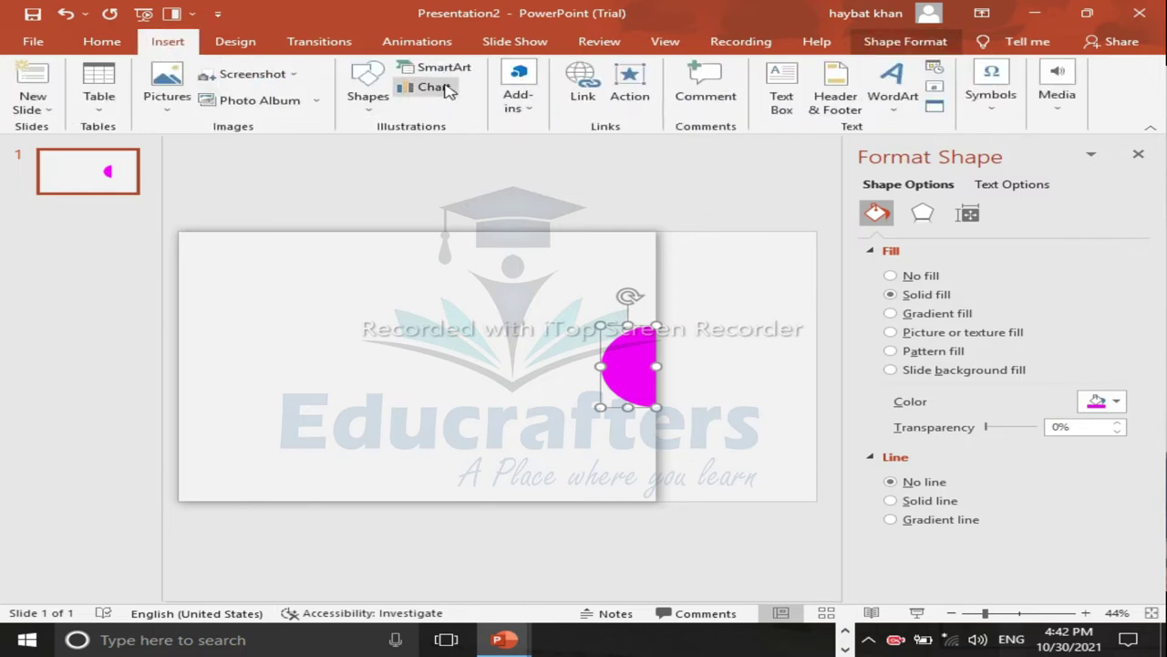
left_click(775, 81)
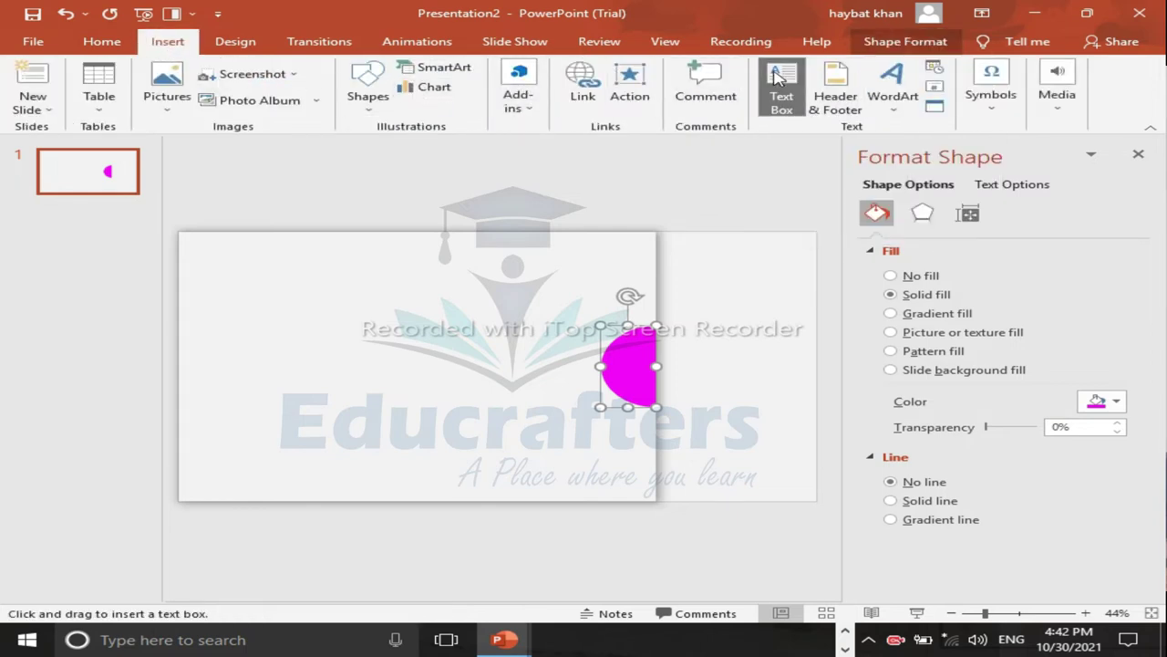
left_click(693, 317)
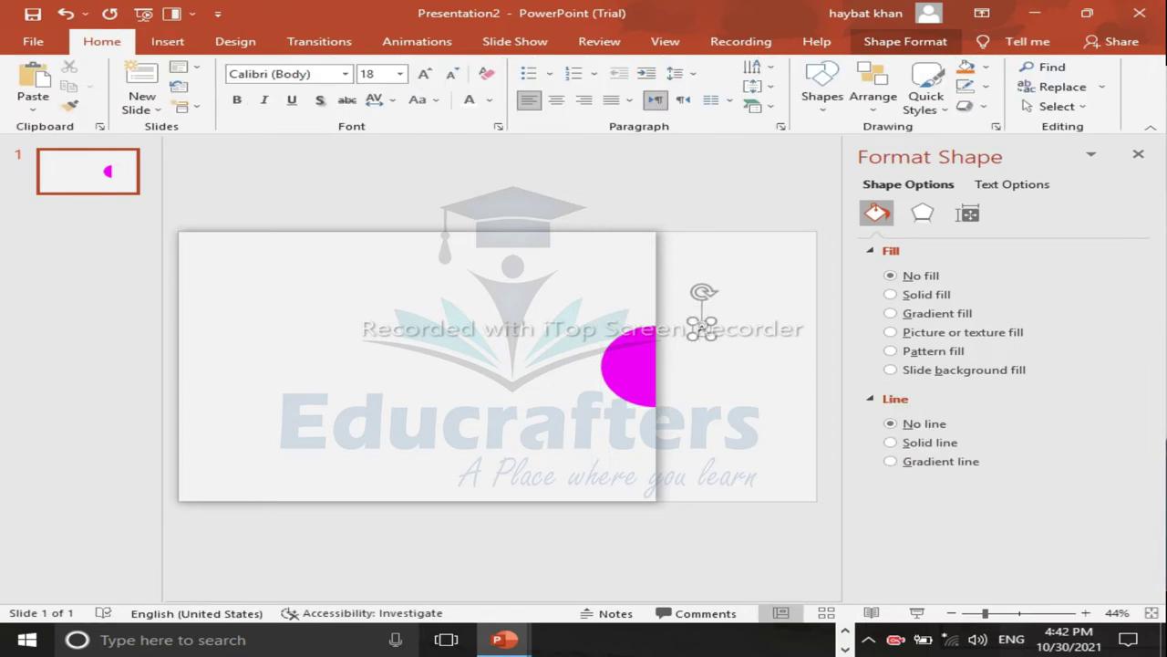
type("About")
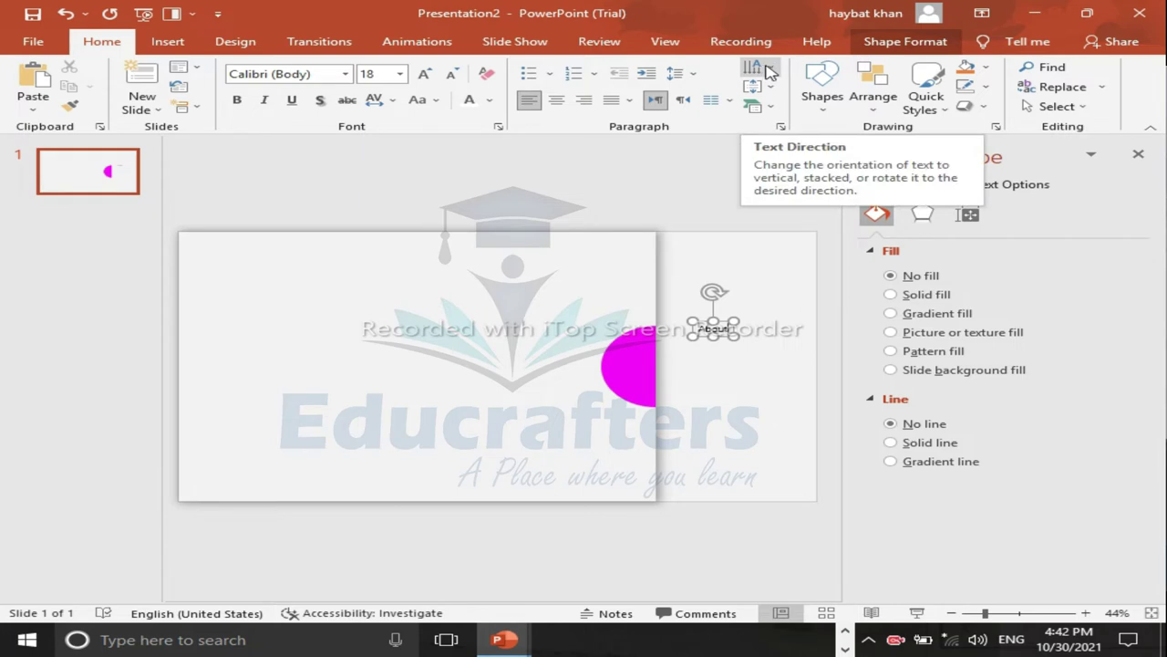
left_click(771, 69)
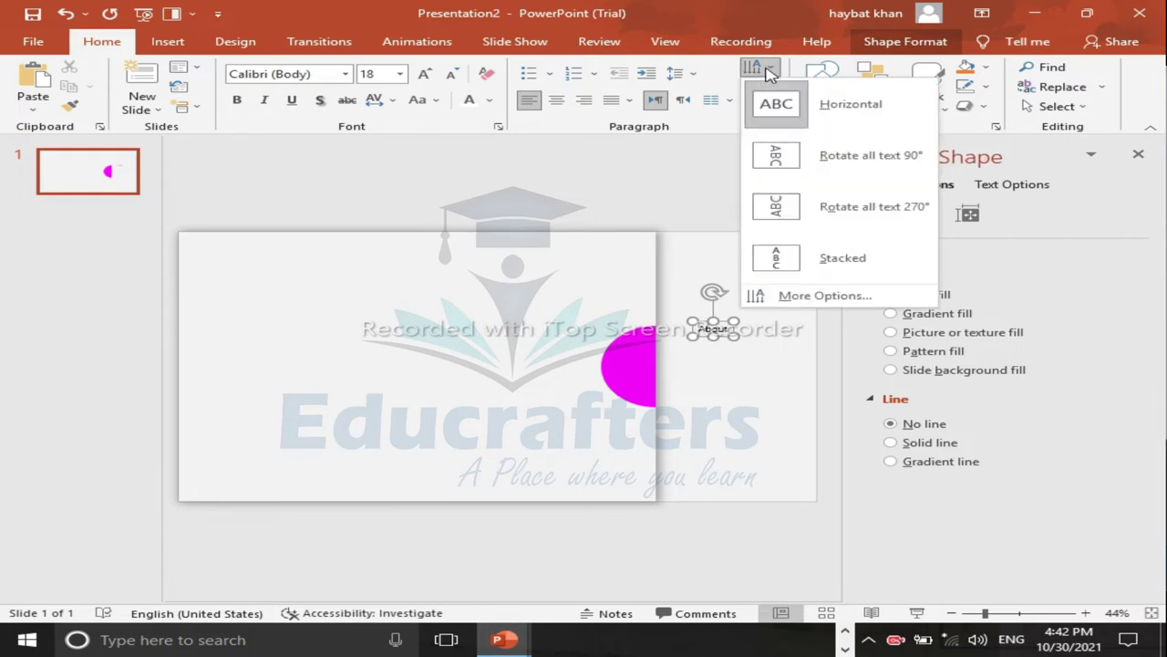
left_click(807, 208)
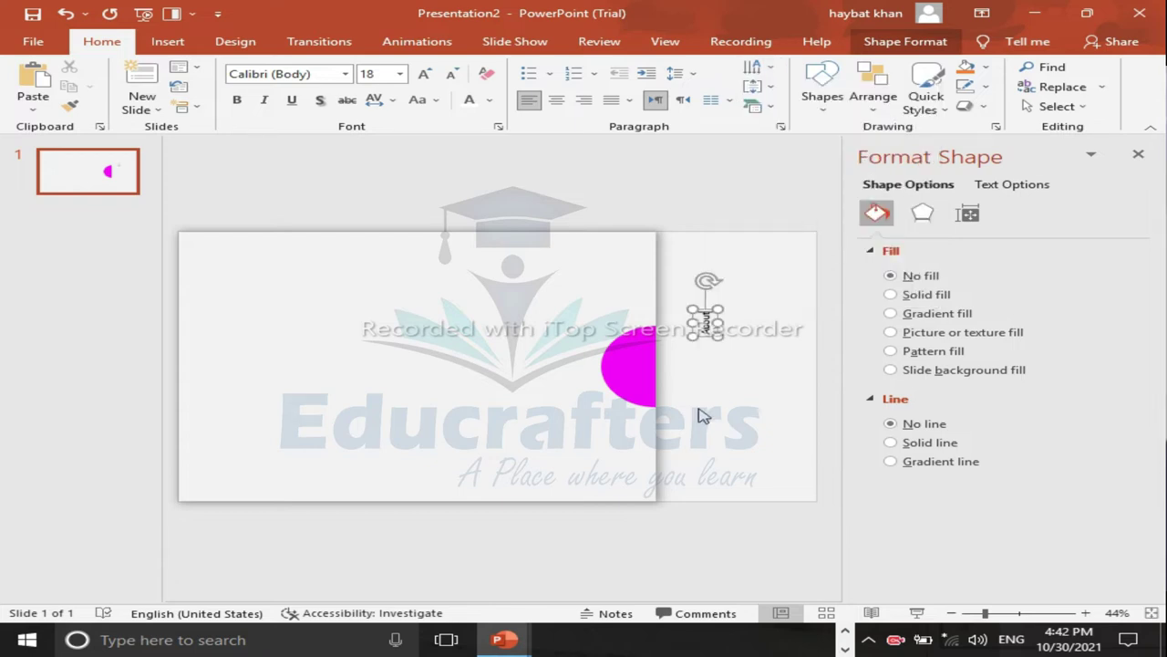
Step: Enlarge the About text, move it onto the magenta tab, and make it bold white
left_click(425, 74)
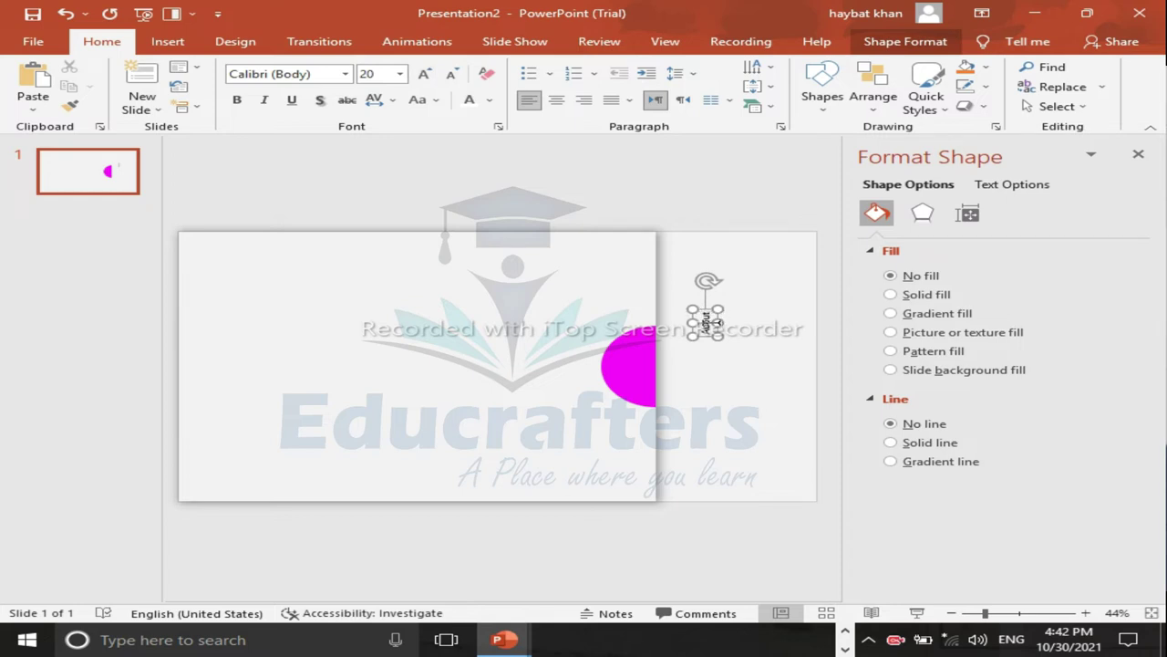
key("ctrl+z")
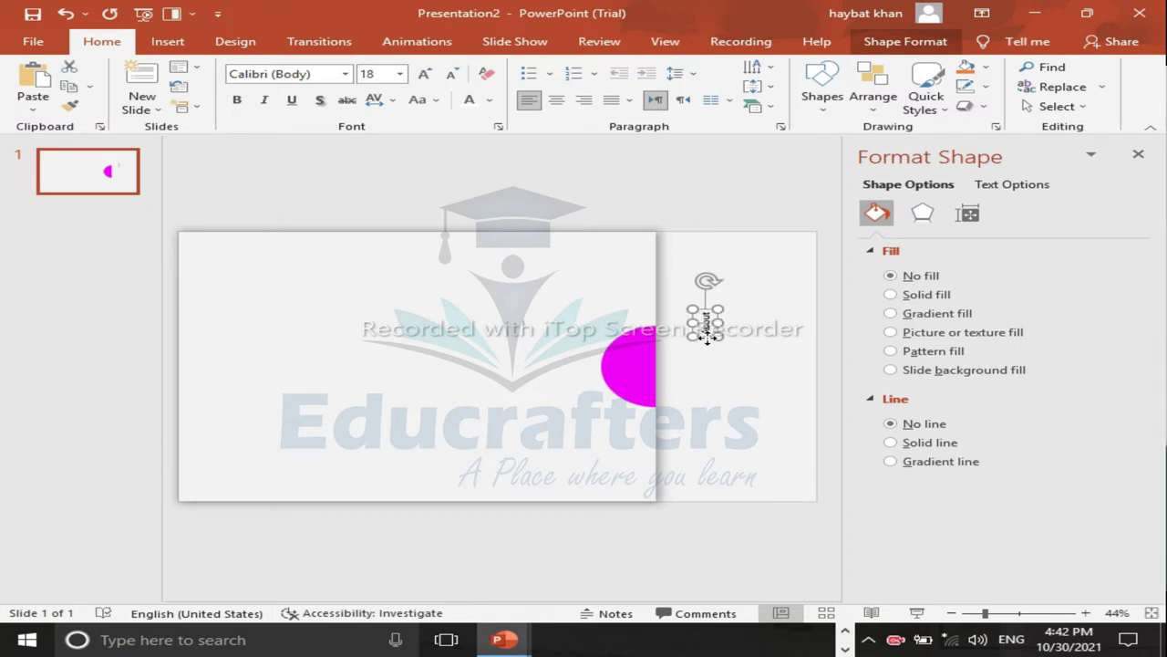
left_click(425, 73)
left_click(425, 74)
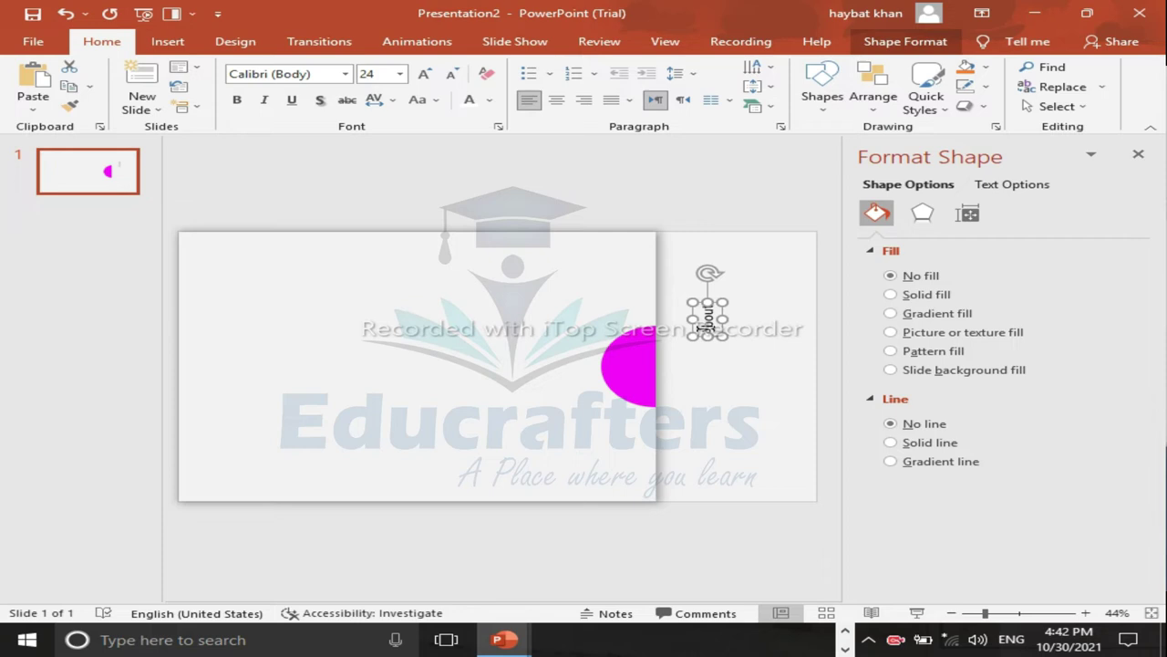
left_click(704, 339)
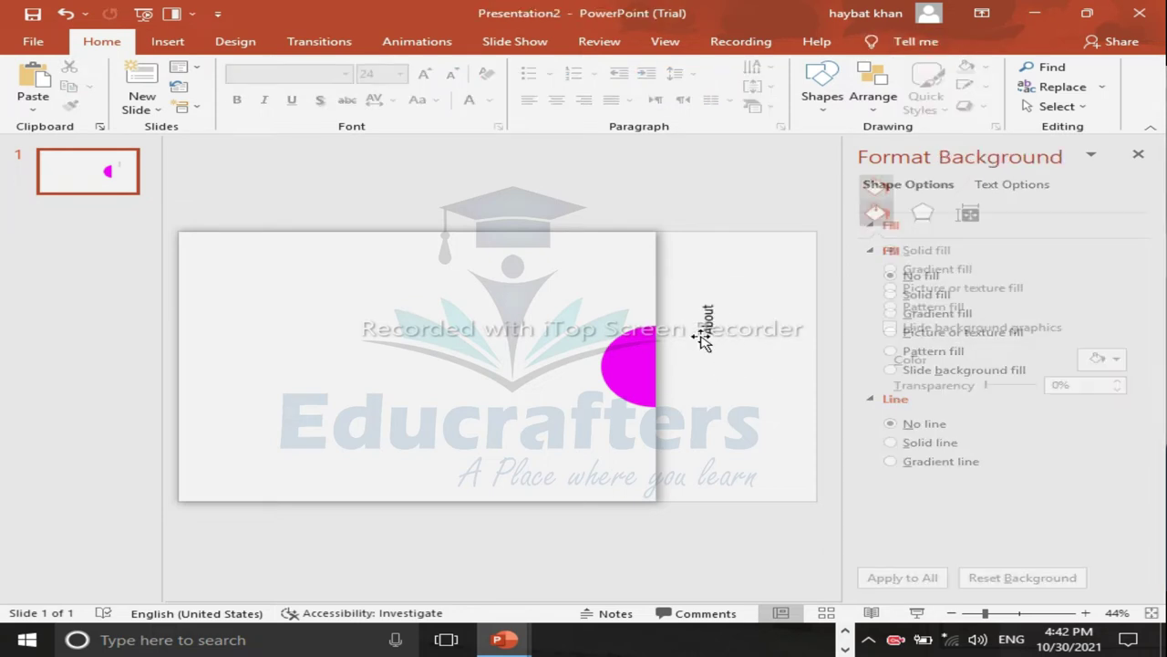
left_click(719, 317)
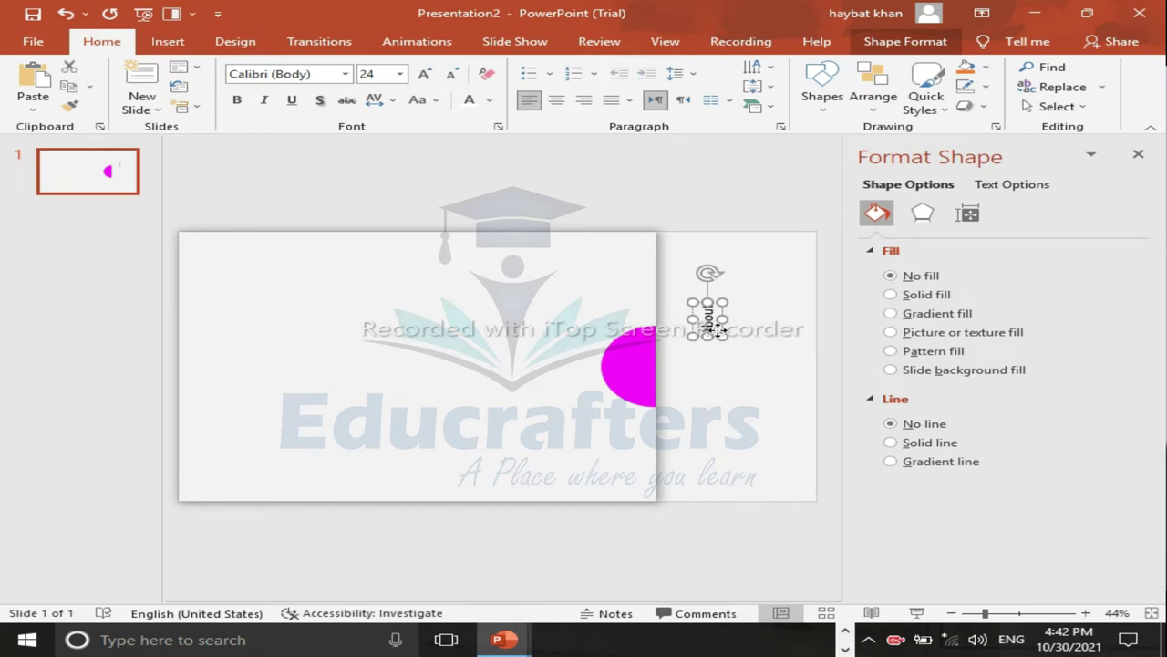
left_click_drag(717, 328, 650, 374)
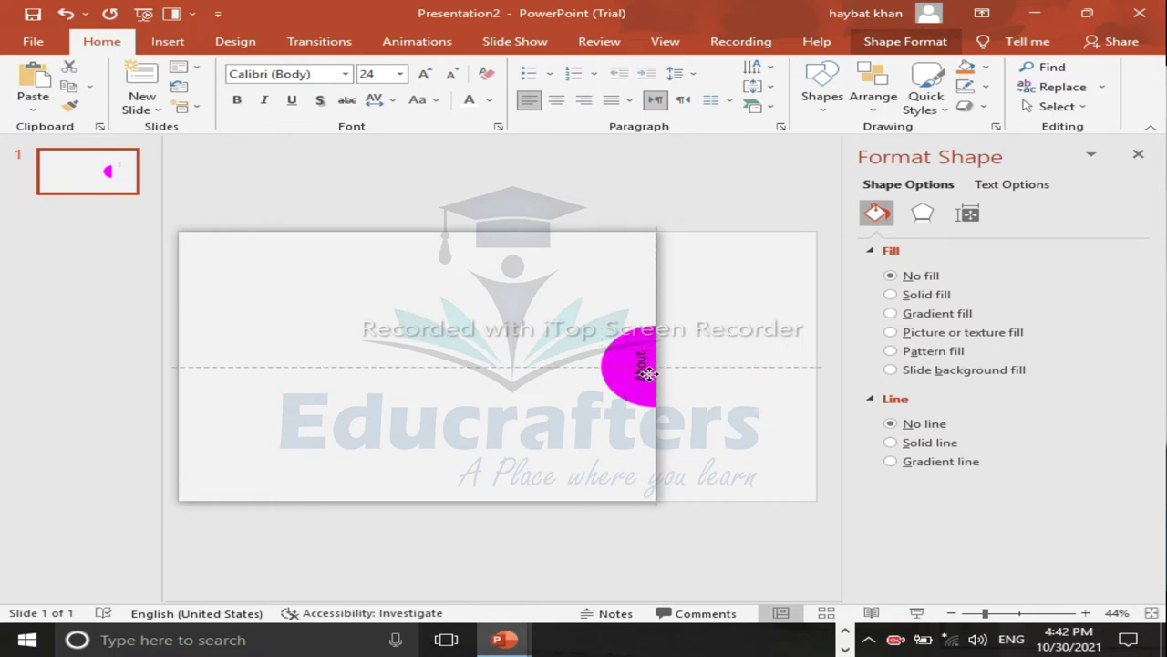
left_click(239, 102)
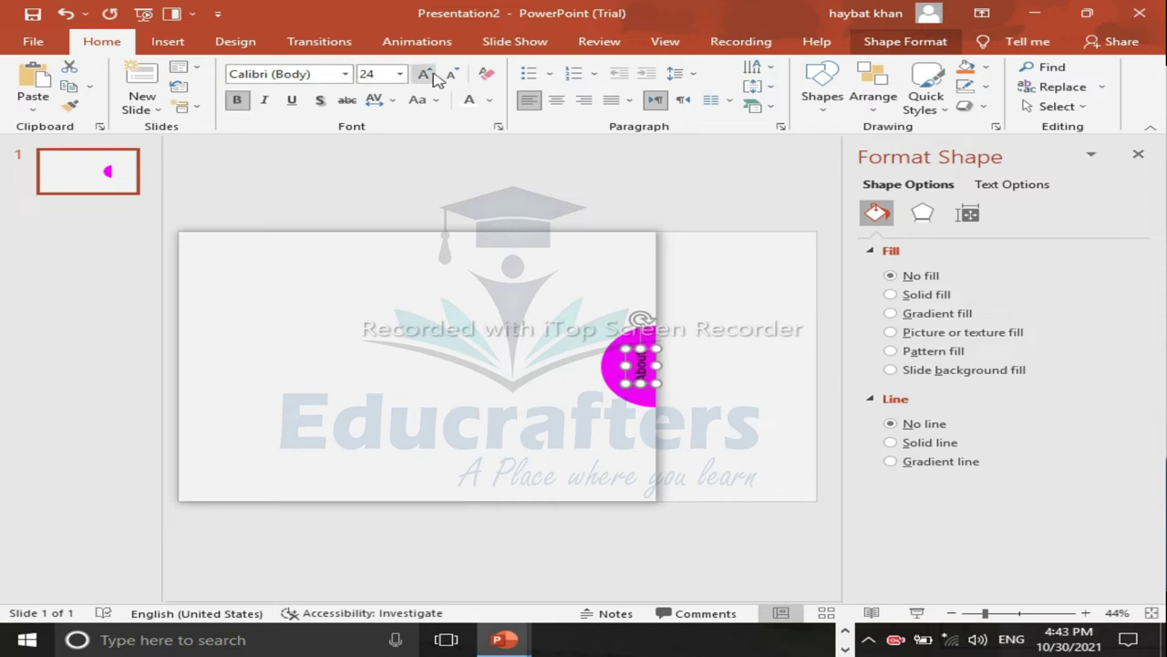
left_click(469, 100)
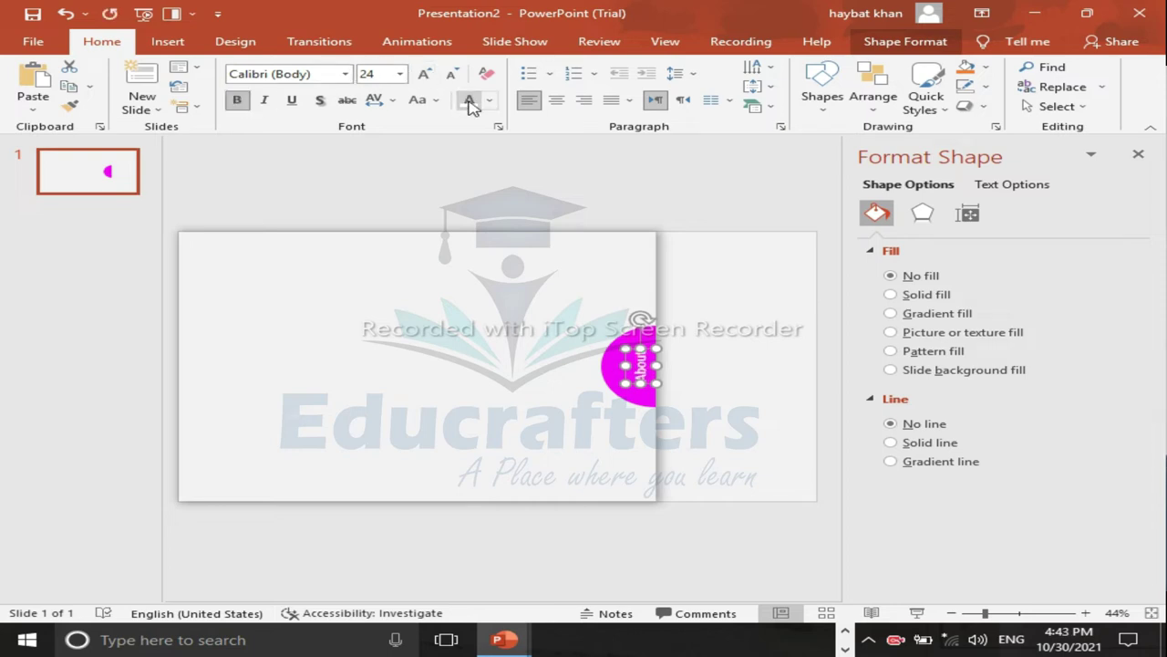
left_click(556, 348)
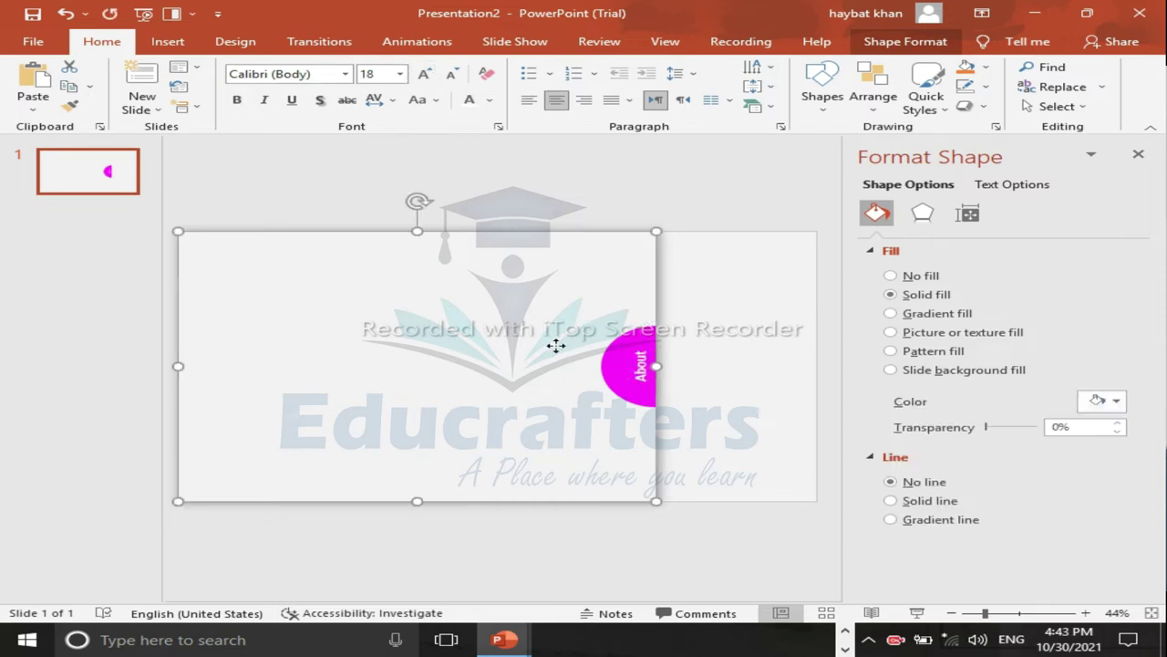
Step: Insert the orange kissclipart light-bulb image from E:\presentation onto the slide
left_click(714, 305)
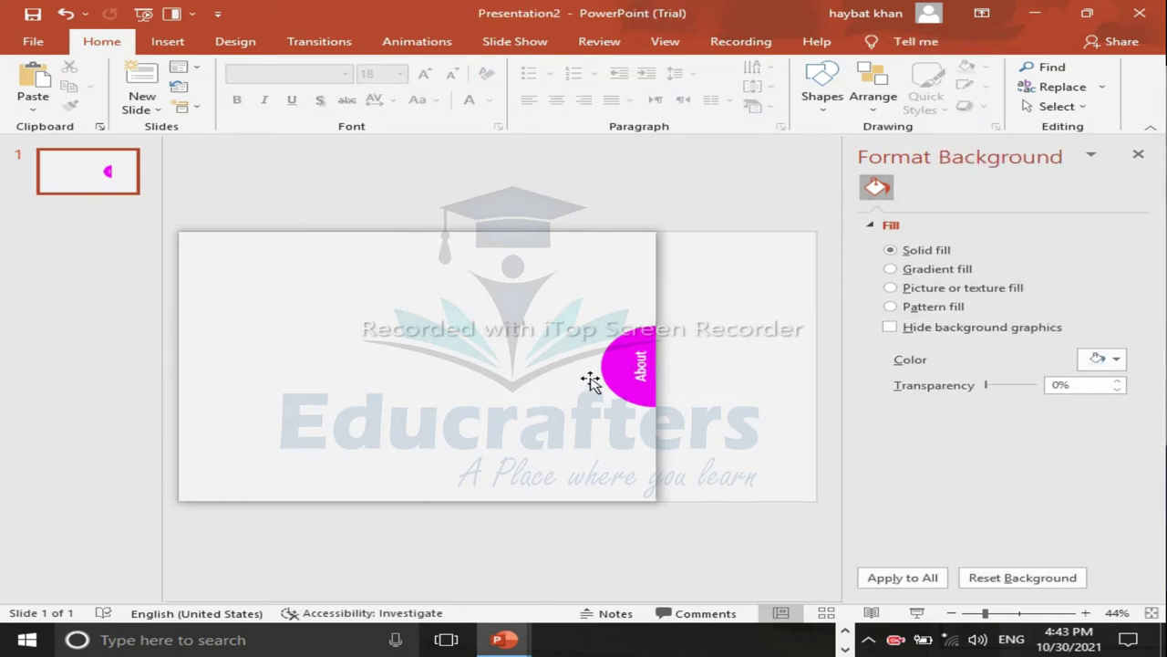
left_click(182, 48)
left_click(168, 84)
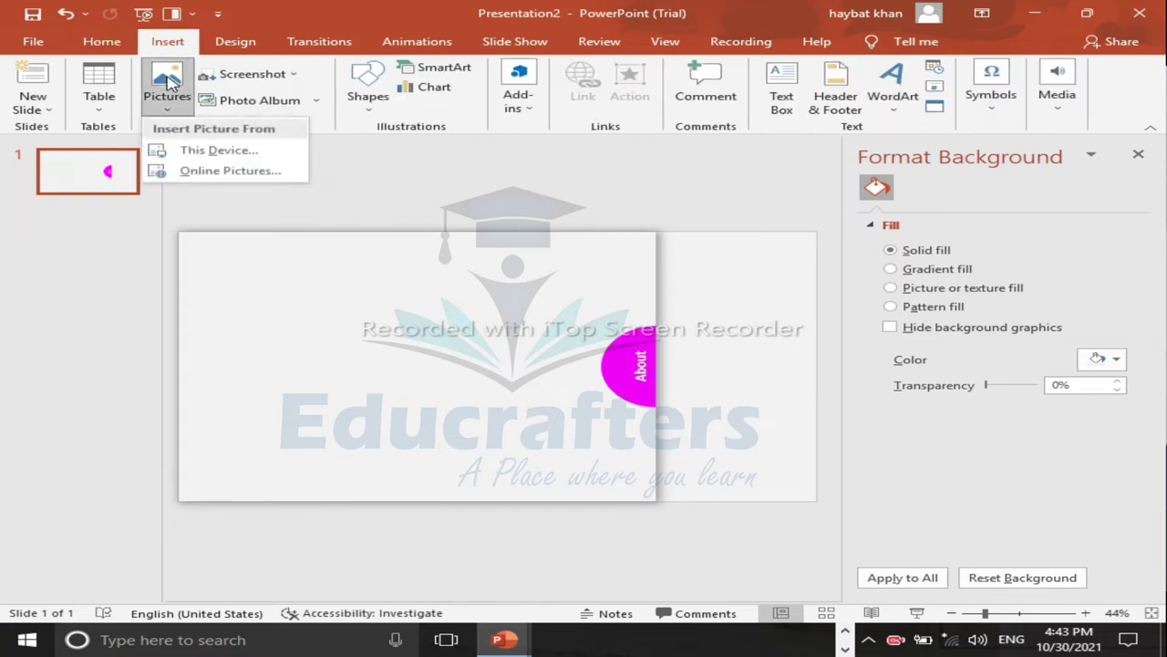
left_click(200, 151)
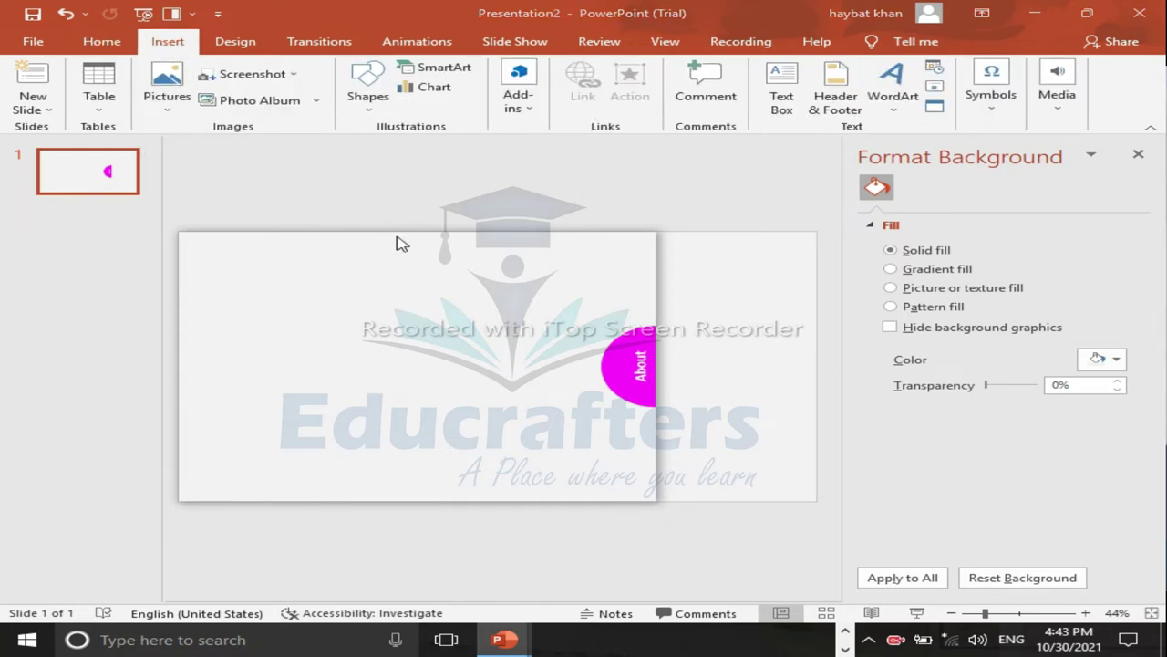
mouse_move(100, 237)
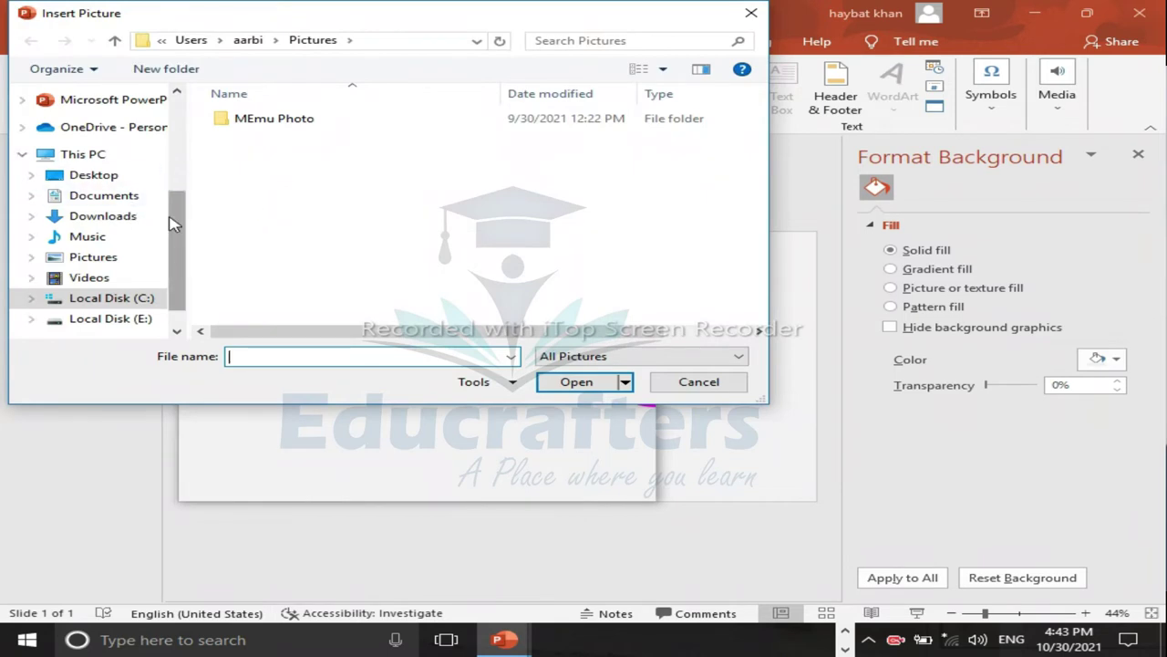
left_click(136, 321)
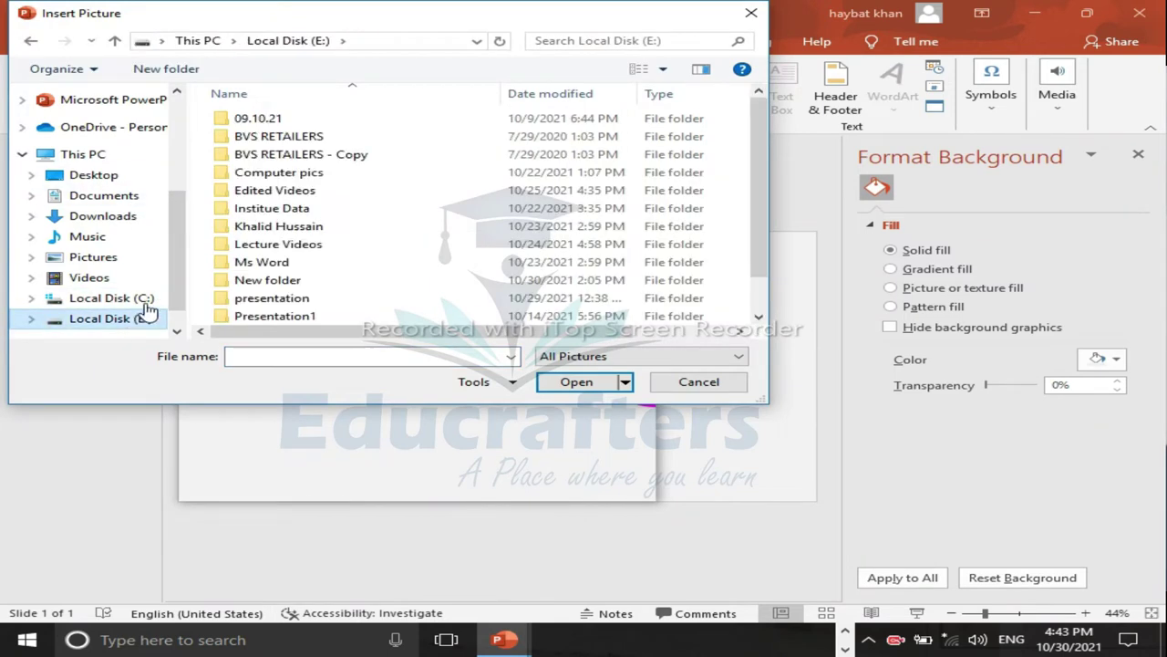
double_click(351, 299)
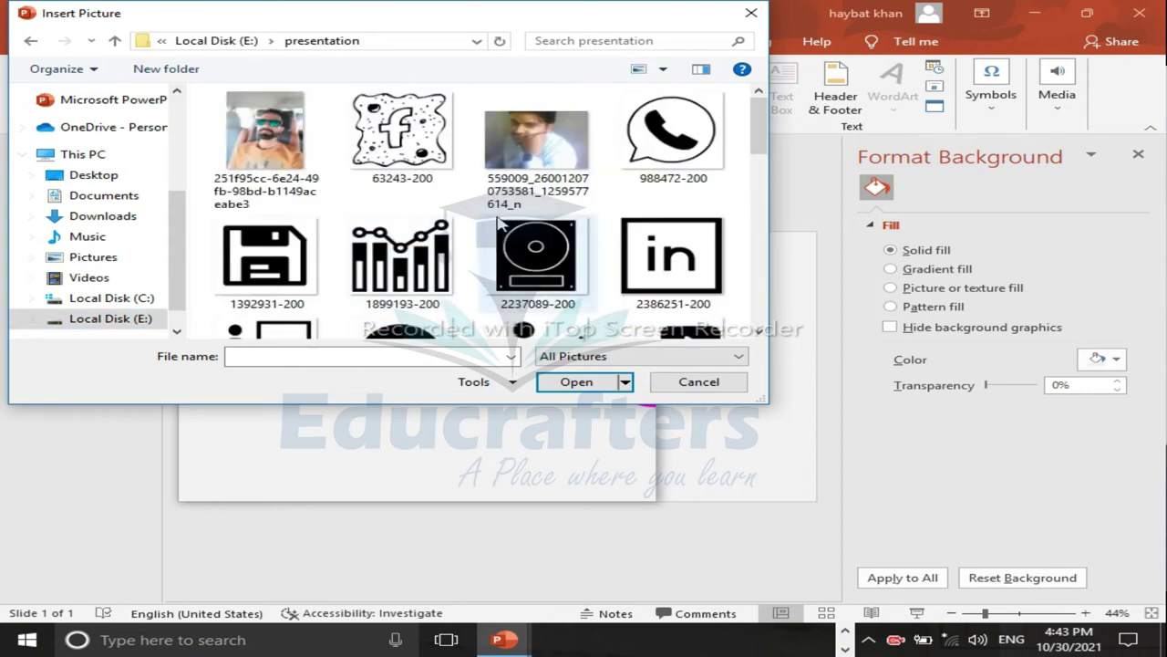
mouse_move(755, 134)
left_mouse_down()
mouse_move(770, 232)
mouse_move(761, 292)
left_mouse_up()
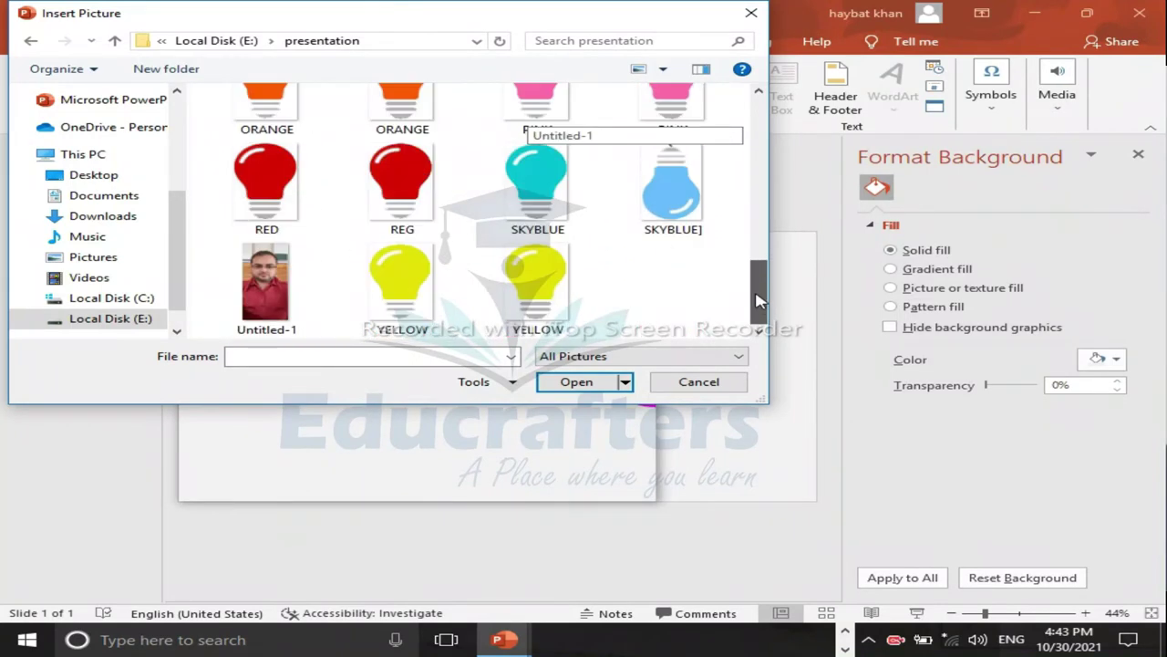
left_click_drag(761, 291, 761, 239)
left_click(576, 248)
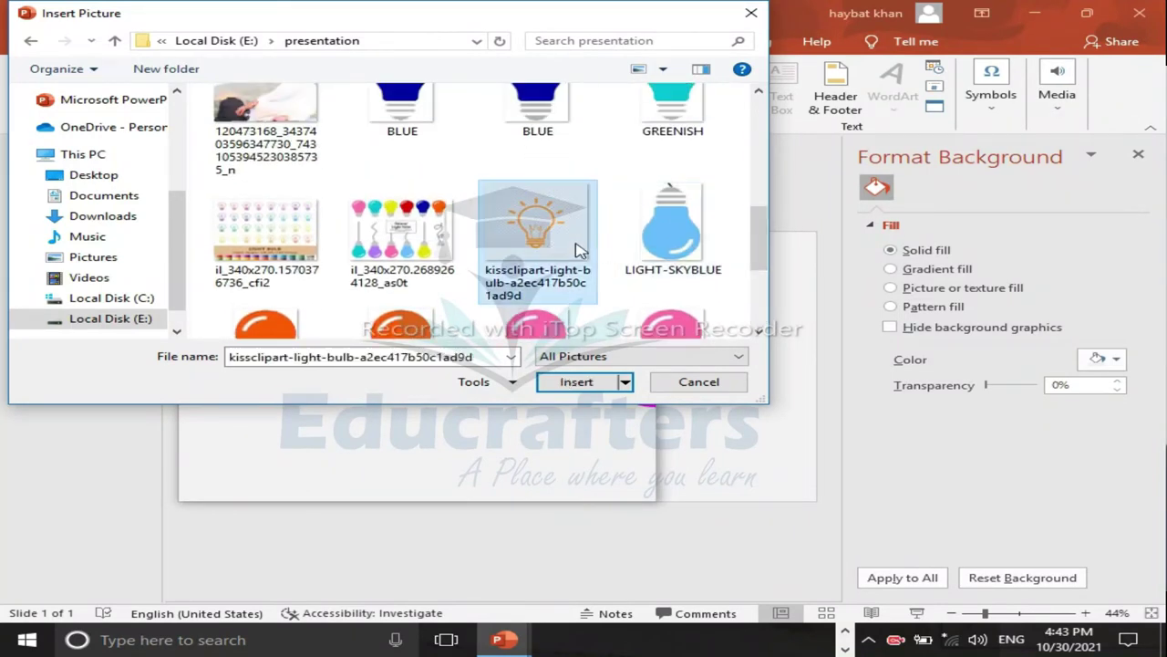
left_click(576, 382)
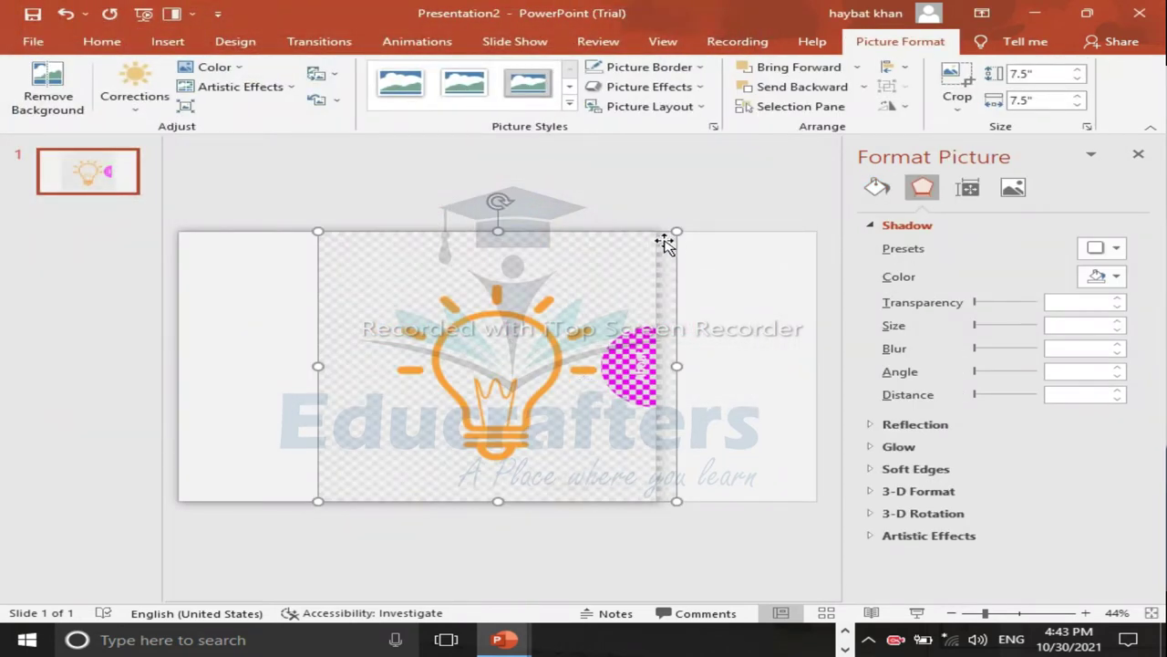
Step: Shrink the bulb picture to 4.88 inches, shift it left, and remove its background
mouse_move(674, 234)
left_mouse_down()
mouse_move(524, 288)
mouse_move(498, 319)
left_mouse_up()
left_click_drag(456, 359, 373, 311)
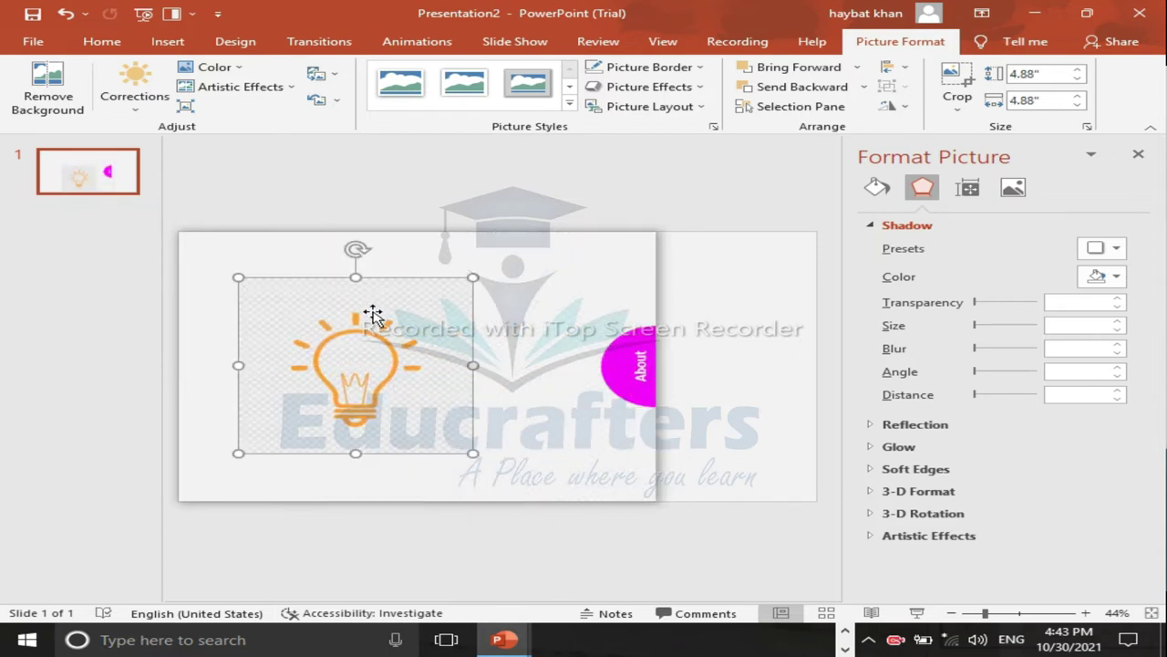
left_click(132, 91)
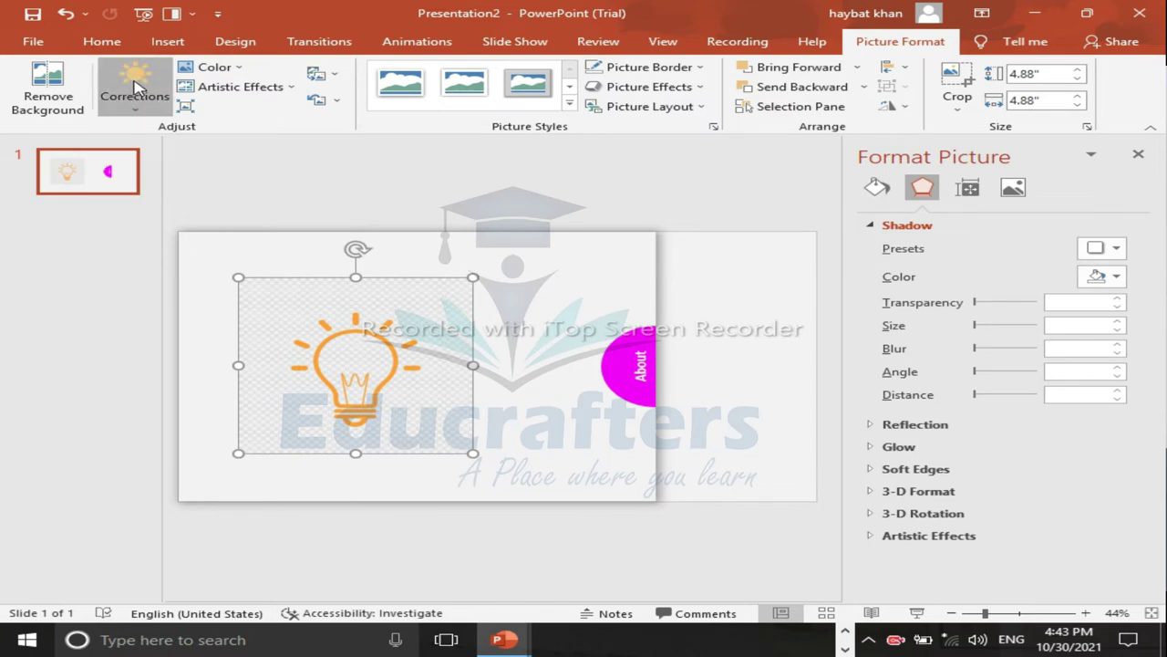
left_click(48, 85)
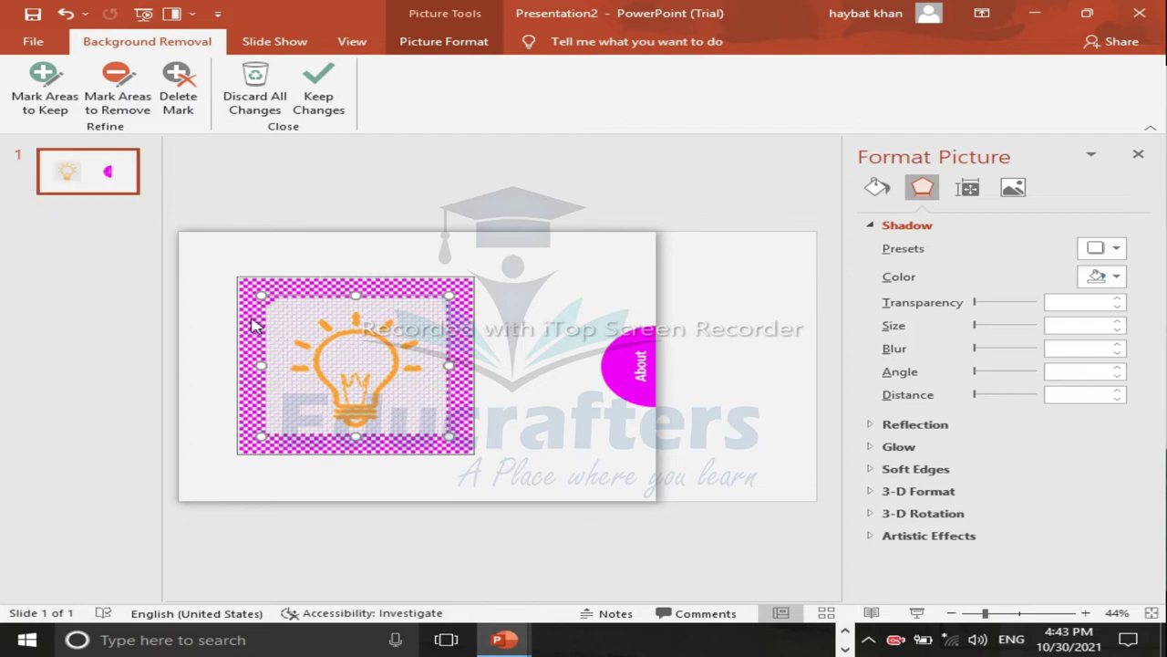
mouse_move(262, 294)
left_mouse_down()
mouse_move(282, 310)
mouse_move(275, 302)
left_mouse_up()
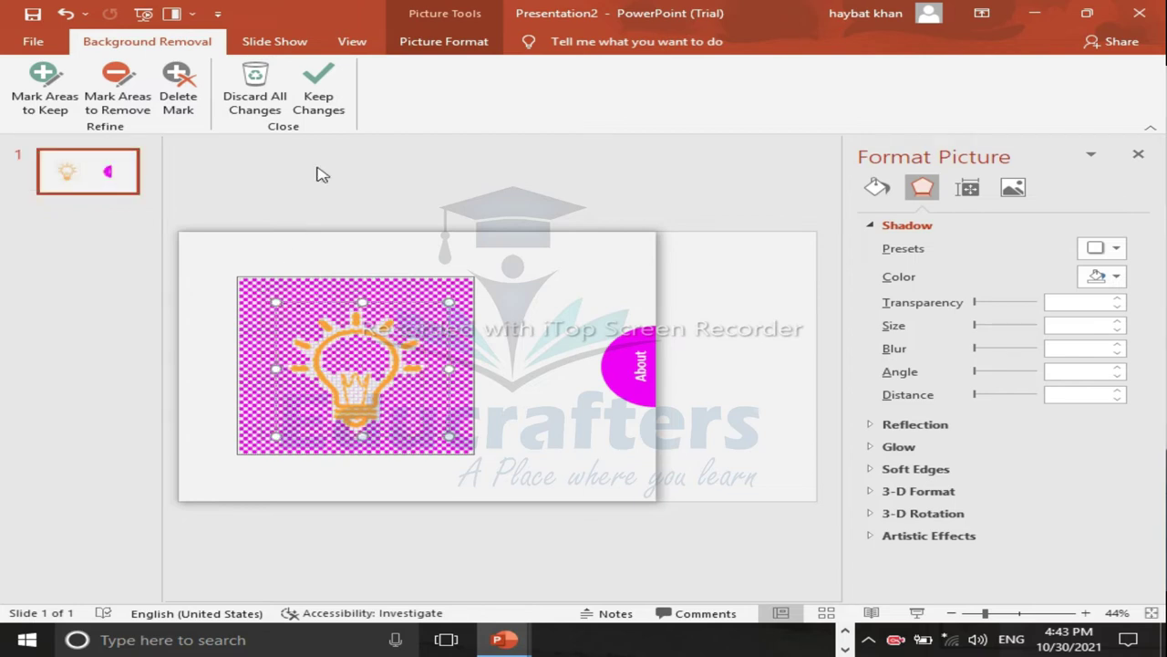
left_click(316, 82)
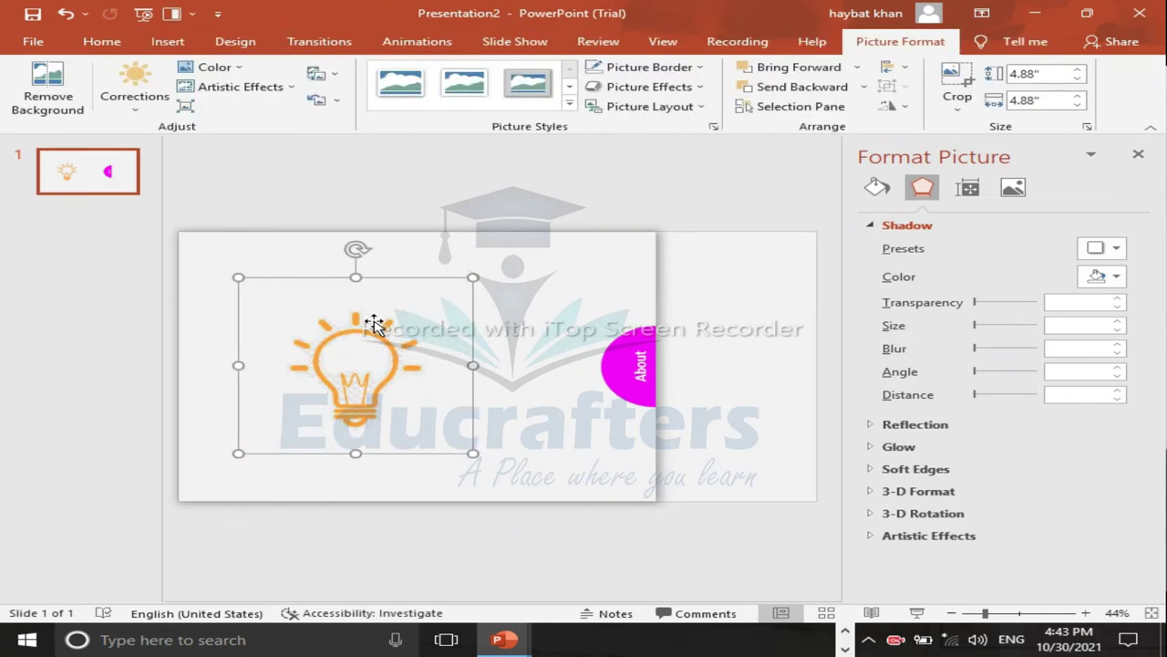
left_click(137, 98)
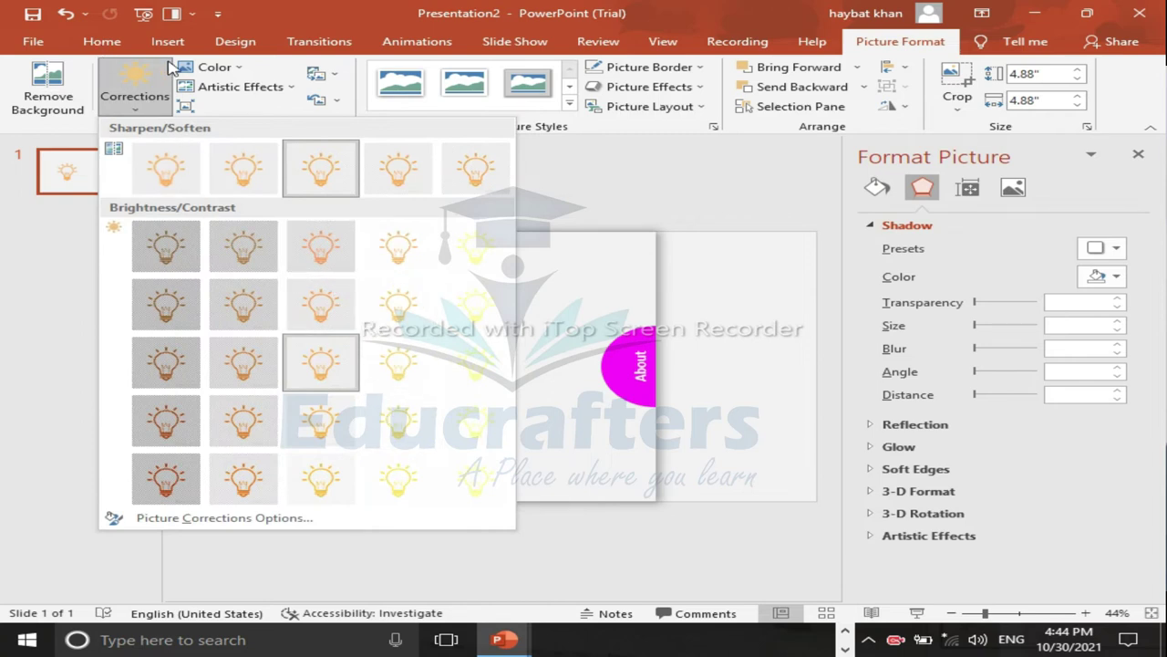
Step: Recolor the bulb Black and White 50%, rotate it, and shrink it to a 0.96-inch icon
left_click(212, 67)
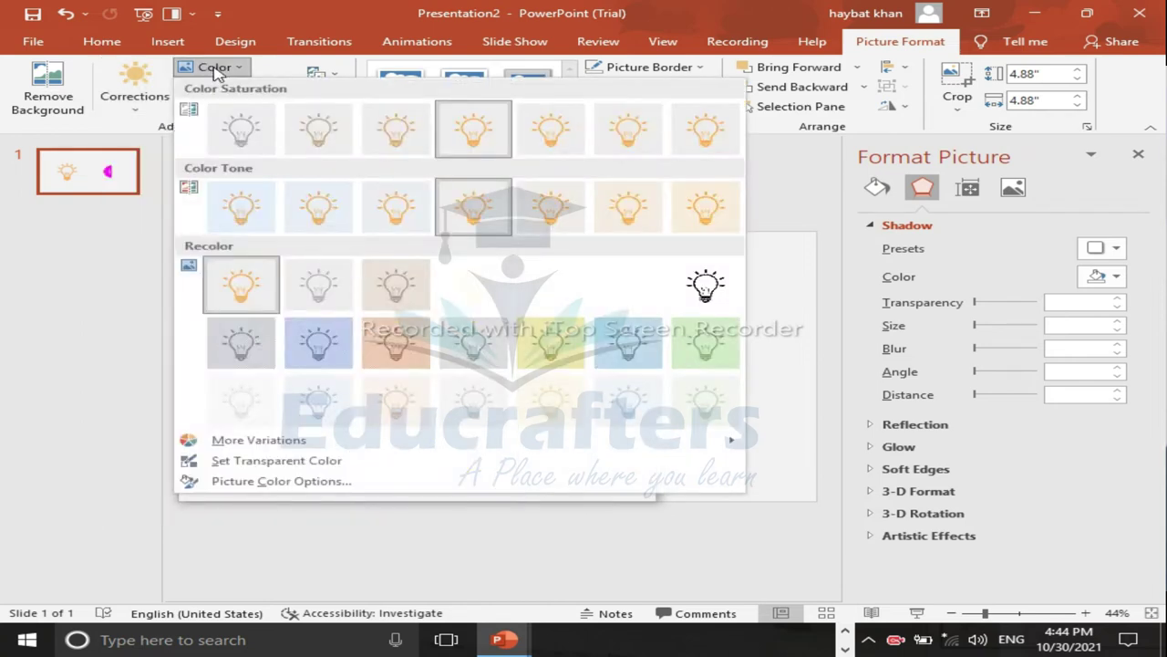
left_click(628, 299)
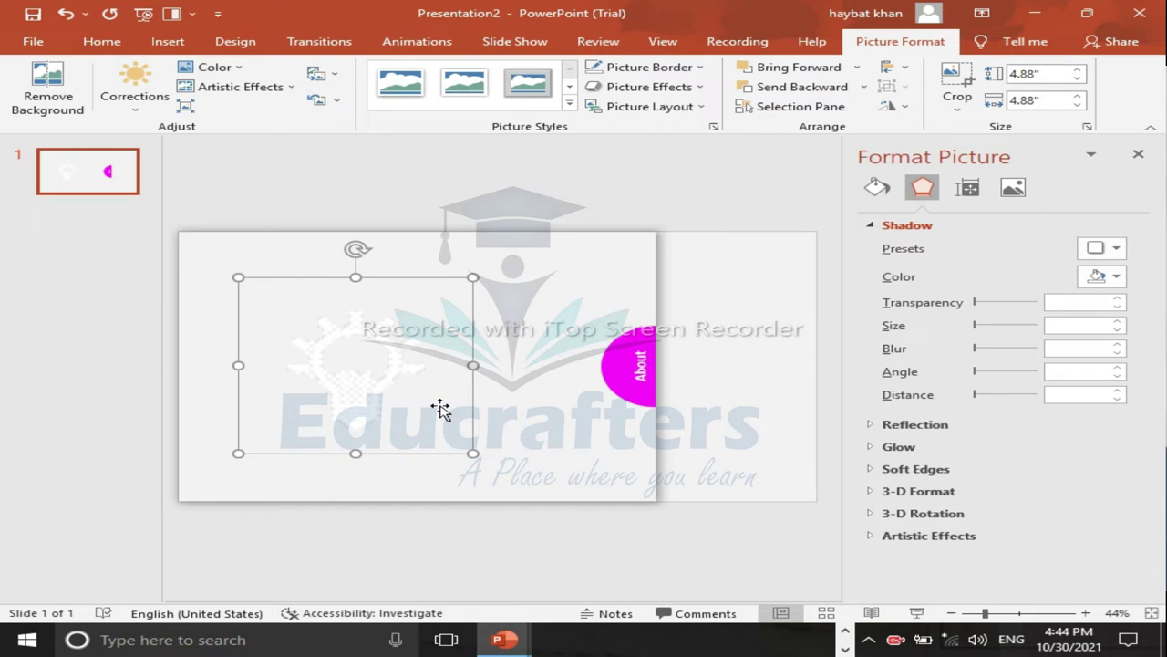
left_click_drag(355, 249, 164, 370)
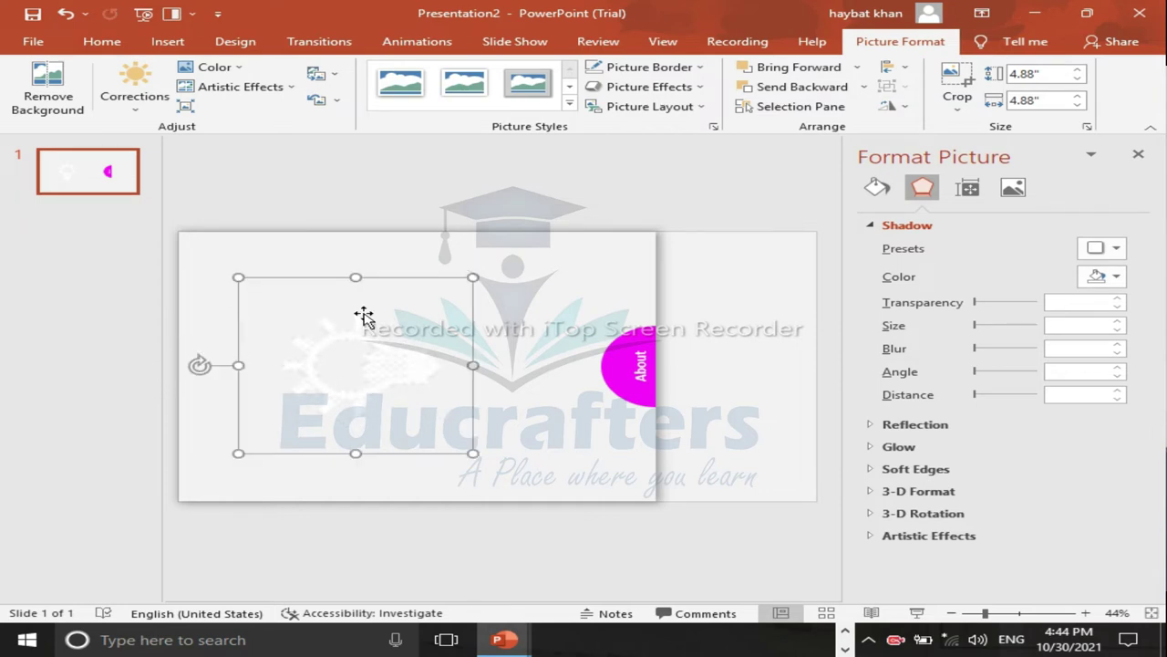
mouse_move(472, 271)
left_mouse_down()
mouse_move(349, 348)
mouse_move(274, 418)
mouse_move(635, 351)
mouse_move(617, 364)
left_mouse_up()
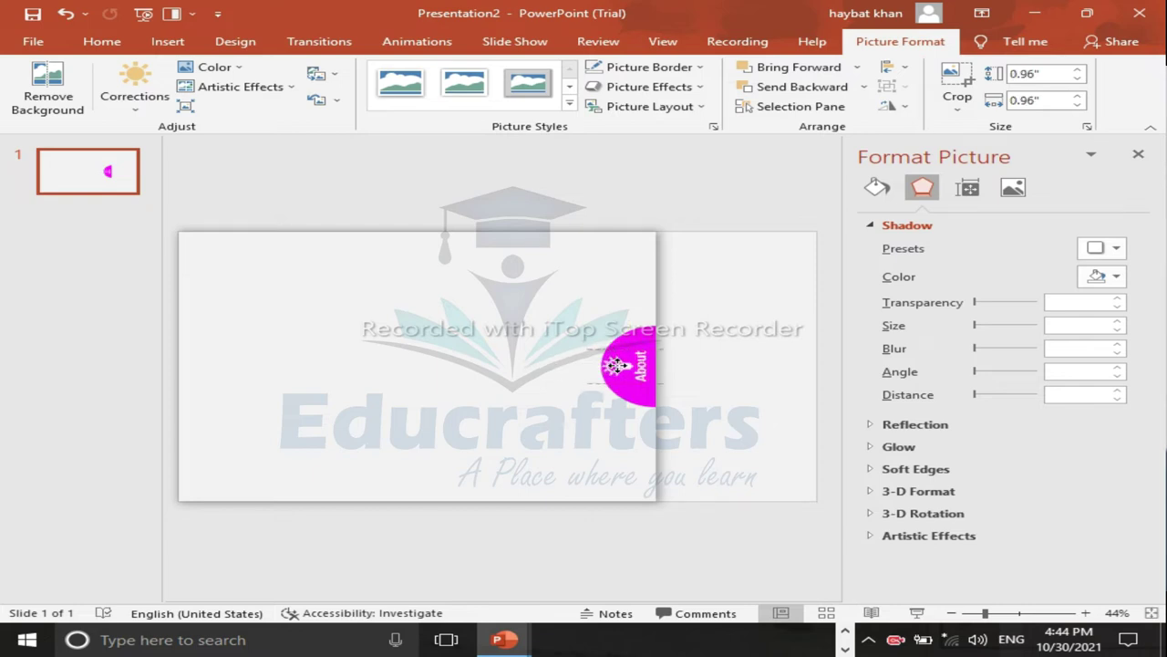
left_click(764, 326)
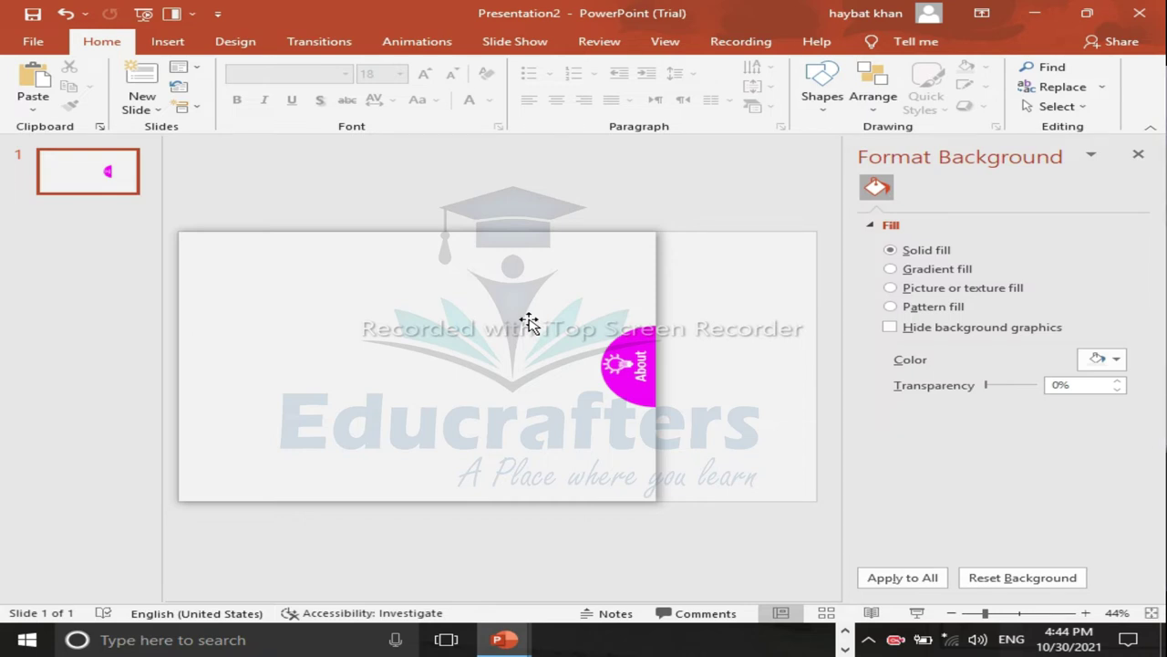
Step: Select all with Ctrl+A and group the panel, magenta tab, About label and bulb icon
left_click(442, 310)
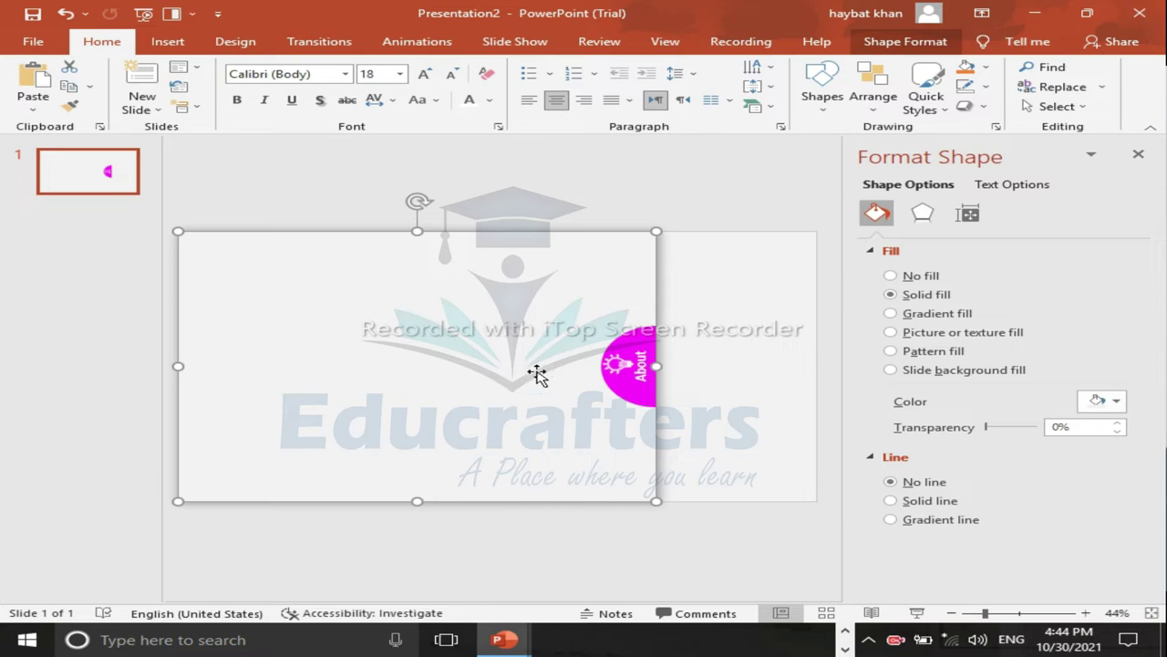
mouse_move(517, 374)
left_mouse_down()
mouse_move(528, 369)
mouse_move(512, 368)
left_mouse_up()
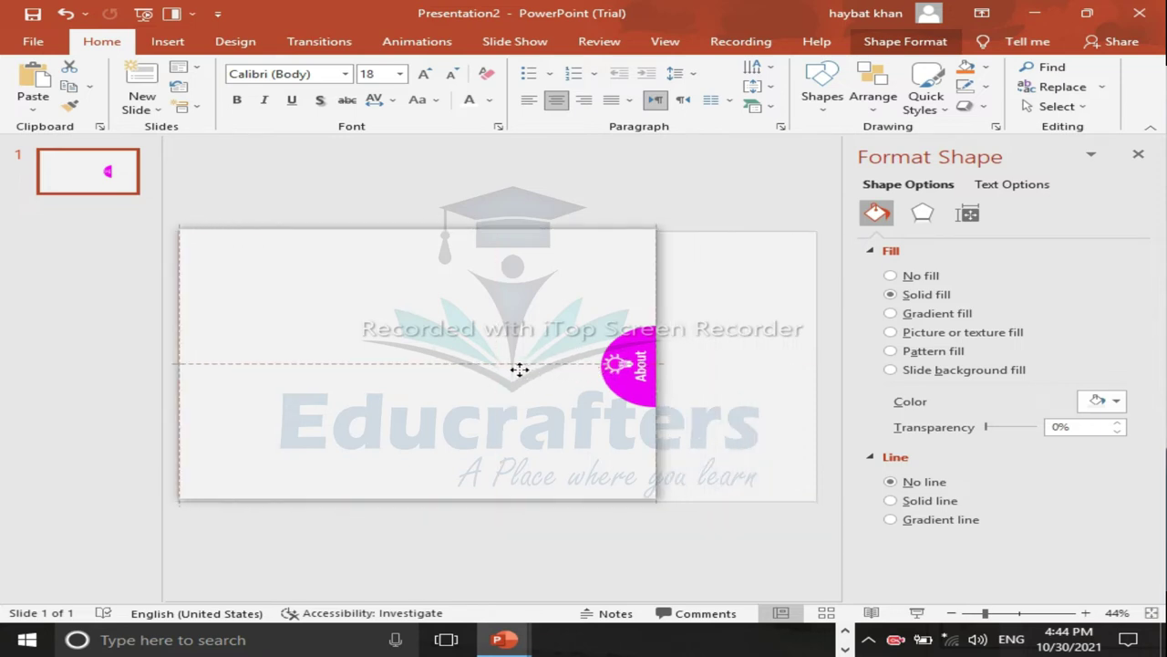
left_click_drag(695, 186, 143, 539)
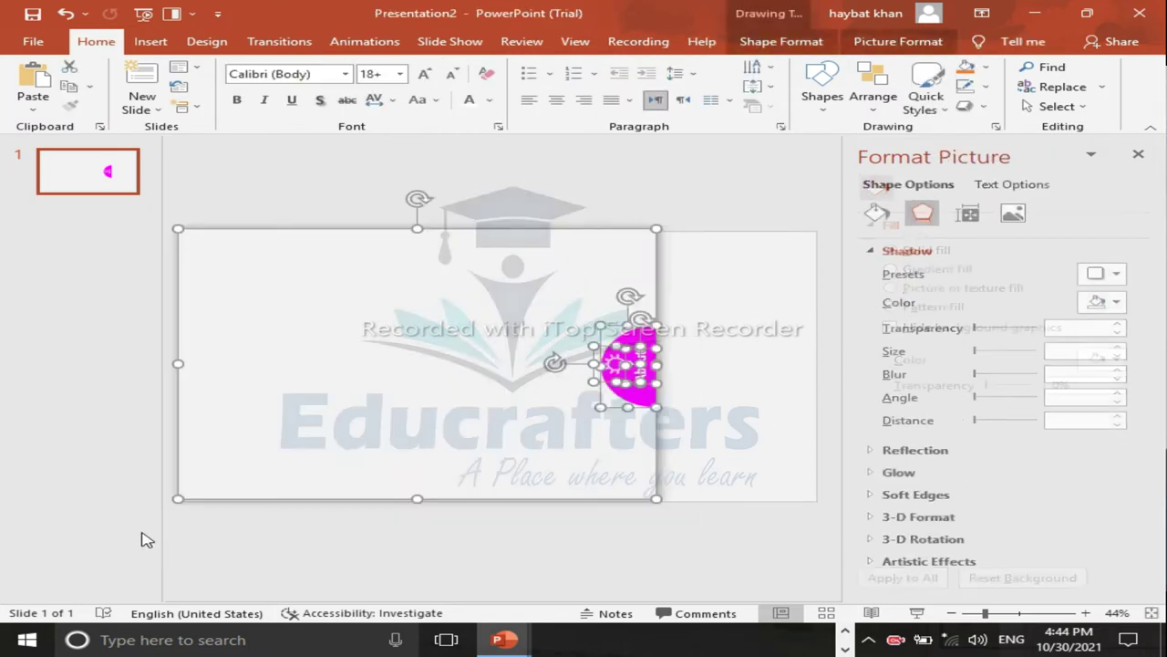
left_click(704, 216)
key("ctrl+a")
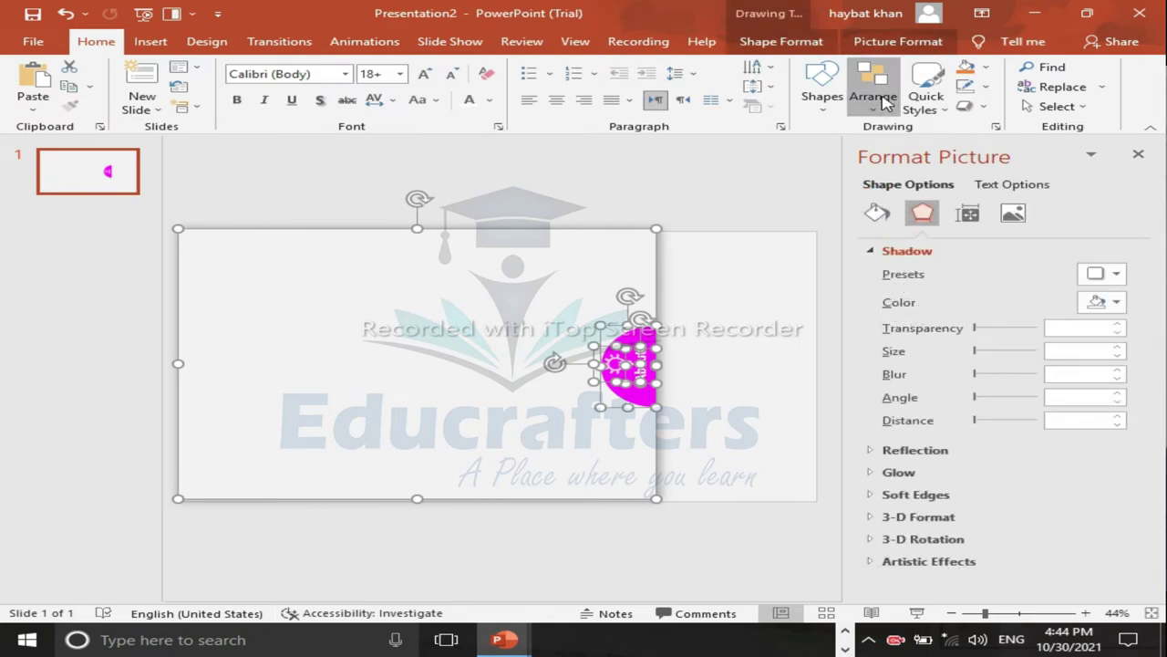
left_click(880, 99)
left_click(915, 260)
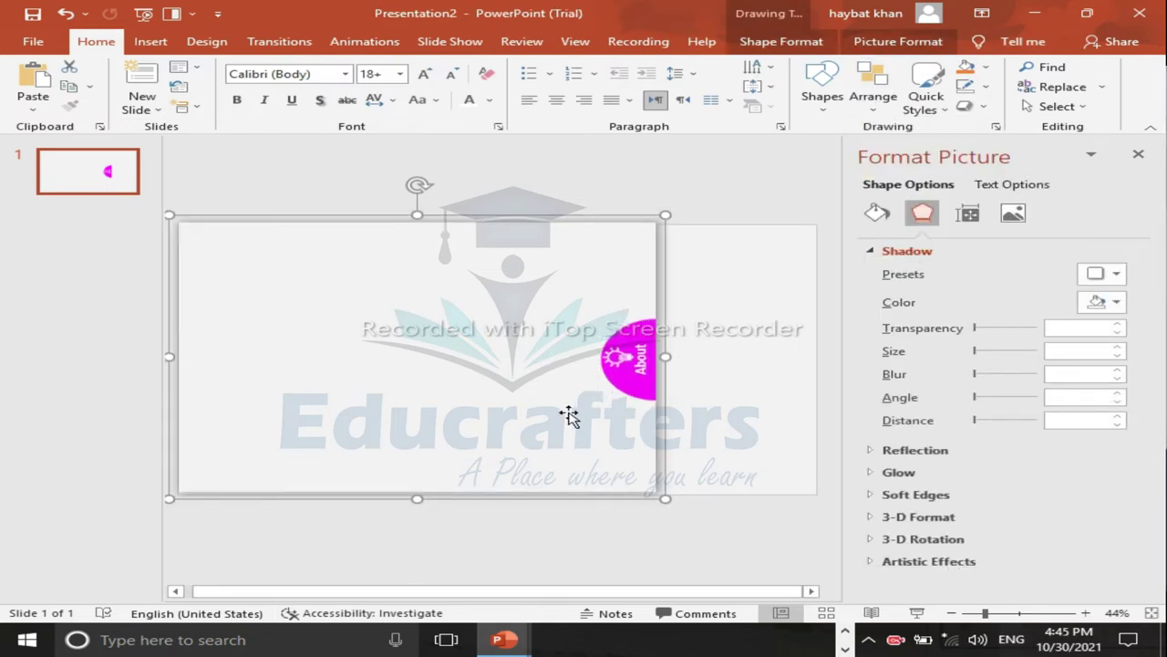
Step: Move the group right, then ungroup the panel from its About tab
left_click_drag(539, 401, 699, 416)
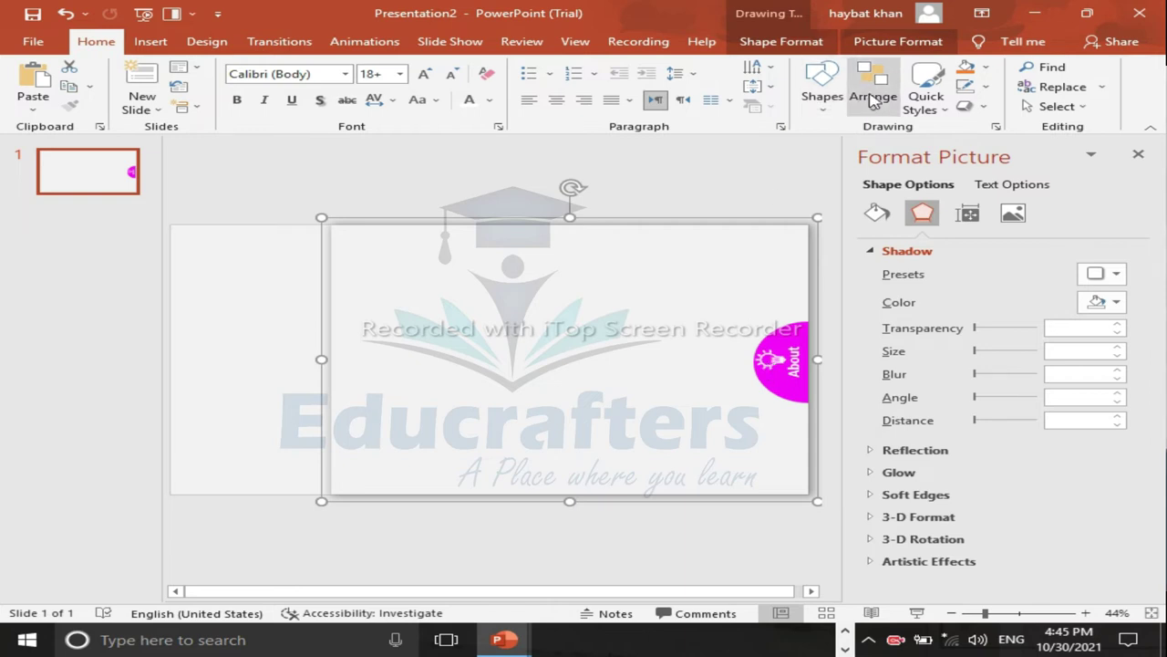
left_click(608, 326)
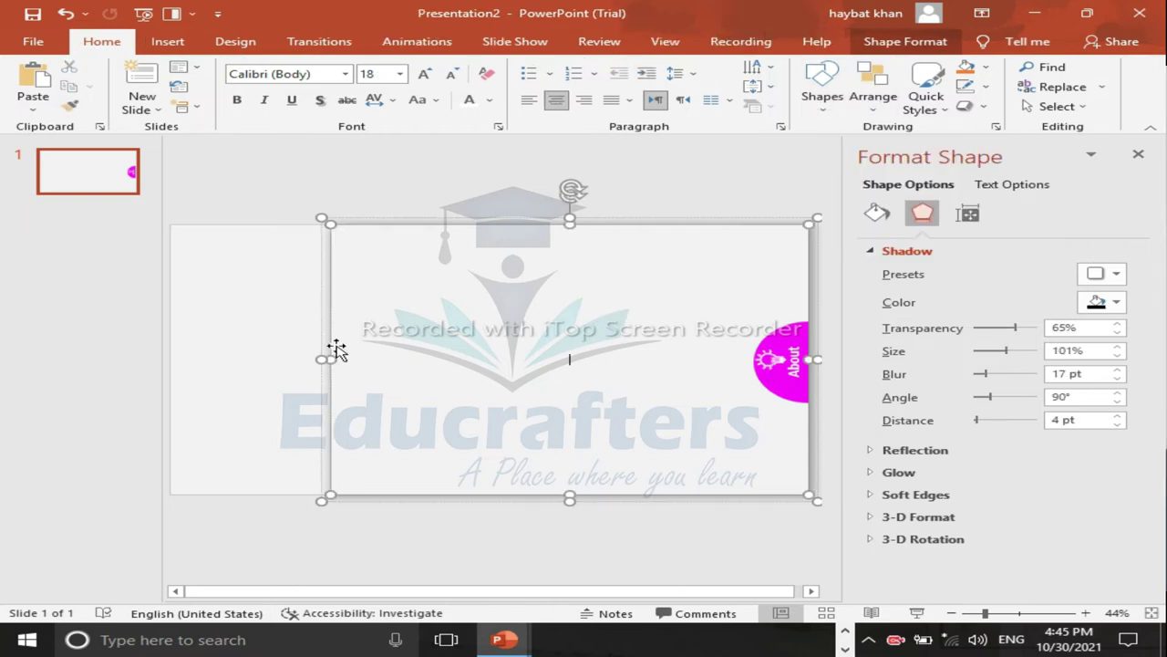
left_click_drag(327, 359, 174, 359)
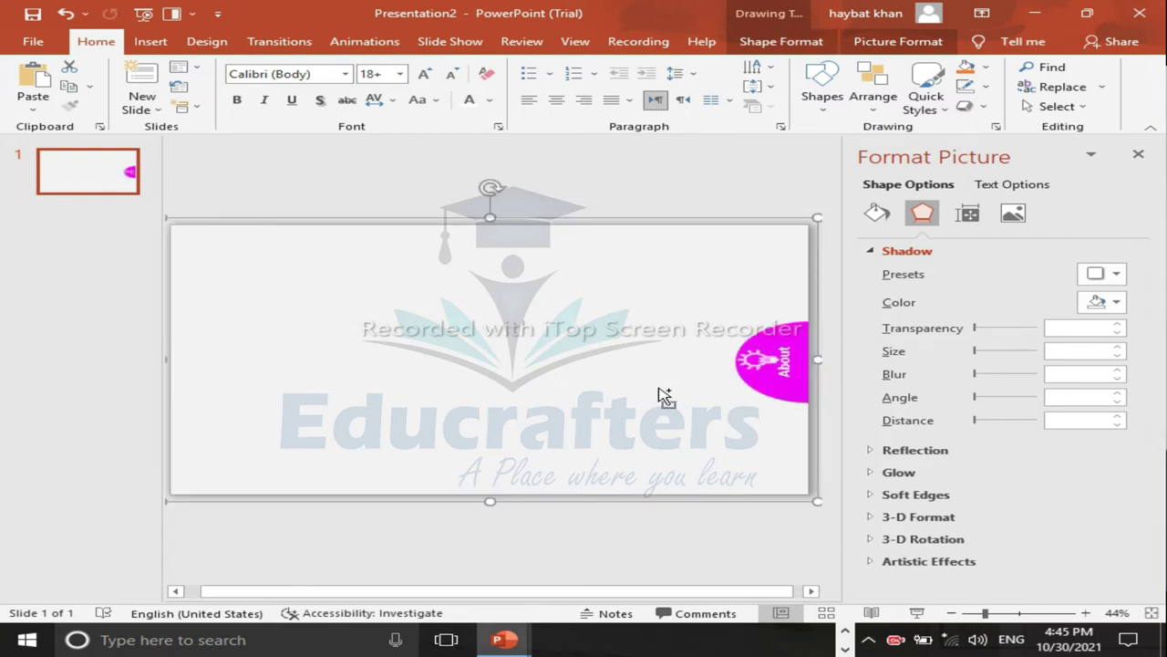
key("ctrl+z")
left_click(883, 103)
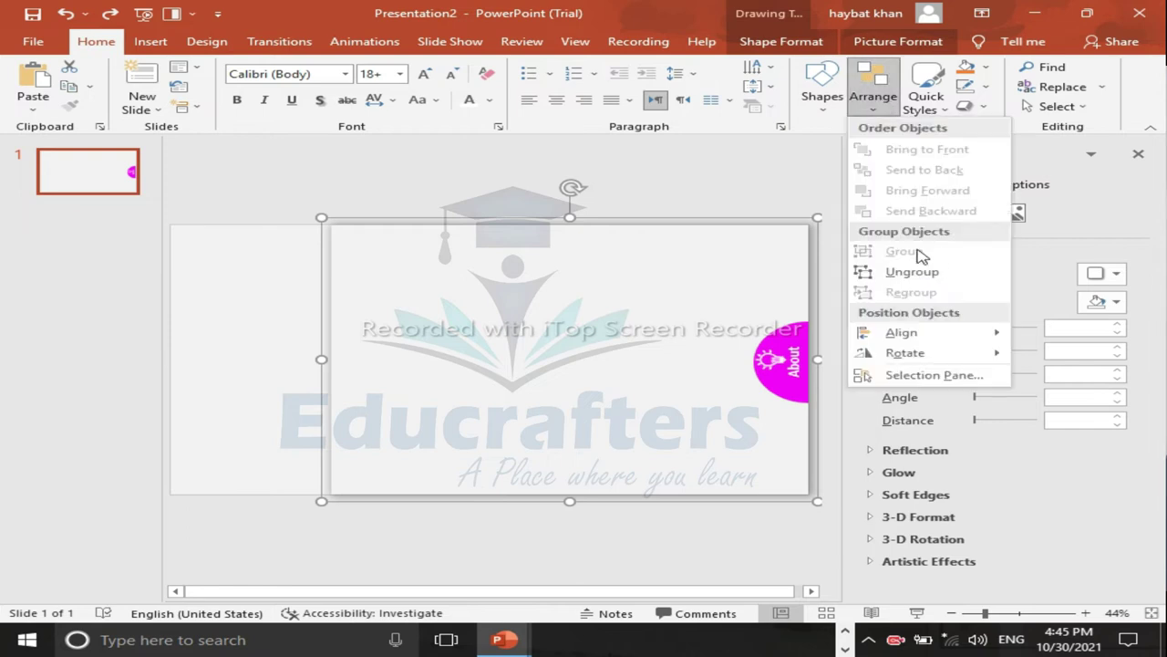
left_click(903, 271)
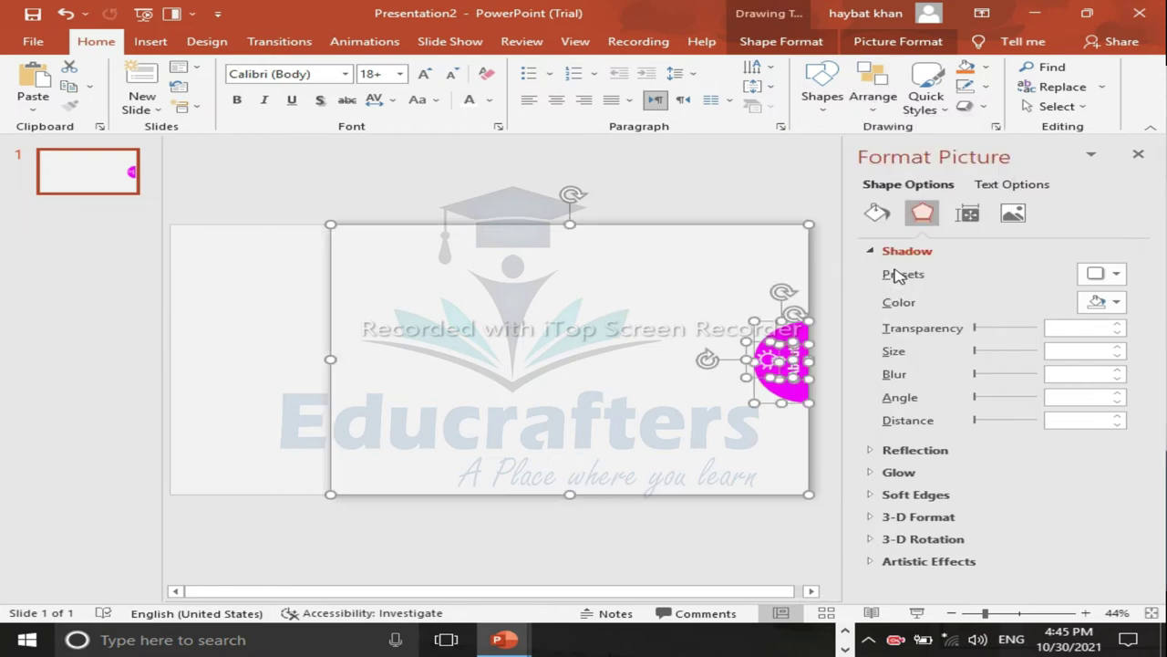
Step: Stretch the panel to the slide's left edge and regroup it with the About tab
left_click(721, 201)
left_click(415, 417)
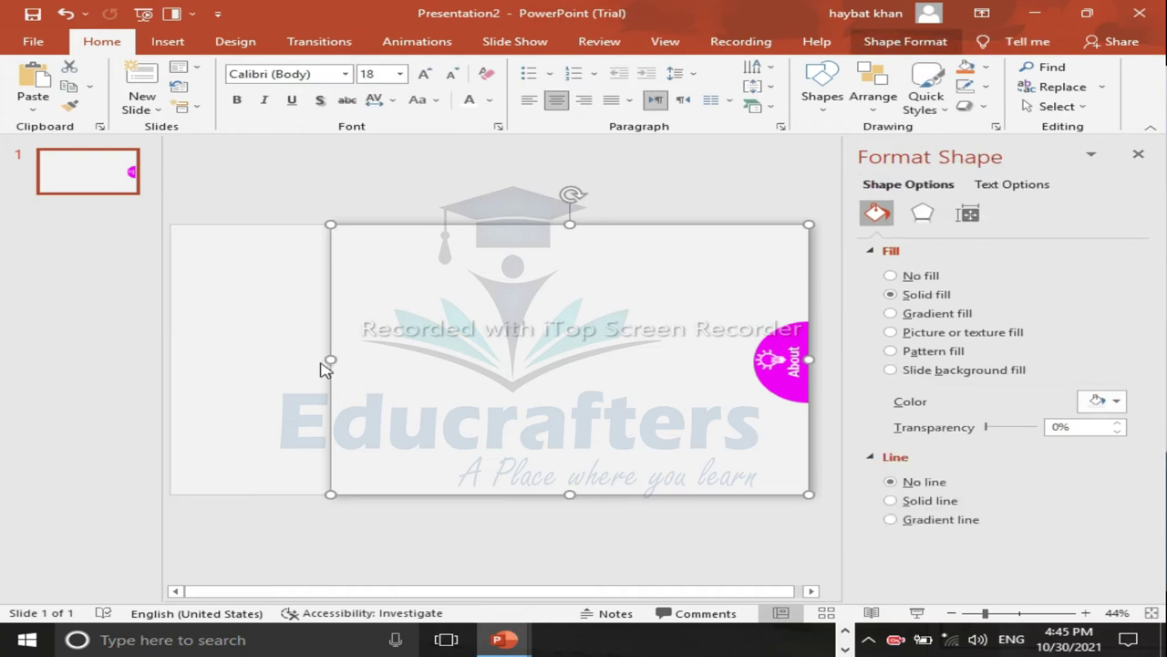
left_click_drag(329, 360, 177, 379)
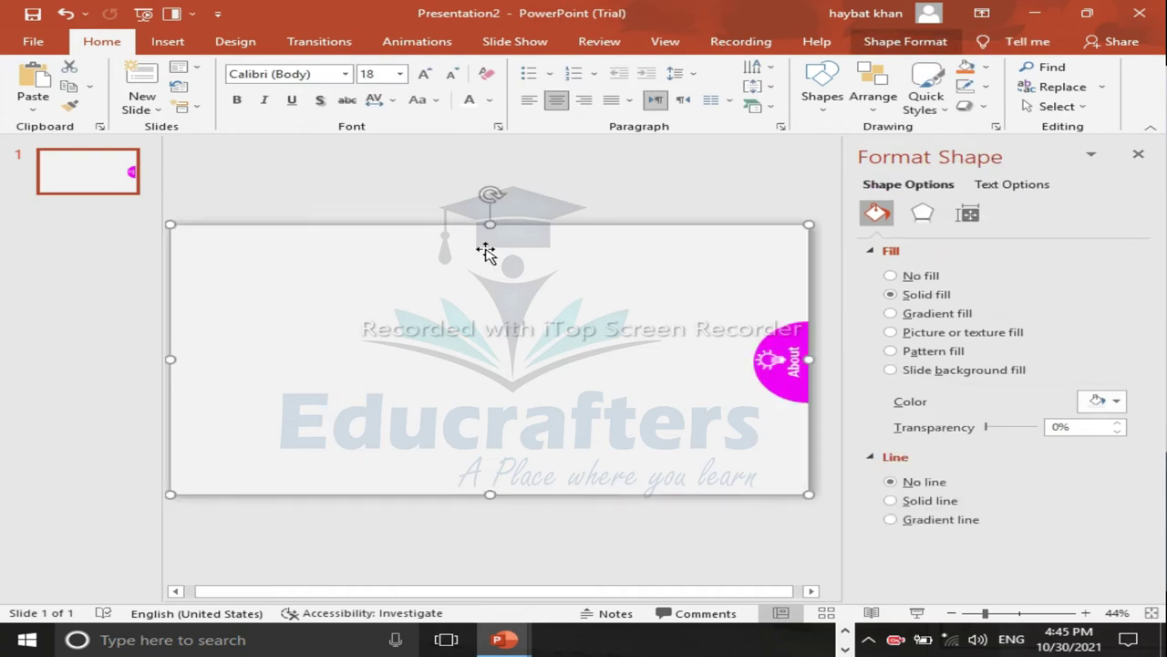
mouse_move(814, 183)
left_mouse_down()
mouse_move(155, 550)
mouse_move(112, 544)
left_mouse_up()
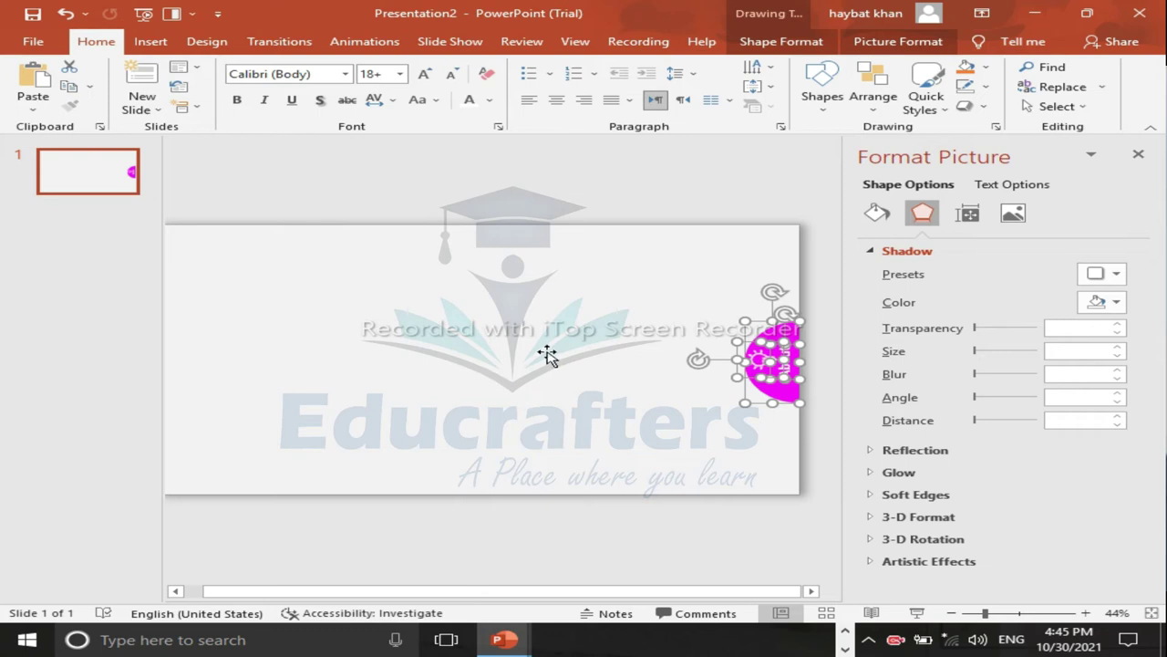
left_click(951, 613)
mouse_move(799, 208)
left_mouse_down()
mouse_move(203, 516)
mouse_move(183, 509)
left_mouse_up()
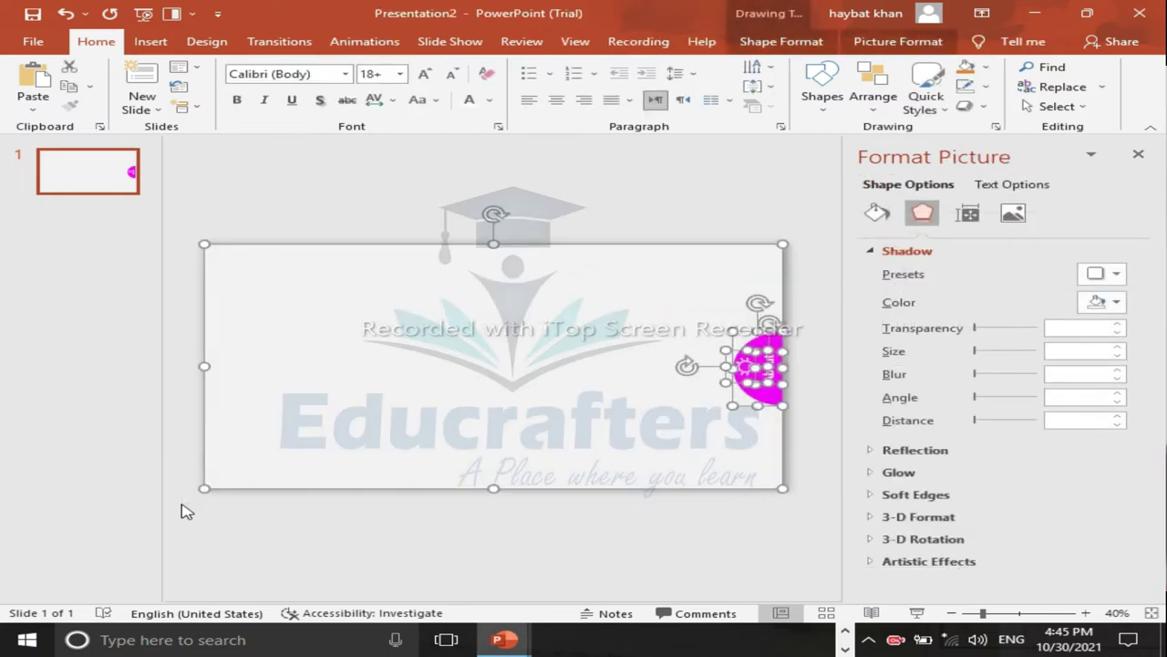
left_click(874, 96)
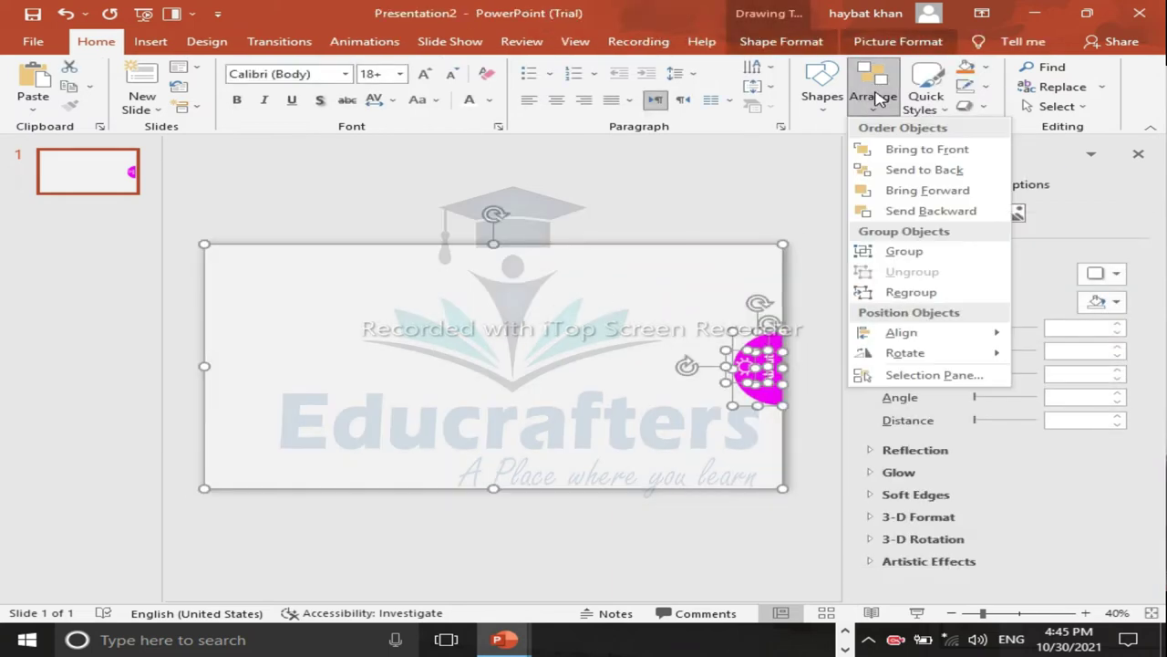
left_click(905, 252)
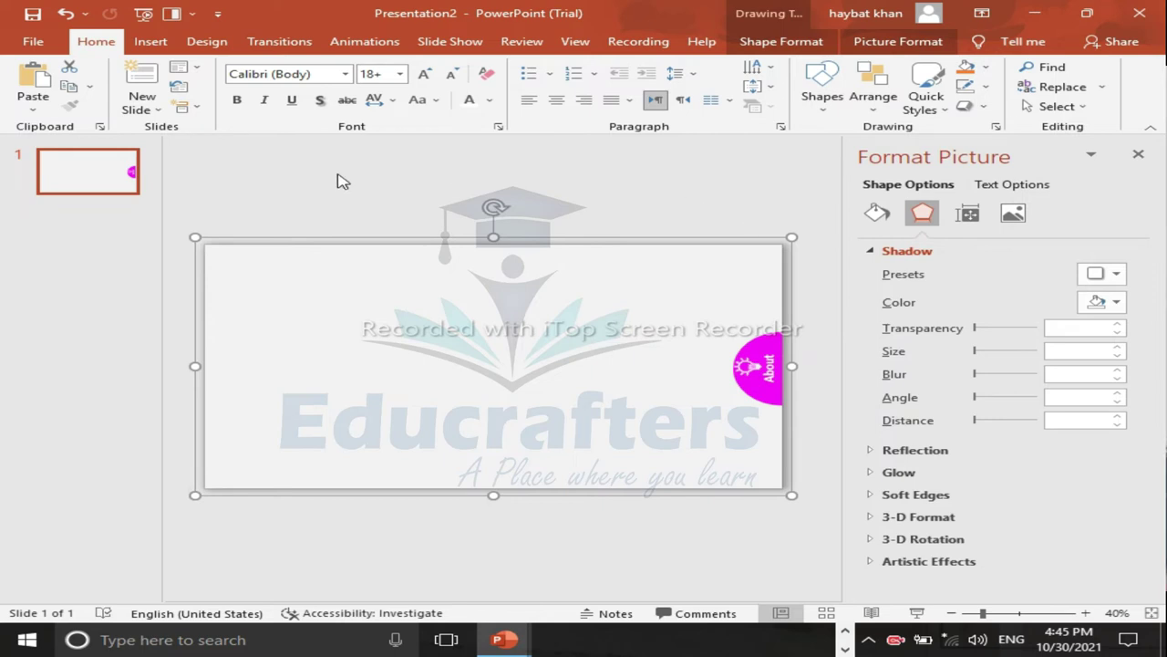
Step: Duplicate slide 1 as slide 2 and select its About tab for shape formatting
left_click(145, 102)
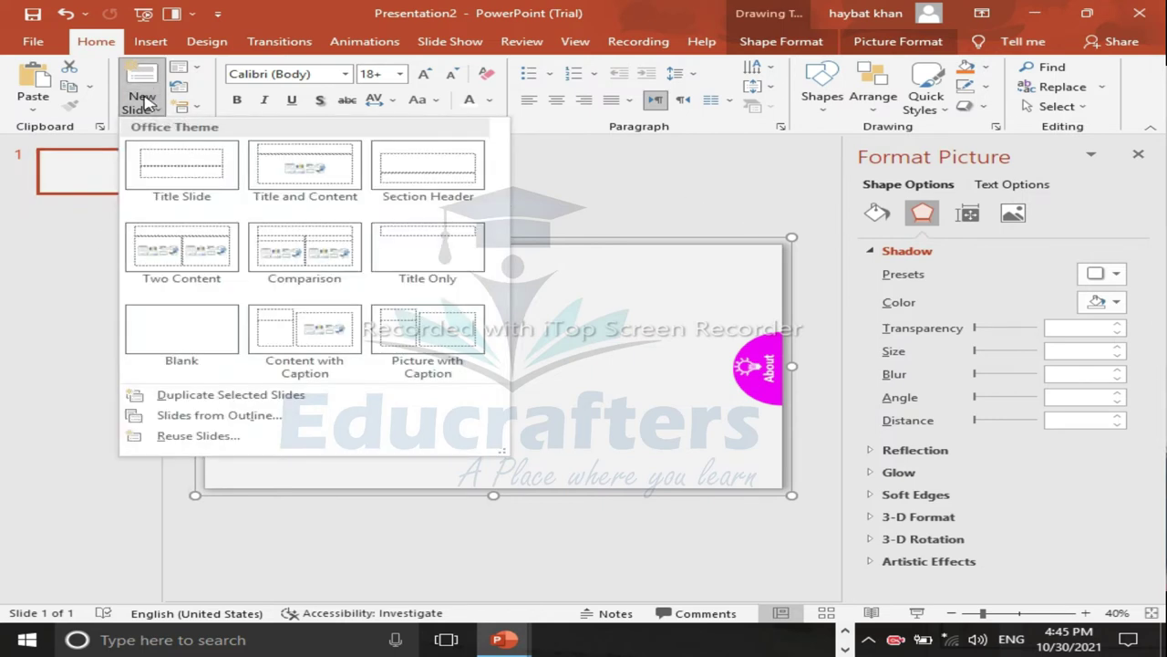
left_click(189, 394)
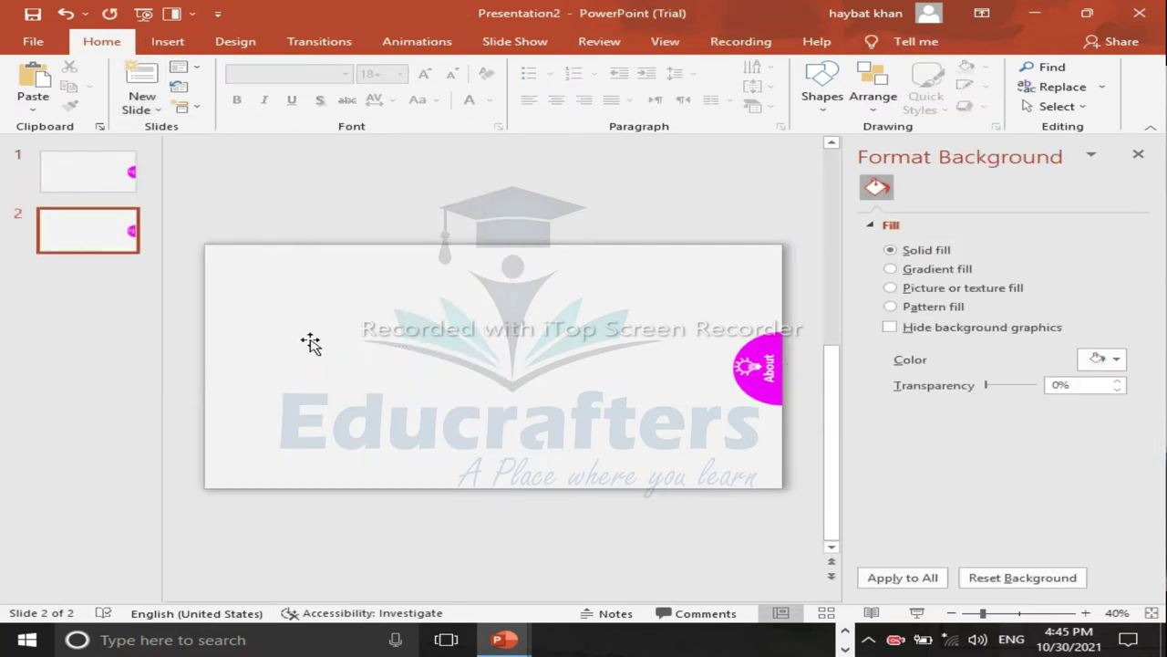
left_click(767, 398)
left_click(766, 397)
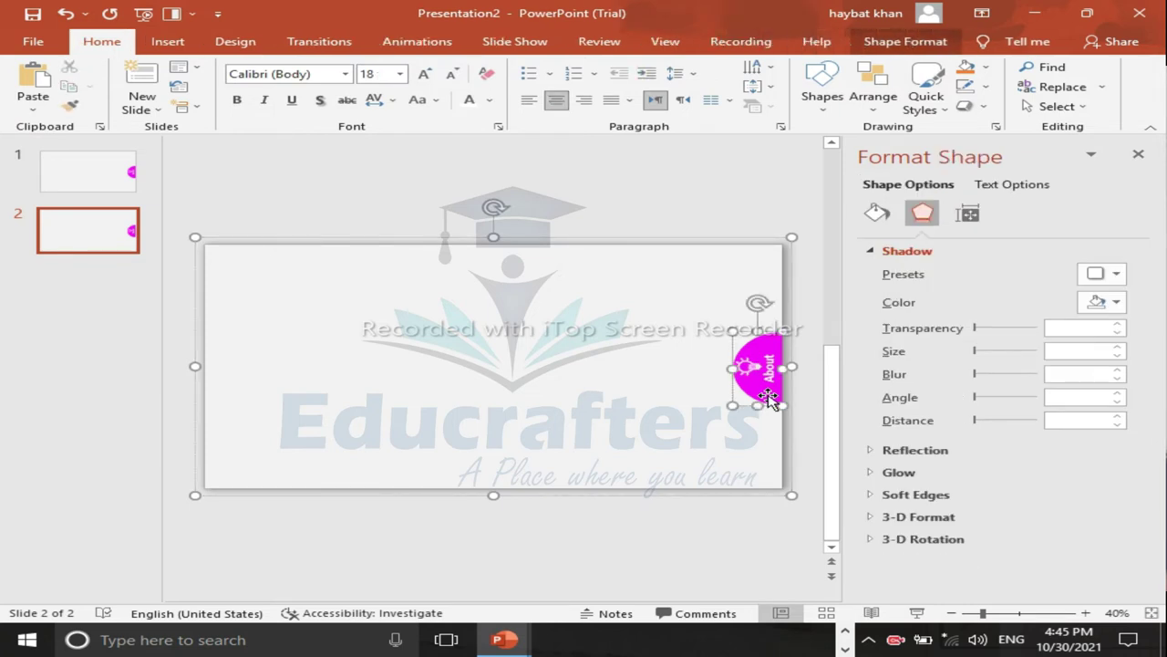
left_click_drag(753, 394, 762, 348)
left_click(737, 190)
left_click(767, 347)
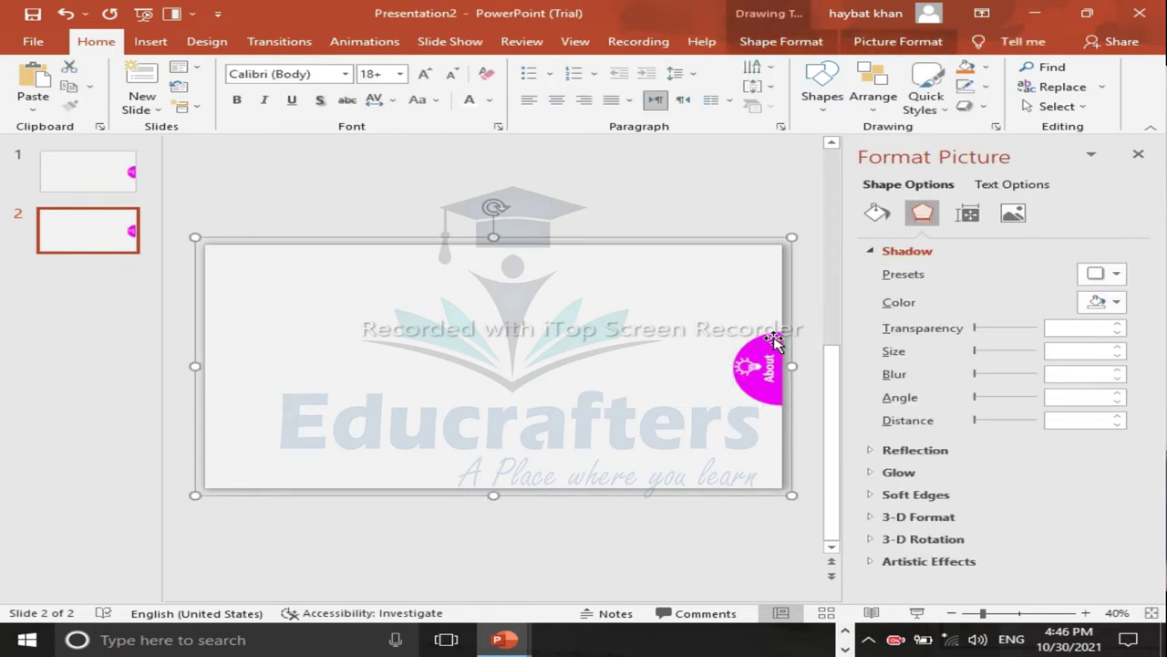
left_click(773, 339)
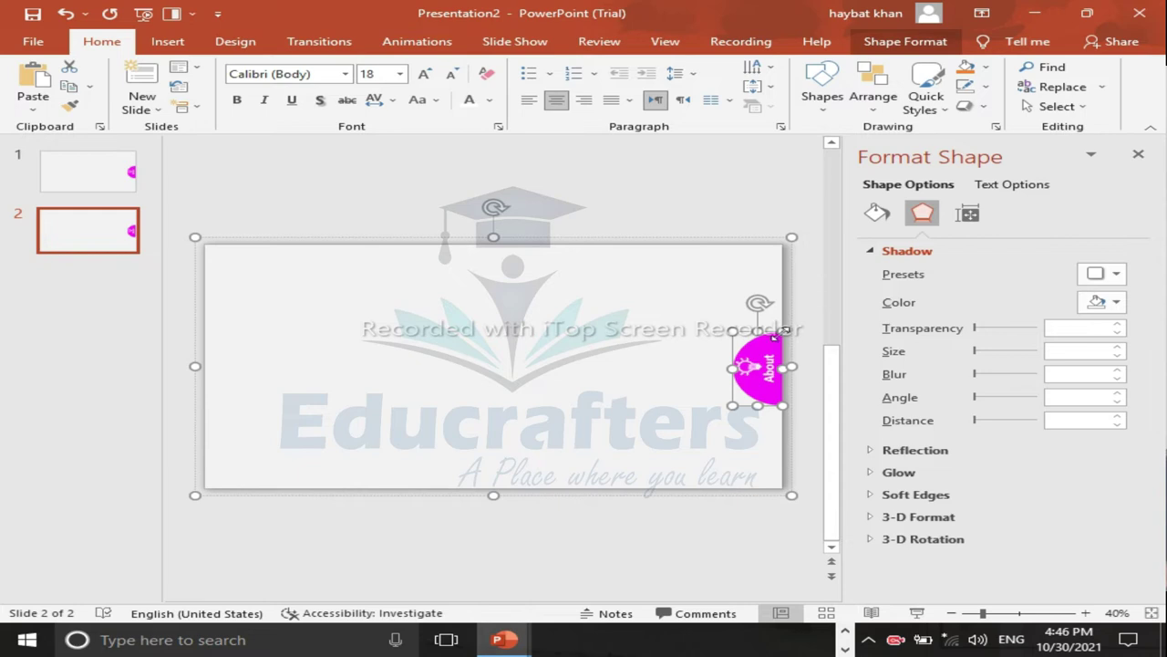
left_click(917, 44)
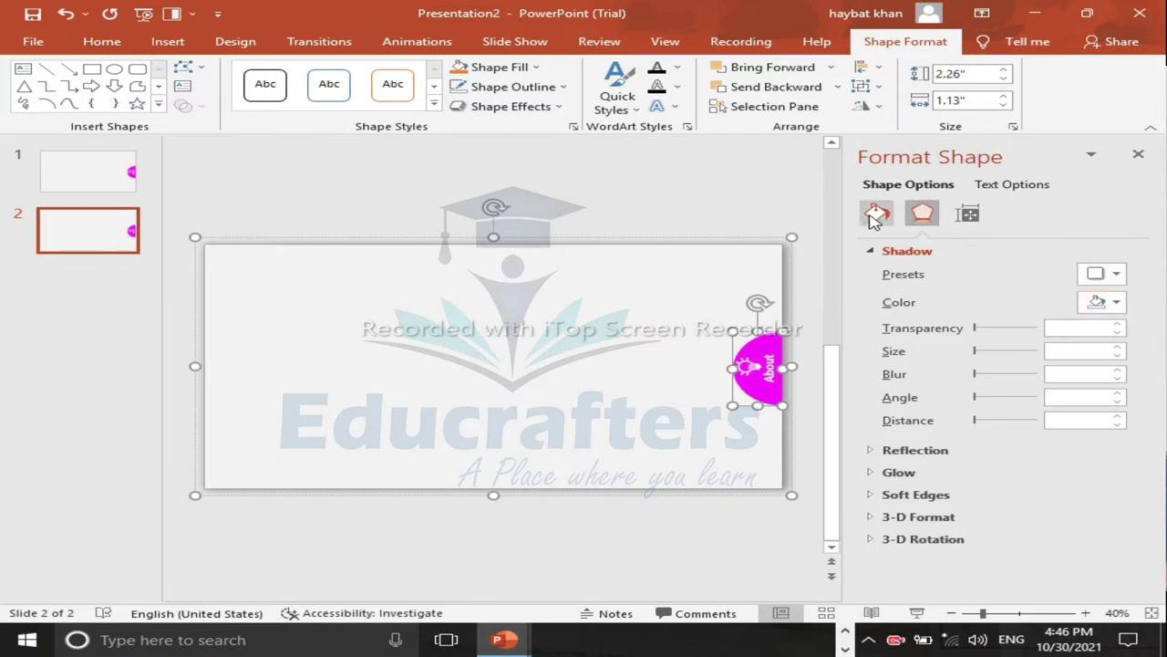
Step: Fill slide 2's tab dark red and resize its label box to read History
left_click(874, 216)
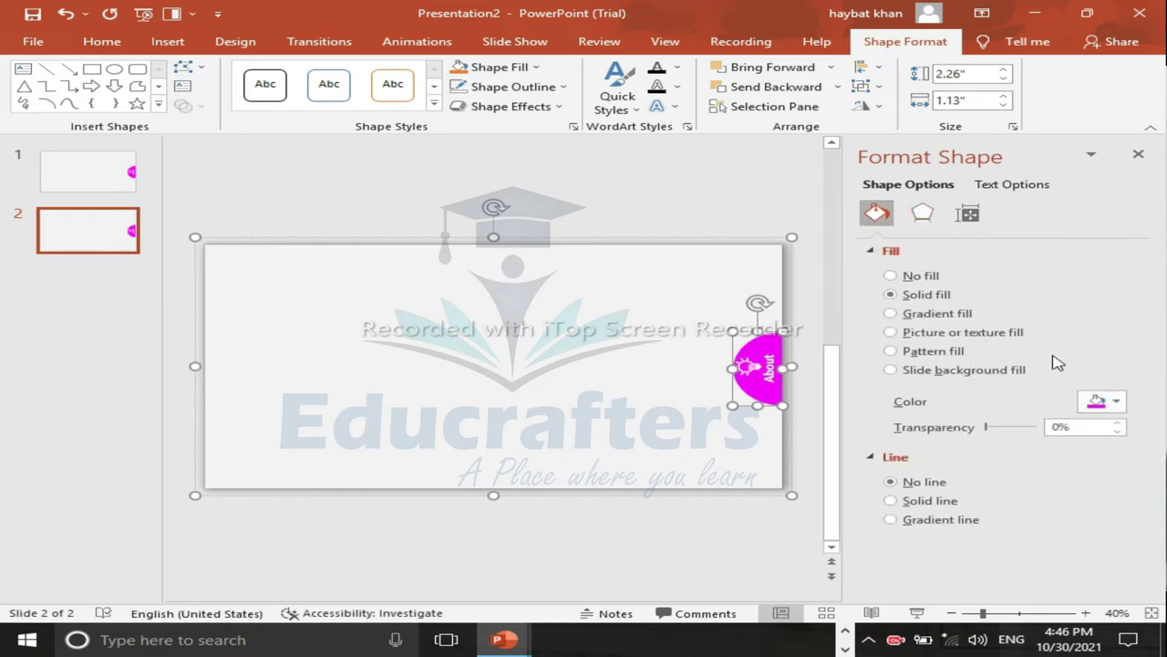
left_click(1118, 404)
left_click(978, 536)
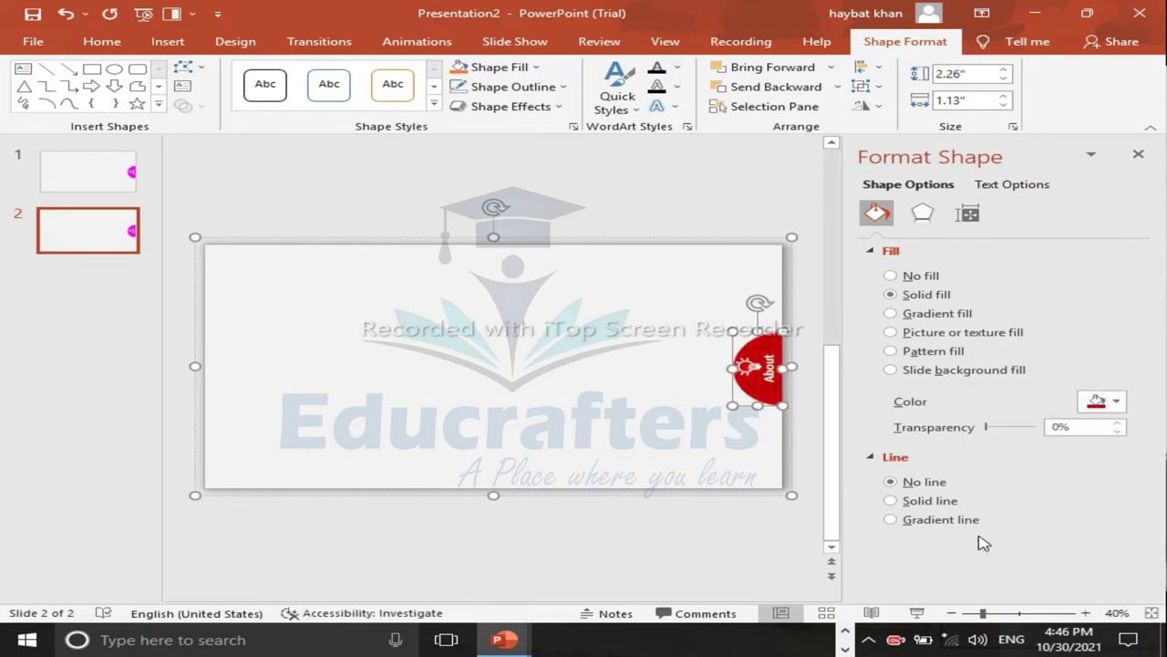
left_click(780, 367)
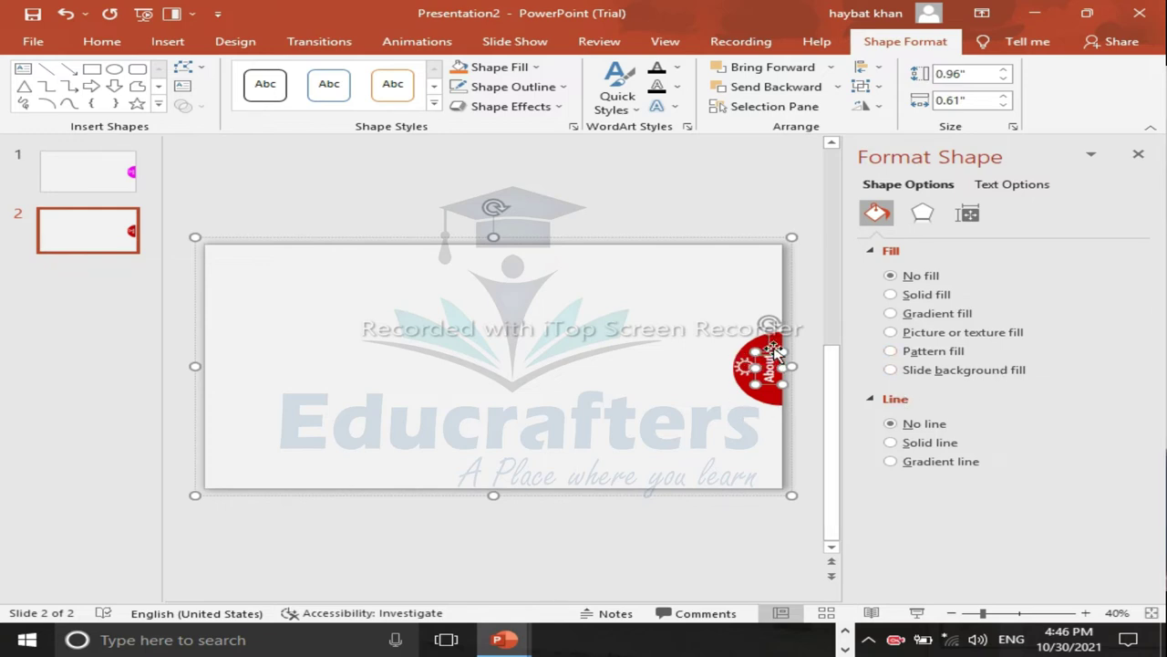
left_click_drag(774, 349, 773, 352)
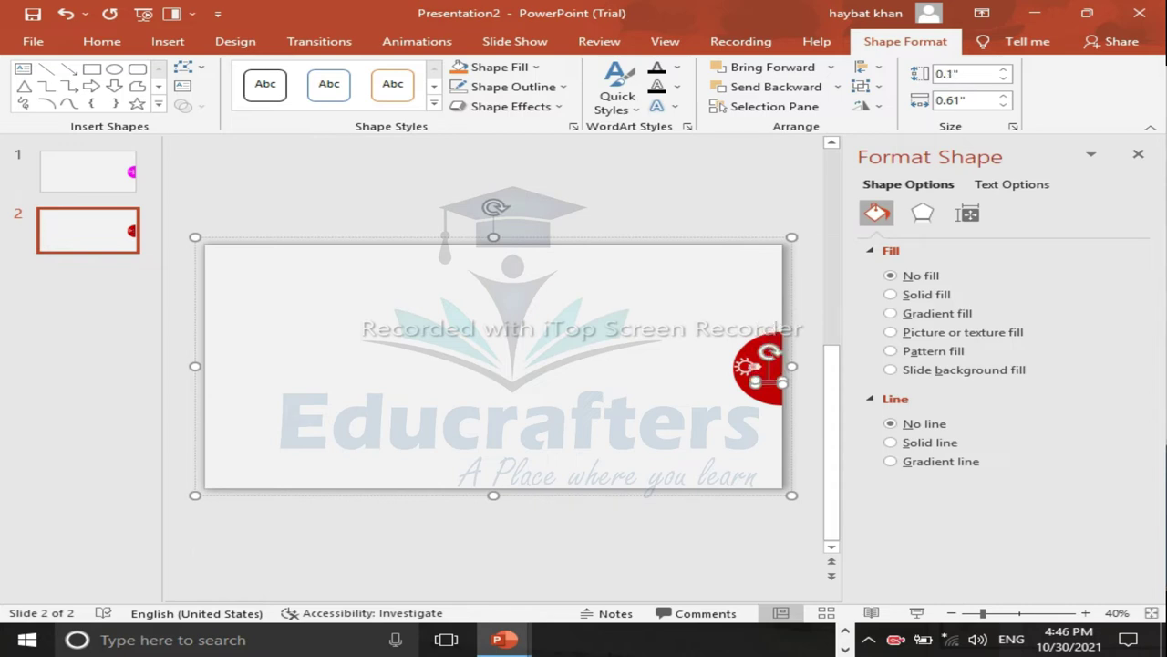
left_click_drag(769, 378, 769, 333)
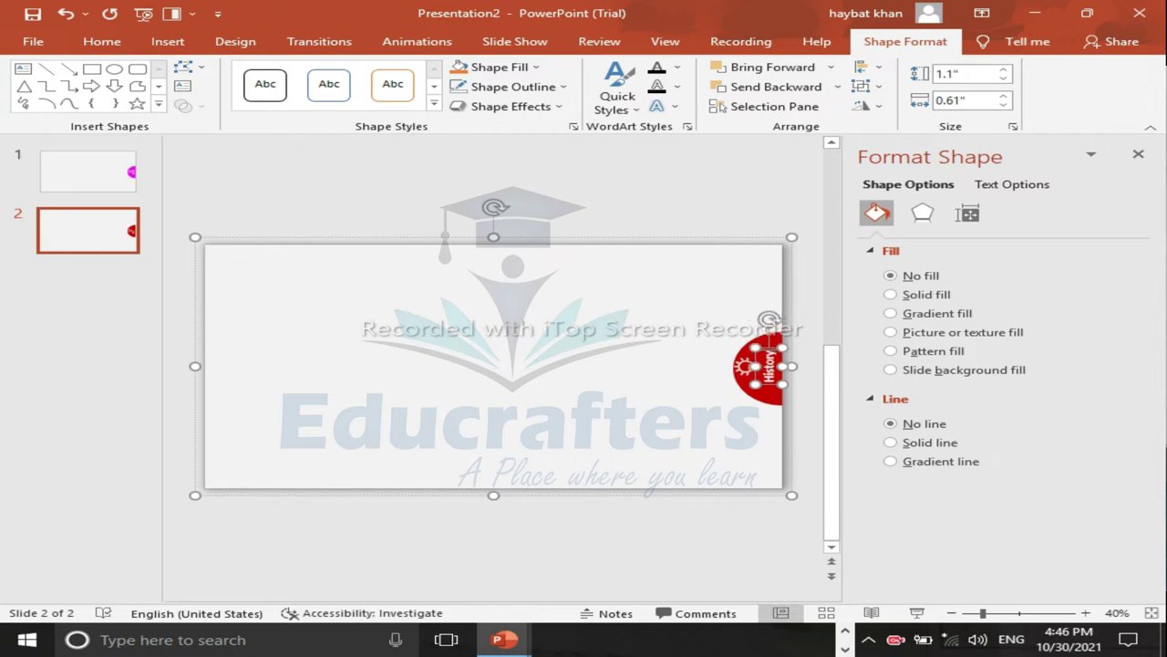
left_click(637, 351)
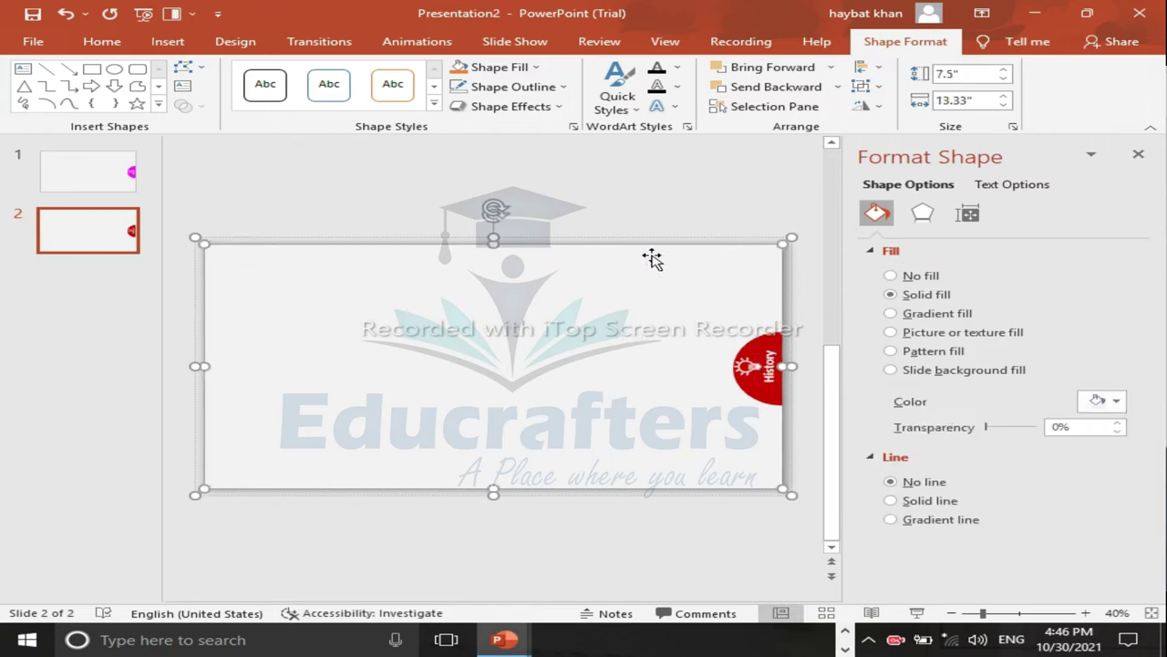
Step: Duplicate slide 2 as a third slide
left_click(229, 198)
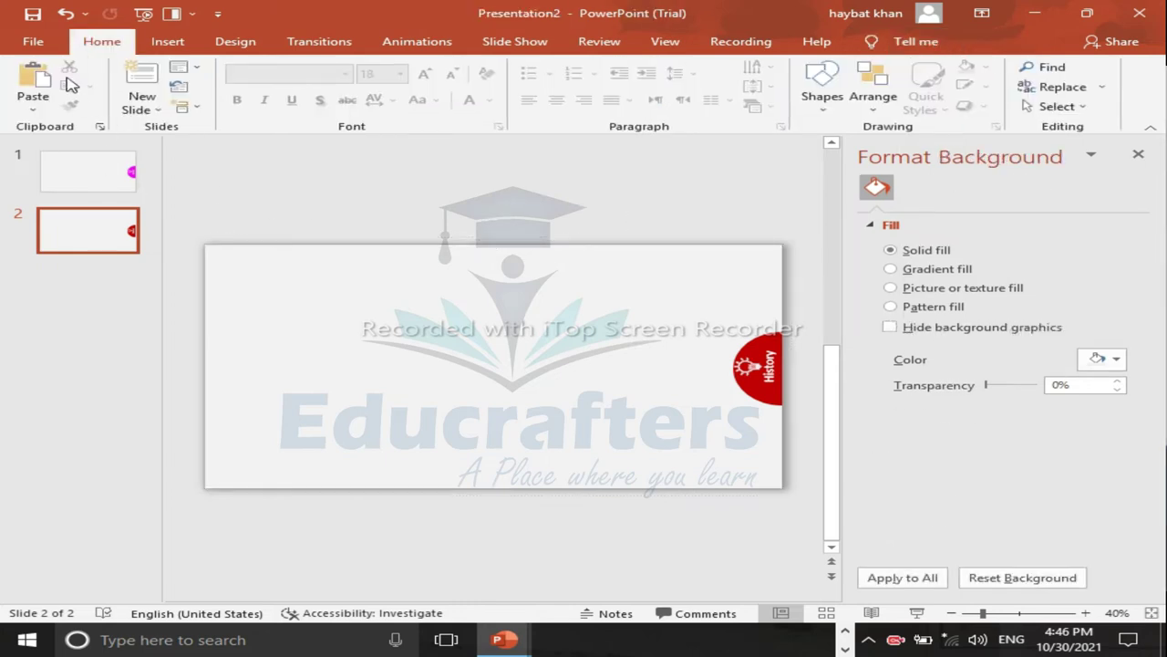
left_click(142, 104)
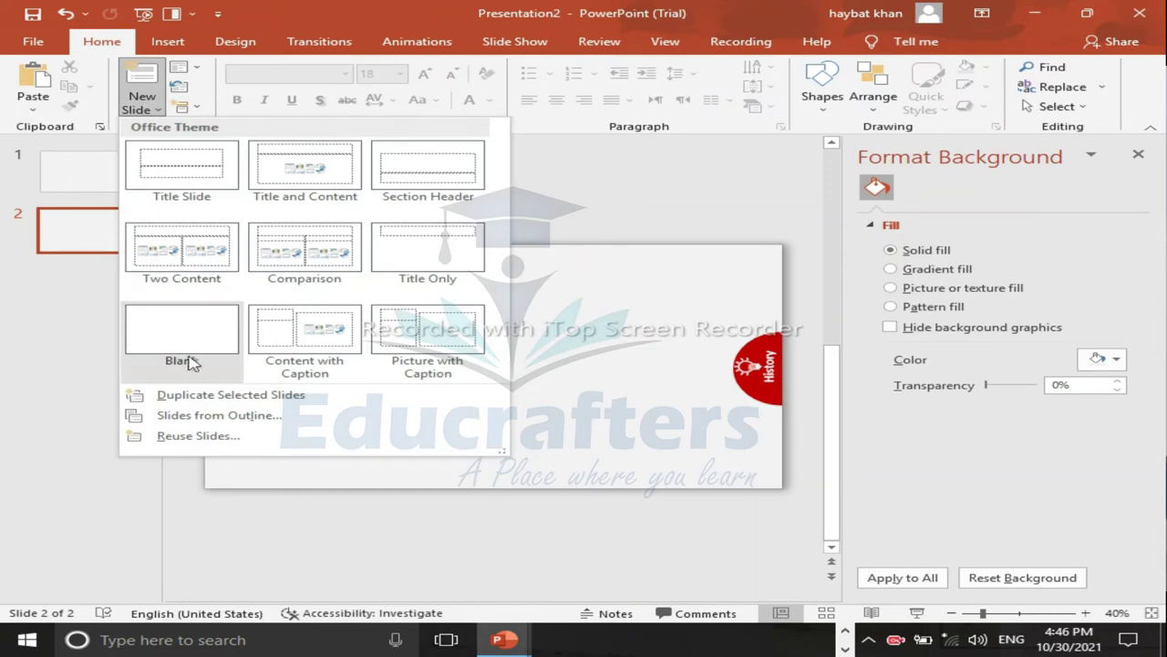
left_click(221, 397)
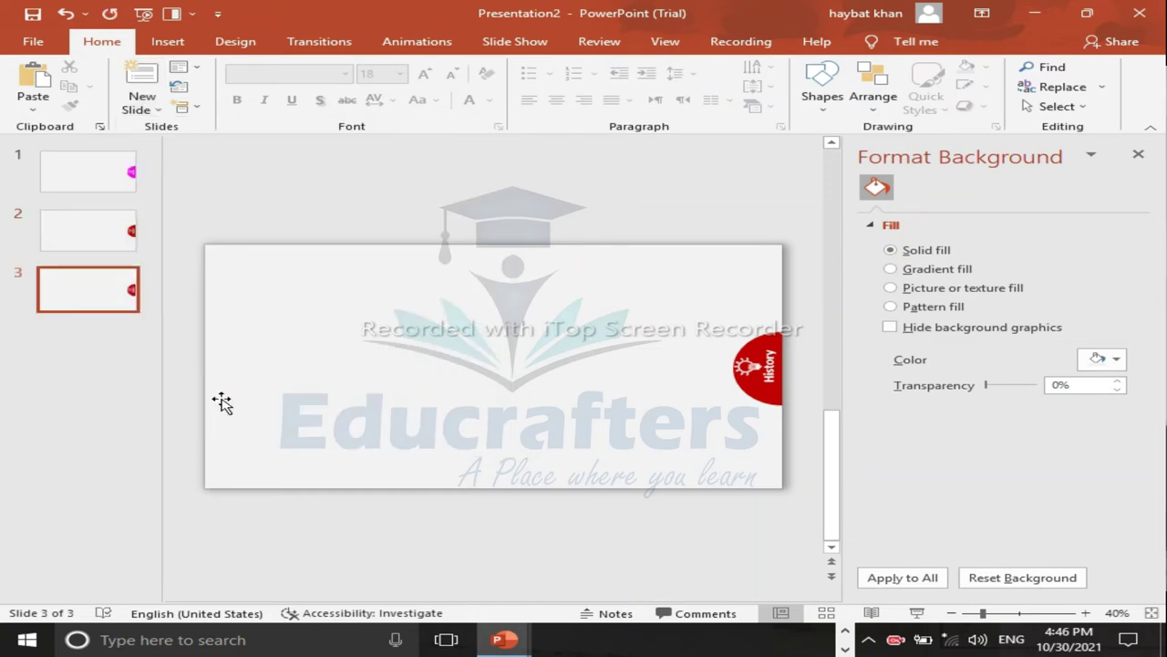
Step: Refill slide 3's History tab with the recent magenta color
left_click(759, 394)
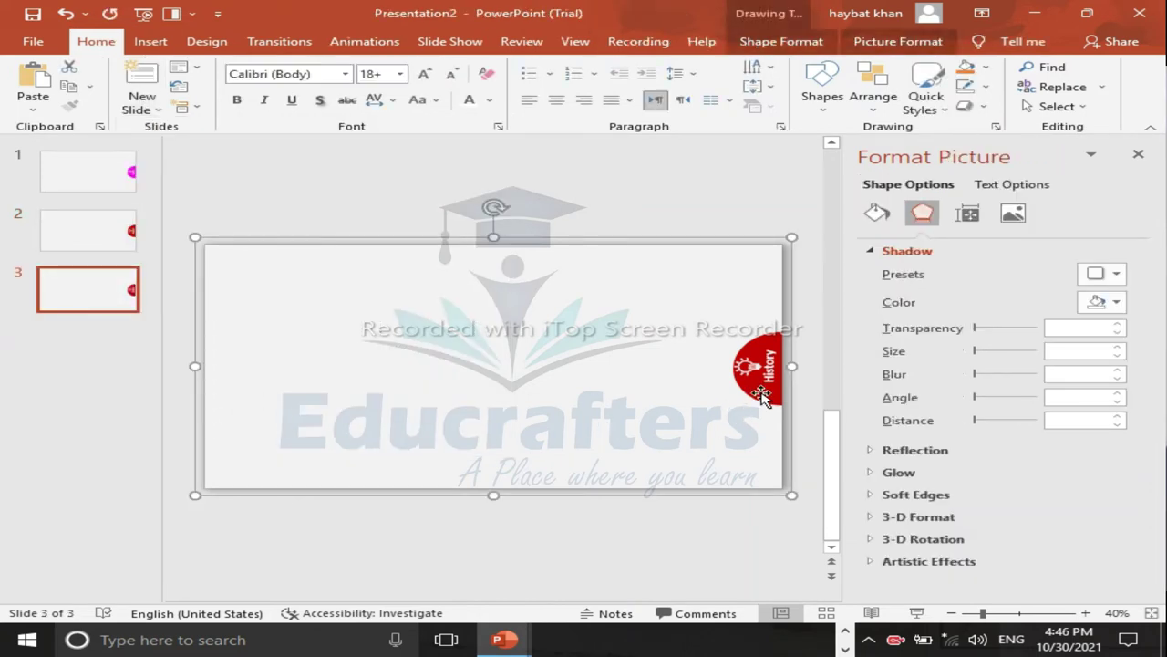
left_click(760, 393)
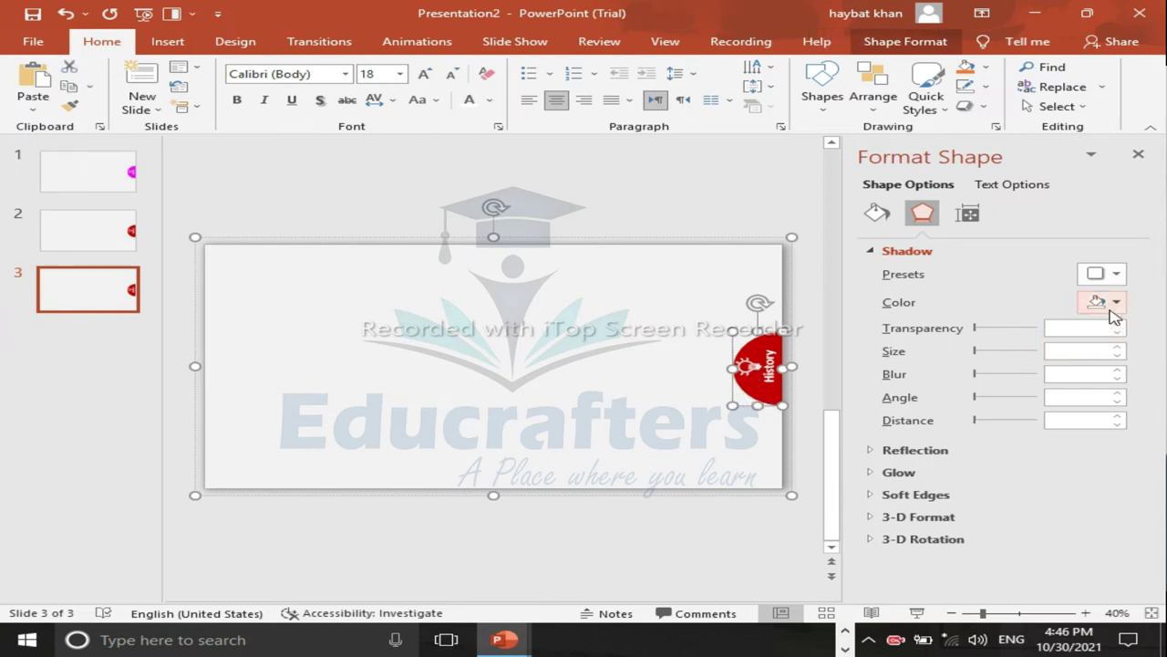
left_click(879, 215)
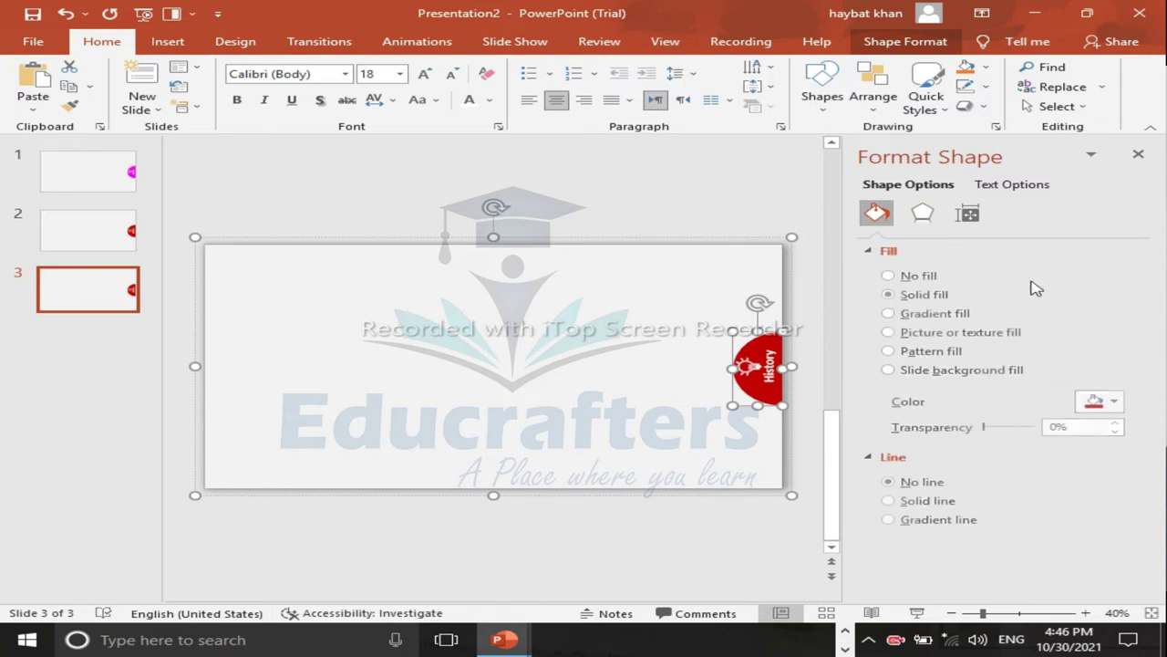
left_click(1118, 402)
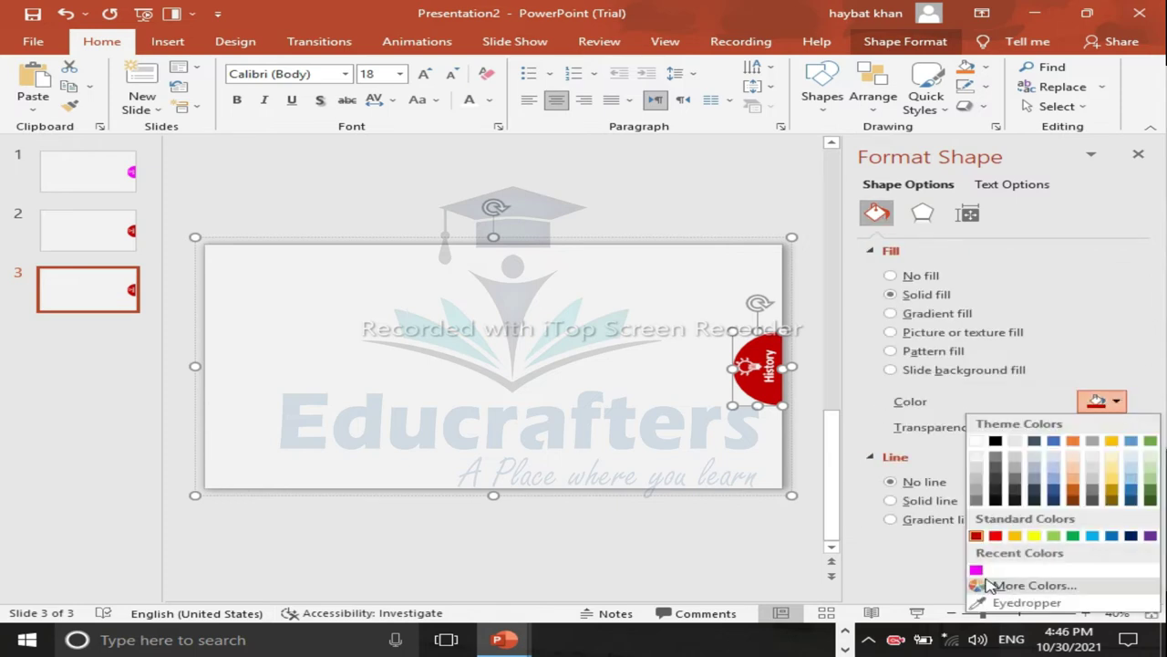
left_click(977, 570)
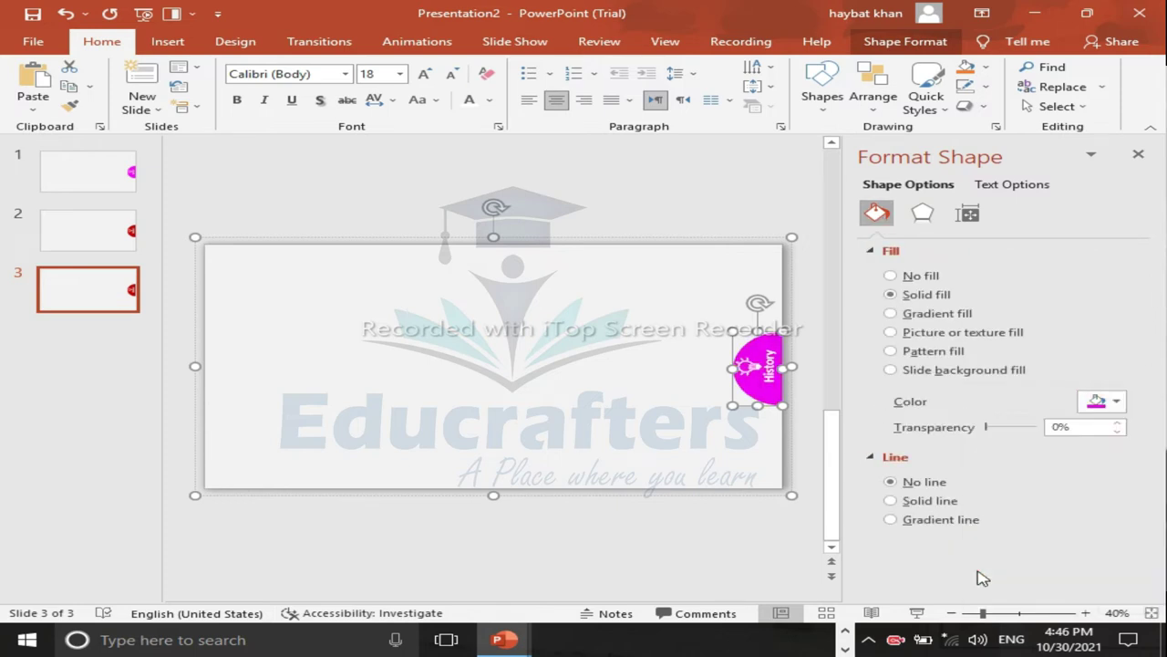
Step: Resize the label box to read Timeline and align the magenta tab to the panel's right edge
left_click(771, 351)
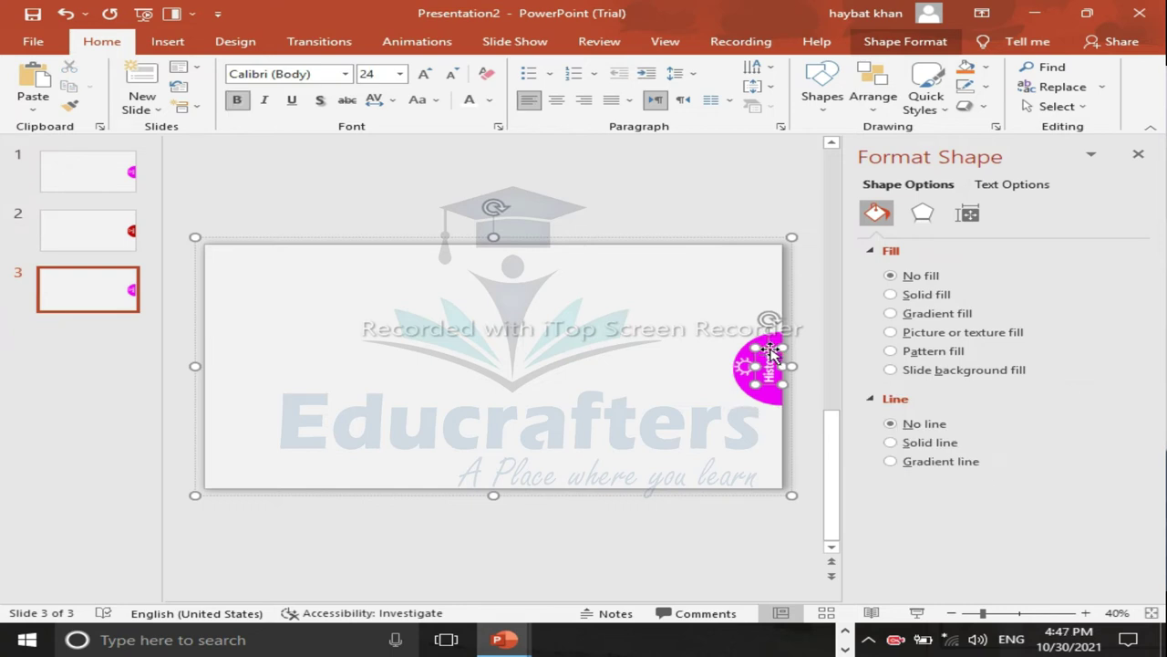
mouse_move(773, 349)
left_mouse_down()
mouse_move(769, 328)
mouse_move(770, 341)
left_mouse_up()
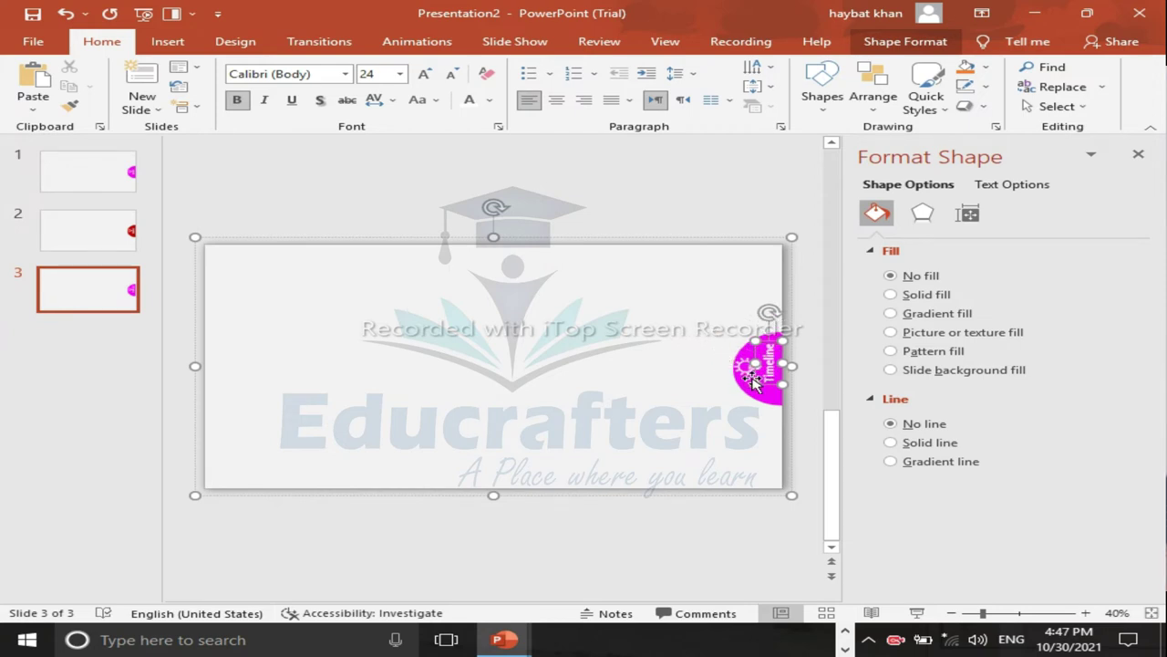
left_click_drag(750, 376, 752, 380)
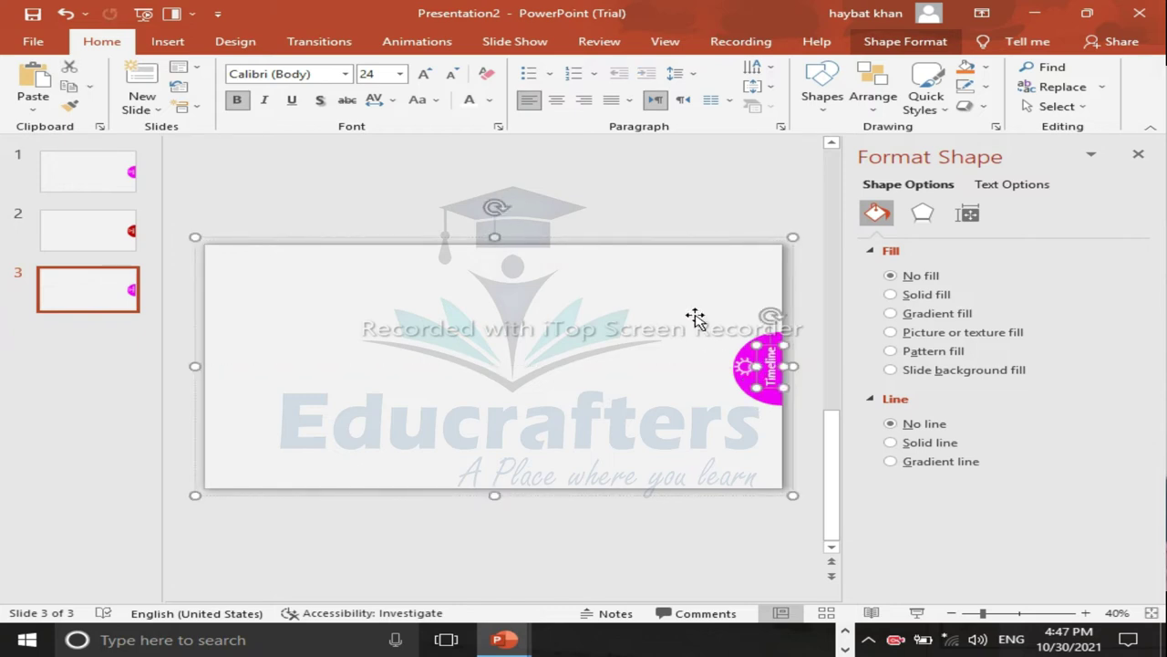
left_click(711, 318)
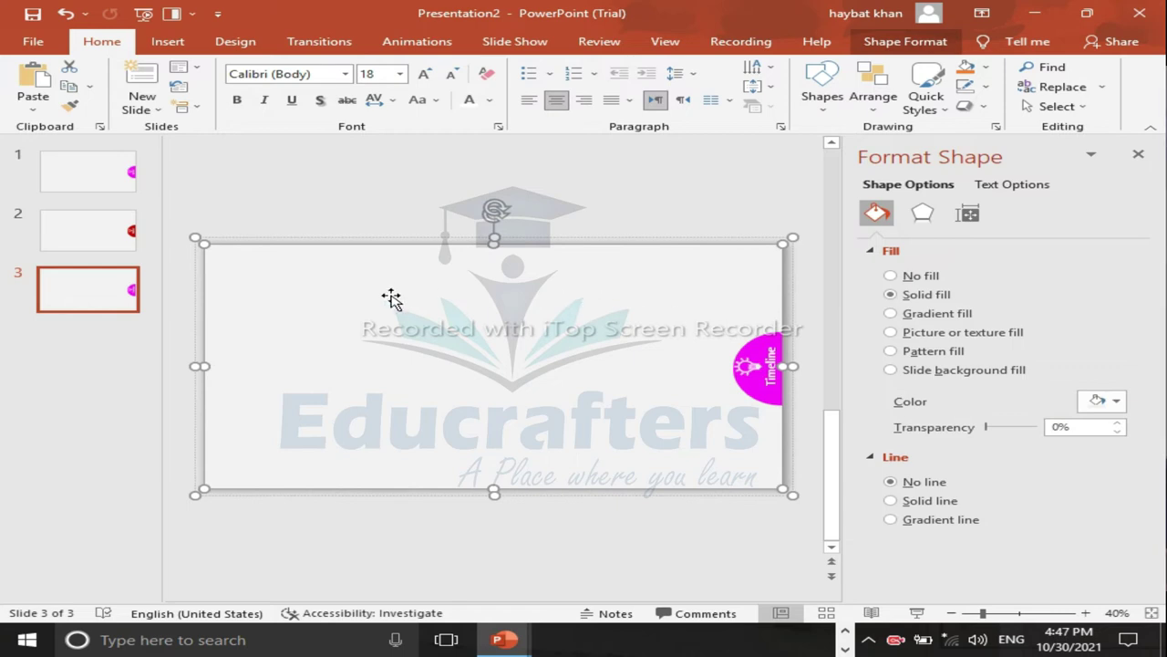
Step: Duplicate slide 3 as slide 4 and select its magenta Timeline tab
left_click(143, 104)
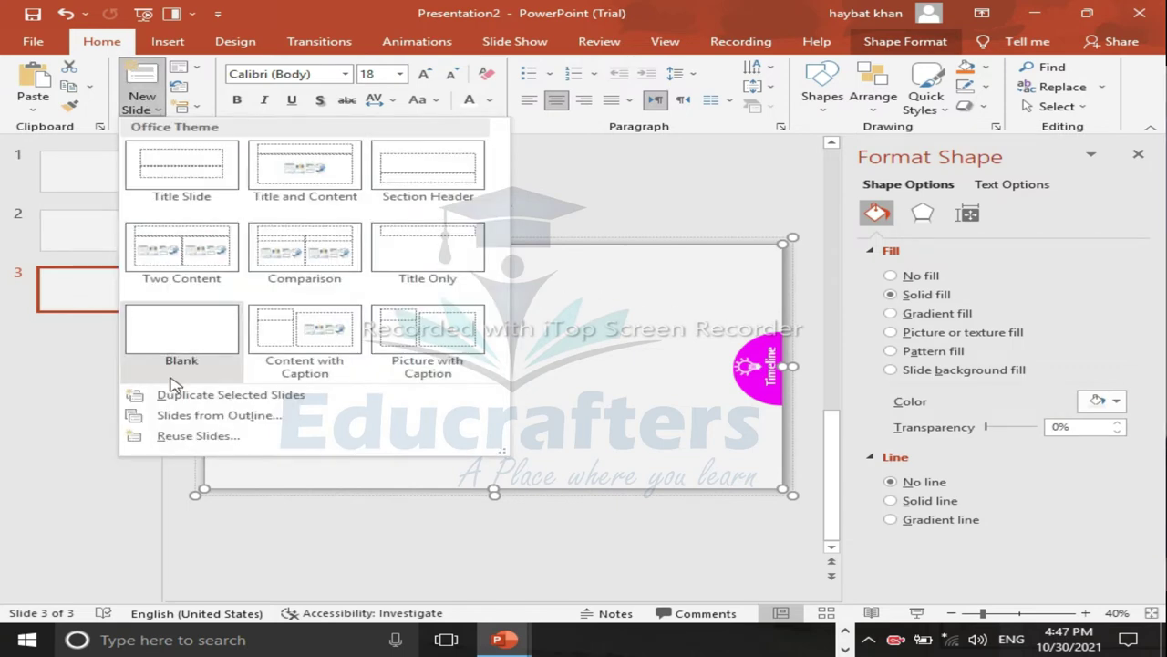
left_click(188, 405)
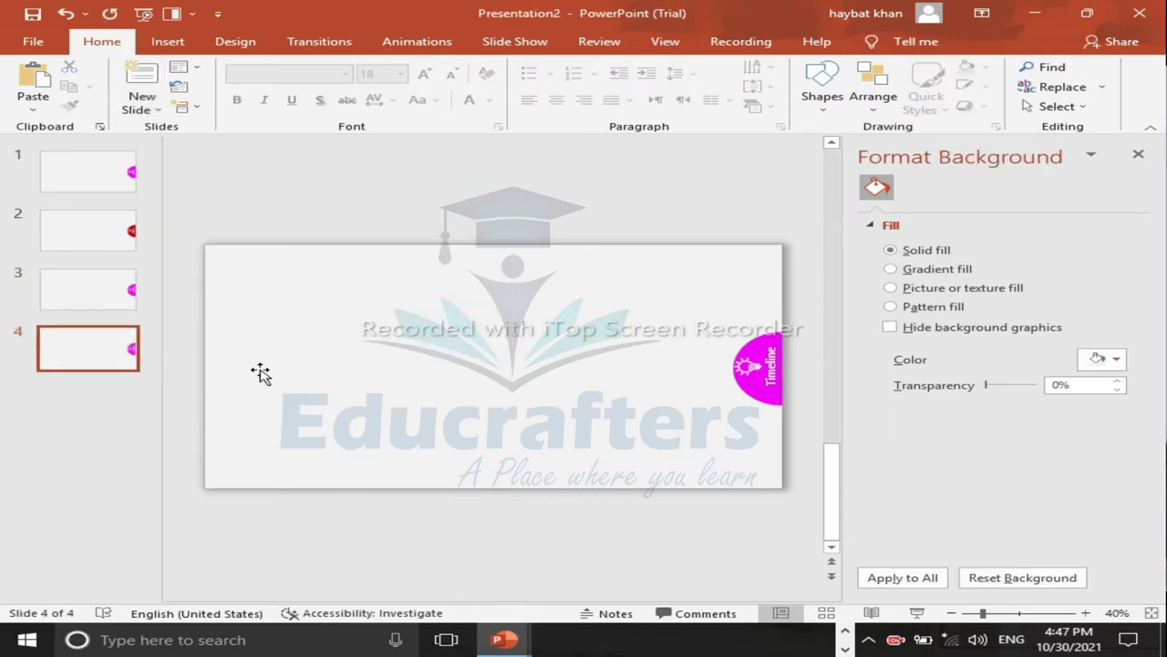
left_click(762, 394)
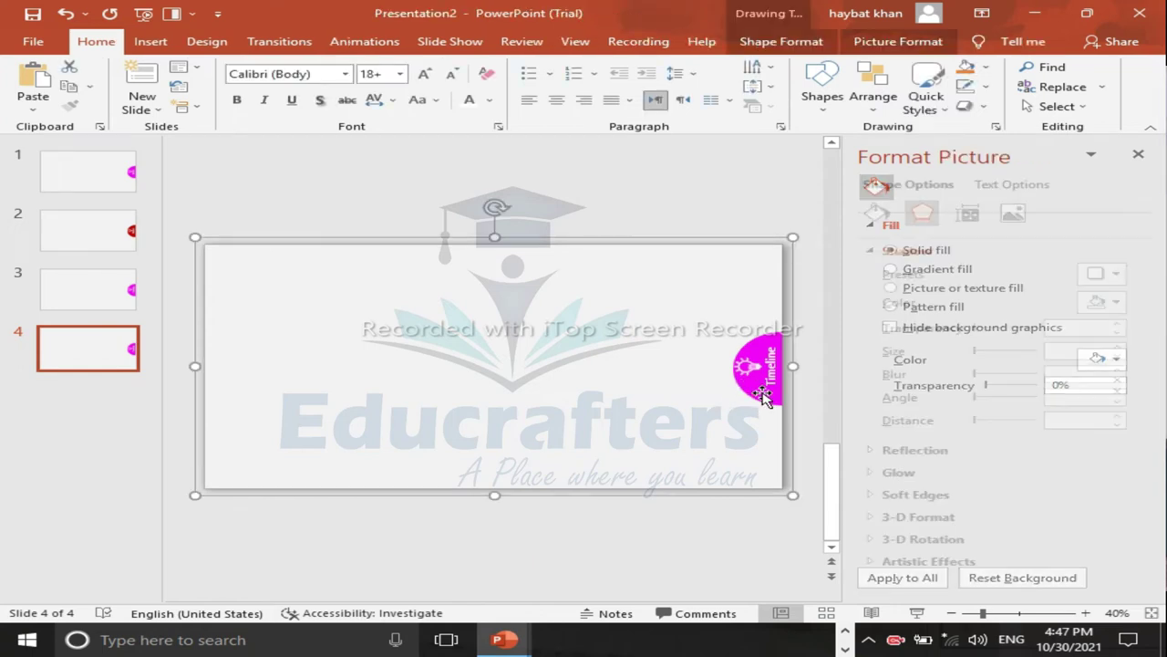
left_click(749, 405)
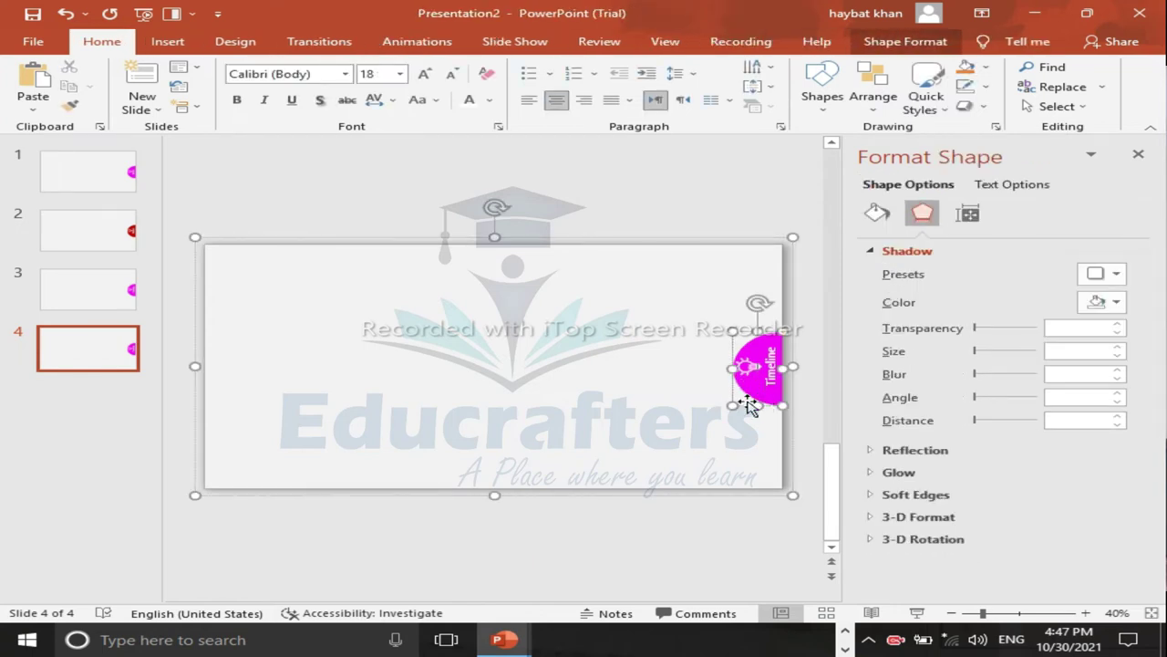
left_click(747, 401)
left_click(752, 383)
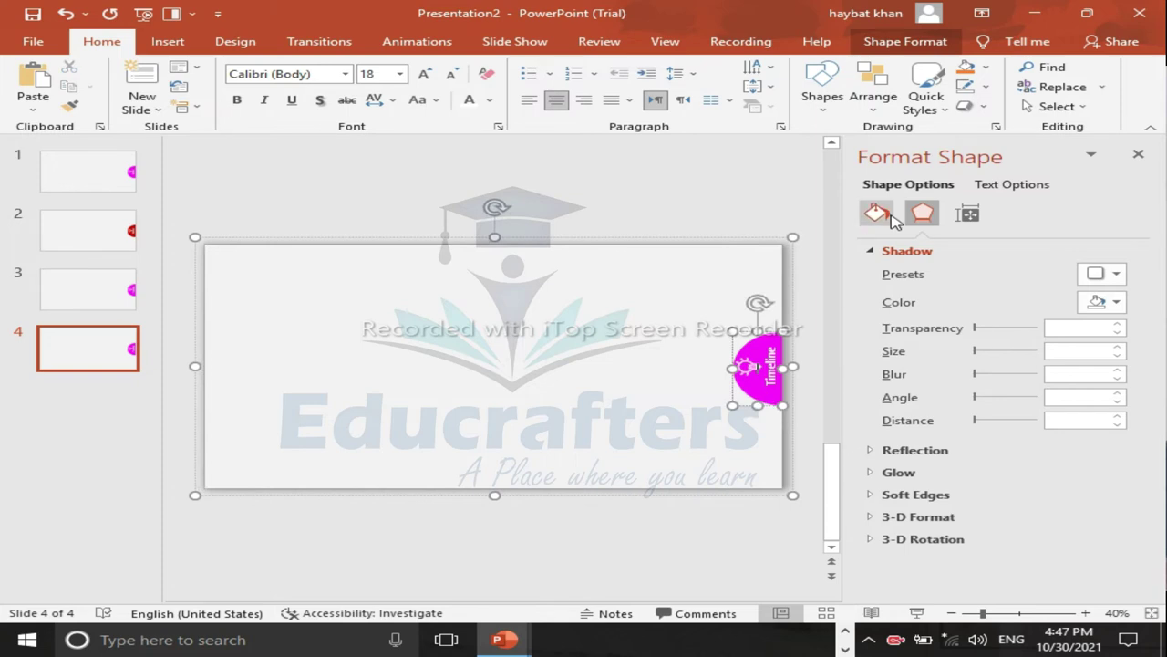
Step: Fill the tab light green, resize its label box to read Team, and nudge it upward
left_click(881, 217)
left_click(1115, 402)
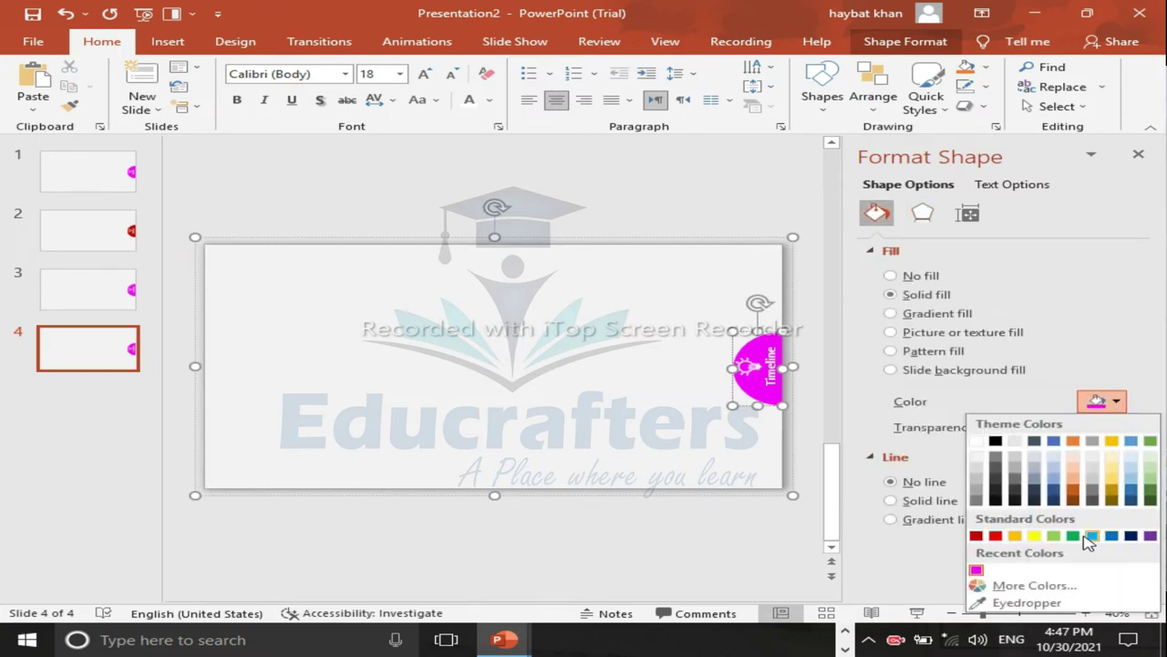
left_click(1054, 537)
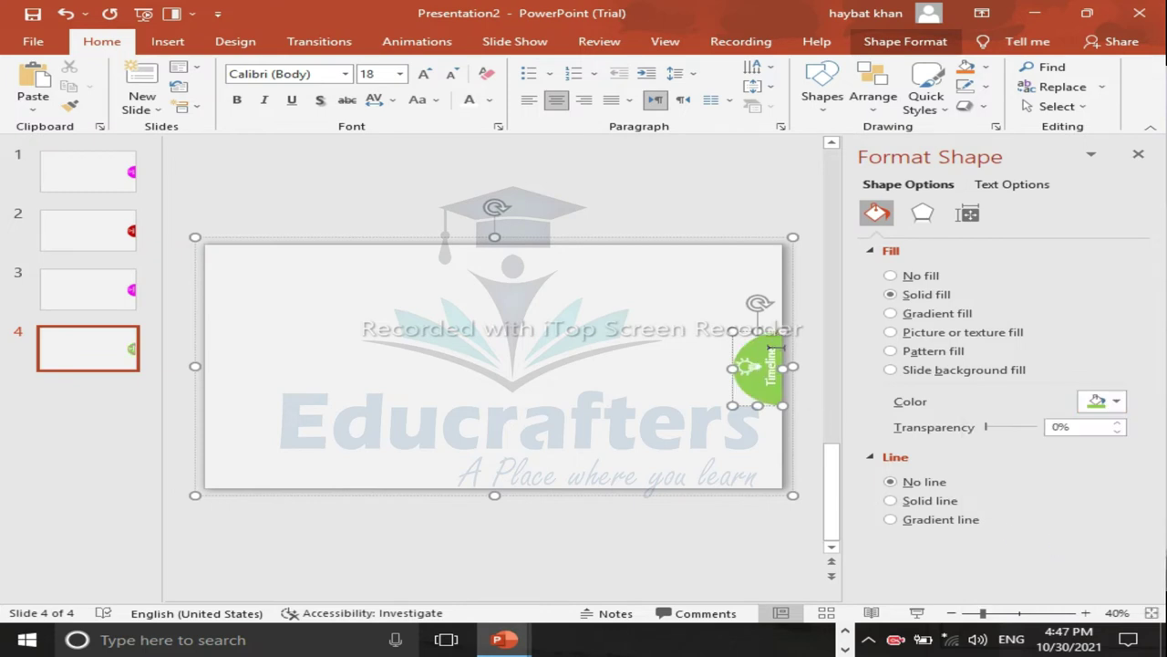
left_click(769, 348)
left_click_drag(771, 347, 770, 385)
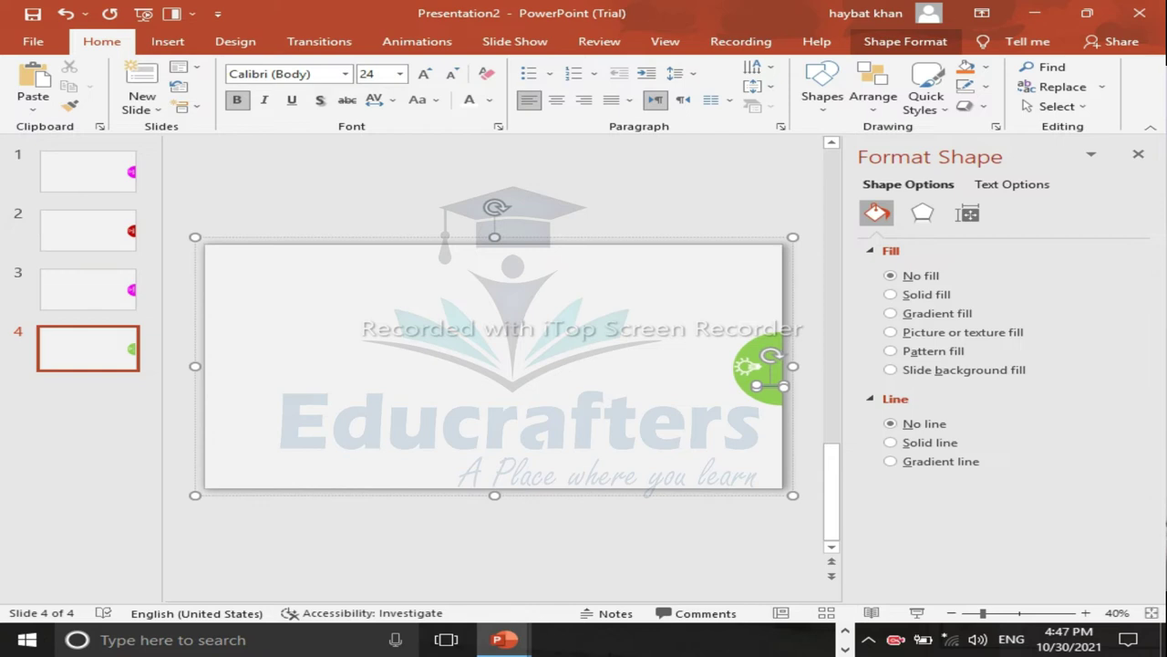
left_click_drag(770, 385, 770, 357)
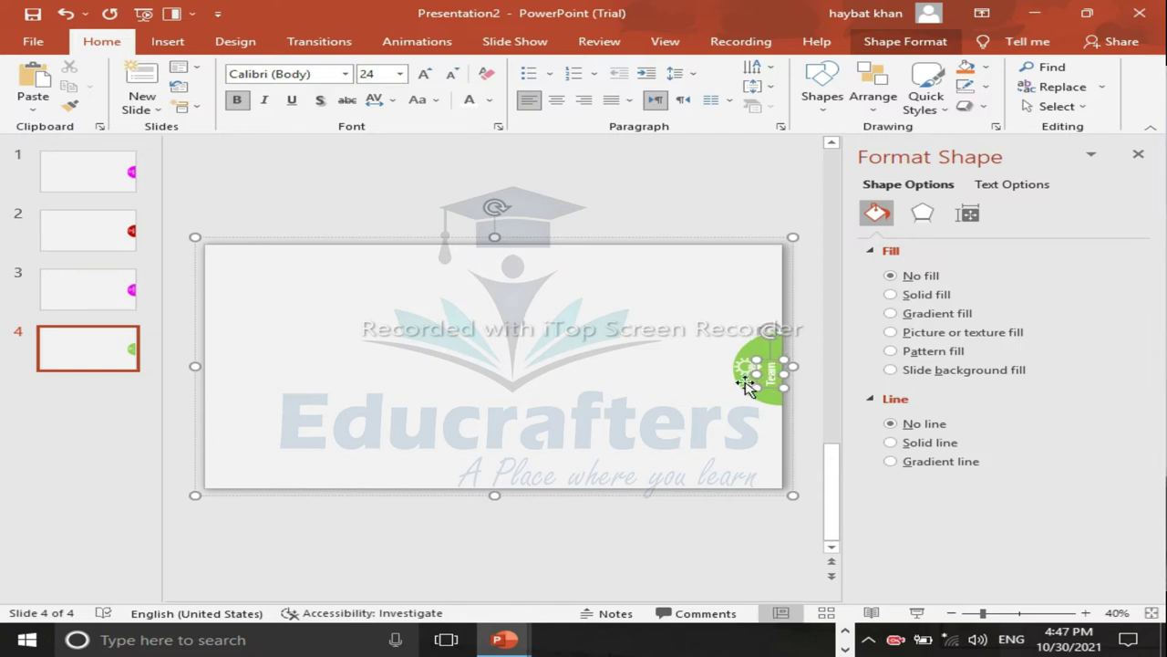
left_click_drag(753, 382, 754, 372)
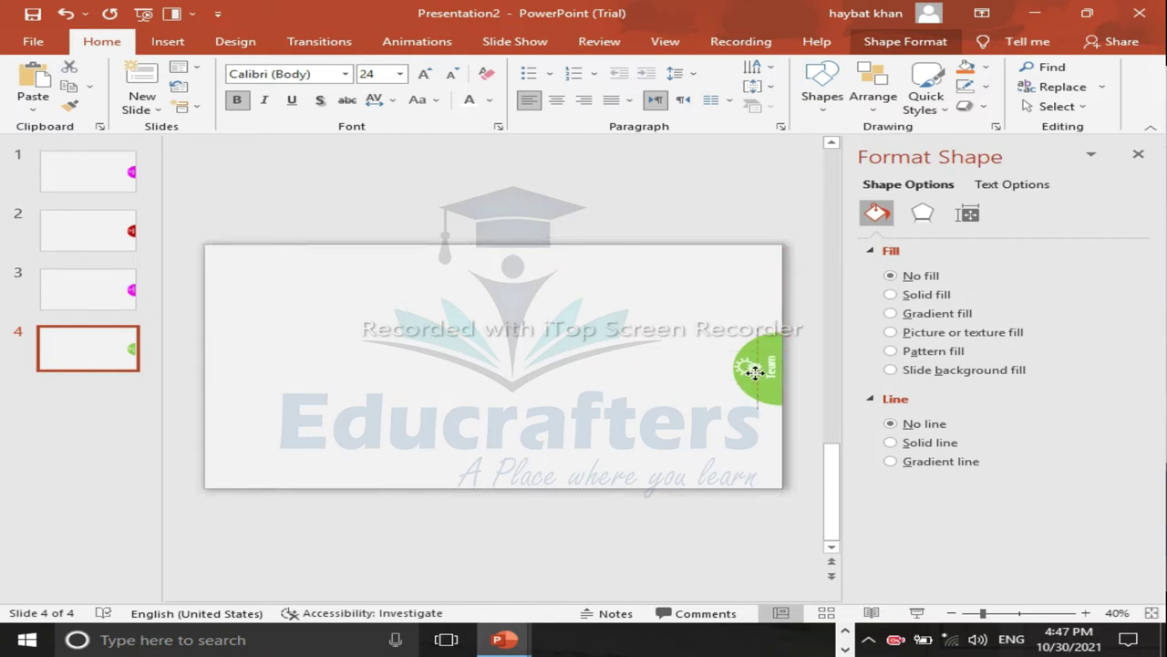
left_click_drag(753, 372, 754, 367)
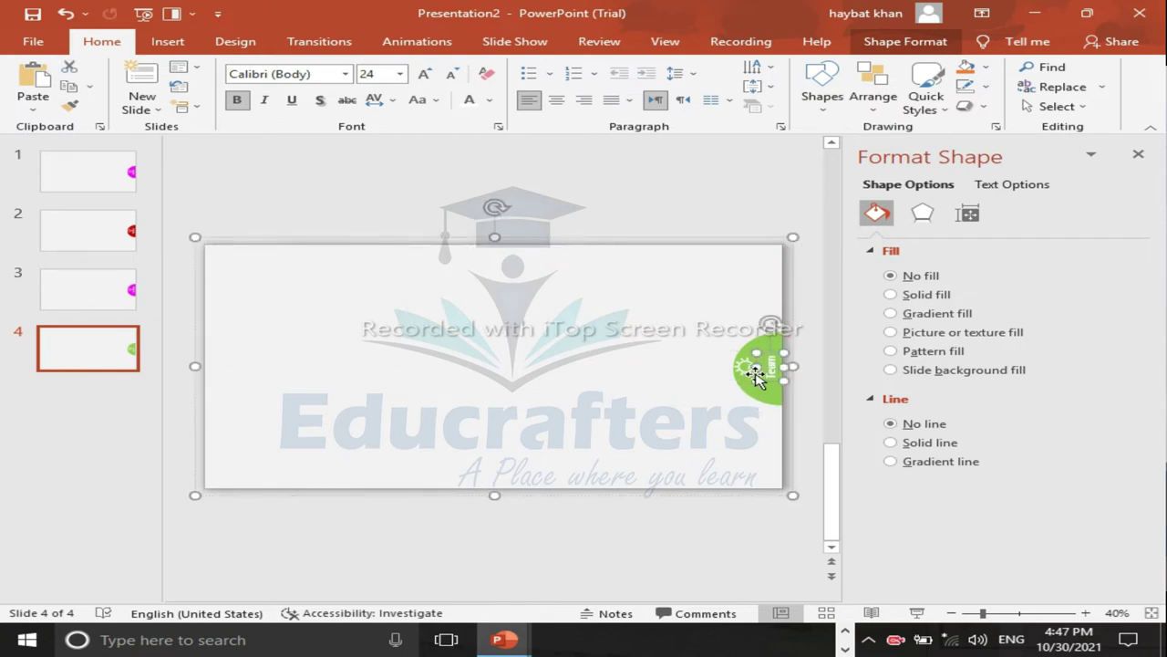
Step: Duplicate slide 4 as slide 5 and recolour its Team tab light blue
left_click(135, 106)
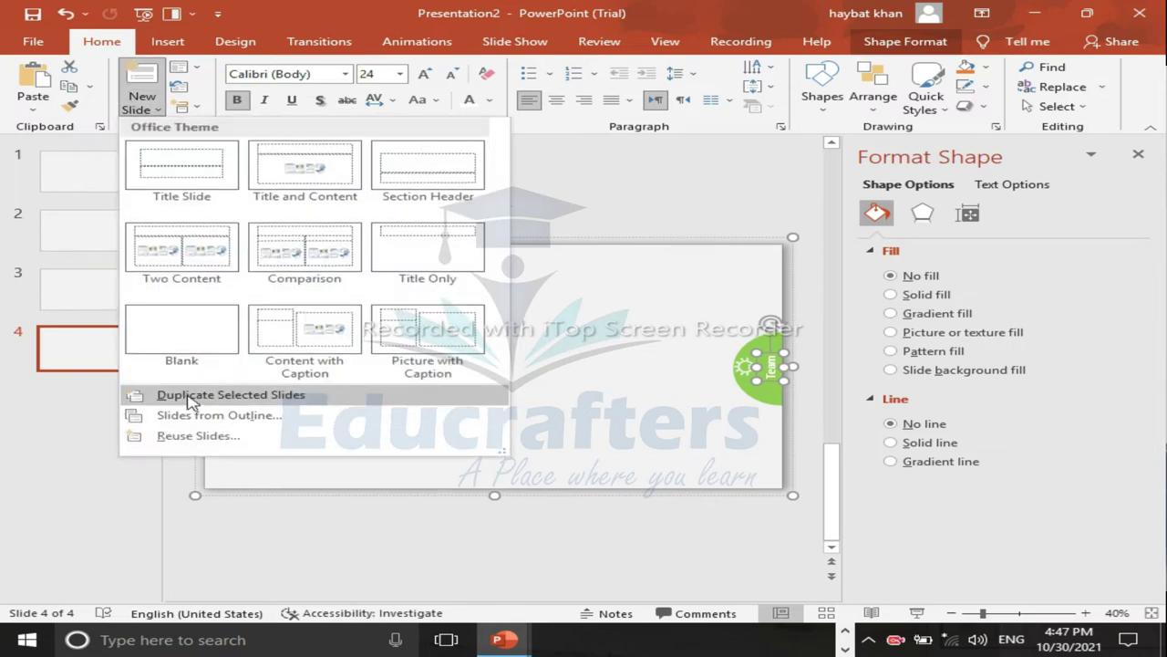
left_click(190, 396)
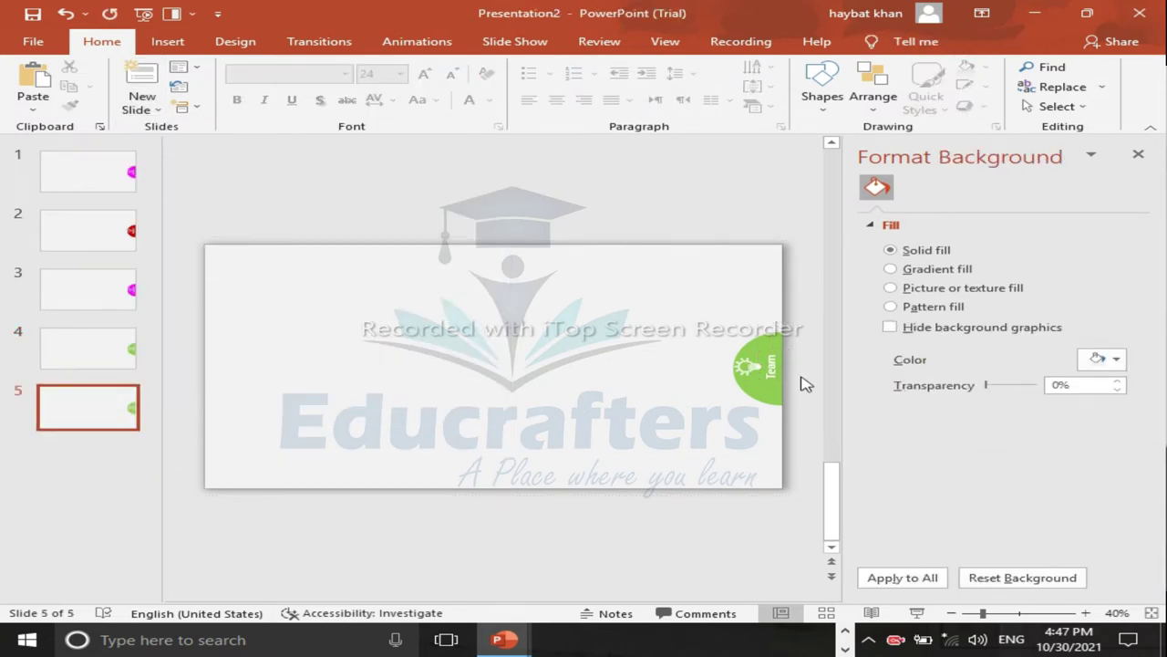
left_click(773, 390)
left_click(773, 392, "shift")
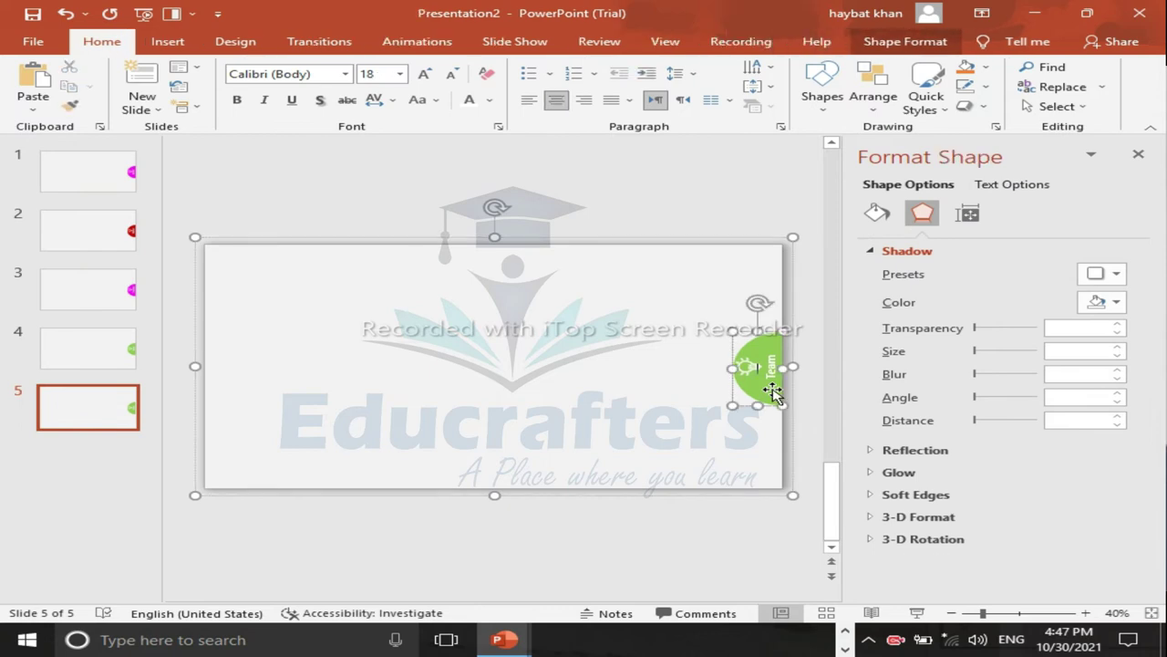
left_click(875, 214)
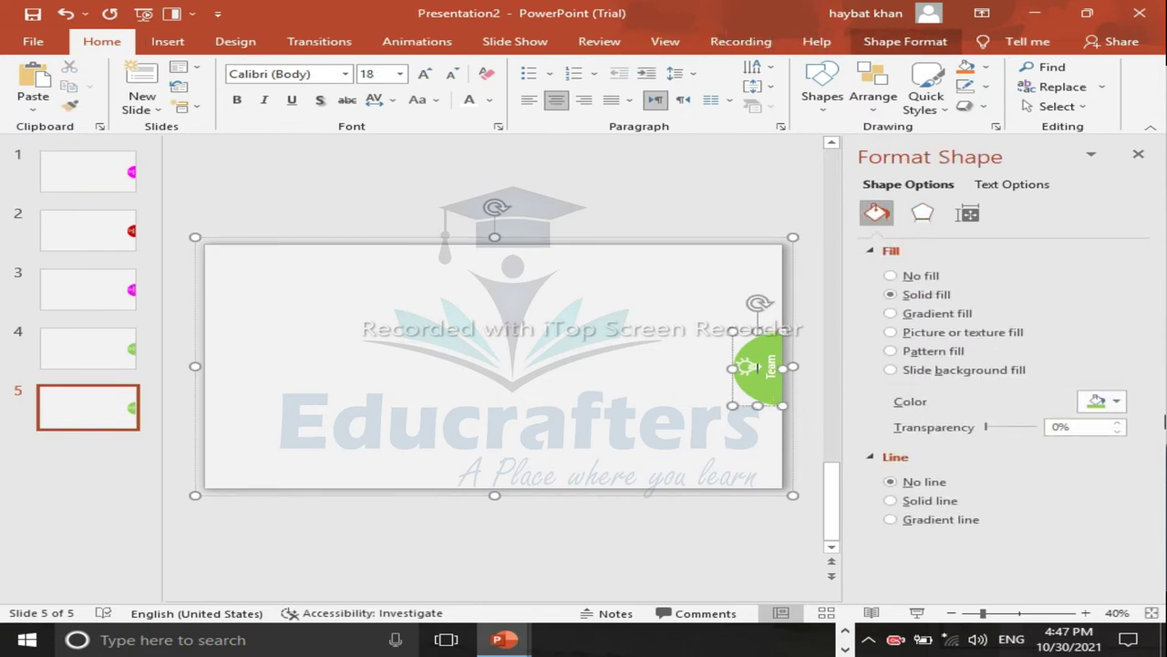
left_click(1101, 401)
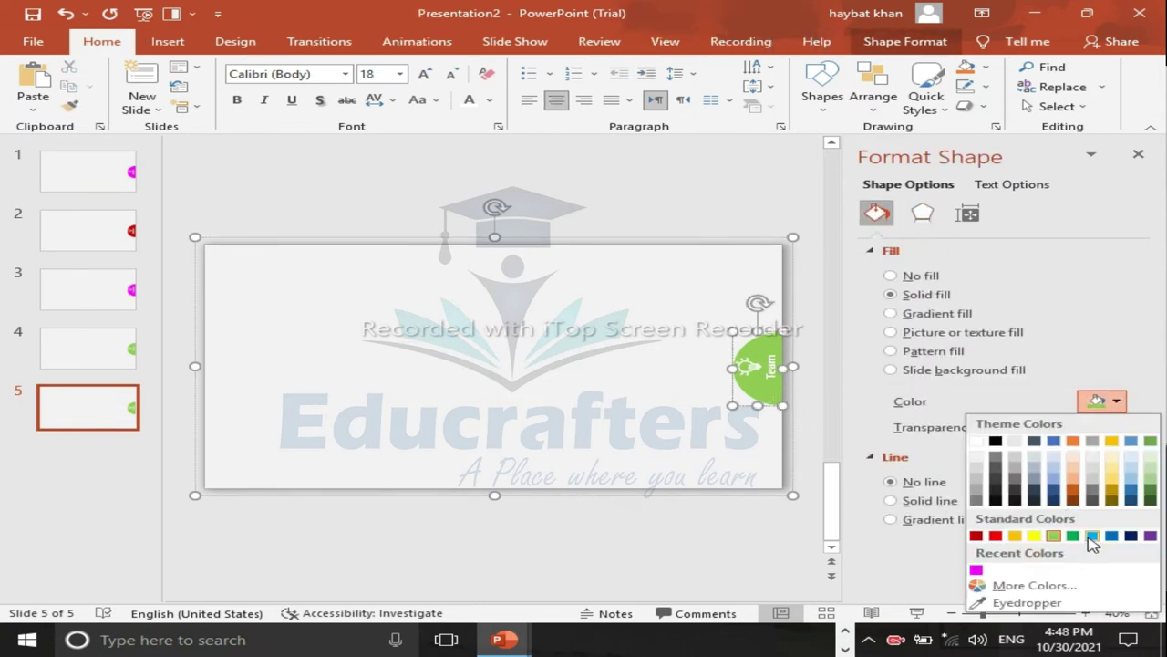
left_click(1092, 535)
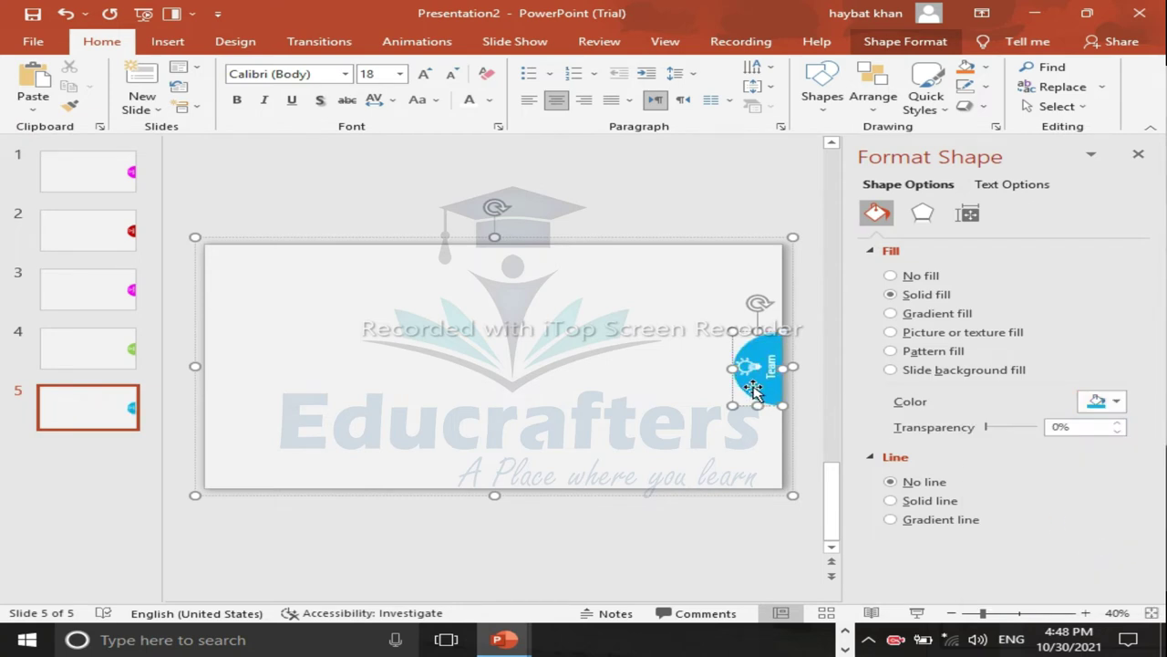
Step: Rotate the tab label, relabel it Services, and set the tab on the panel edge
left_click(770, 367)
mouse_move(770, 324)
left_mouse_down()
mouse_move(770, 348)
mouse_move(772, 316)
left_mouse_up()
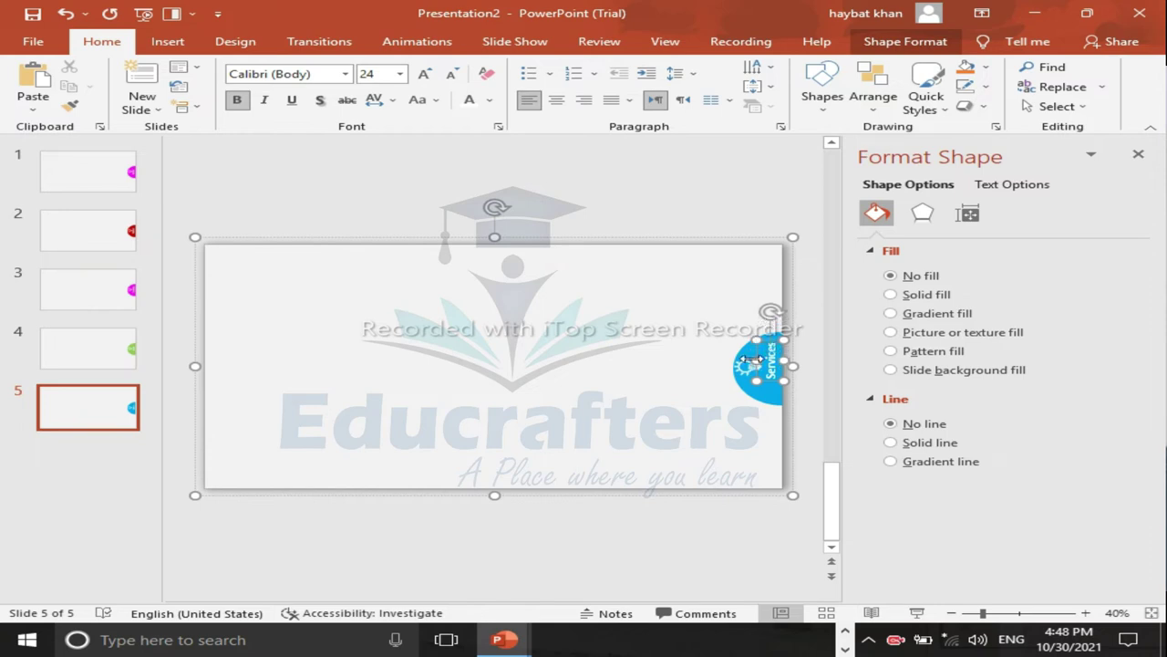
left_click_drag(752, 376, 753, 381)
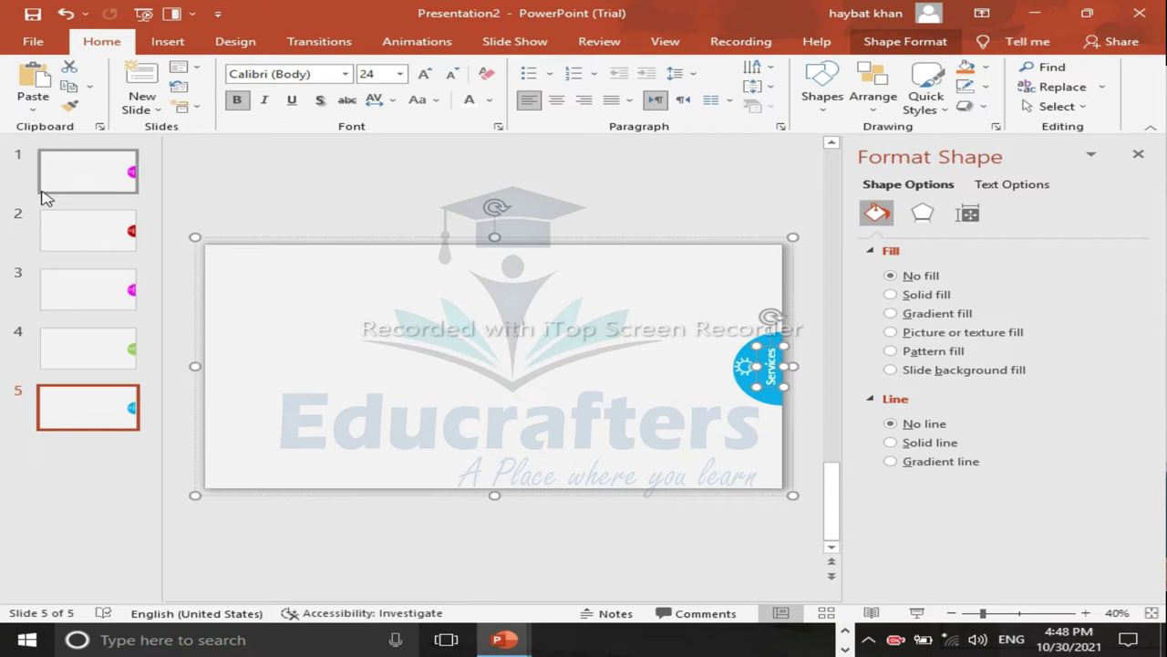
Step: Duplicate slide 5 as slide 6 and fill the Services tab orange
left_click(133, 109)
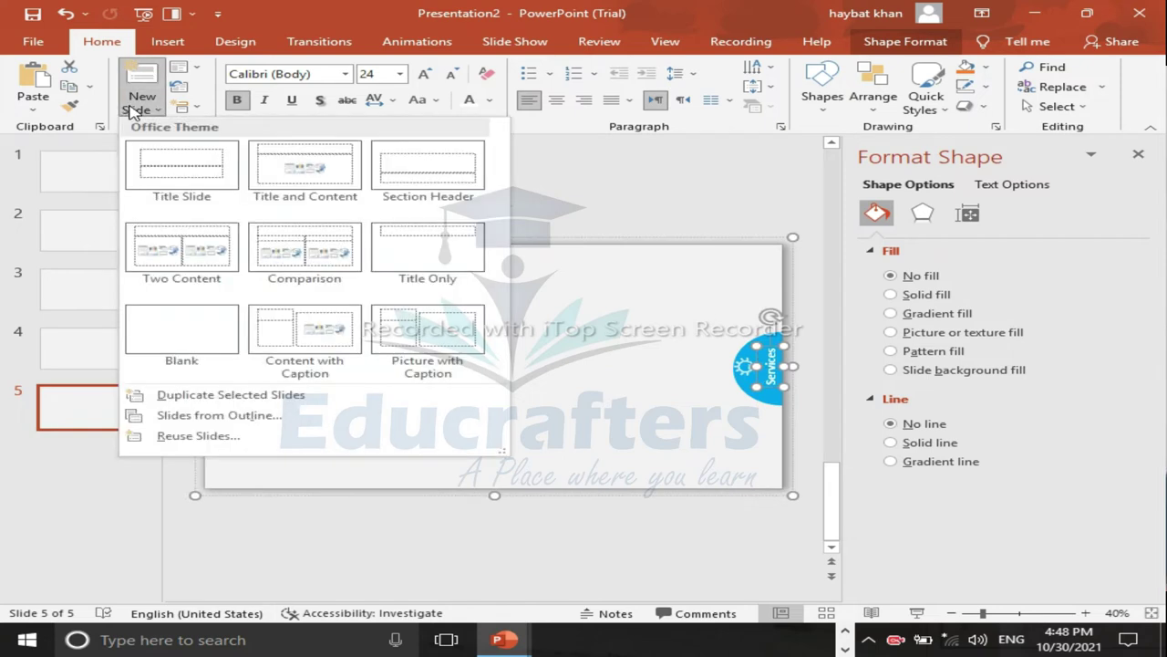
left_click(193, 394)
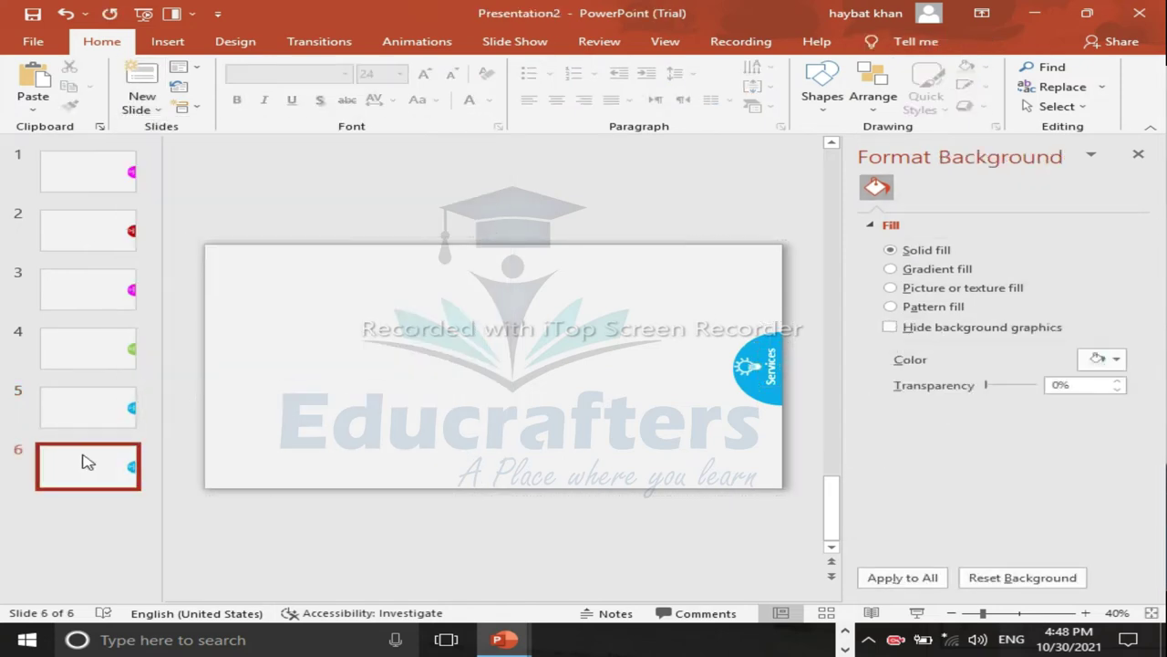
left_click(757, 390)
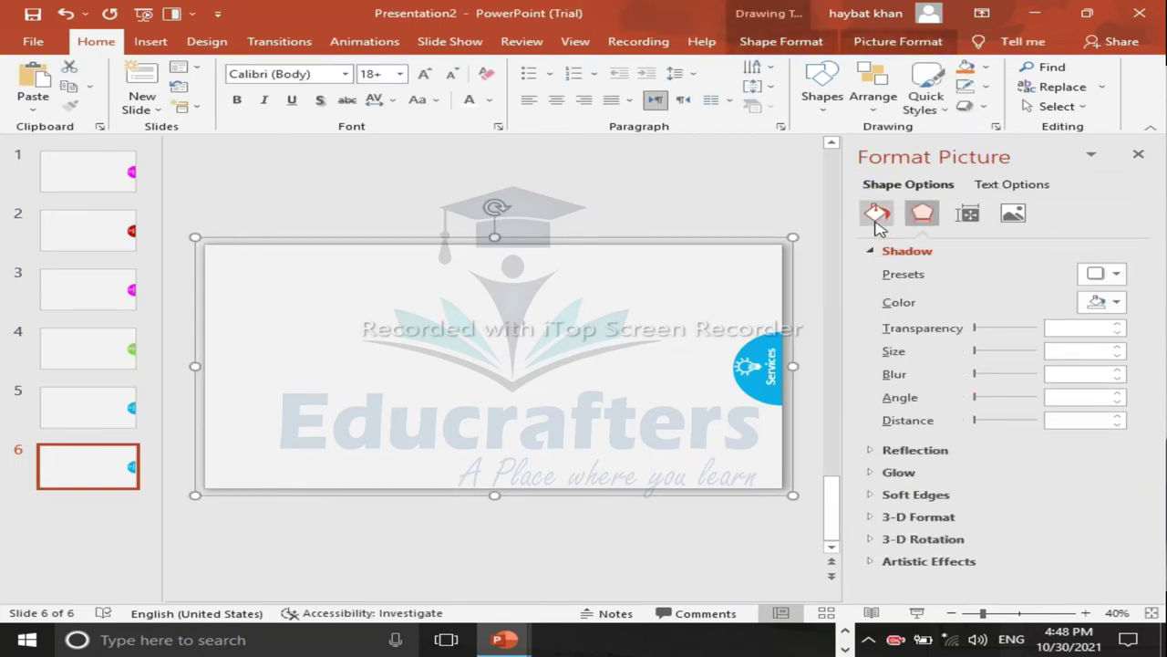
left_click(877, 213)
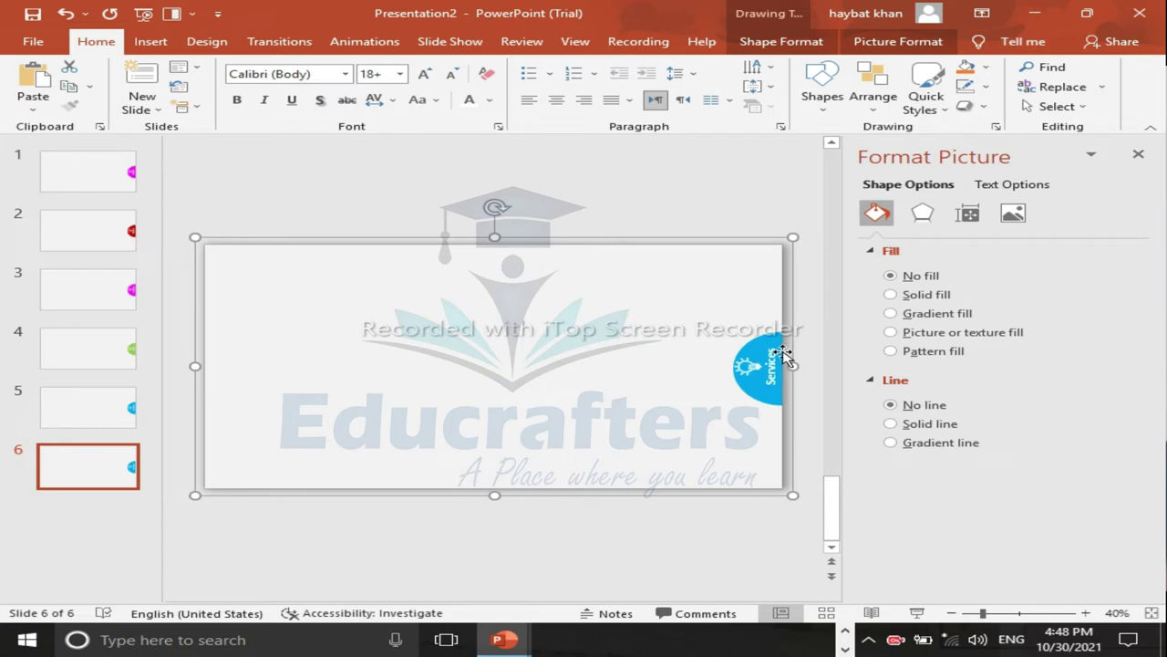
left_click(752, 393)
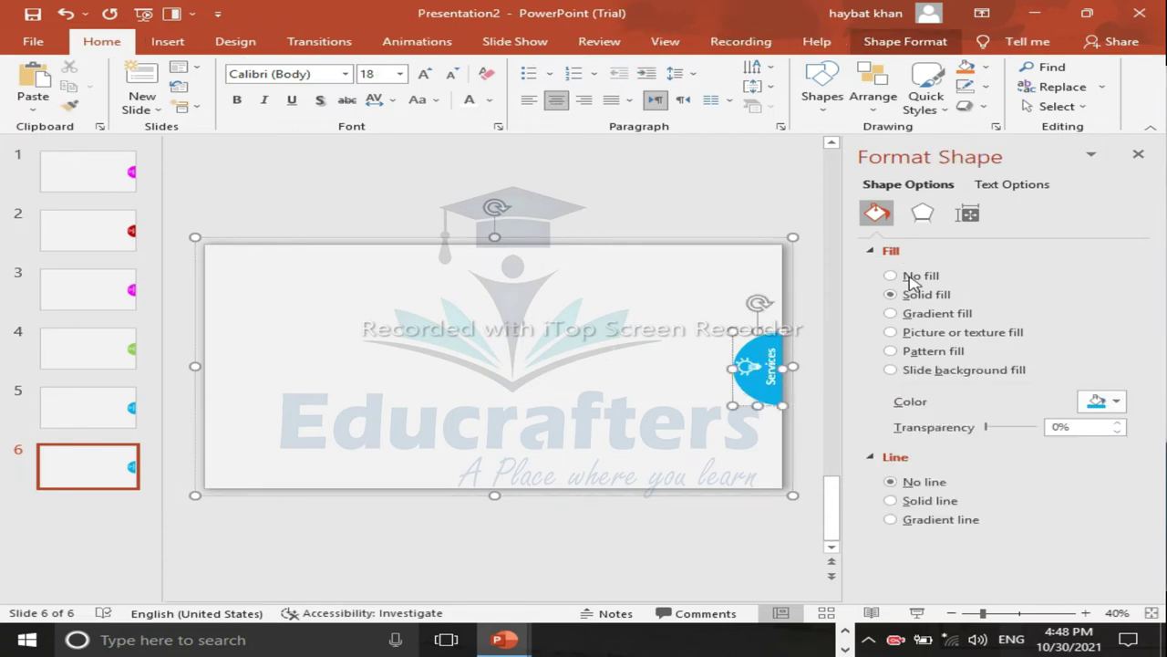
left_click(1116, 402)
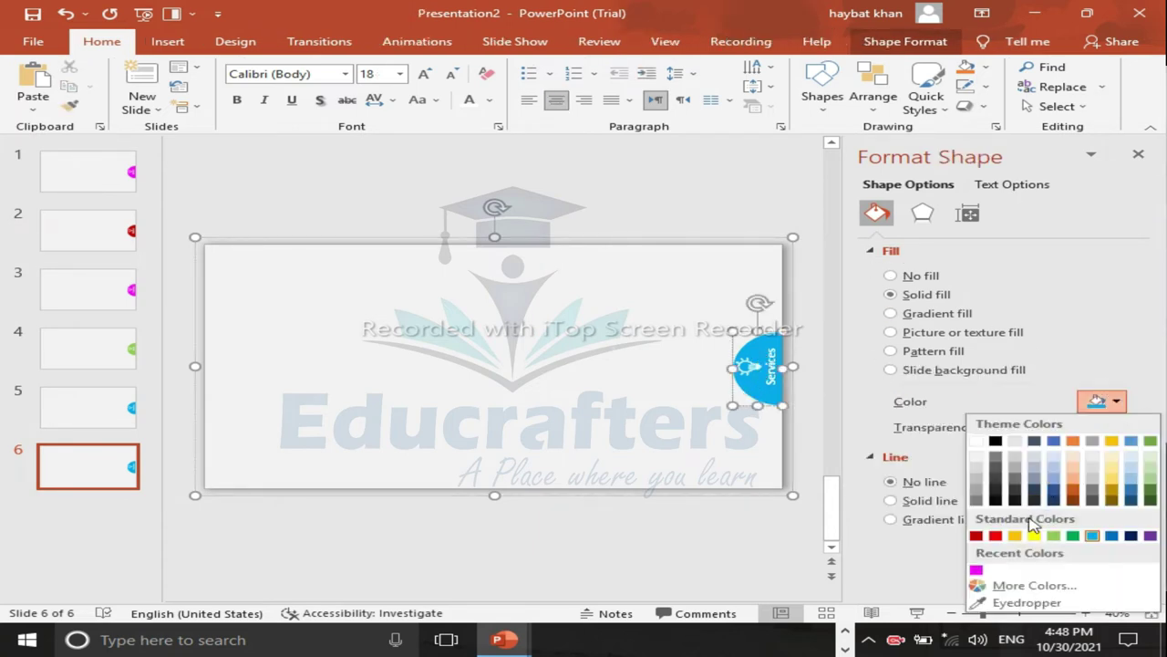
left_click(1015, 536)
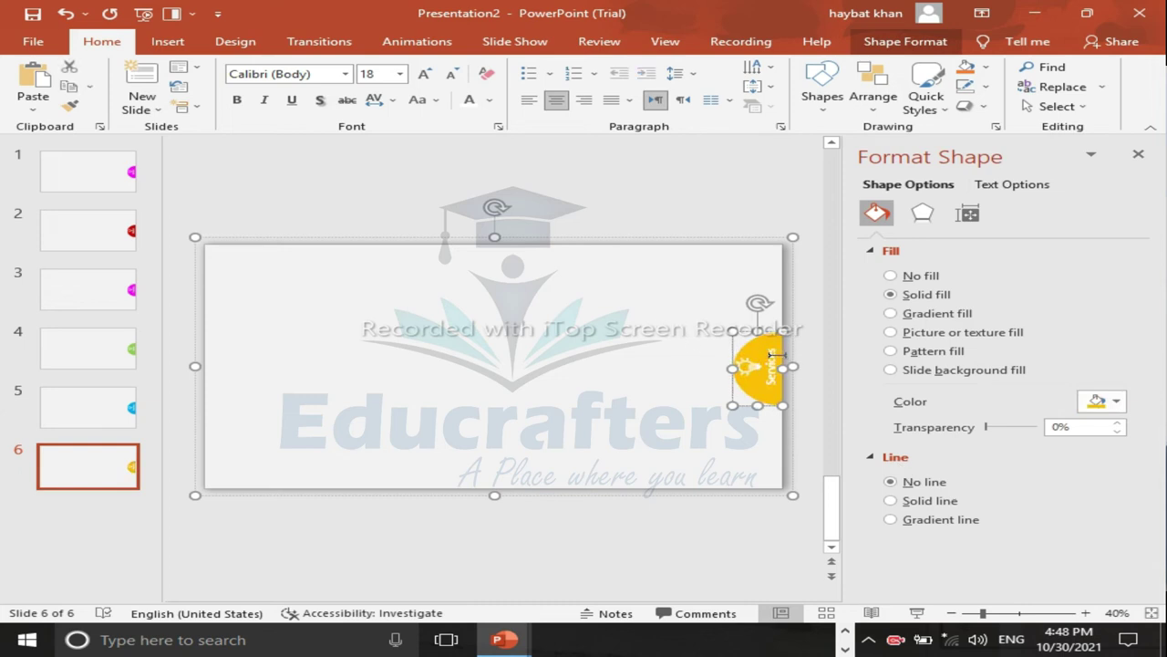
Step: Resize the label box to read Follow and reposition the yellow tab on the panel edge
left_click(771, 353)
left_click_drag(772, 347, 775, 353)
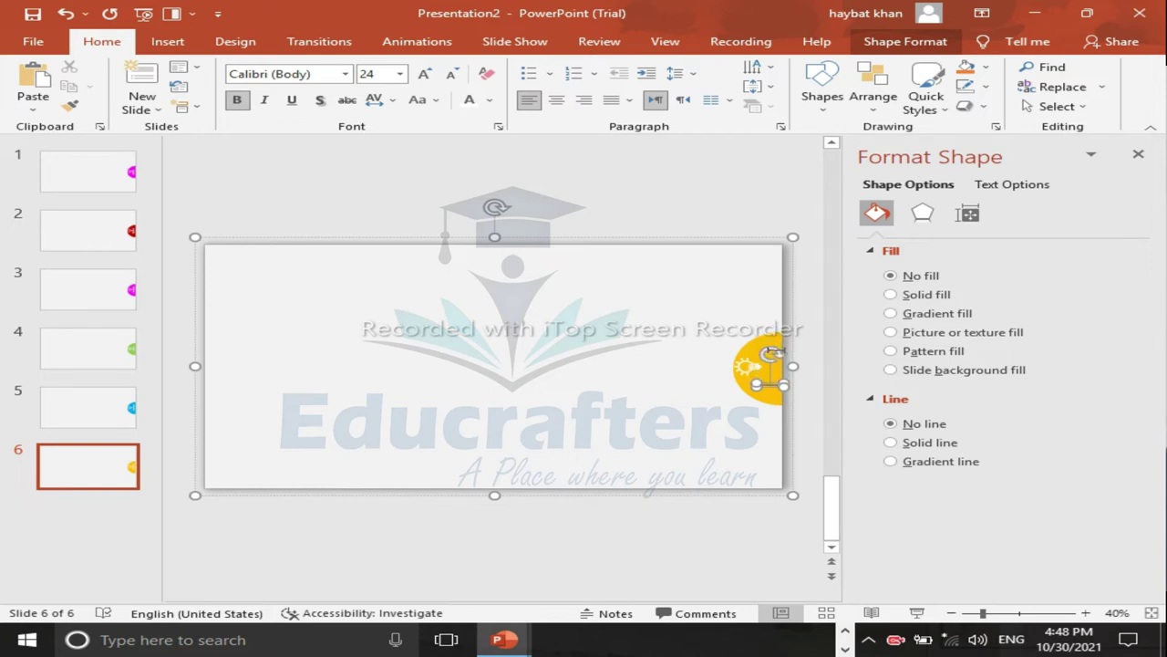
left_click_drag(771, 374, 771, 353)
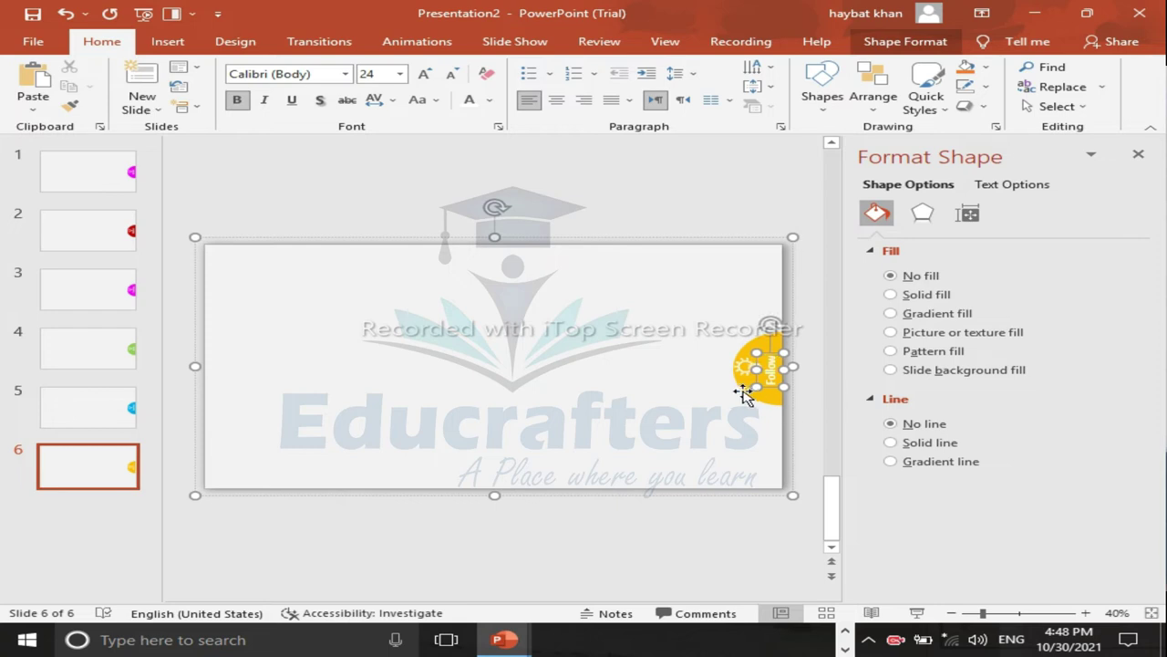
left_click_drag(753, 372, 756, 373)
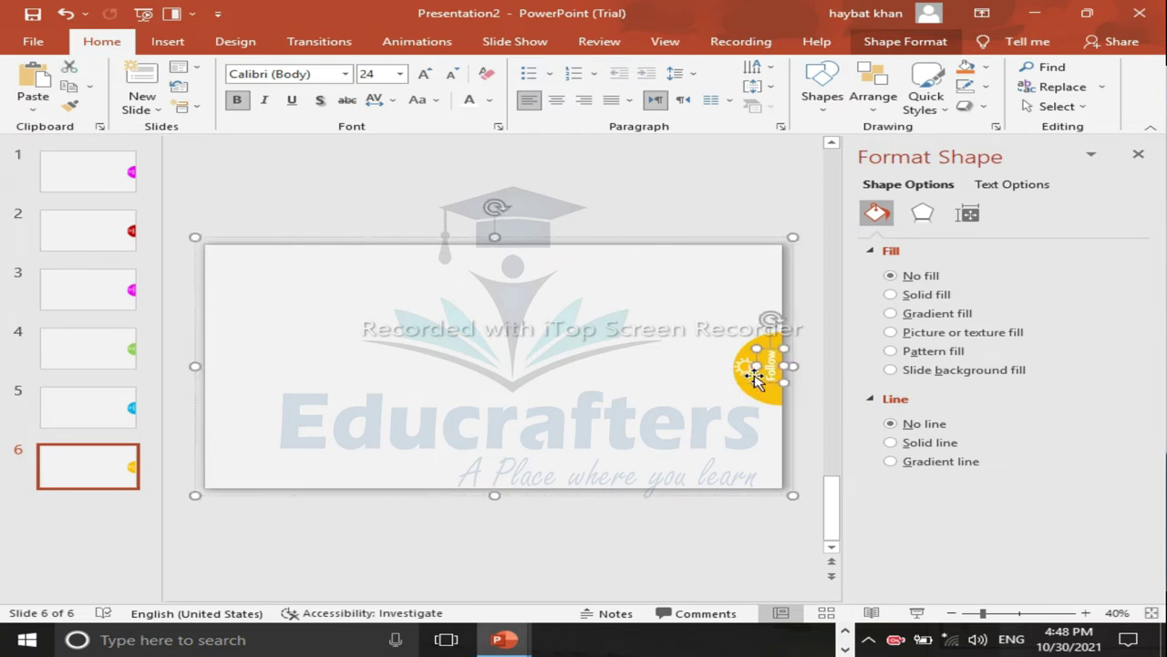
left_click(673, 194)
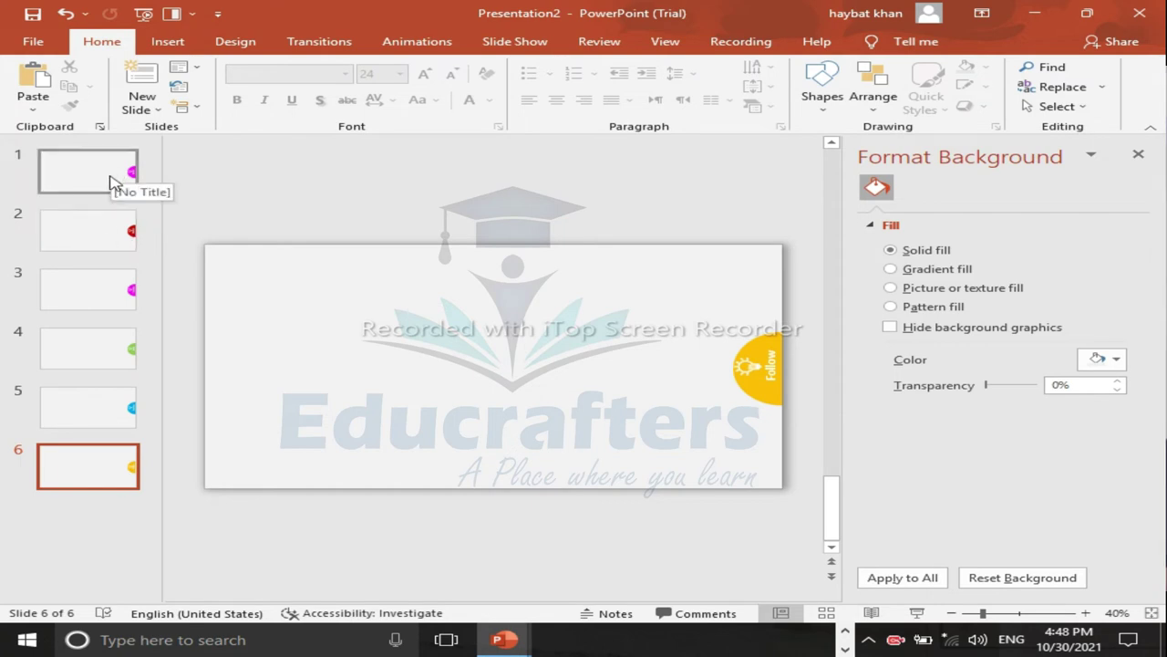
Step: Copy the History panel from slide 2 onto slide 1, just left of the About panel
left_click(477, 417)
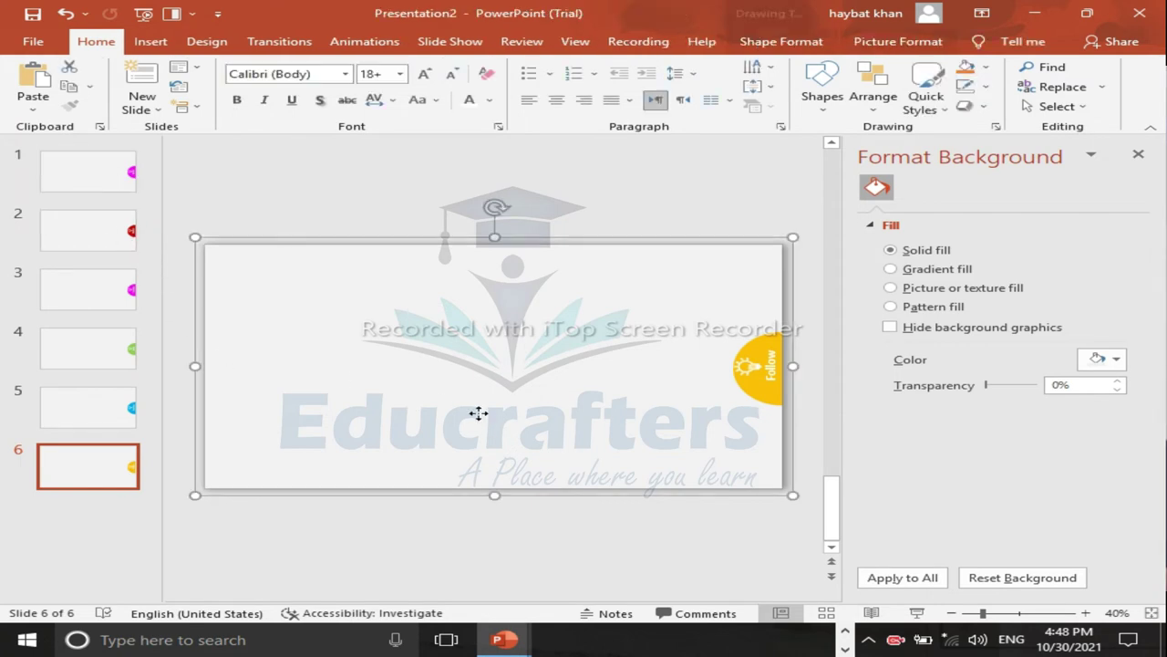
left_click(86, 233)
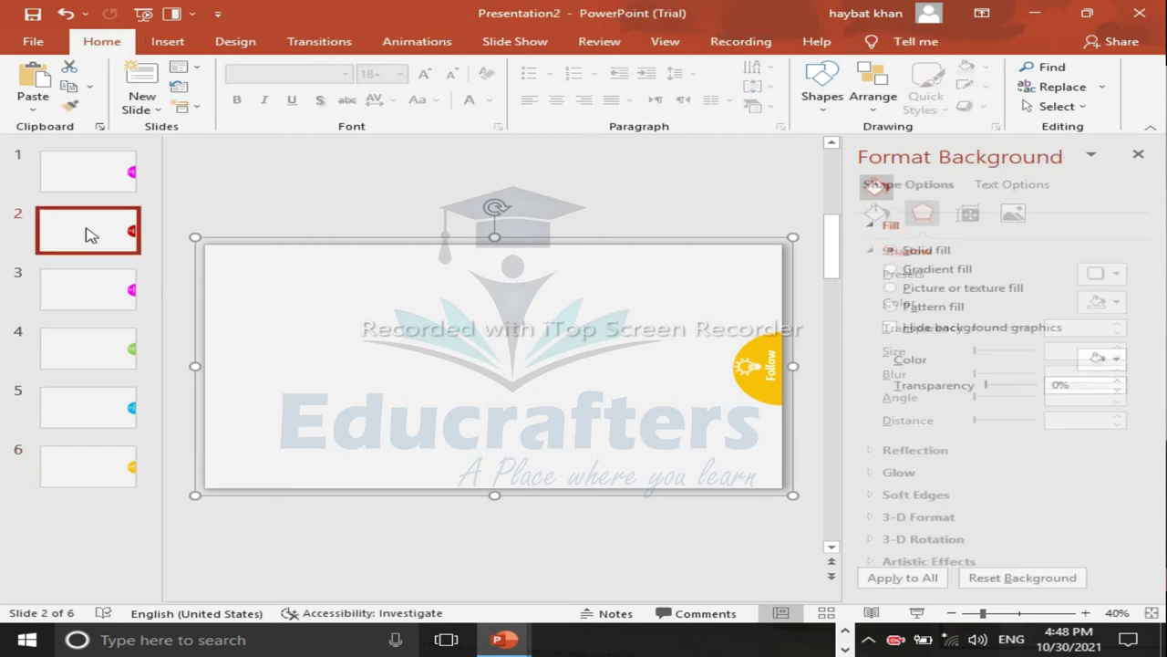
left_click(307, 282)
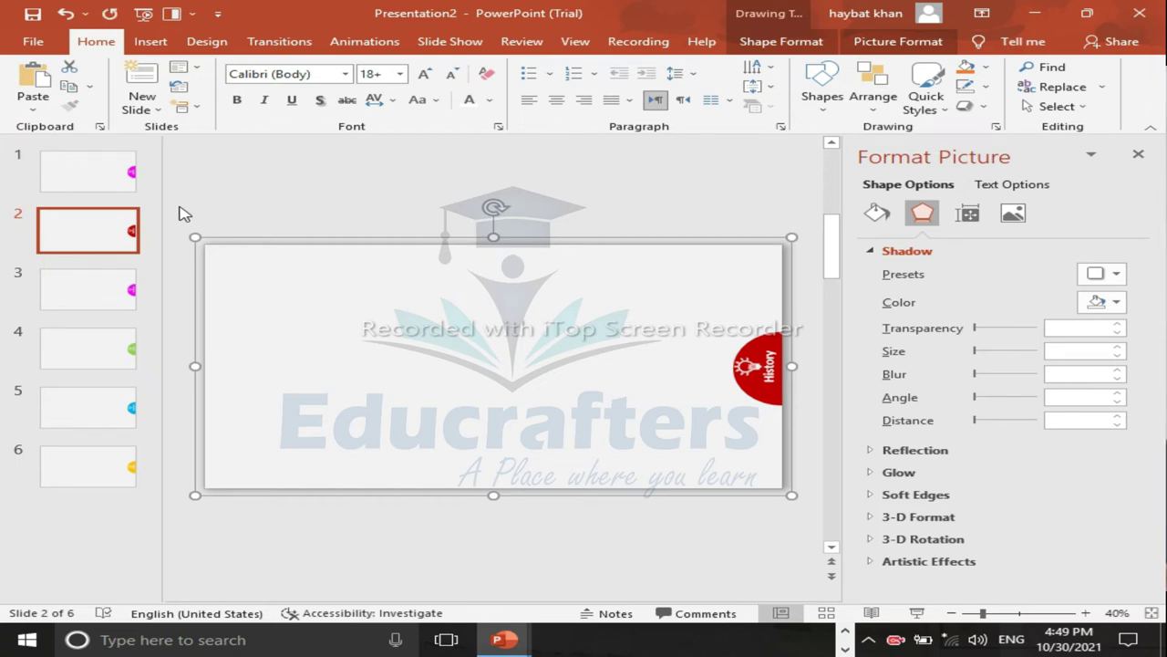
left_click(73, 179)
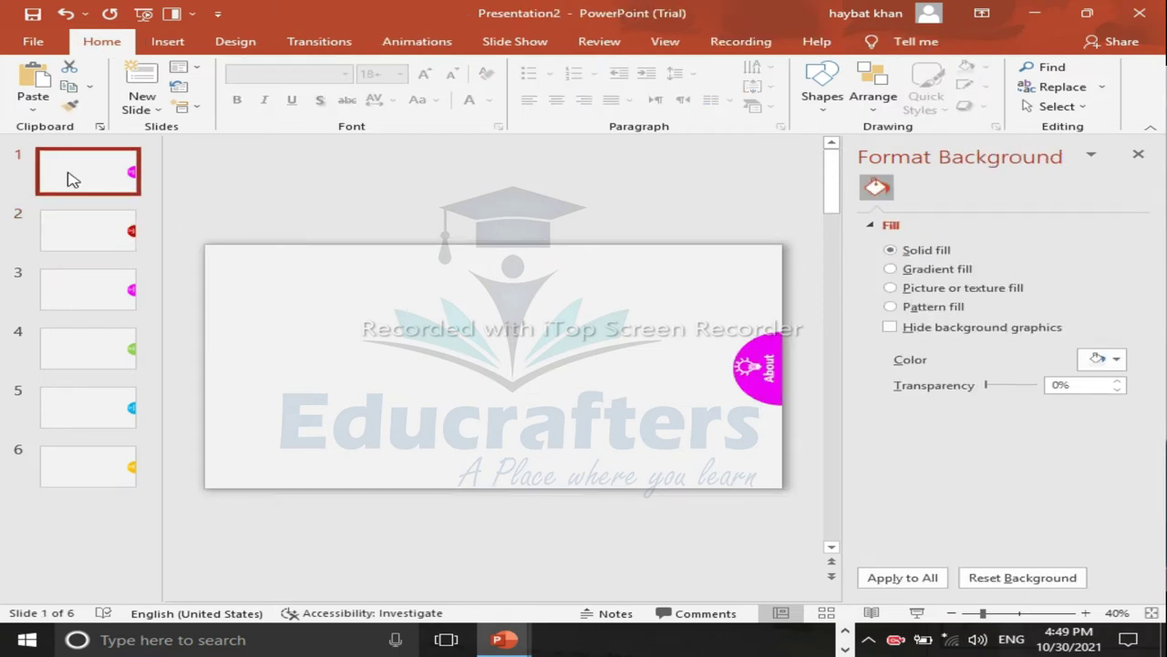
key("ctrl+v")
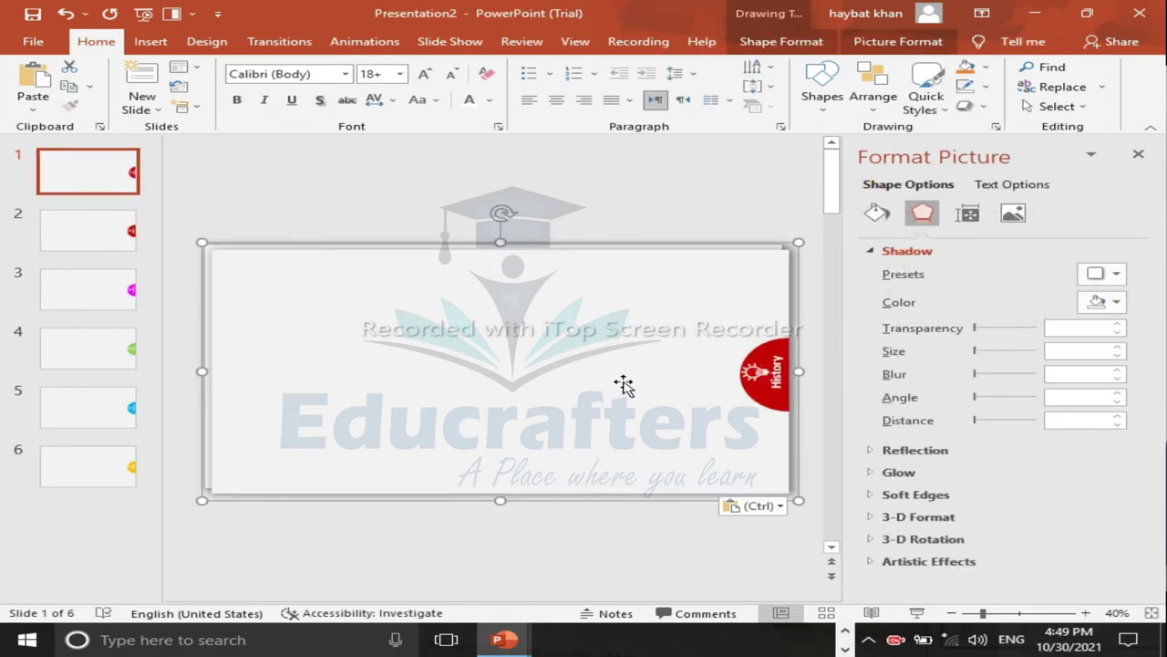
left_click_drag(667, 384, 638, 381)
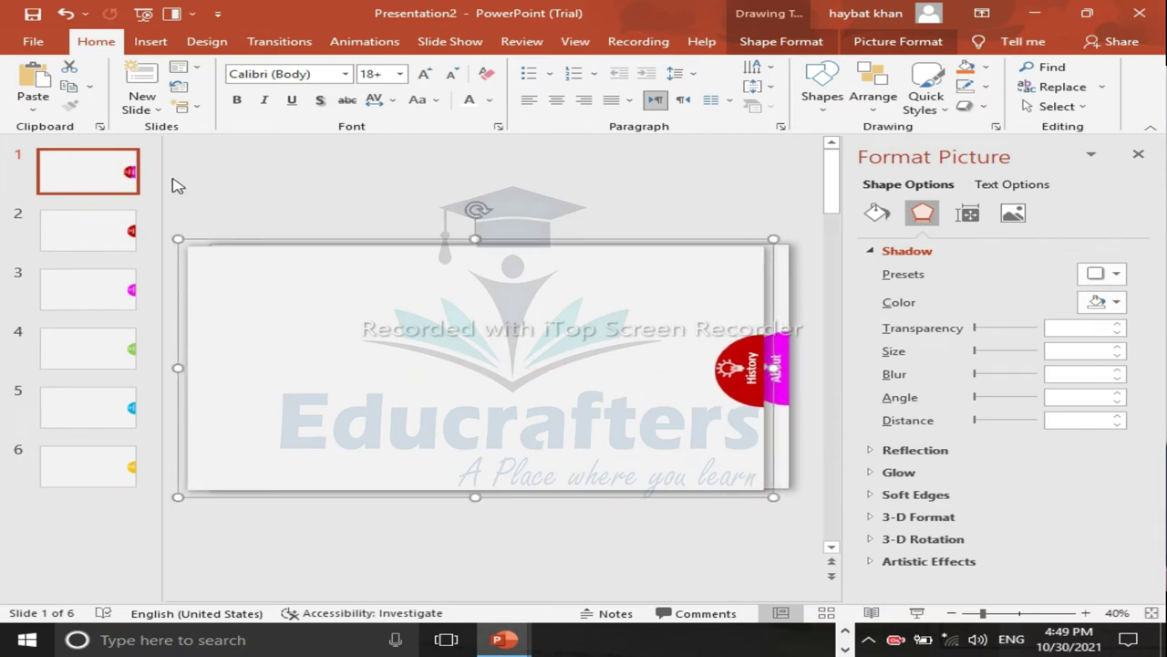
left_click(94, 294)
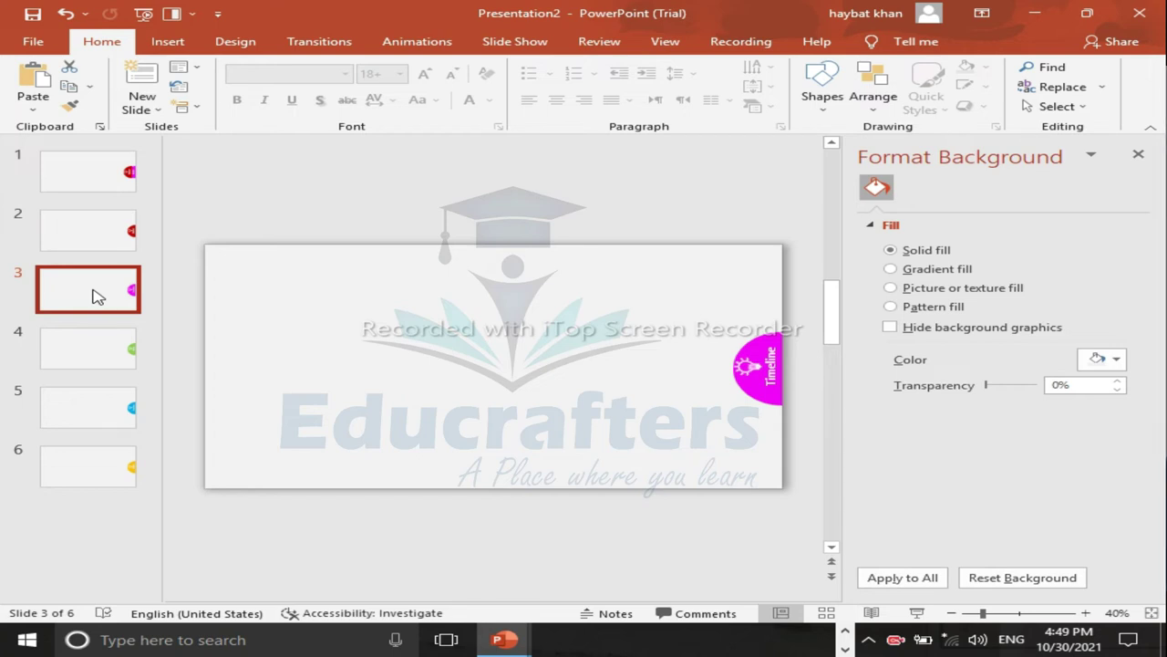
Step: Paste the Timeline panel from slide 3 onto slide 1, left of the History tab
left_click(357, 338)
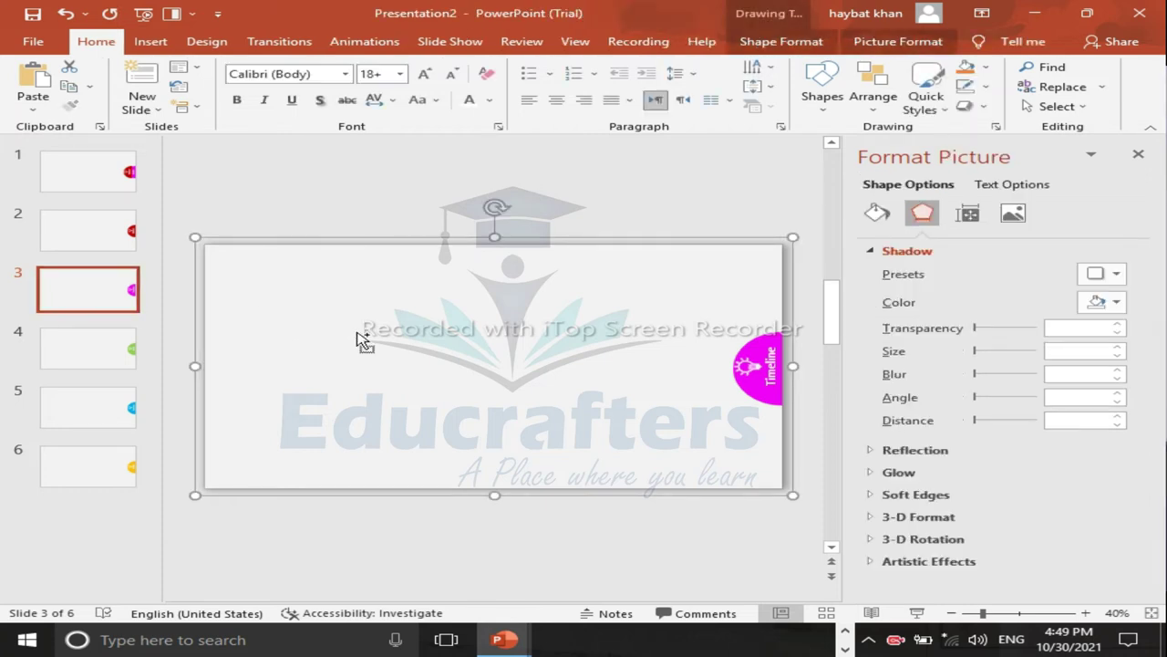
left_click(73, 180)
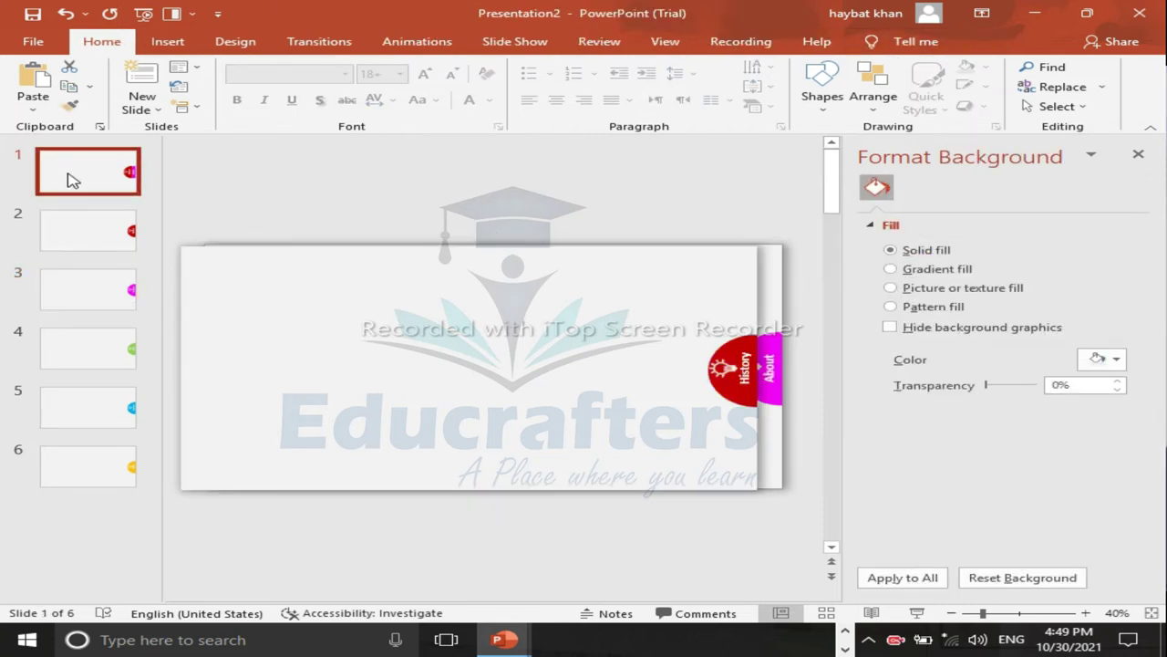
key("ctrl+v")
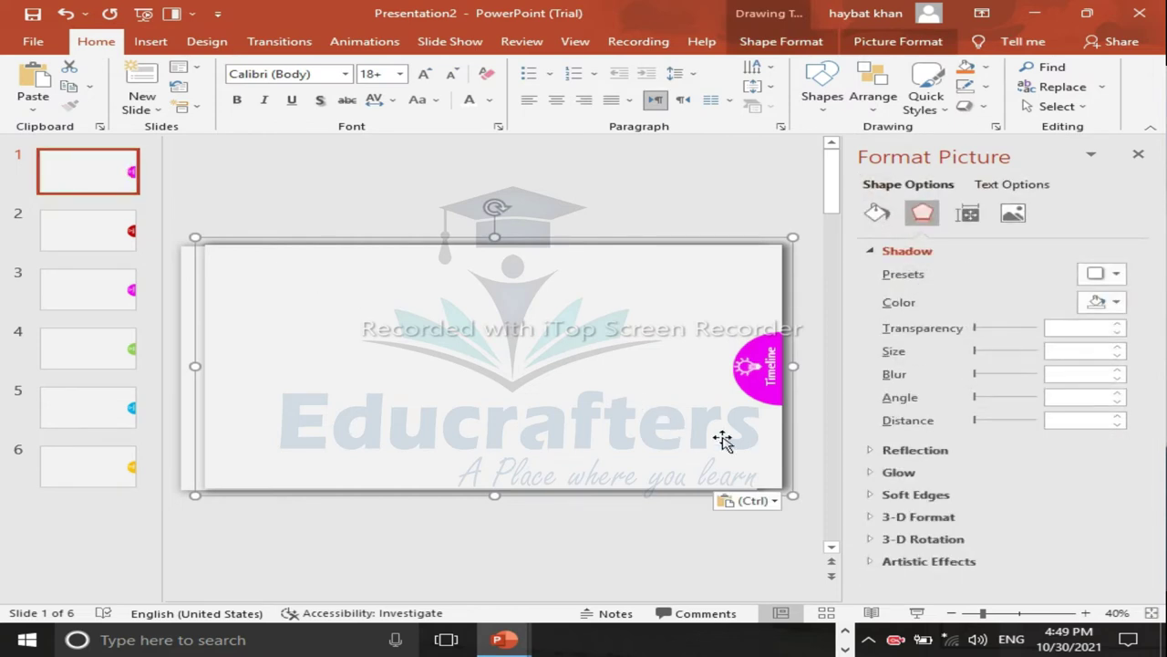
left_click_drag(691, 438, 671, 438)
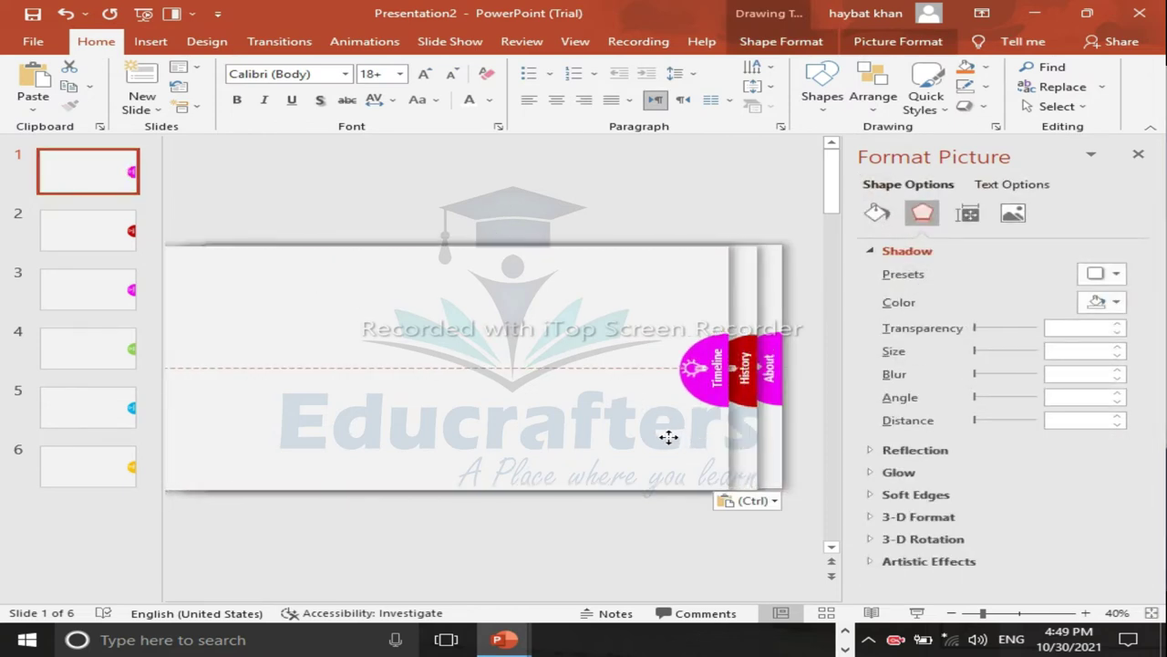
left_click_drag(671, 438, 669, 438)
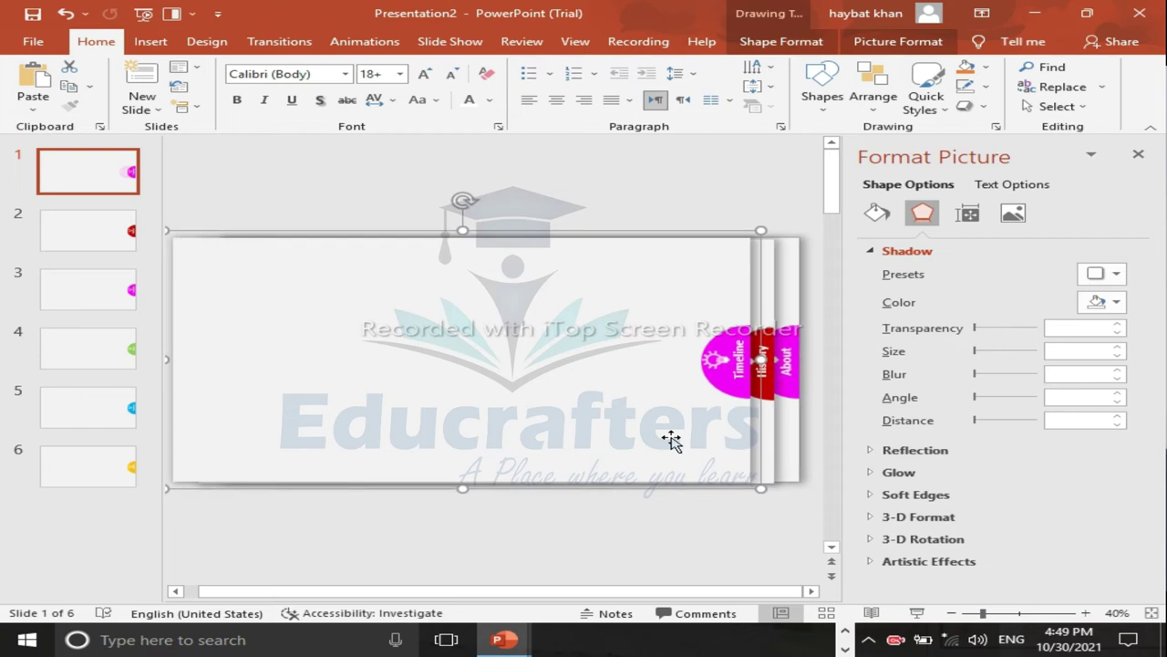
Step: Copy the Team panel from slide 4 onto slide 1, left of the Timeline tab
left_click(106, 366)
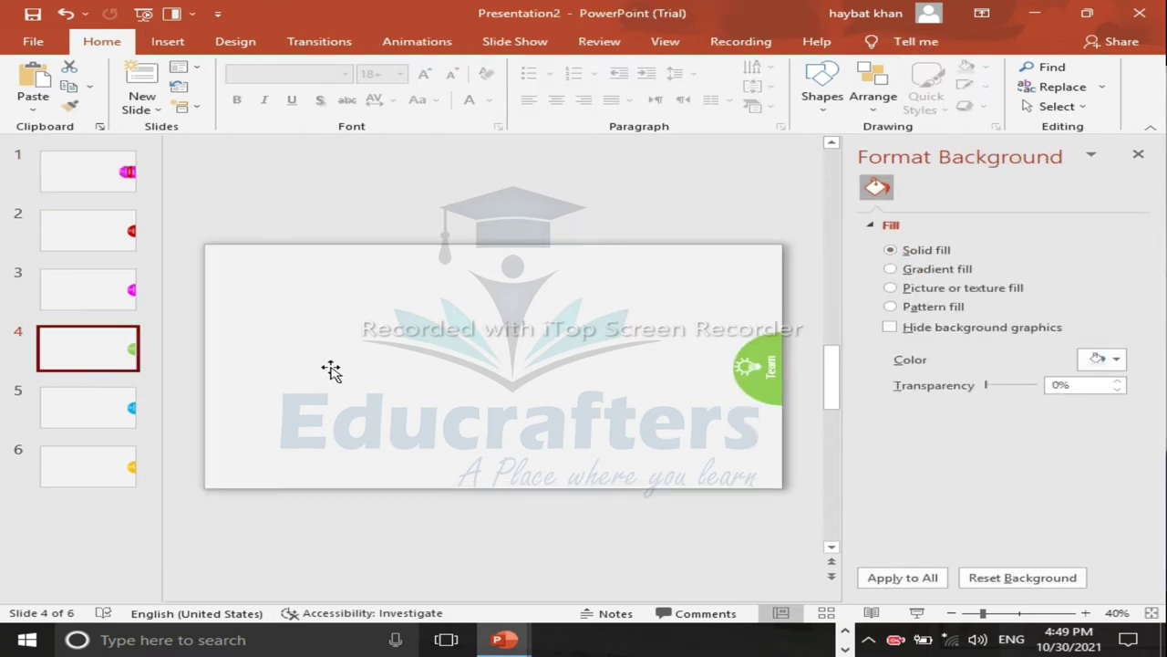
left_click(405, 408)
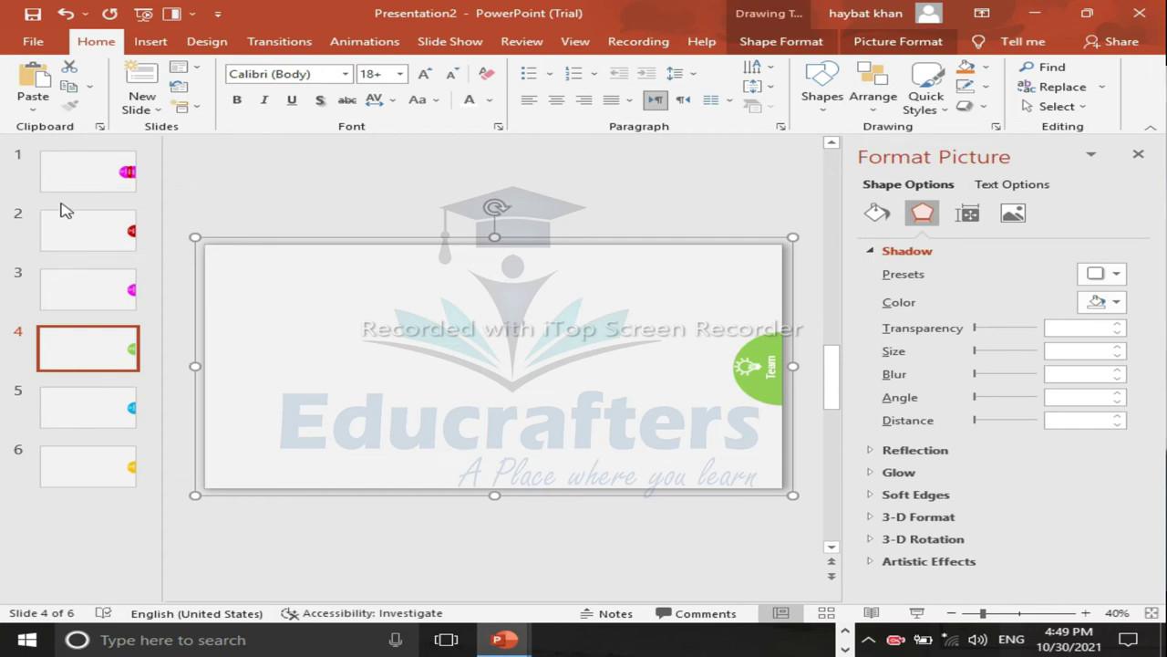
left_click(80, 158)
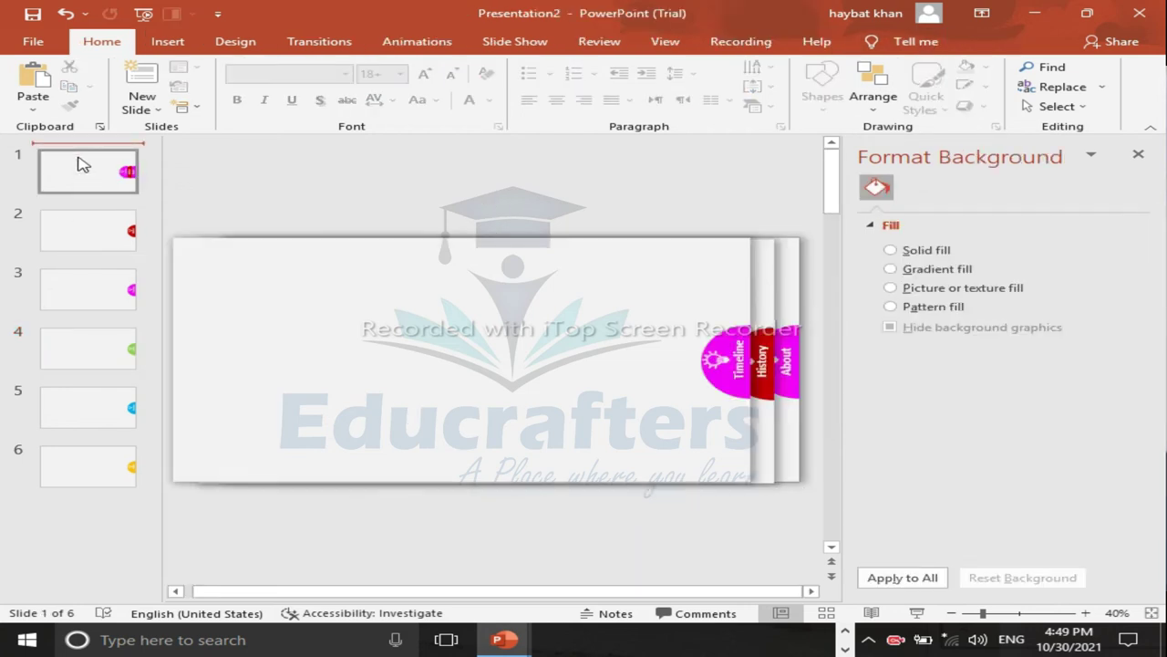
key("ctrl+v")
mouse_move(596, 381)
left_mouse_down()
mouse_move(634, 424)
mouse_move(625, 427)
left_mouse_up()
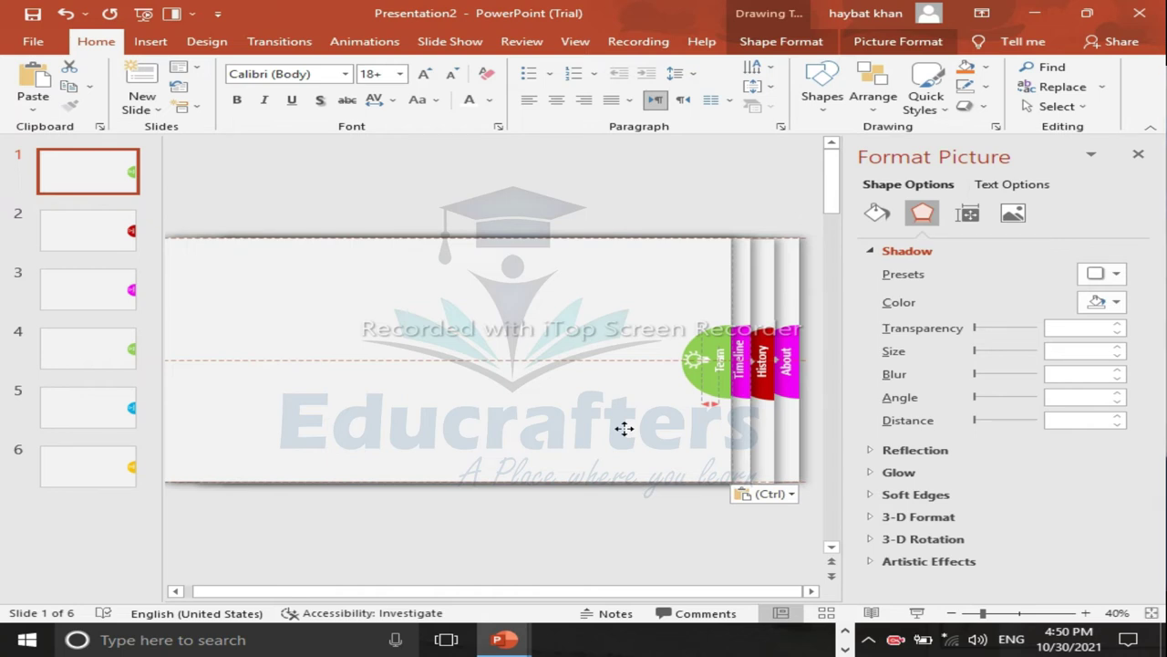
left_click_drag(624, 428, 620, 429)
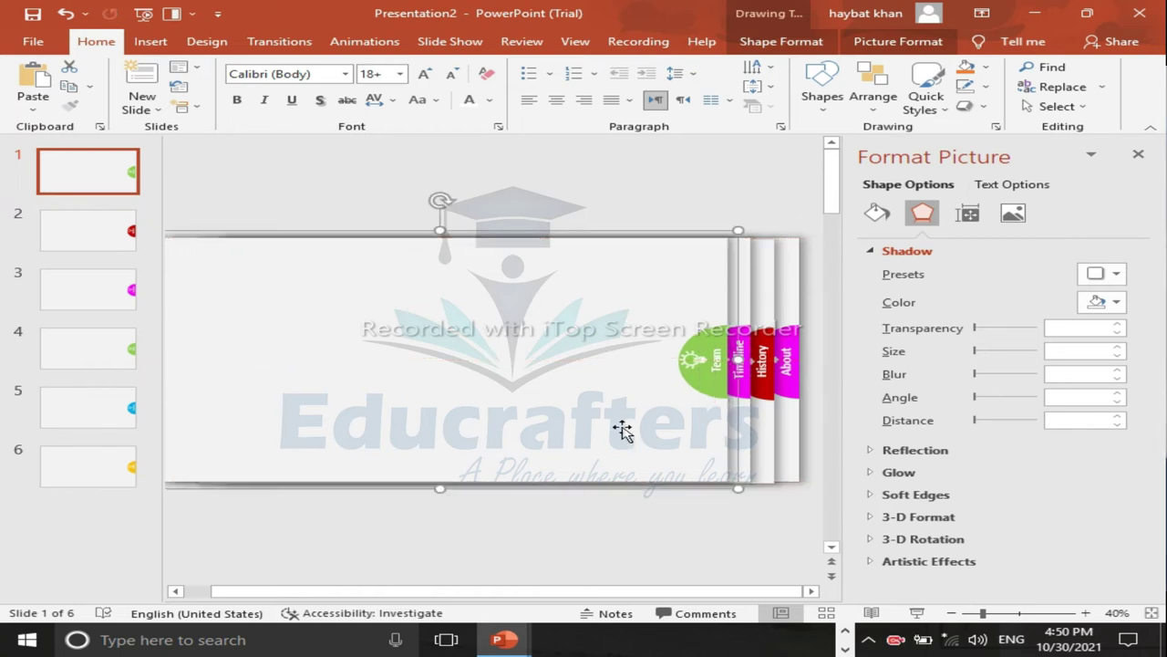
Step: Copy the Services panel from slide 5 onto slide 1, left of the Team tab
left_click(105, 408)
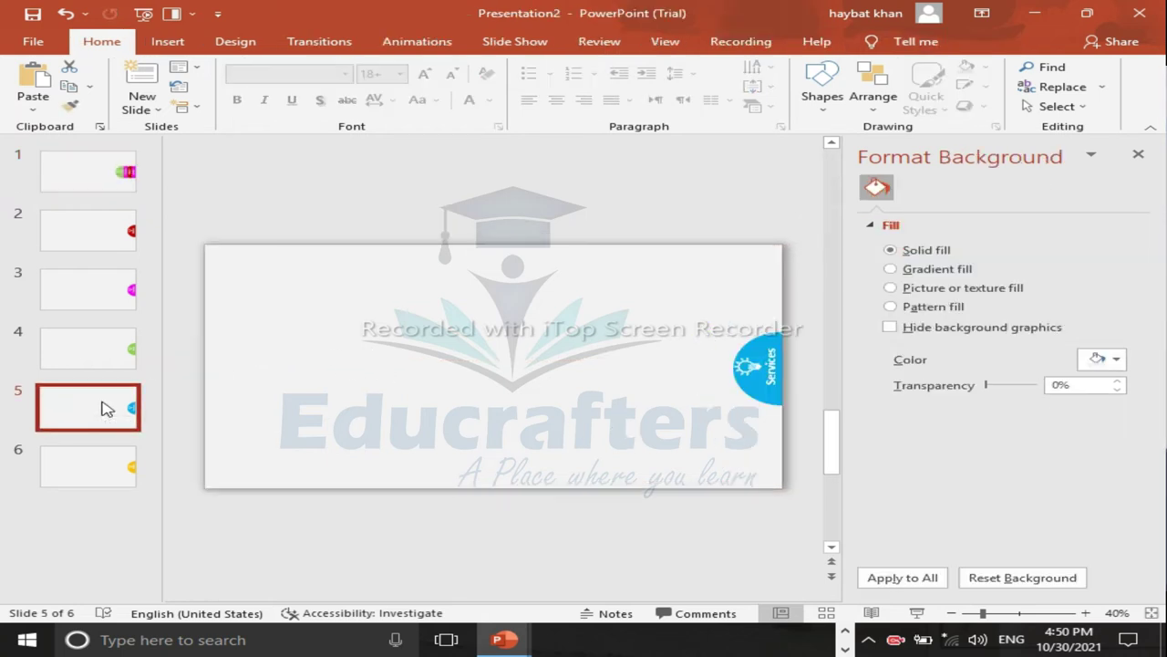
left_click(398, 325)
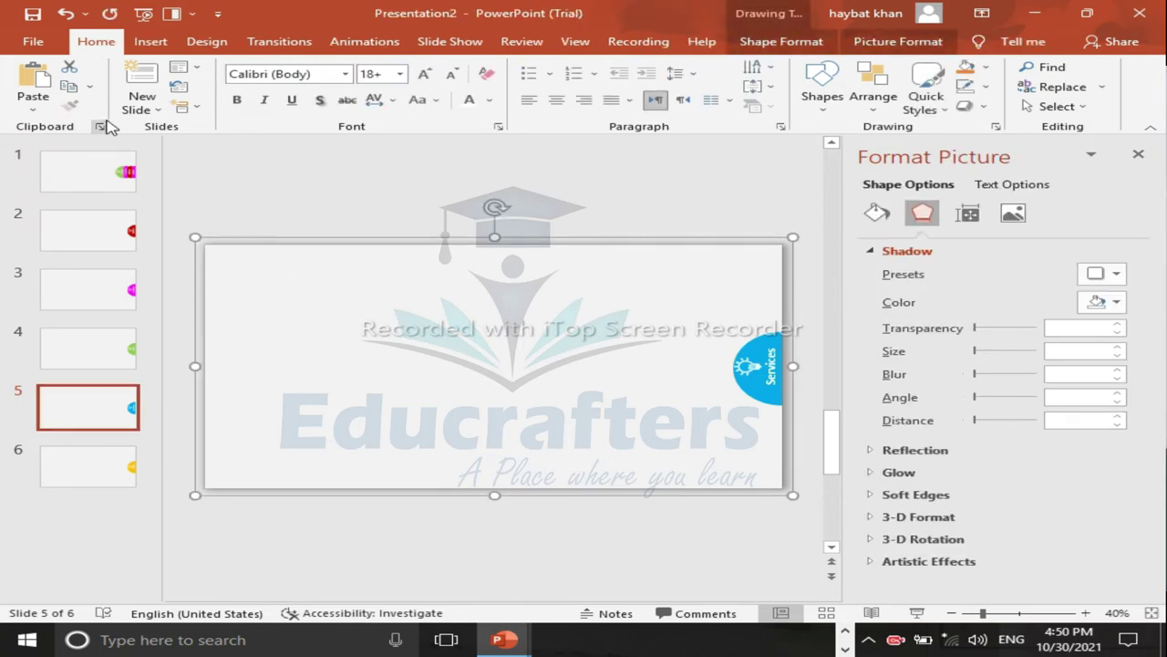
left_click(99, 169)
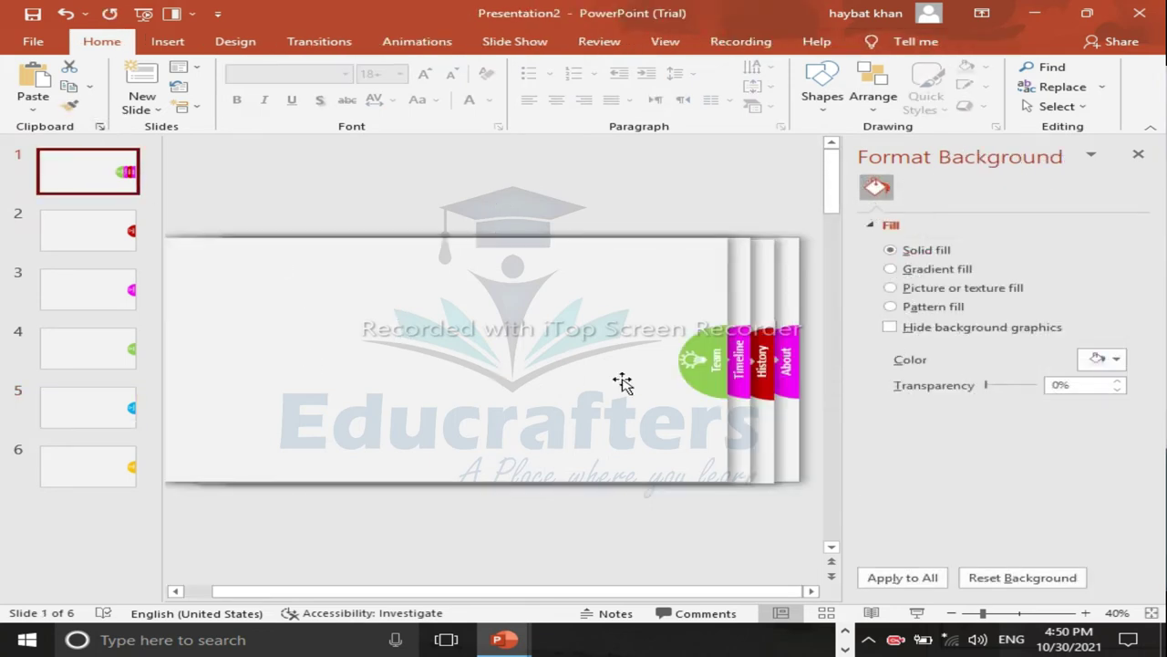
left_click(622, 384)
key("ctrl+v")
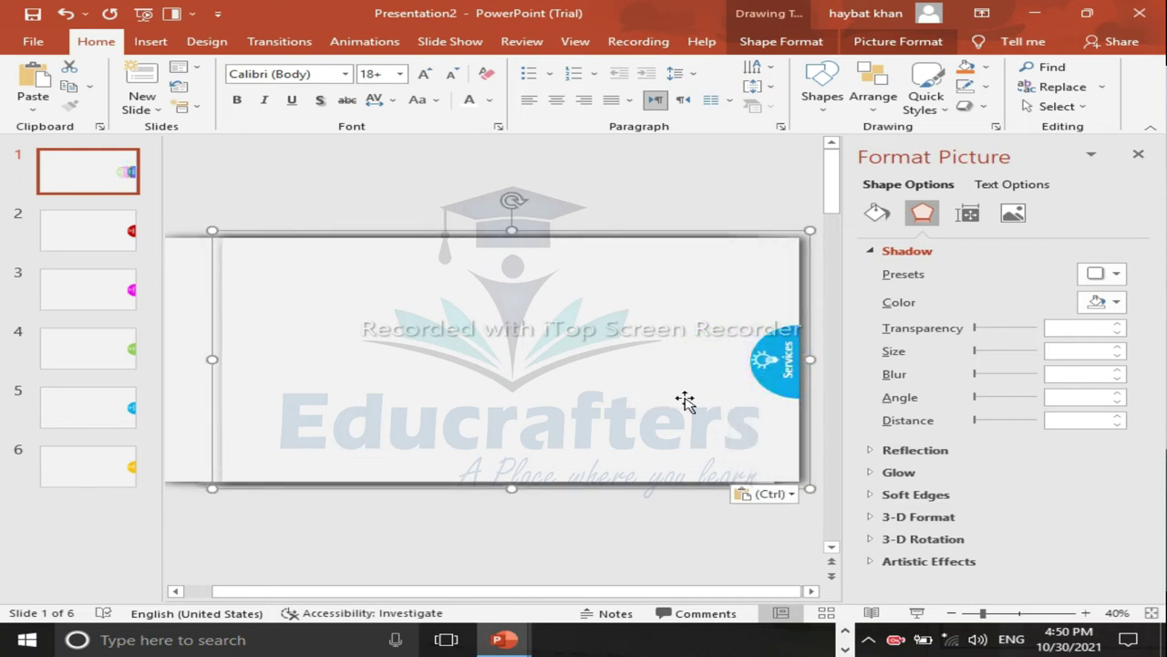
left_click_drag(705, 407, 610, 406)
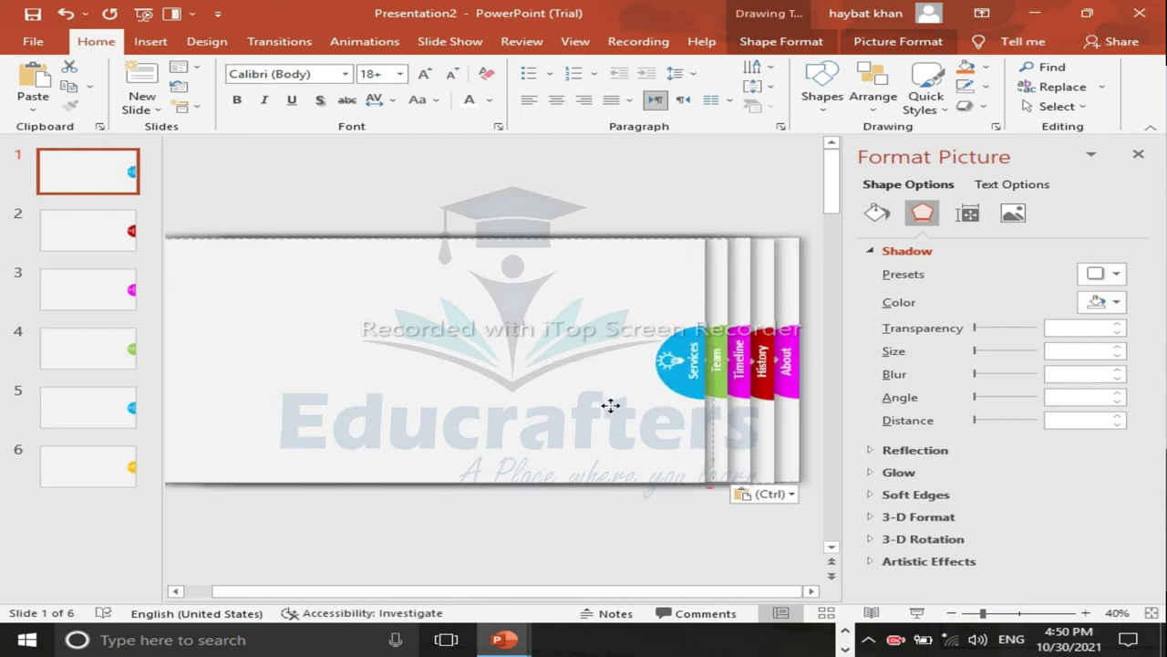
left_click(610, 405)
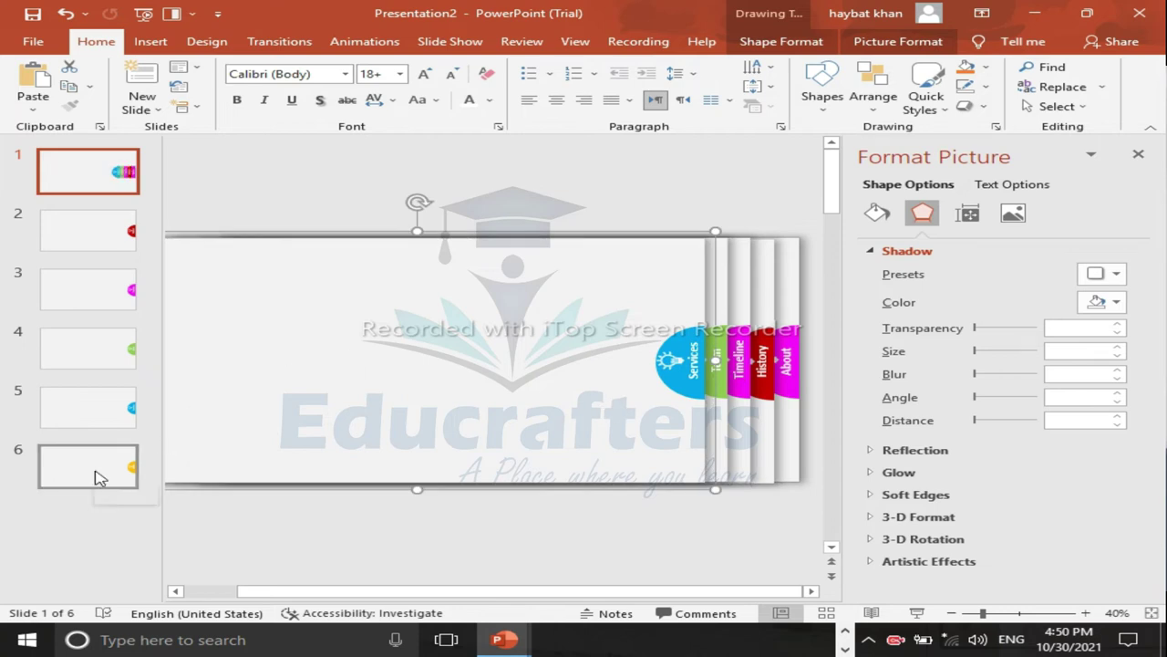
Step: Copy the Follow panel from slide 6 onto slide 1, left of the Services tab
left_click(100, 477)
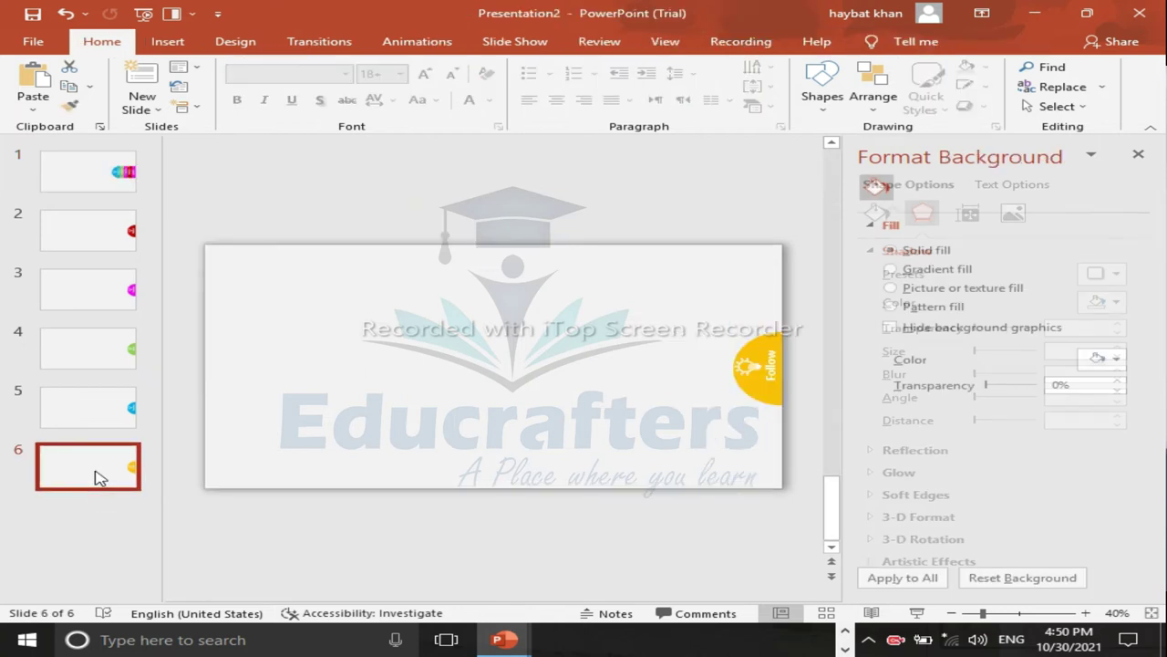
left_click(425, 374)
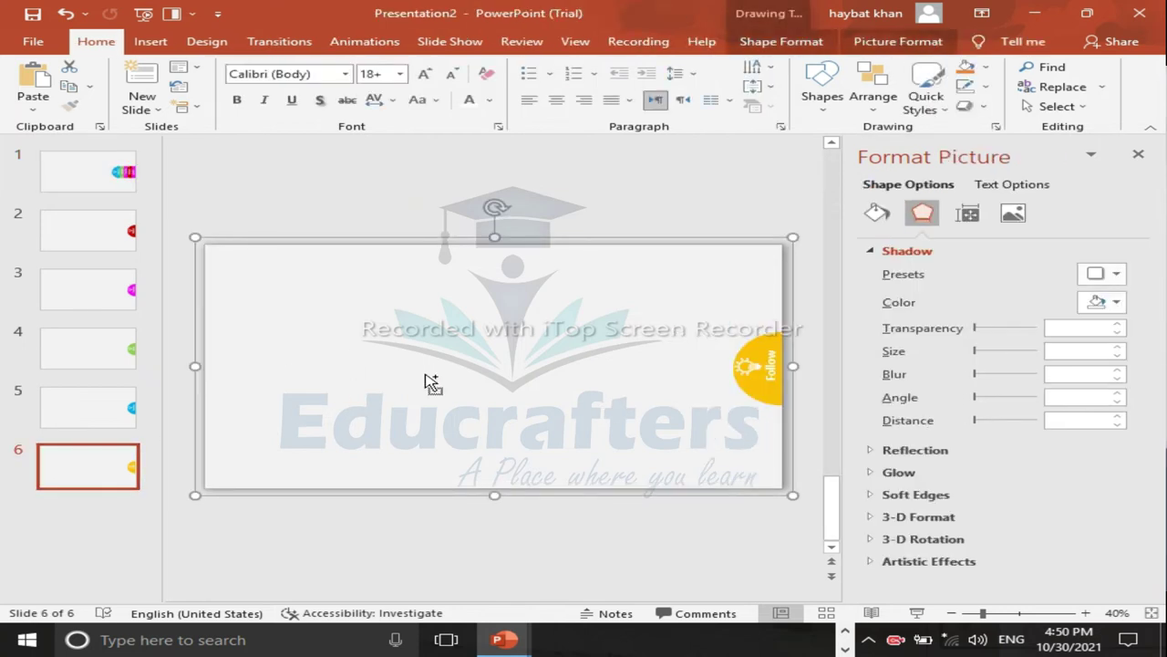
left_click(91, 183)
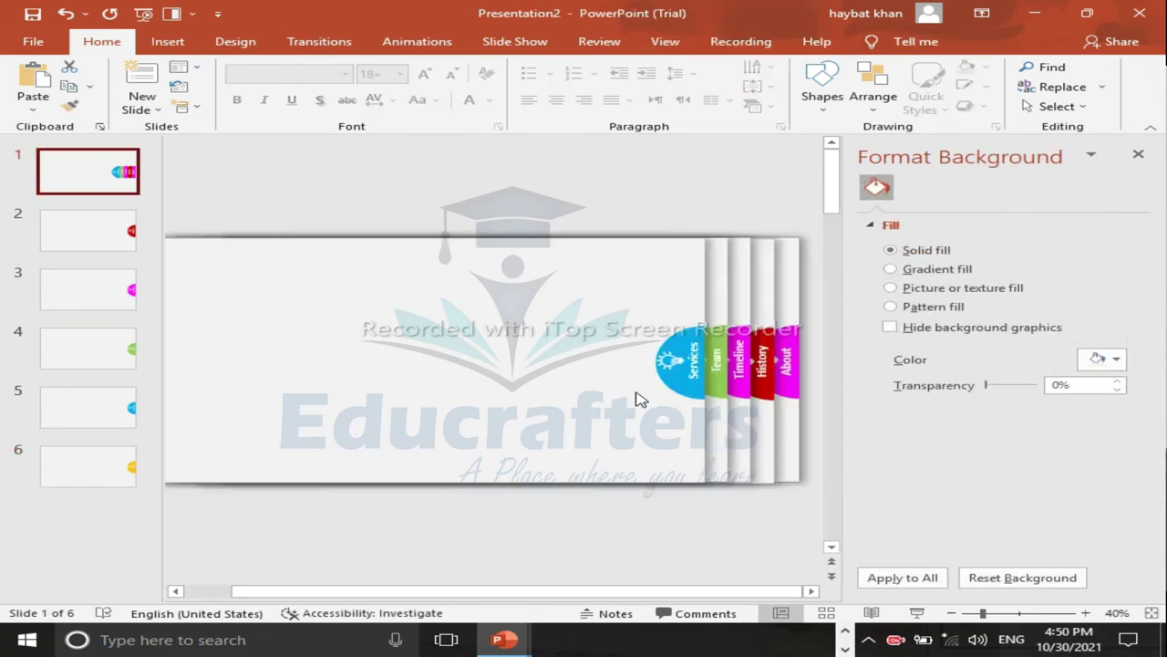
key("ctrl+v")
mouse_move(724, 425)
left_mouse_down()
mouse_move(538, 431)
mouse_move(599, 427)
left_mouse_up()
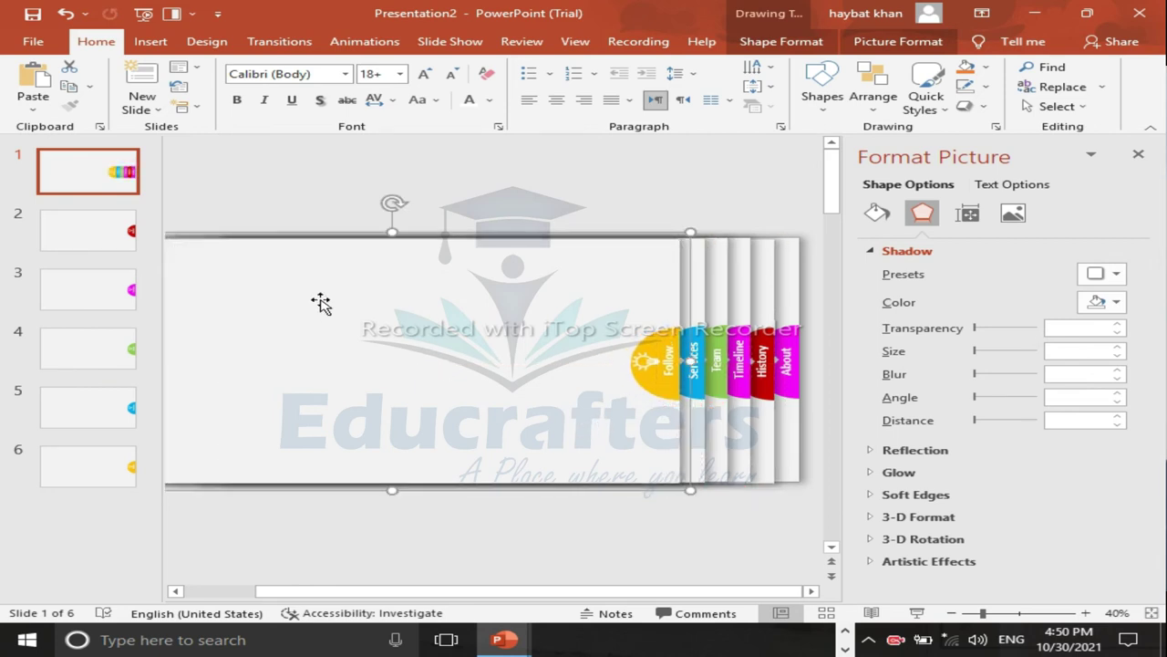
left_click(92, 251)
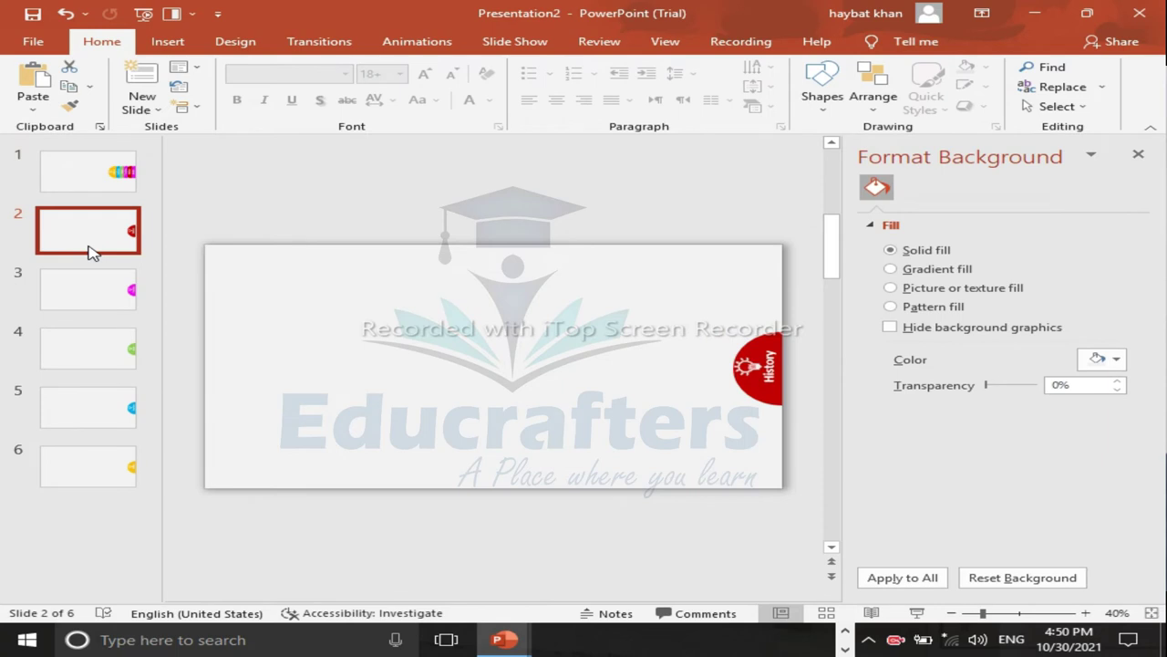
Step: Delete slides 2 through 6, leaving only slide 1
left_click(88, 290, "shift")
left_click(100, 363, "shift")
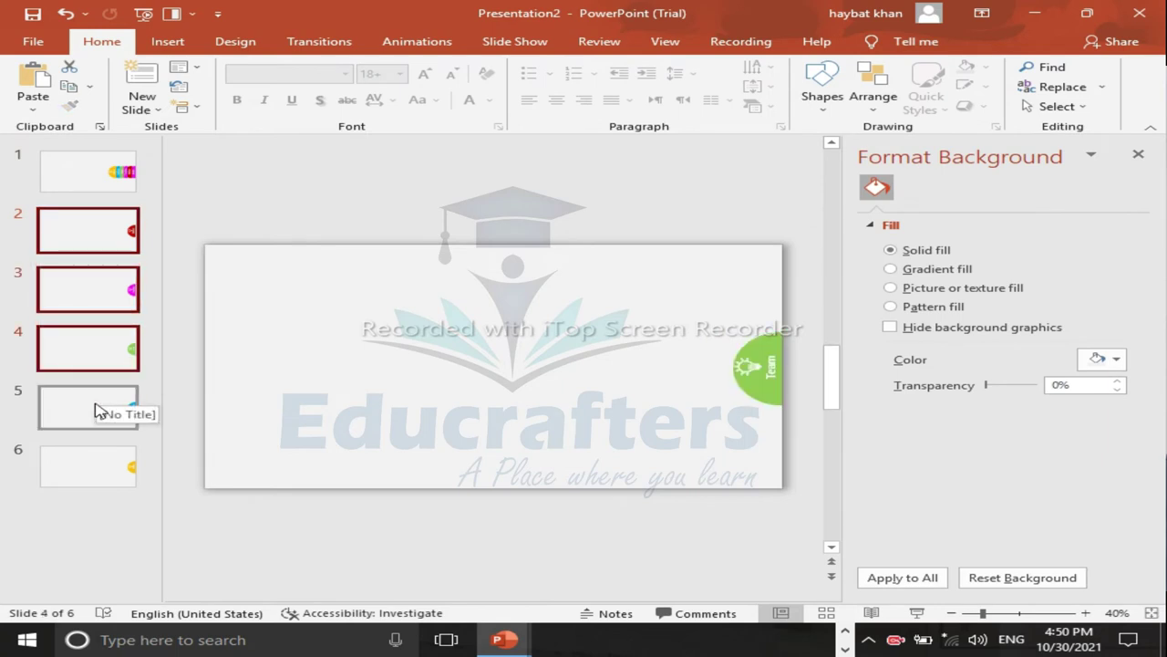
left_click(96, 408, "shift")
left_click(103, 464, "shift")
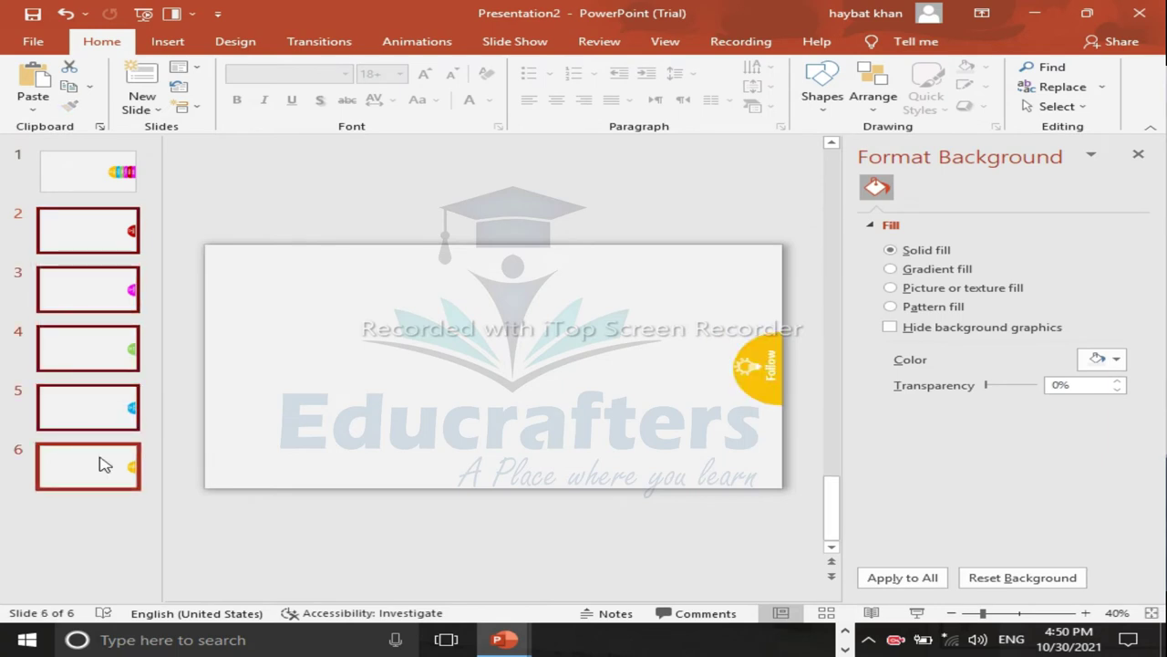
key("Delete")
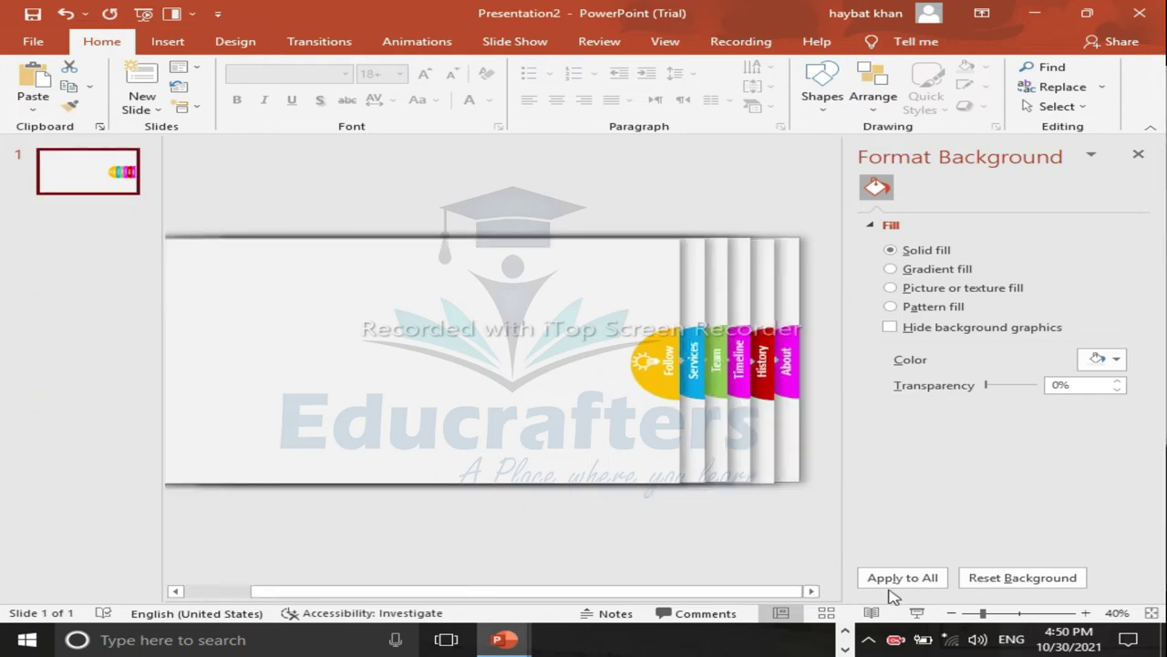
Step: Shift all six stacked panels left together and duplicate slide 1 as slide 2
left_click(951, 614)
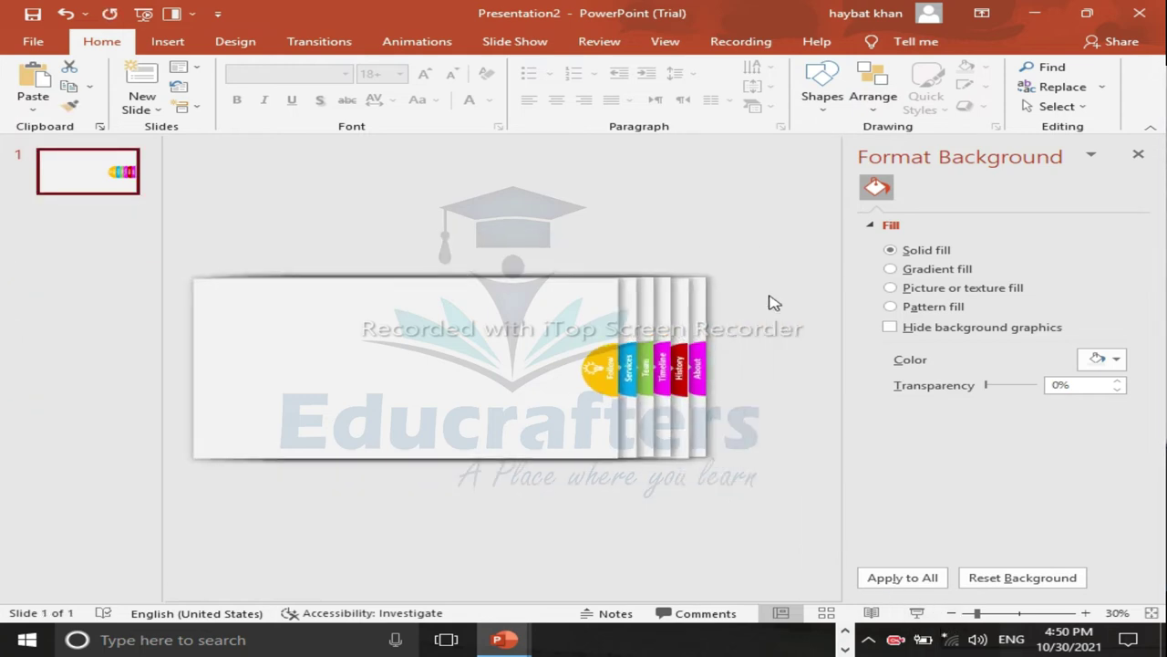
mouse_move(744, 243)
left_mouse_down()
mouse_move(239, 500)
mouse_move(177, 501)
left_mouse_up()
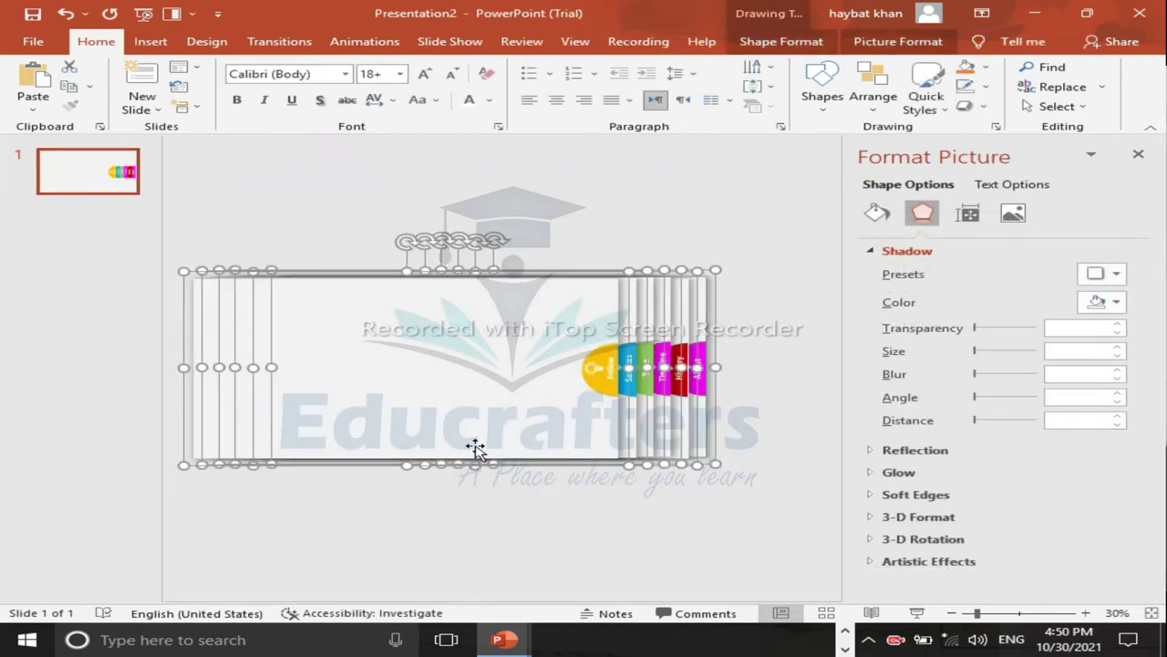
mouse_move(561, 422)
left_mouse_down()
mouse_move(428, 437)
mouse_move(276, 424)
left_mouse_up()
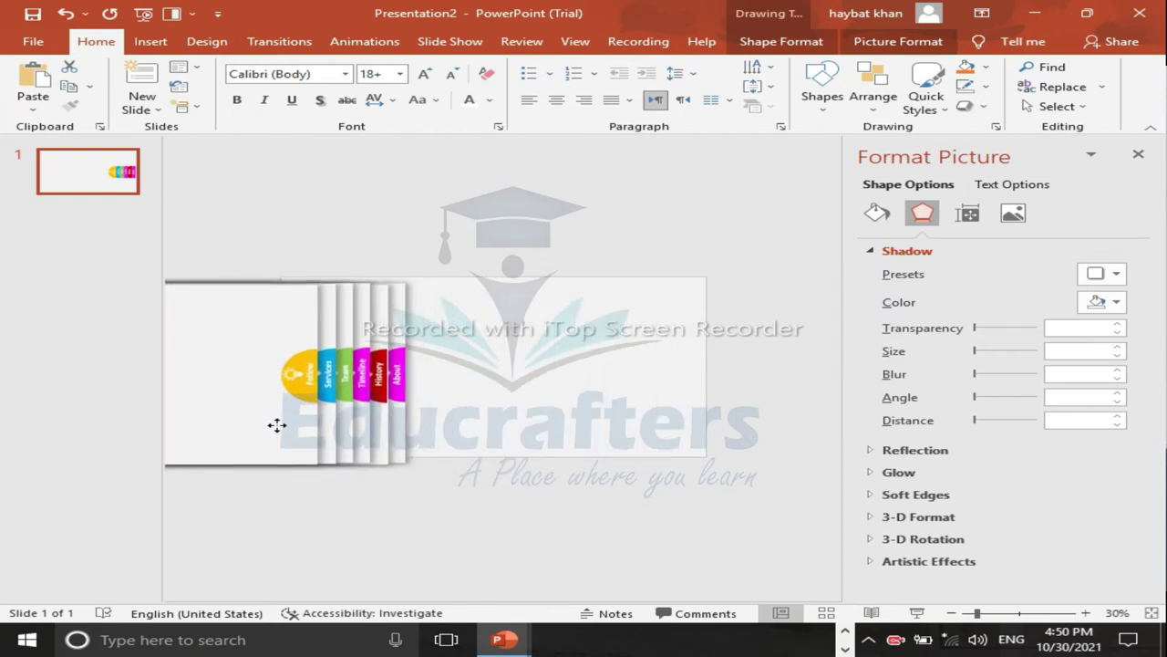
left_click_drag(276, 424, 277, 424)
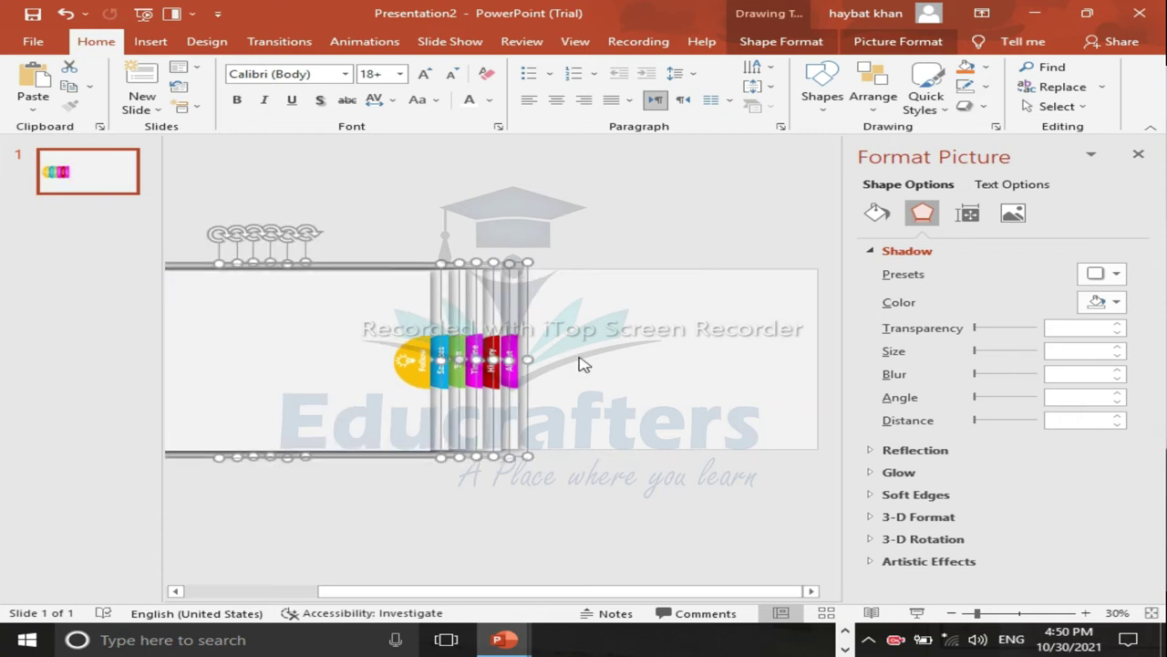
left_click(656, 364)
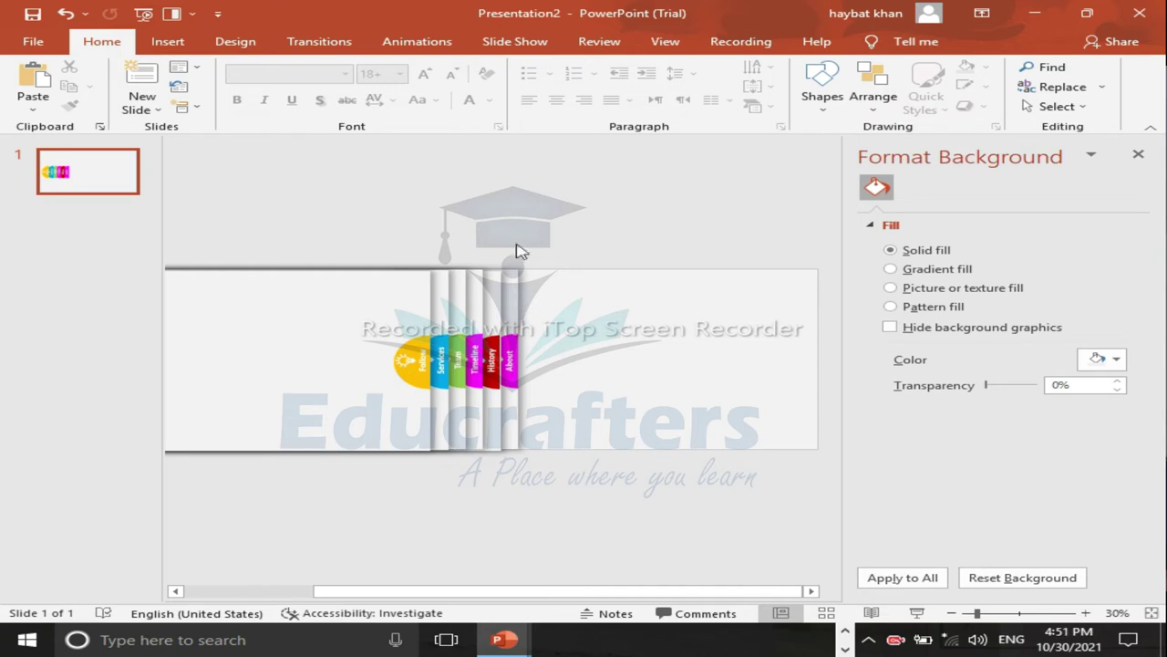
left_click(121, 187)
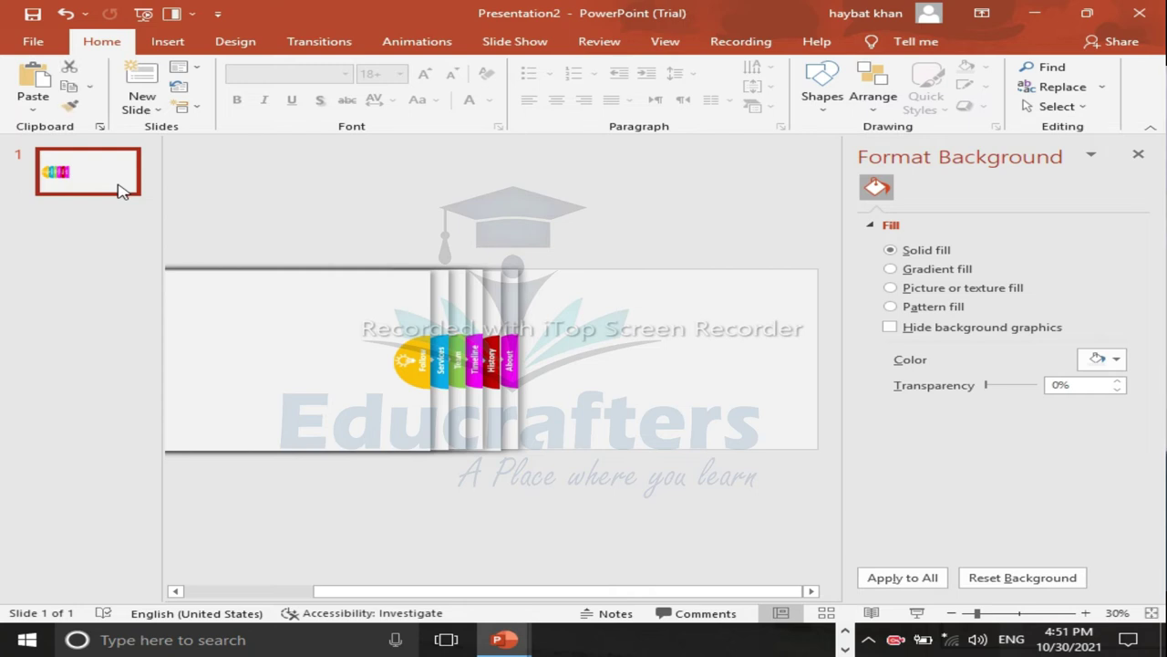
key("ctrl+d")
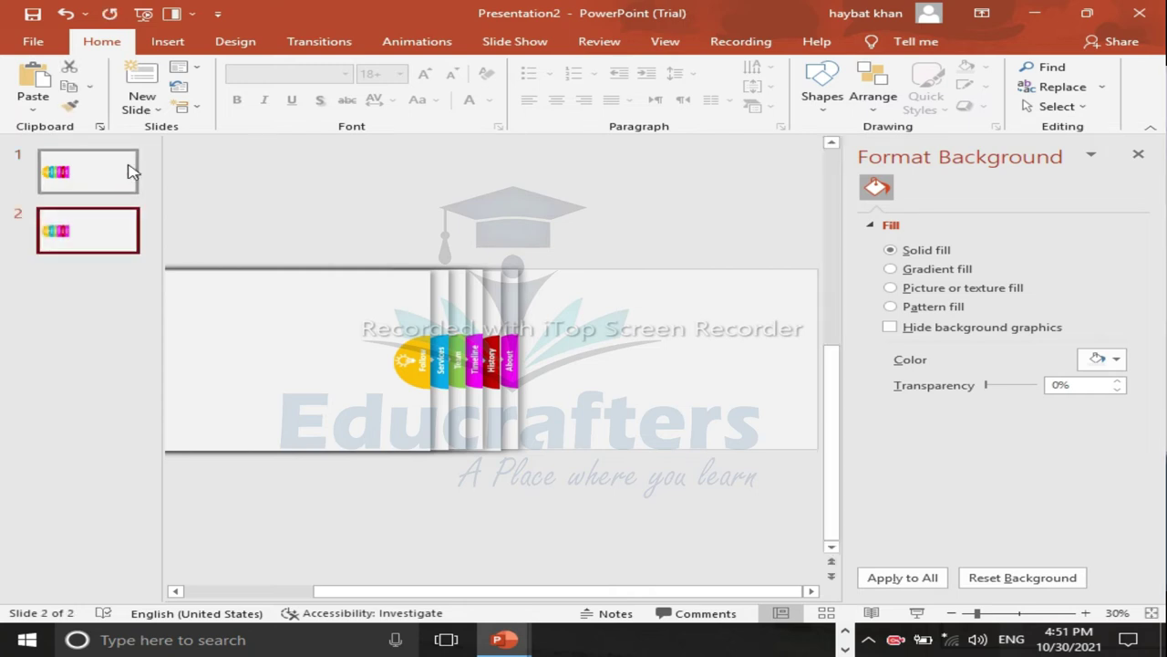
Step: On slide 2, move the magenta About panel to the slide's right edge
left_click(145, 104)
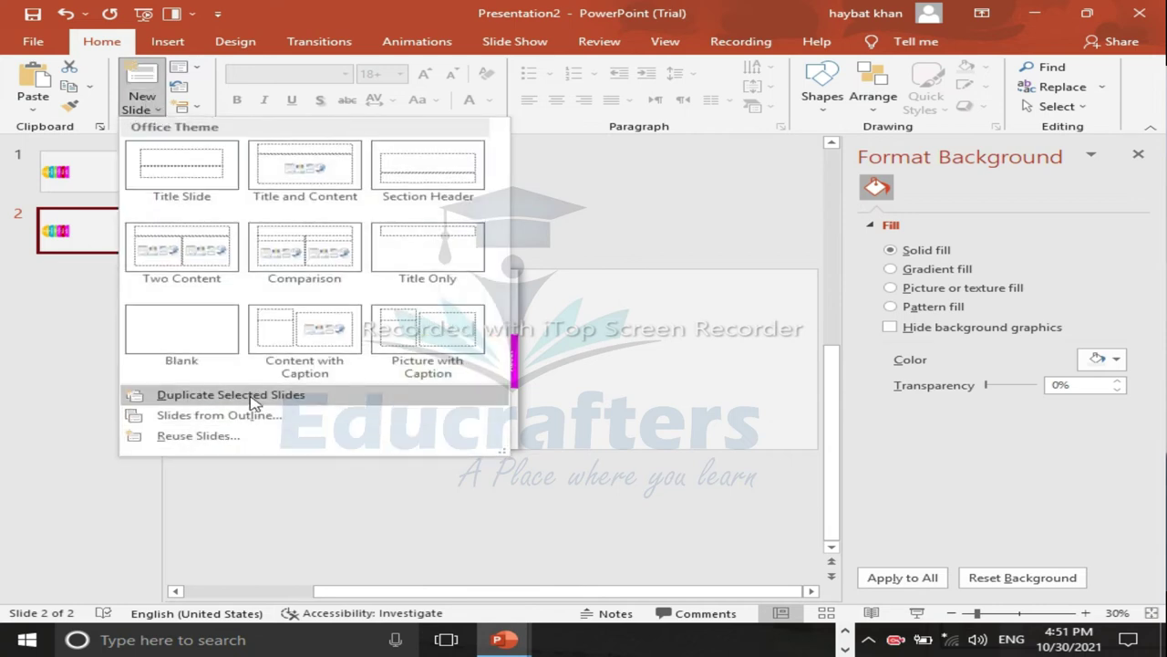
left_click(607, 192)
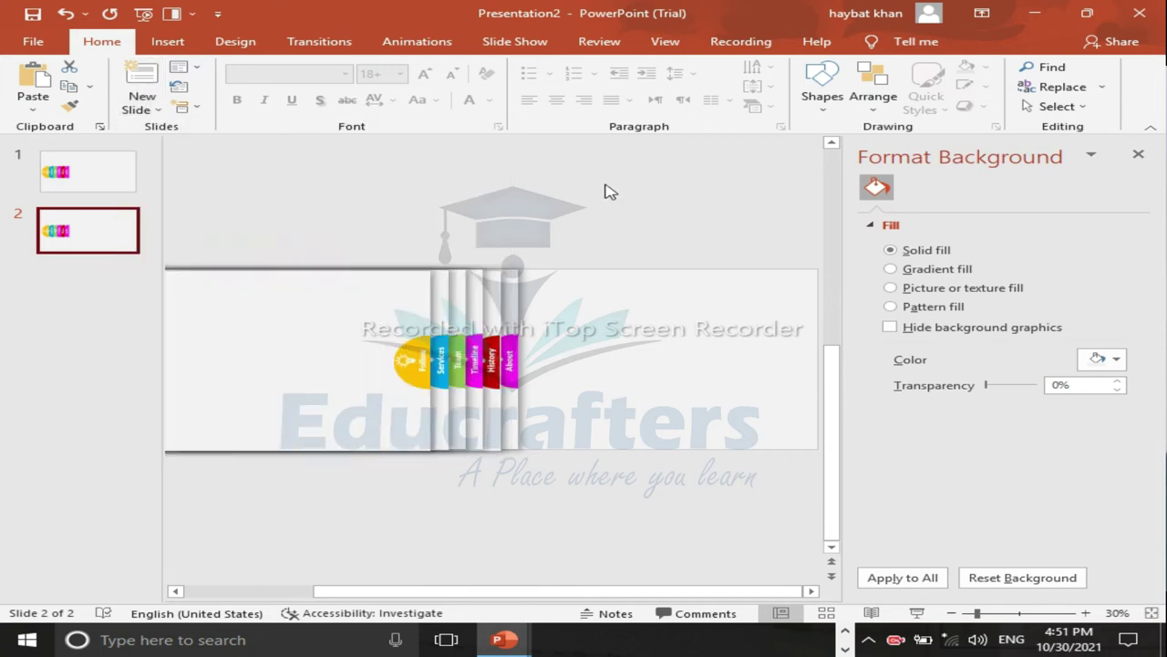
left_click(514, 316)
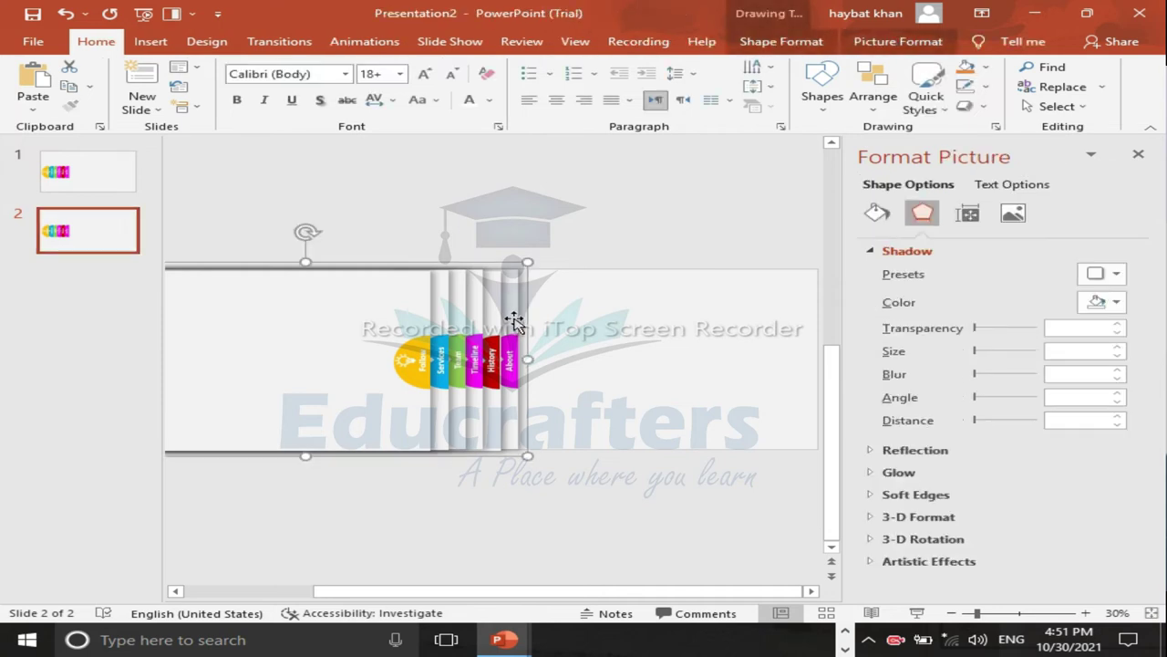
left_click_drag(514, 321, 739, 317)
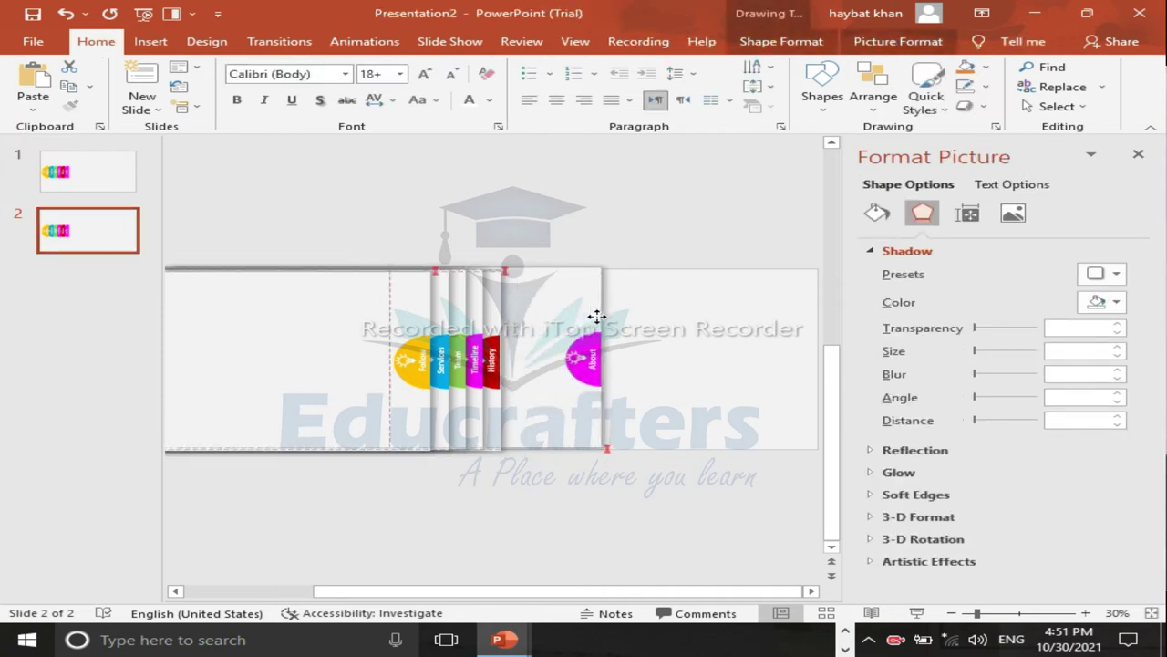
left_click_drag(739, 318, 808, 319)
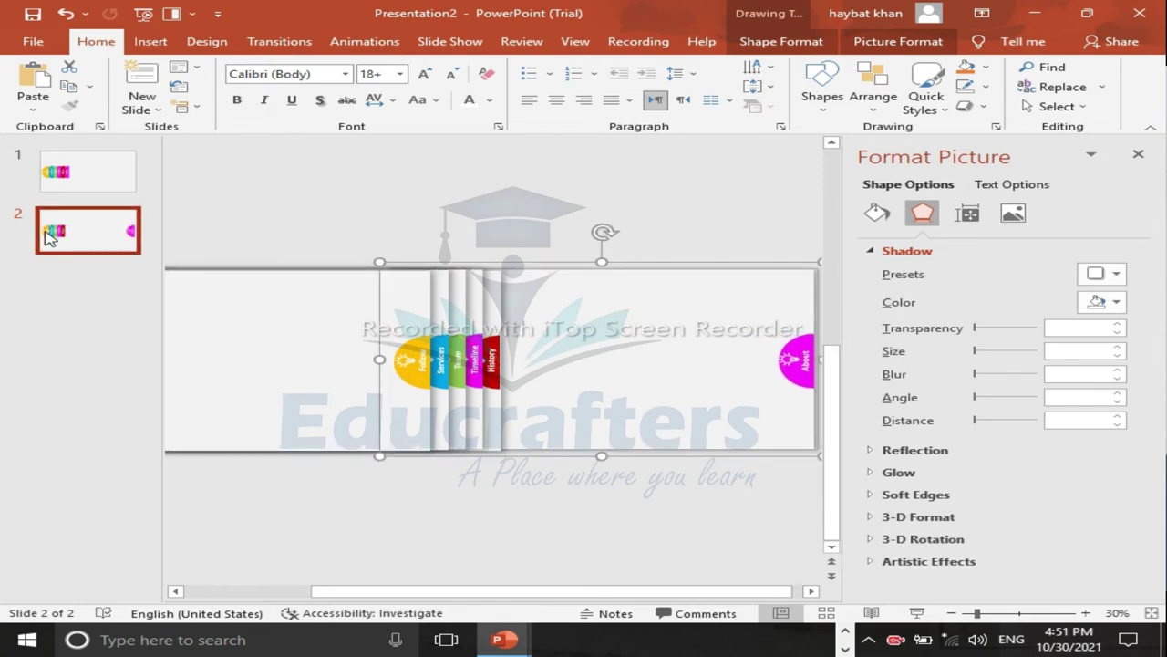
key("ctrl+z")
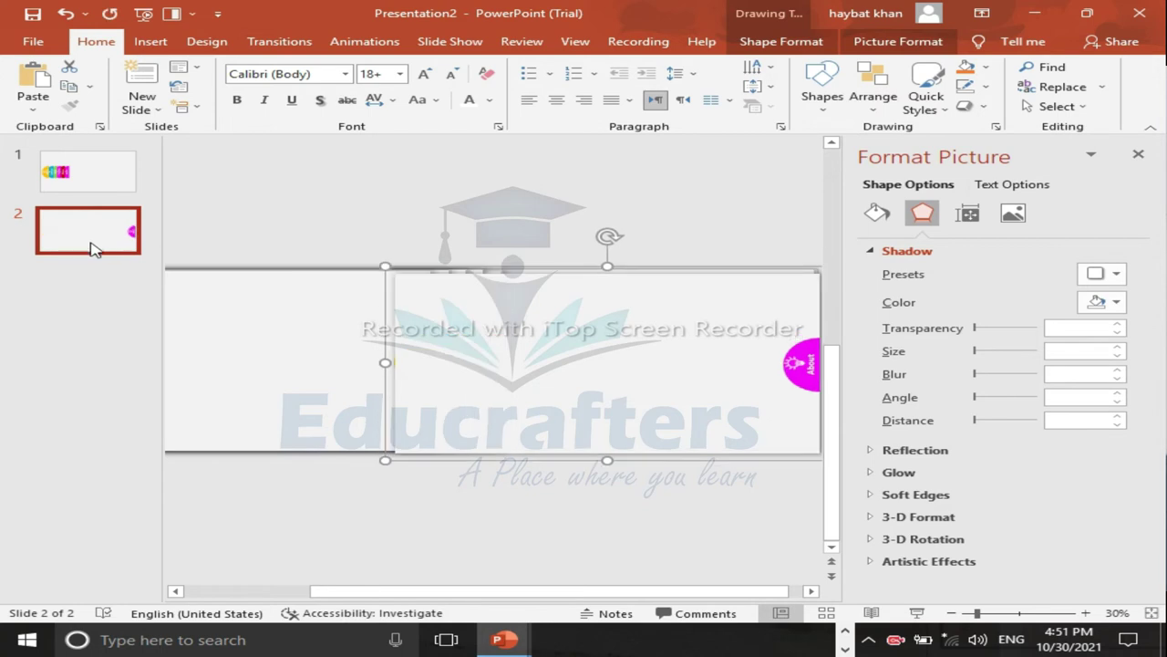
key("ctrl+y")
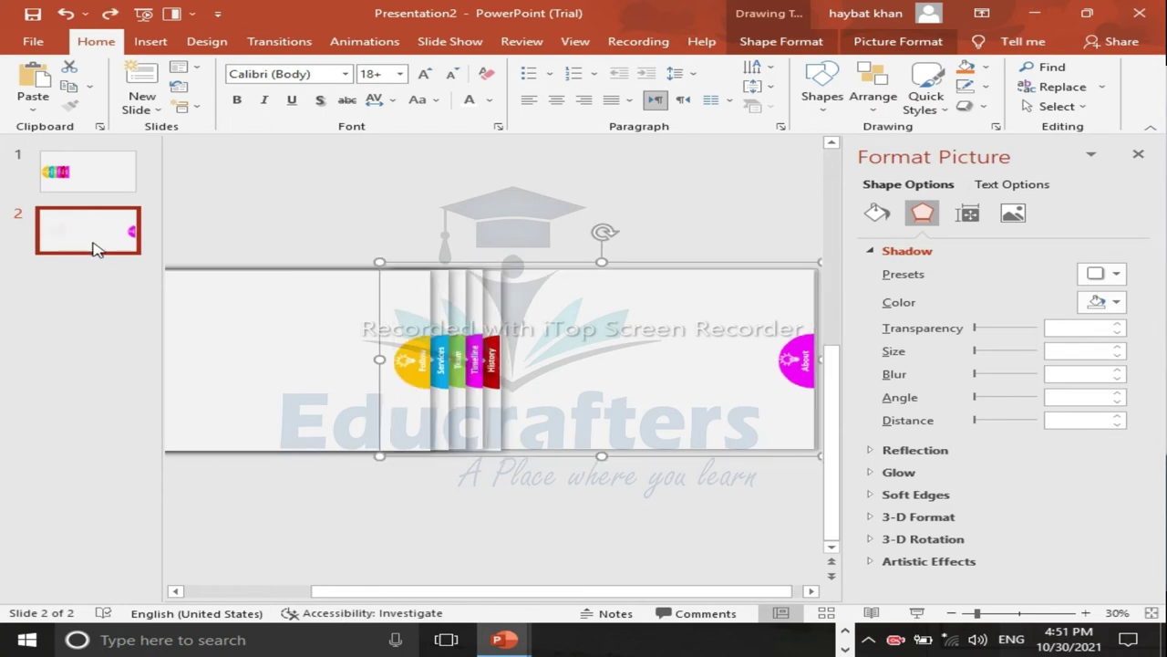
left_click(100, 240)
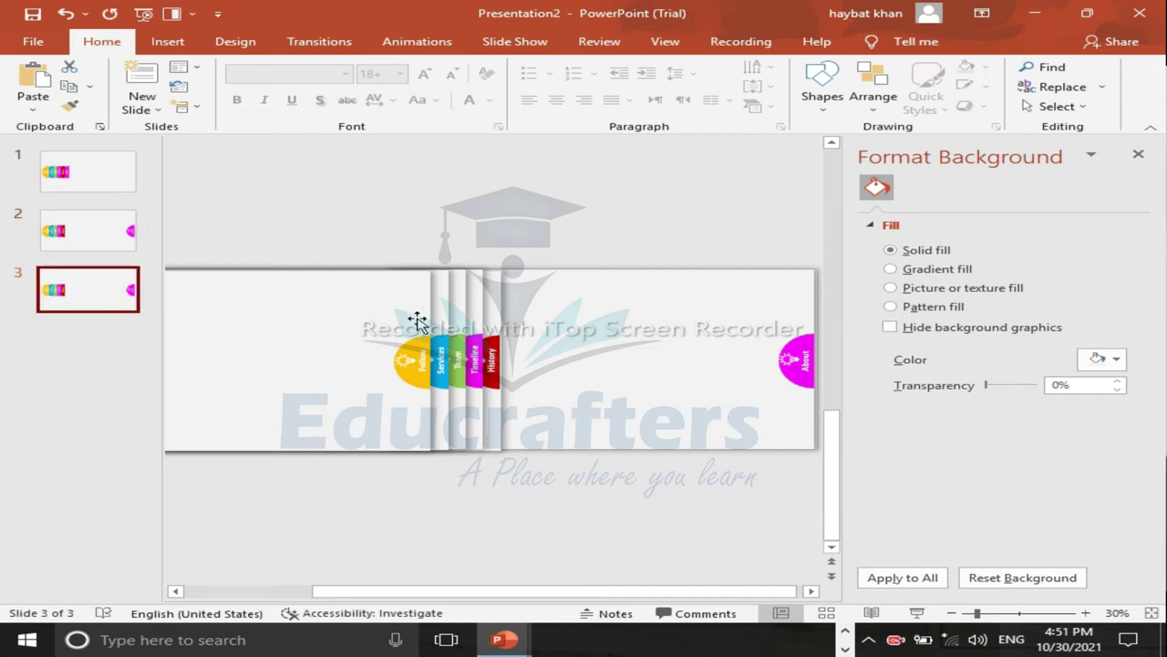
Step: Move slide 3's History panel right beside About, then duplicate it as slide 4
left_click(492, 310)
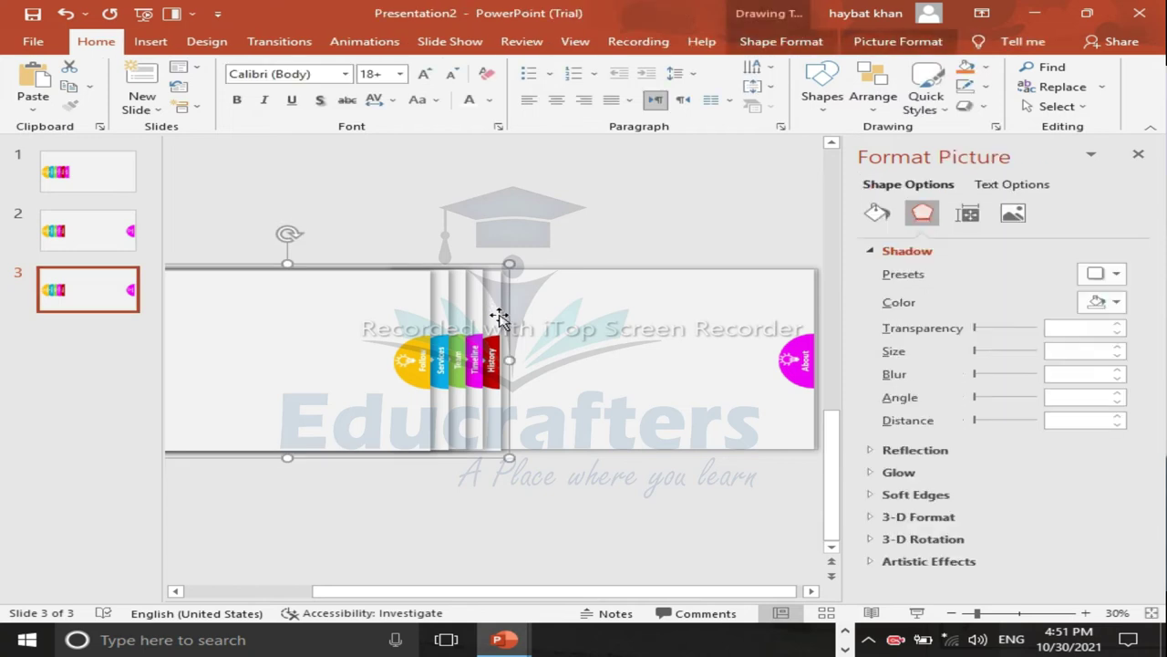
left_click_drag(497, 315, 793, 311)
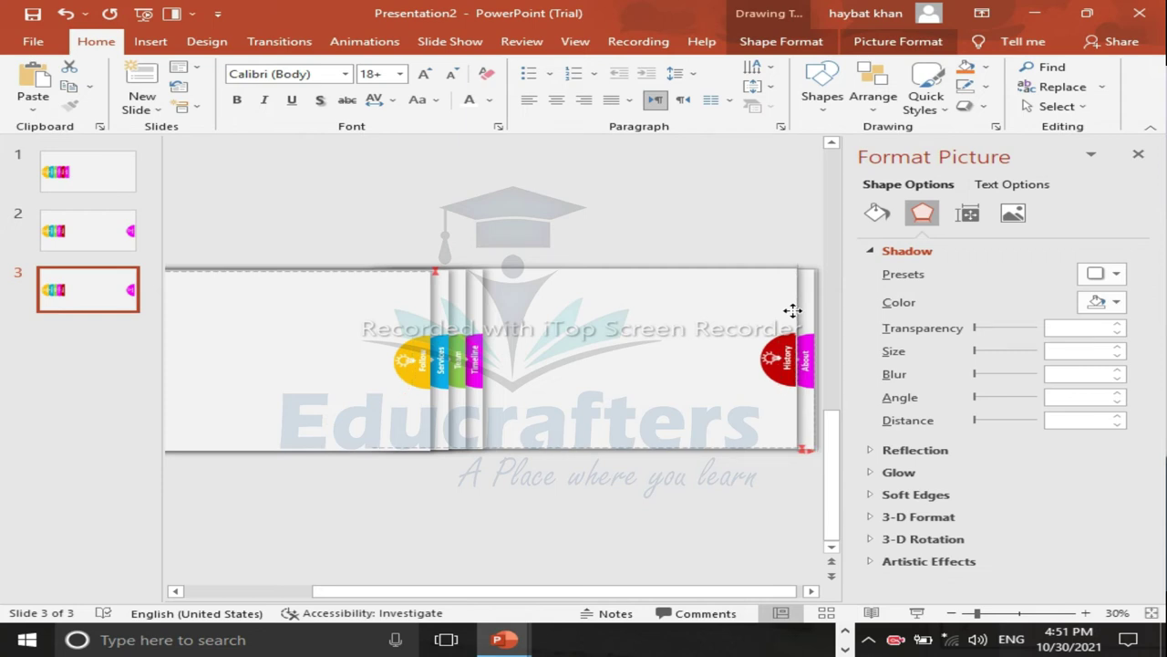
left_click_drag(792, 311, 790, 314)
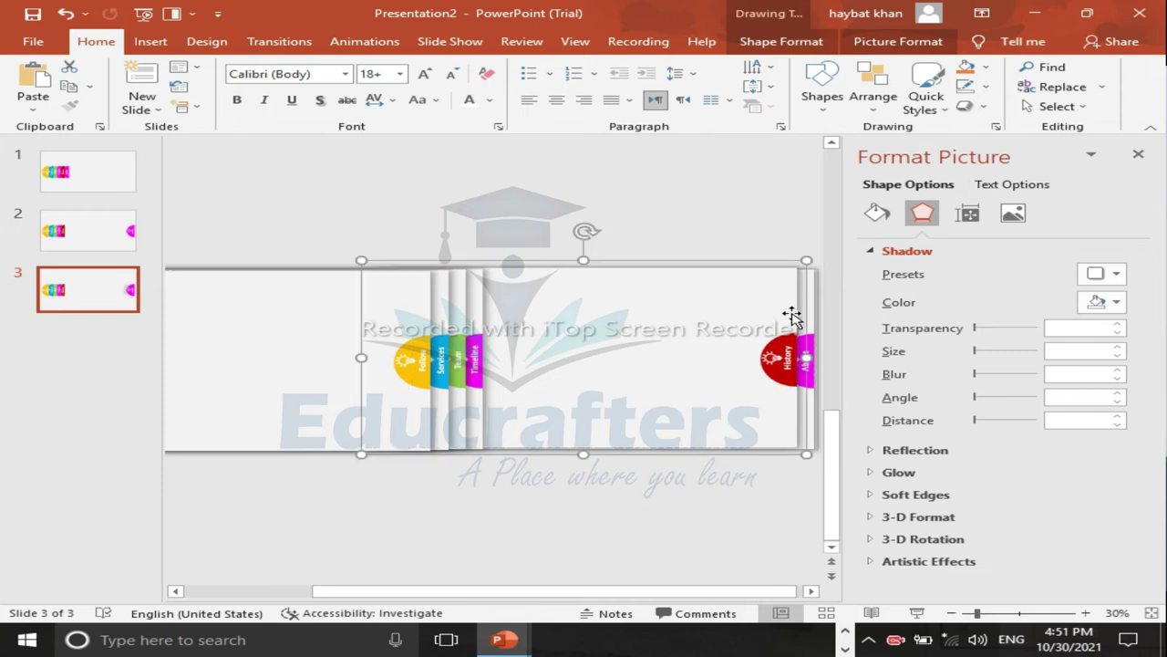
left_click(90, 301)
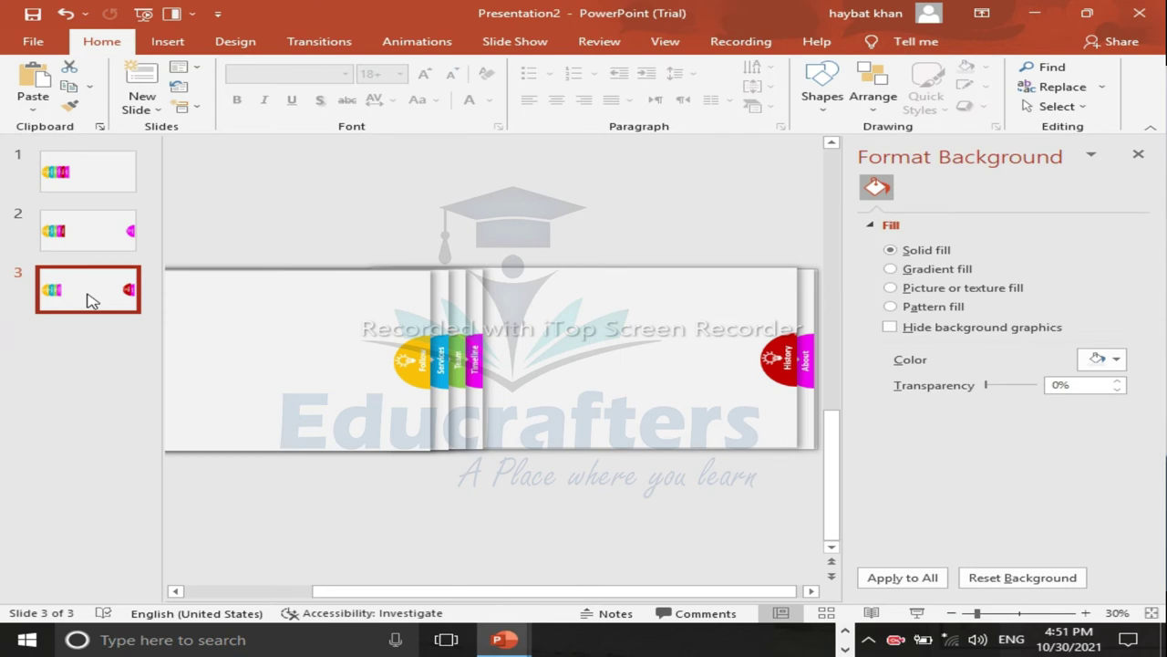
key("ctrl+d")
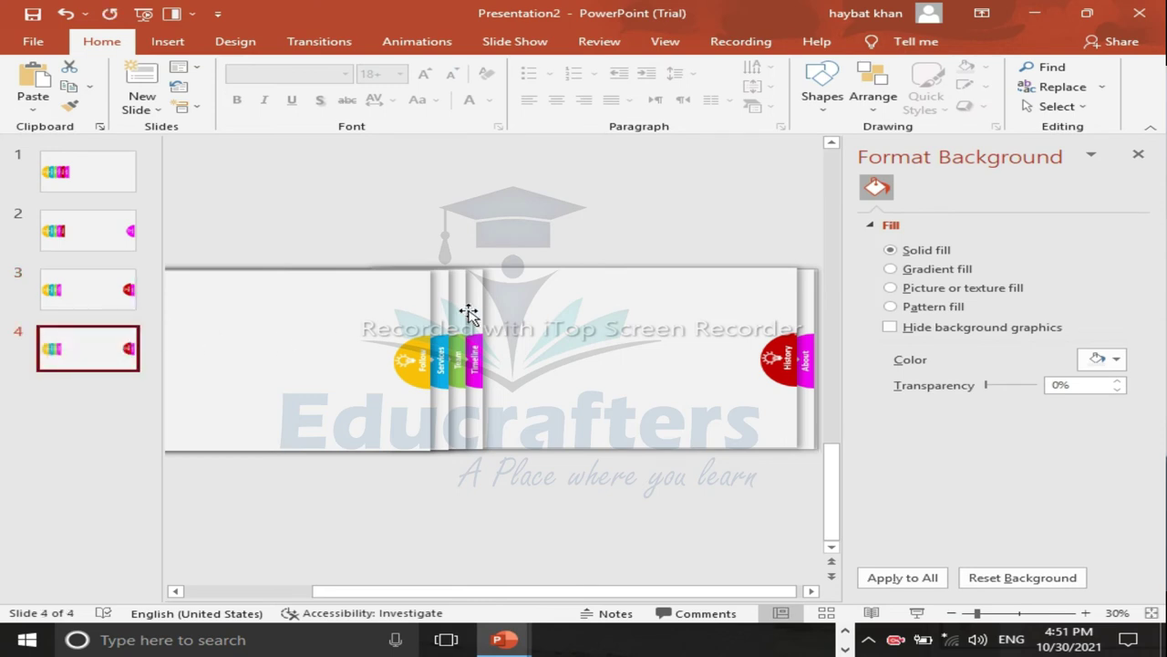
Step: Move slide 4's Timeline panel beside the History tab, then duplicate it as slide 5
left_click_drag(476, 311, 677, 307)
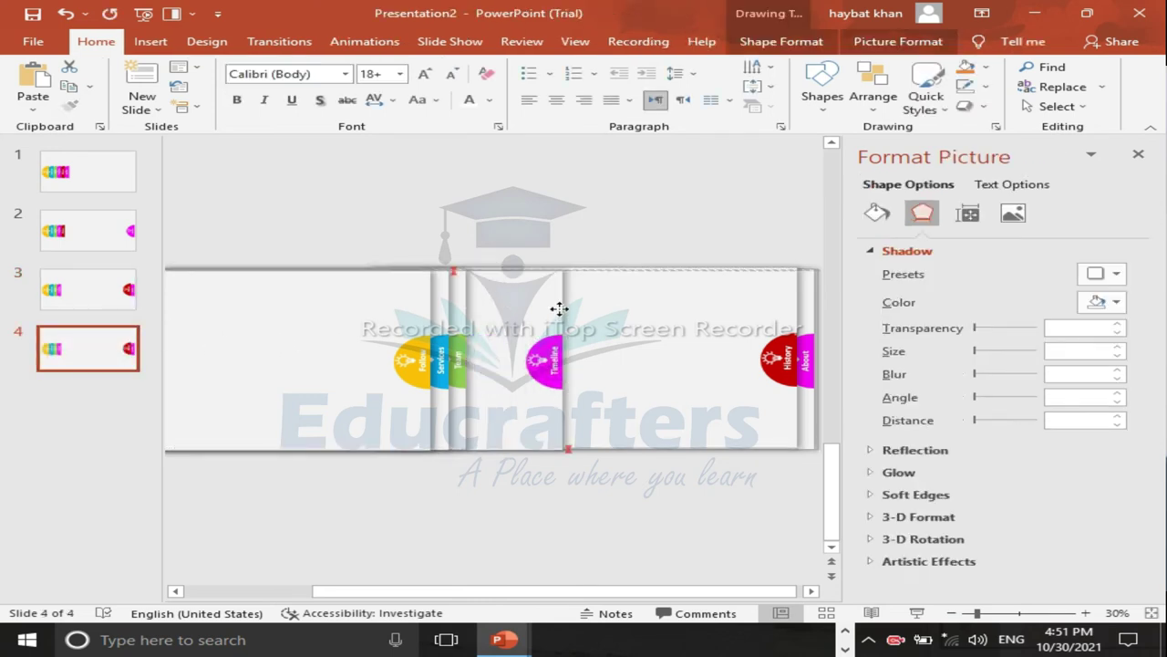
left_click_drag(676, 307, 773, 307)
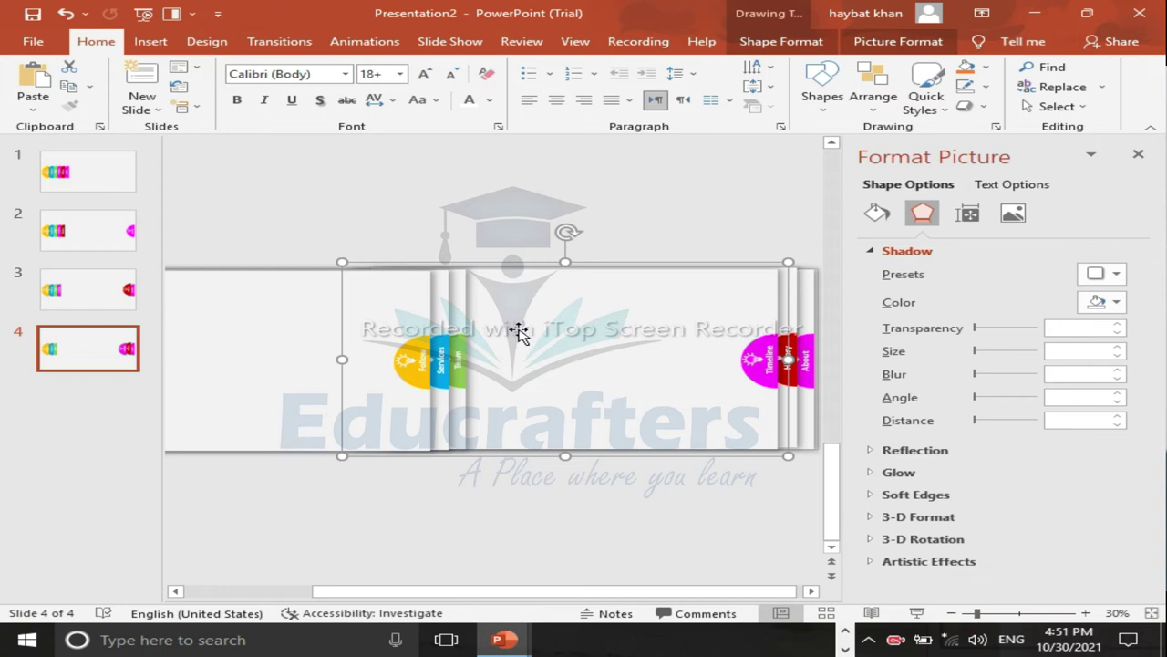
left_click(91, 369)
key("ctrl+d")
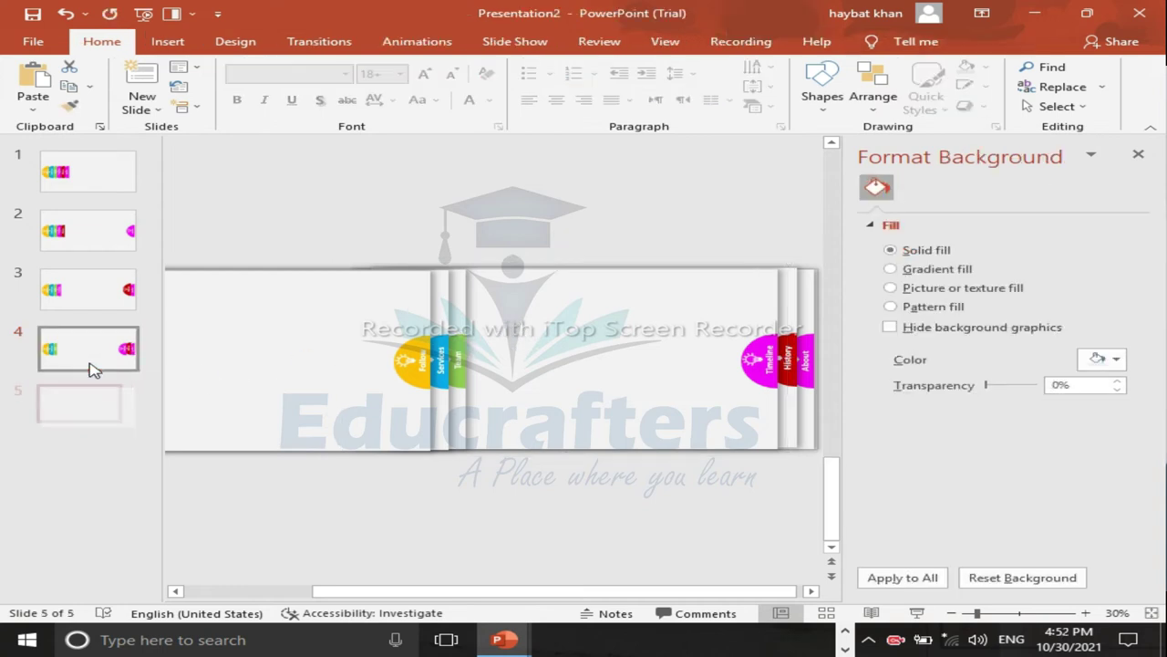
Step: Move slide 5's green Team panel to the right stack and duplicate it as slide 6
left_click(458, 310)
left_click_drag(459, 316, 755, 320)
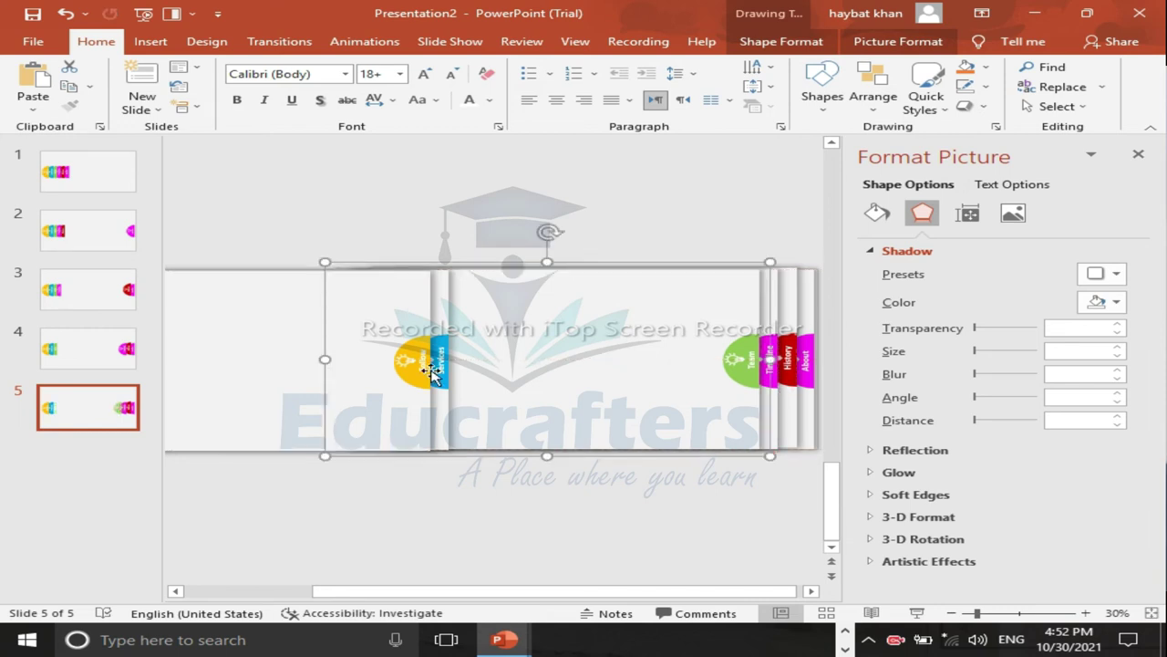
left_click(102, 422)
key("ctrl+d")
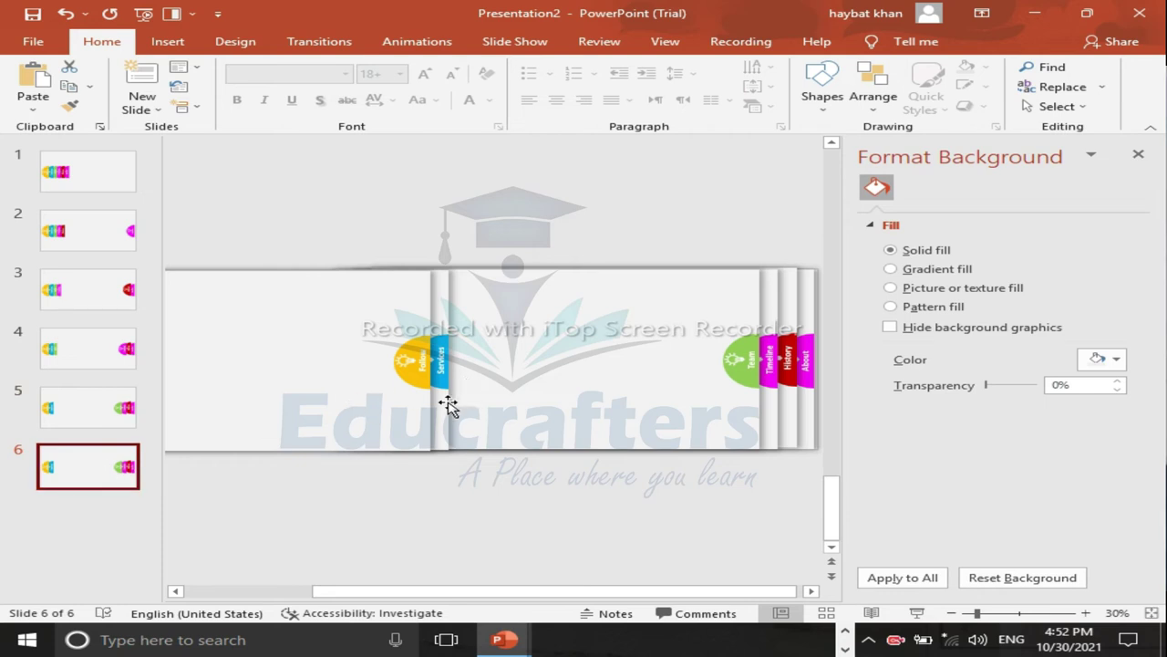
Step: Move slide 6's blue Services panel beside the Team tab and duplicate it as slide 7
left_click_drag(440, 404, 659, 397)
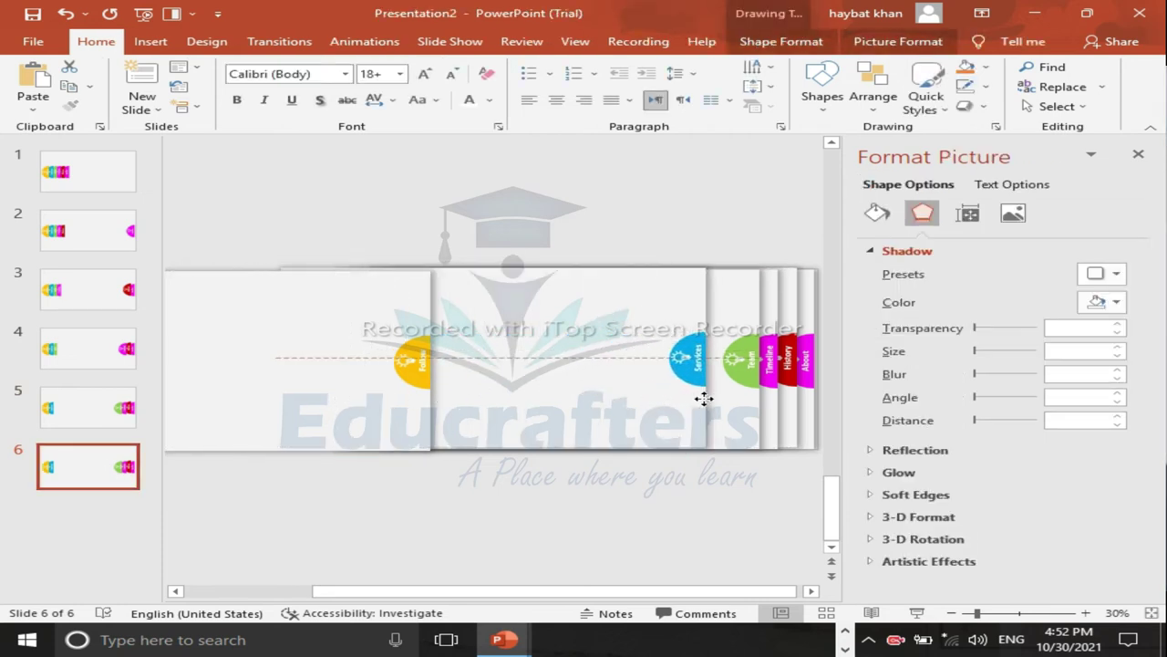
left_click_drag(658, 396, 735, 399)
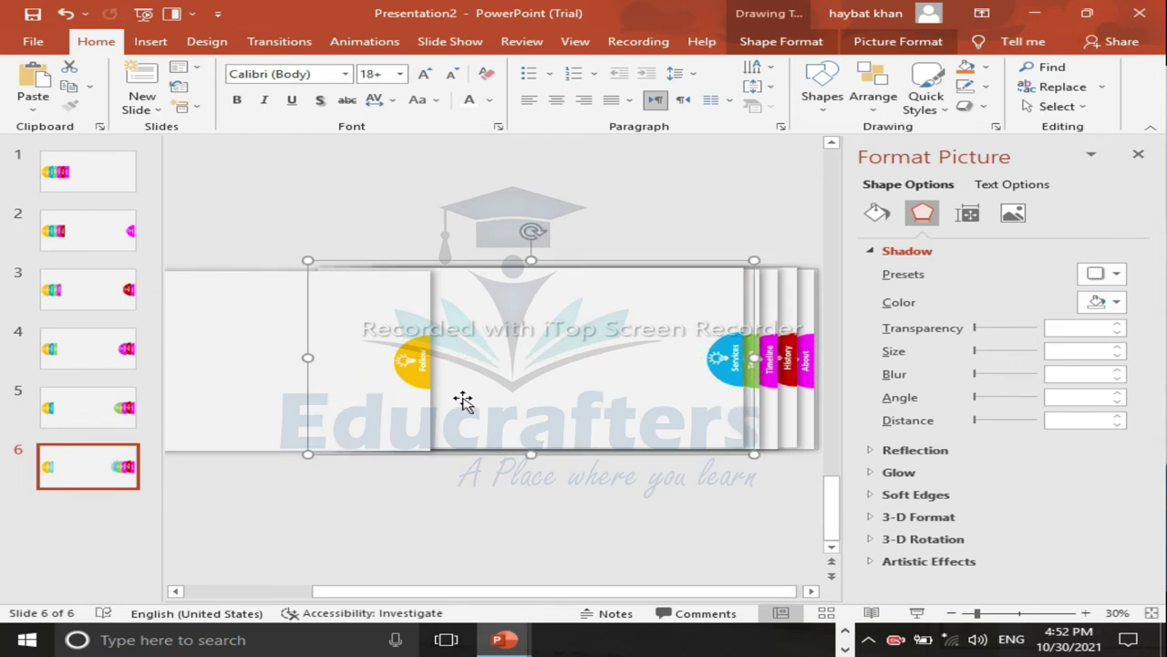
left_click(100, 465)
key("ctrl+d")
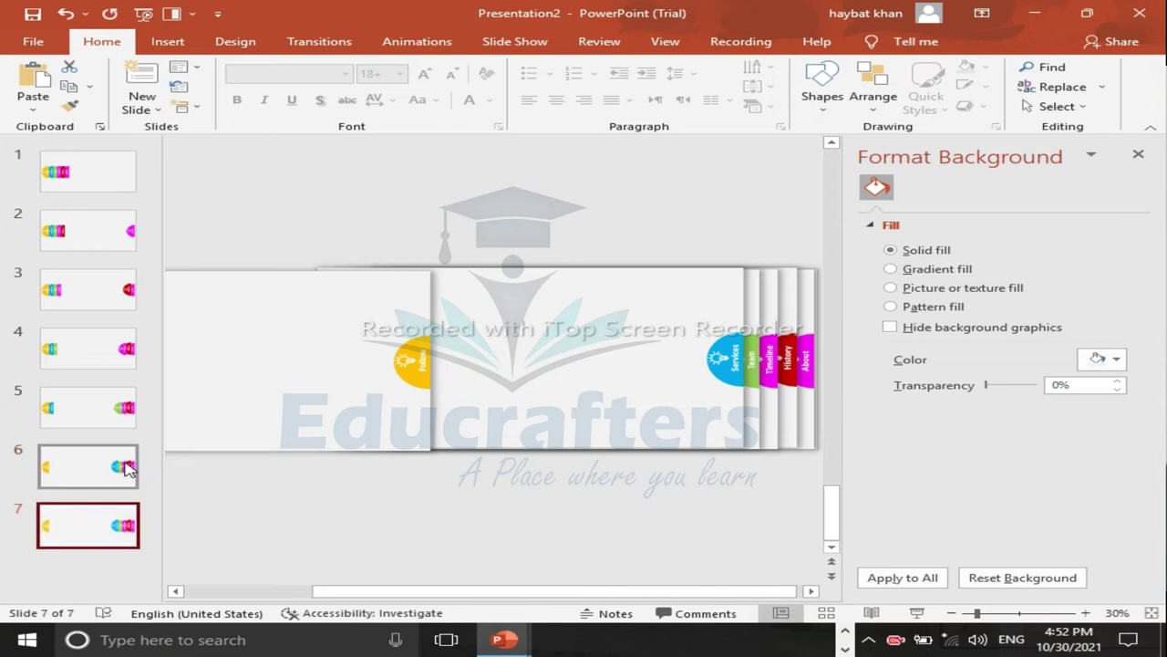
Step: Move slide 7's yellow Follow panel into the right stack, then return to slide 1
left_click_drag(339, 387, 629, 380)
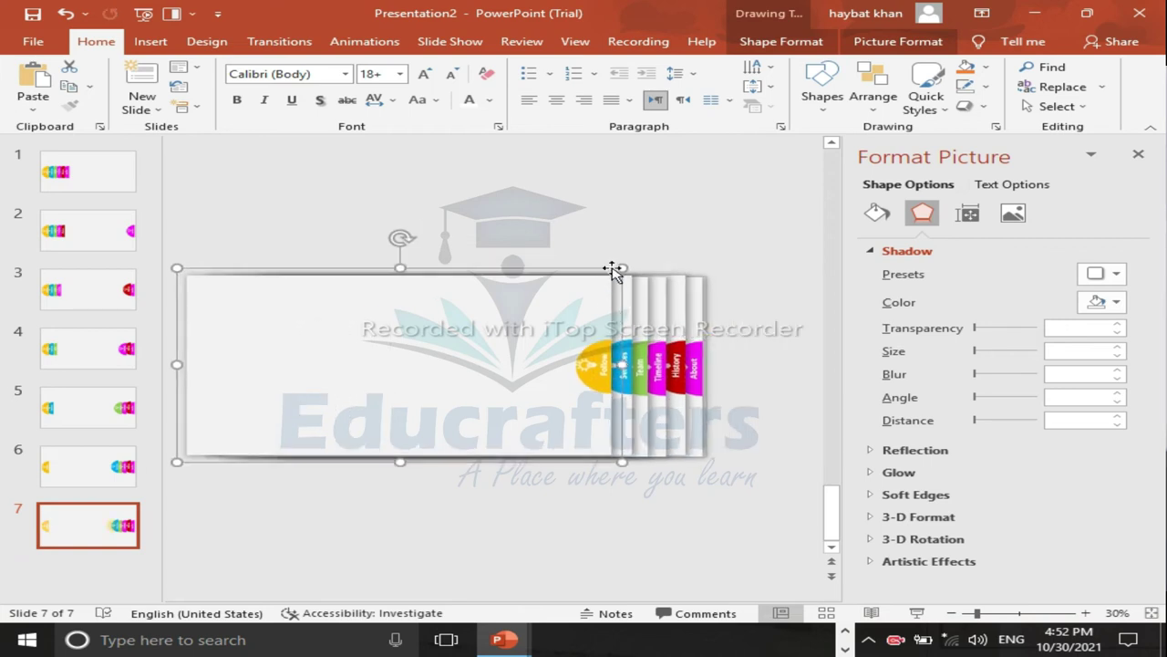
left_click(646, 195)
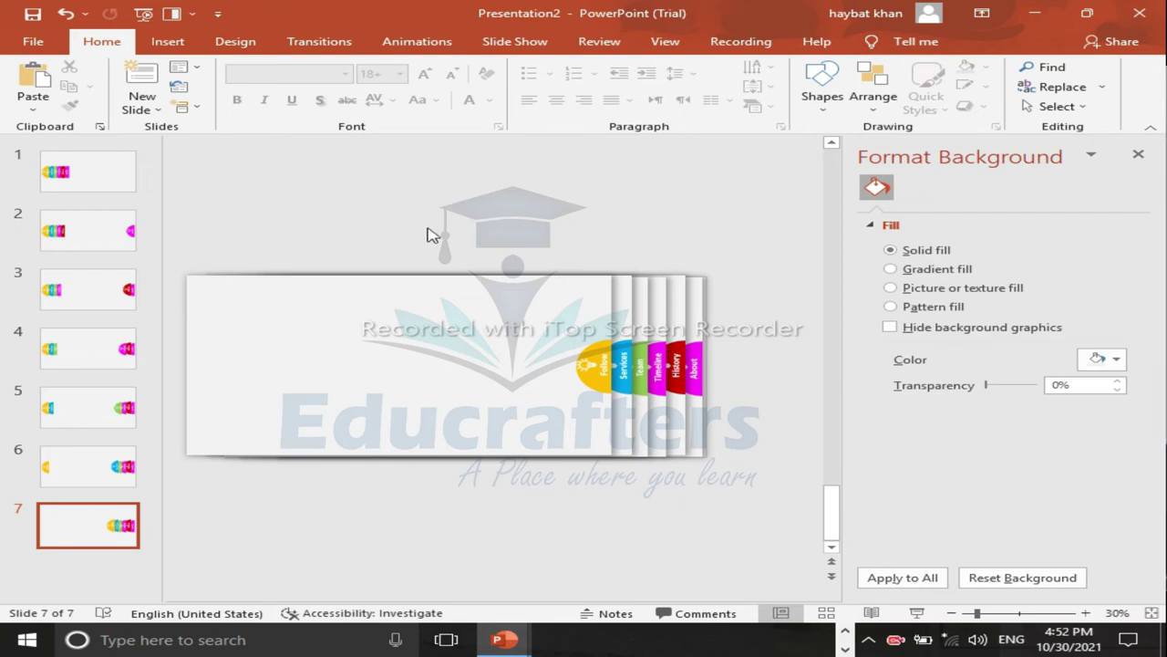
left_click(108, 187)
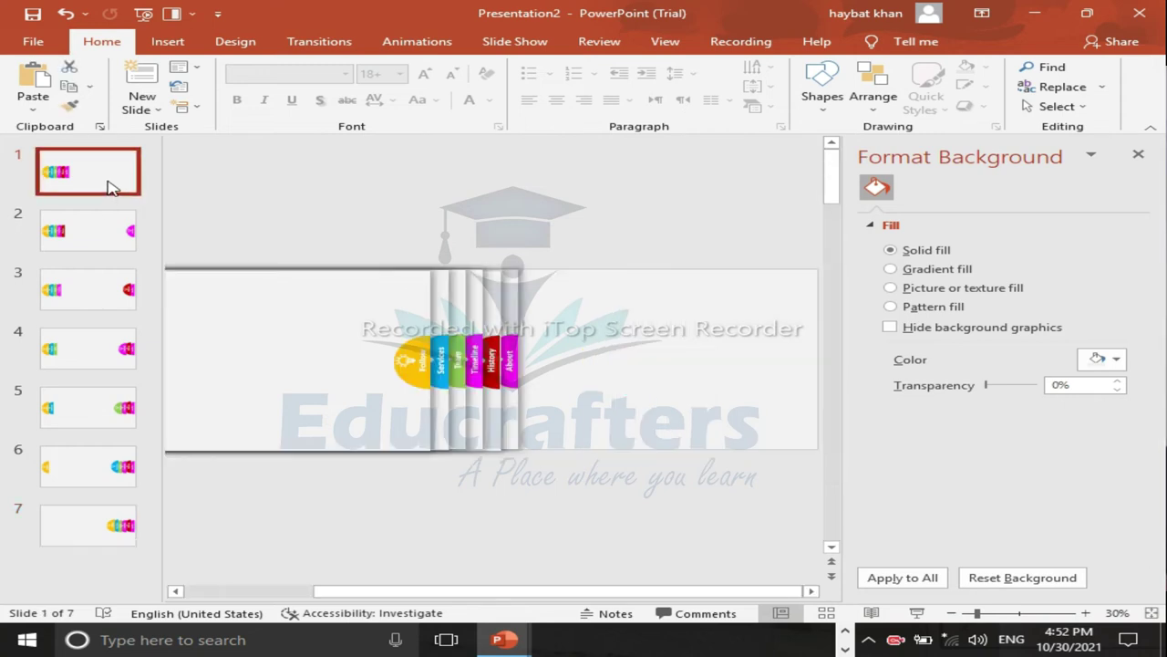
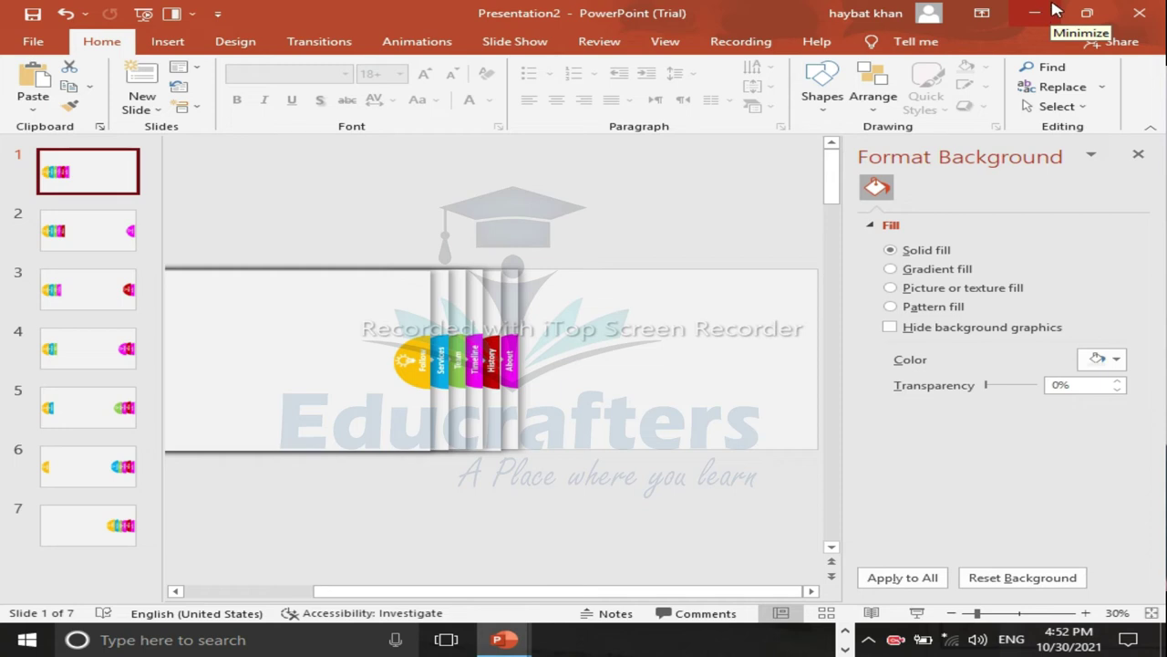
Step: Bring Presentation2 back to the front and zoom its slide view to 40%
left_click(1044, 11)
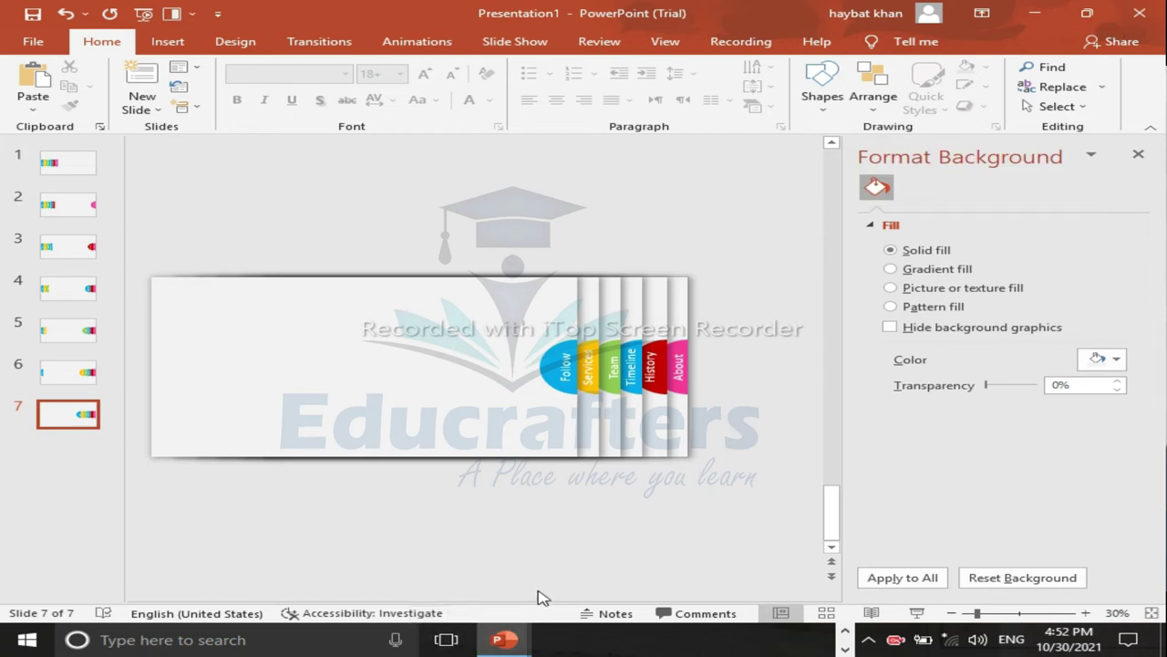
left_click(83, 164)
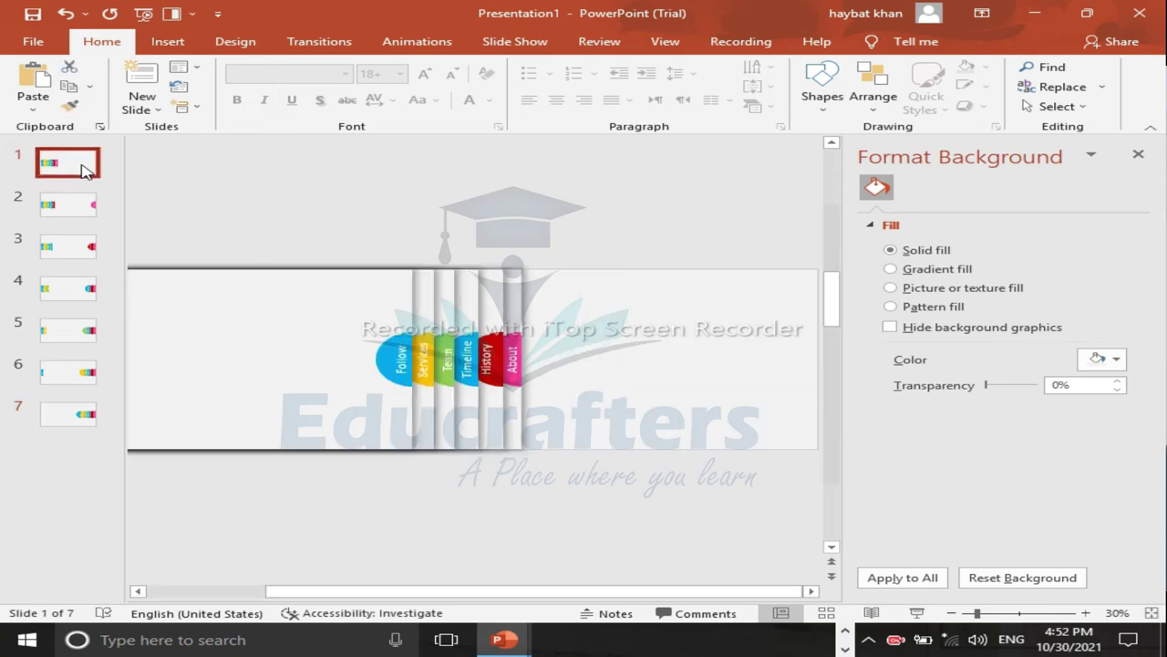
left_click(504, 639)
left_click(560, 597)
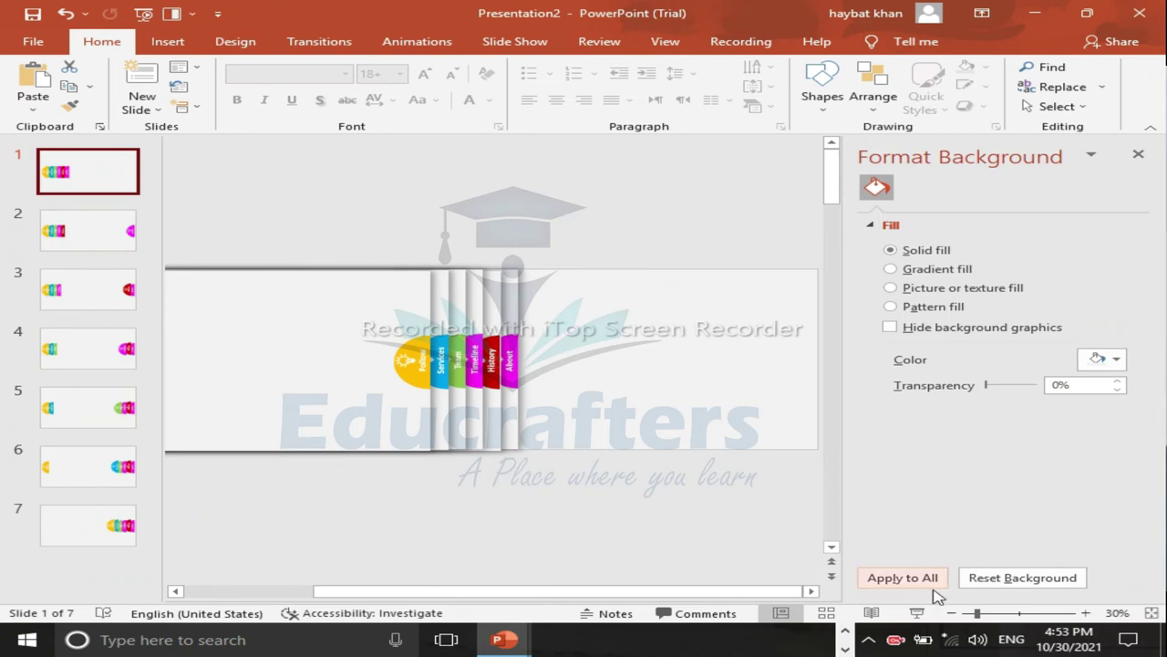
left_click(1085, 613)
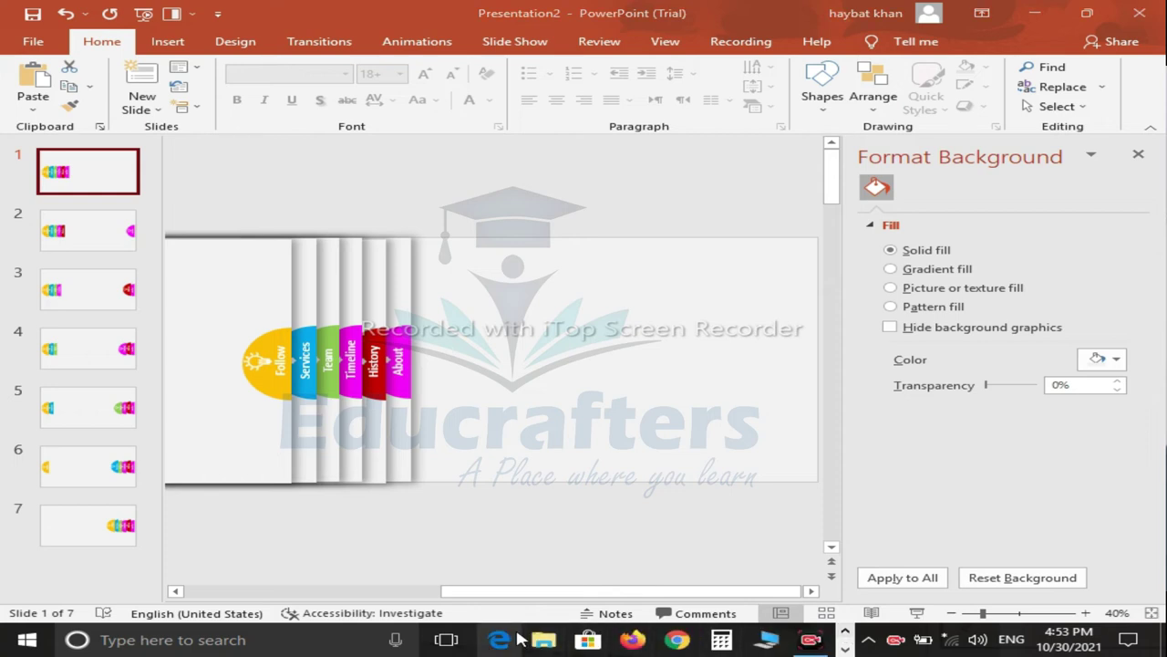
Step: Open the WELCOME file from the presentation folder on Local Disk (E:)
left_click(543, 639)
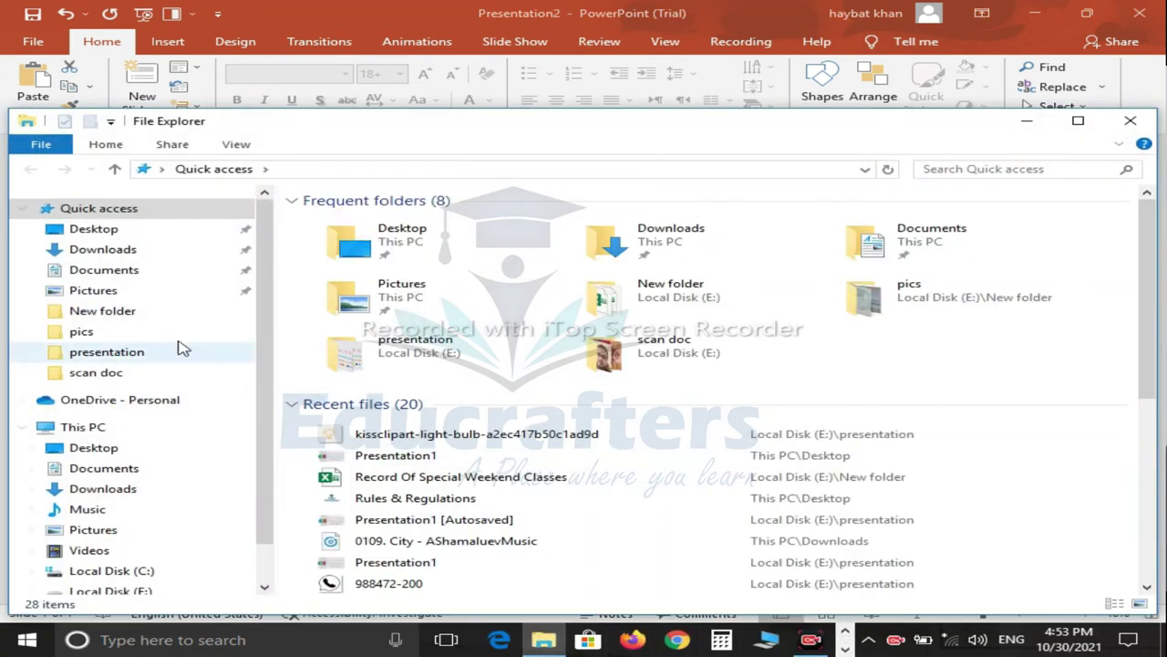
left_click(453, 370)
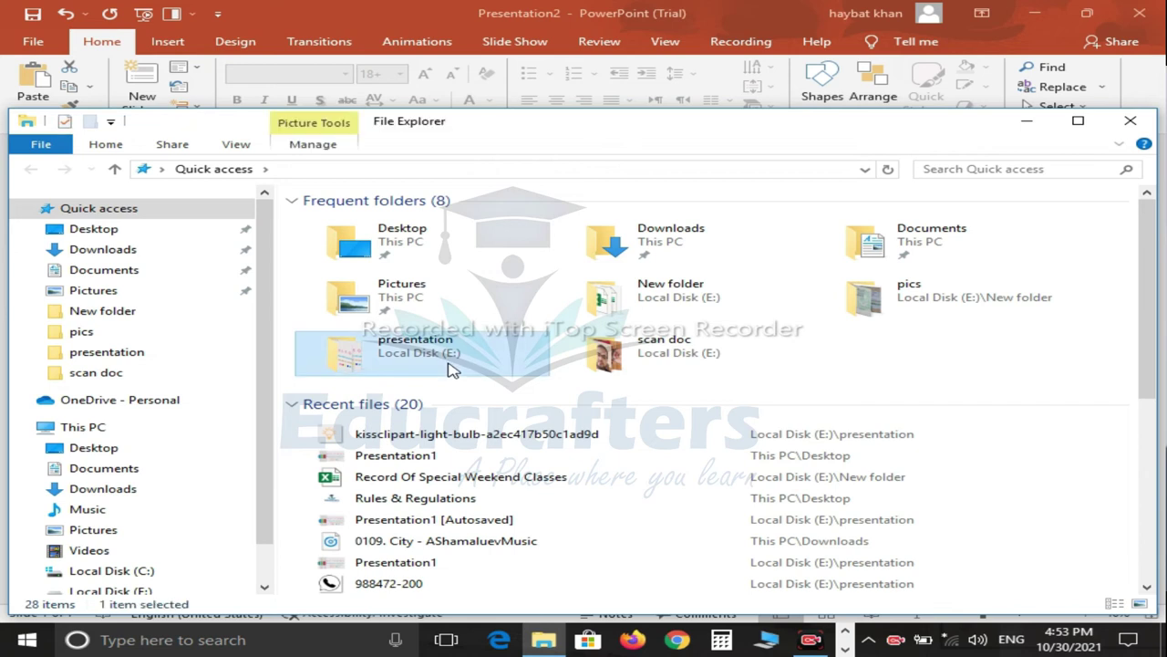
double_click(454, 369)
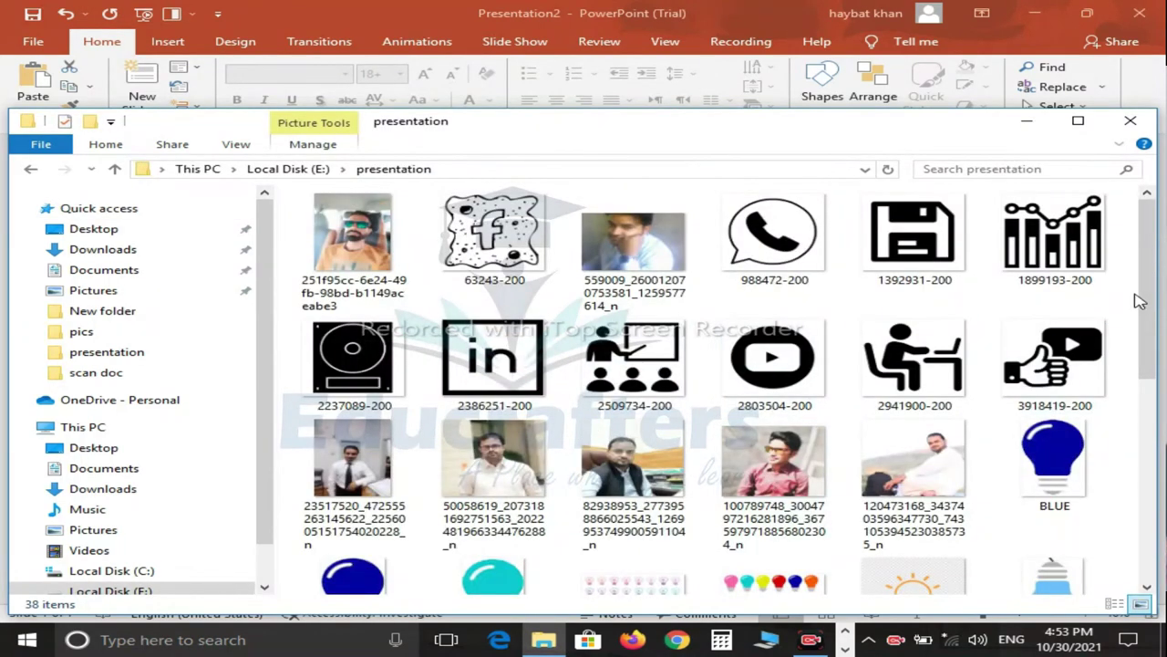
left_click_drag(1142, 301, 1161, 474)
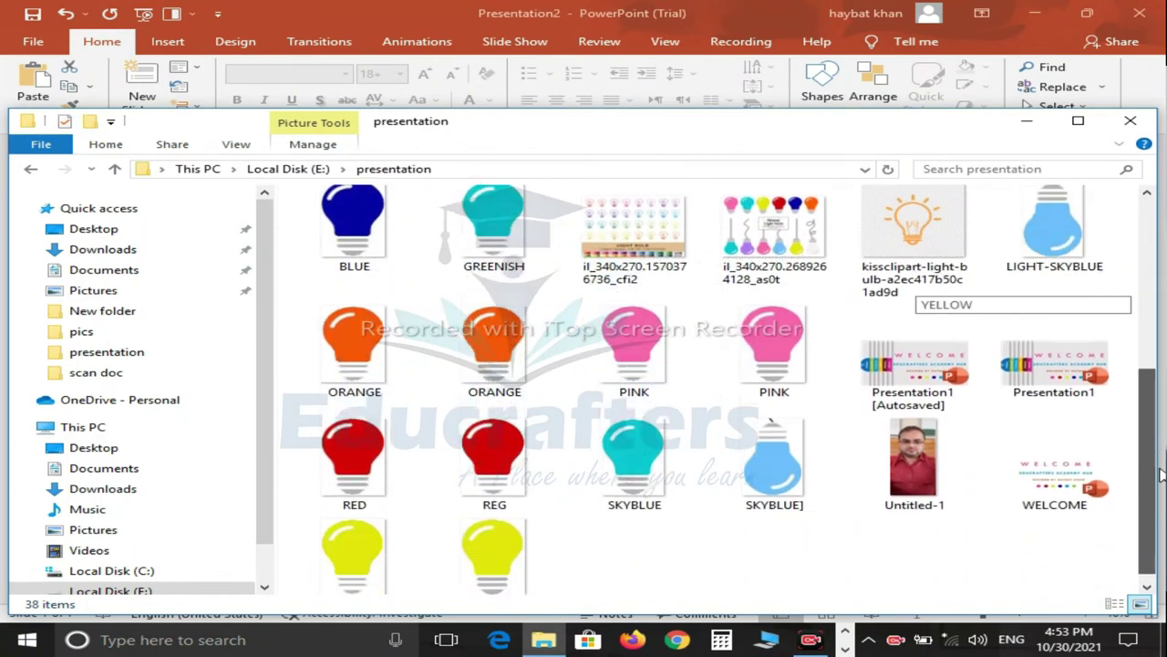
double_click(1029, 451)
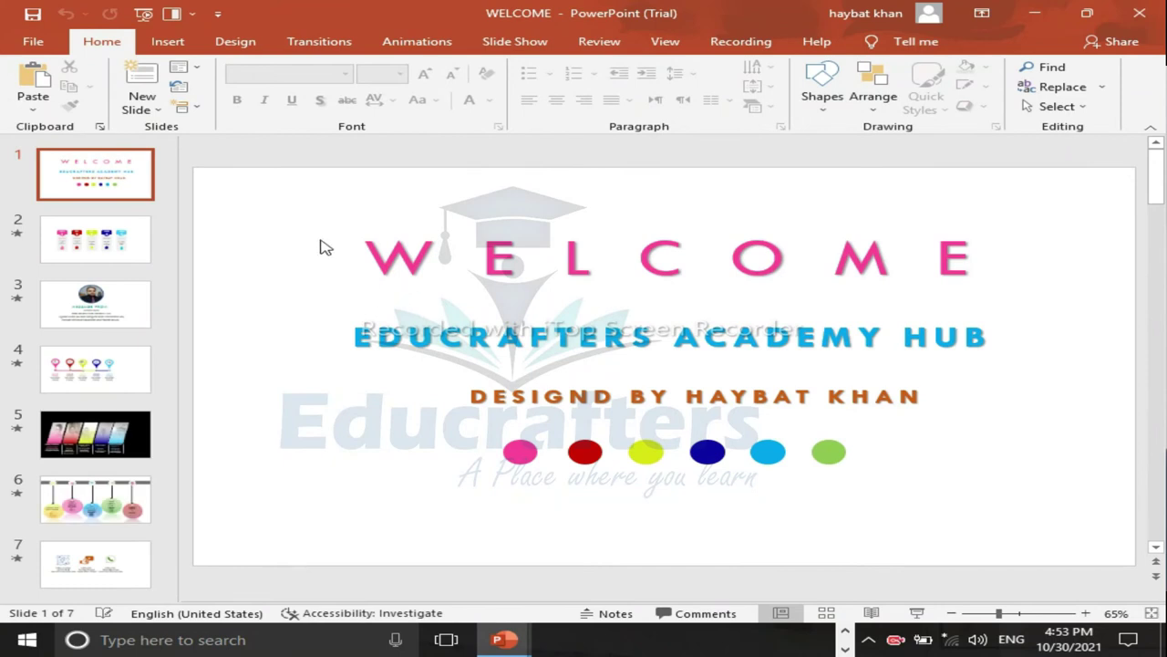
Step: Paste WELCOME's title, EDUCRAFTERS ACADEMY HUB subtitle and coloured dots onto slide 1, right of the tabs
key("ctrl+a")
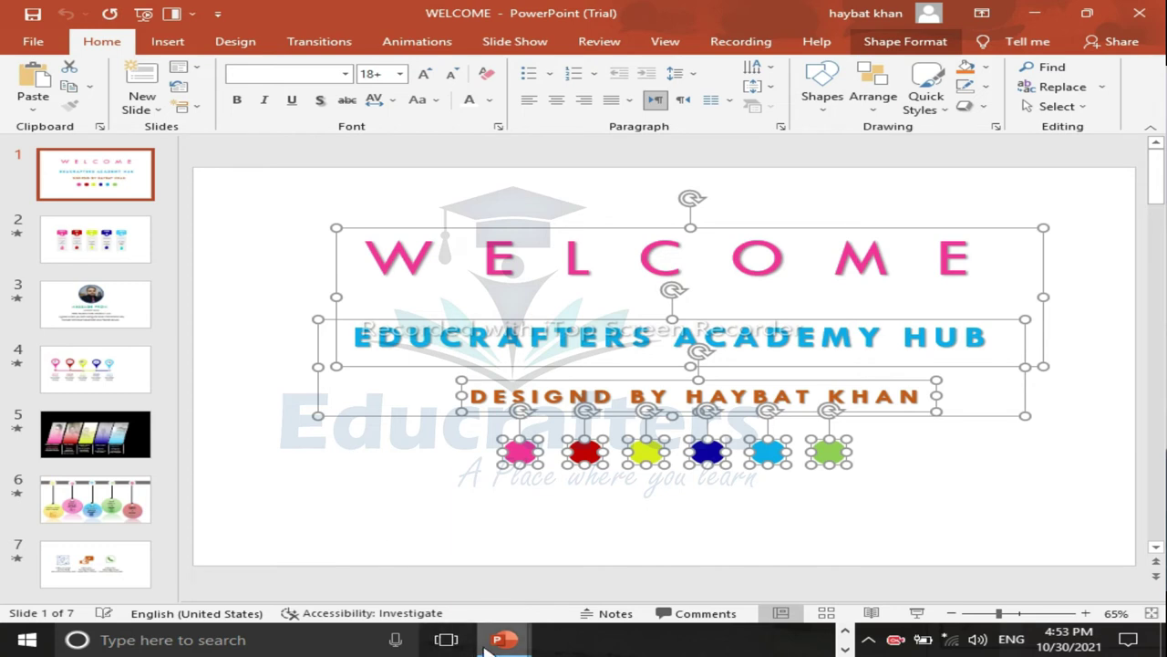
mouse_move(504, 639)
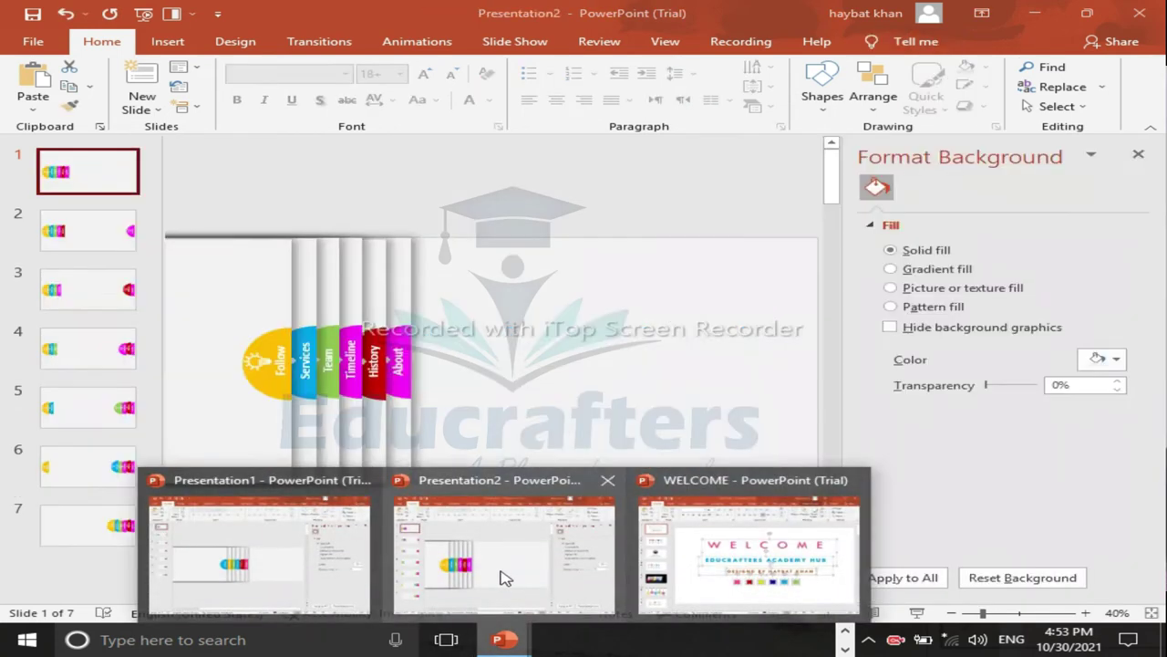
left_click(501, 588)
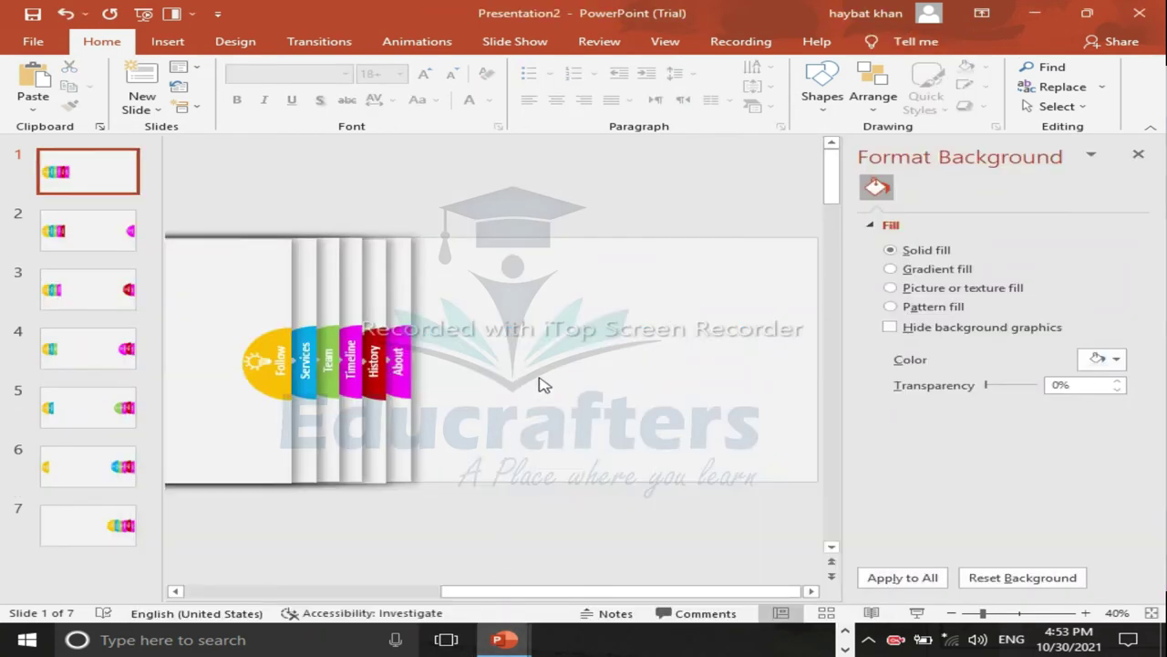
key("ctrl+v")
mouse_move(648, 274)
left_mouse_down()
mouse_move(741, 279)
mouse_move(730, 282)
left_mouse_up()
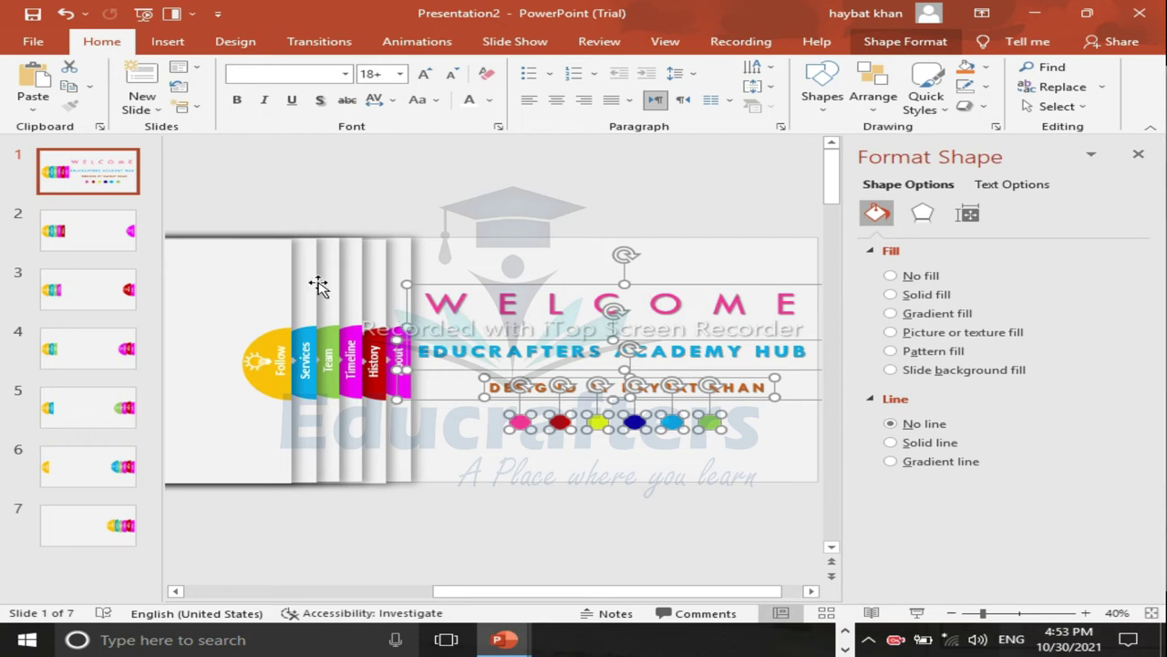
left_click(105, 239)
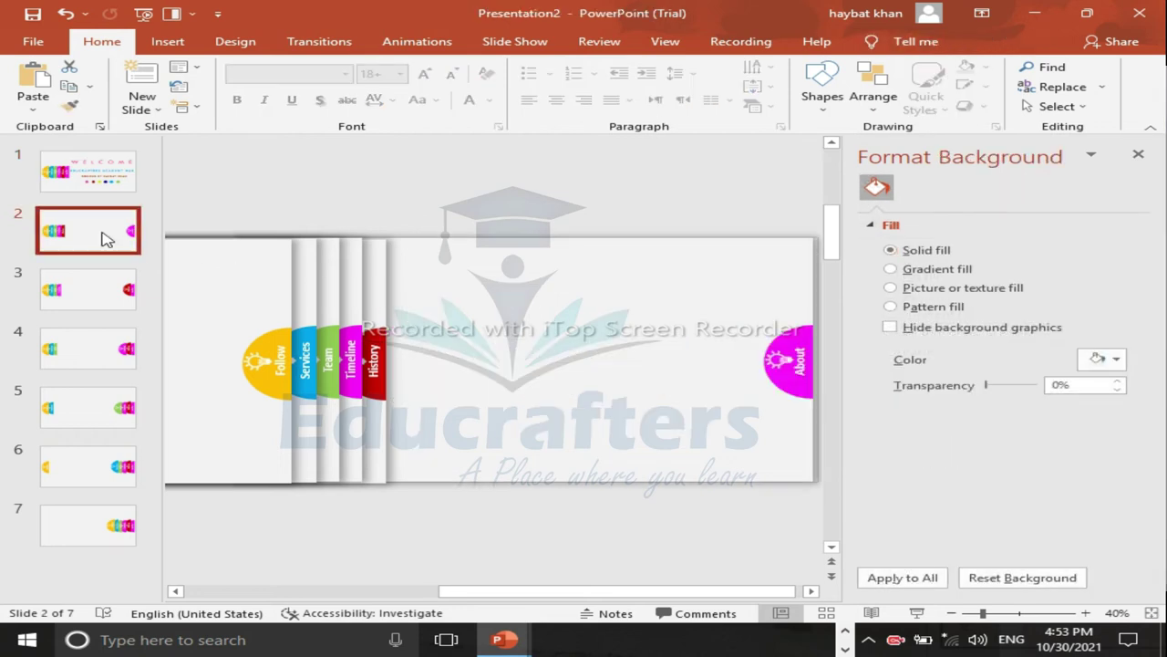
Step: Select the circular photo and MESSAGE FROM text on WELCOME's slide 3
left_click(505, 641)
left_click(698, 566)
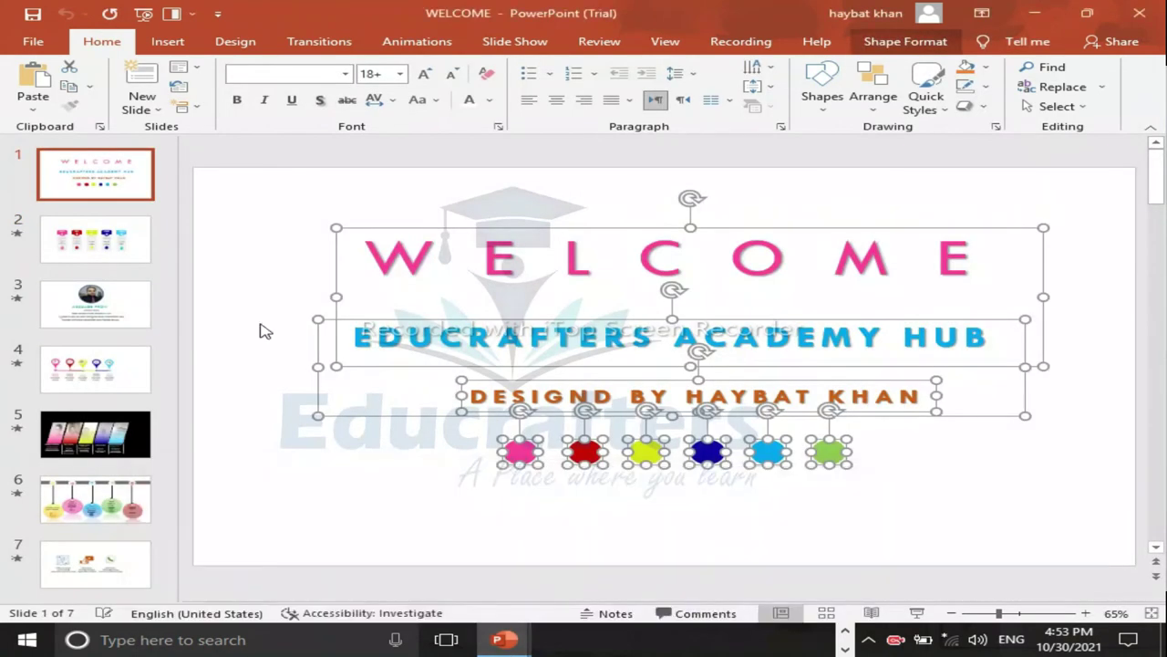
left_click(85, 310)
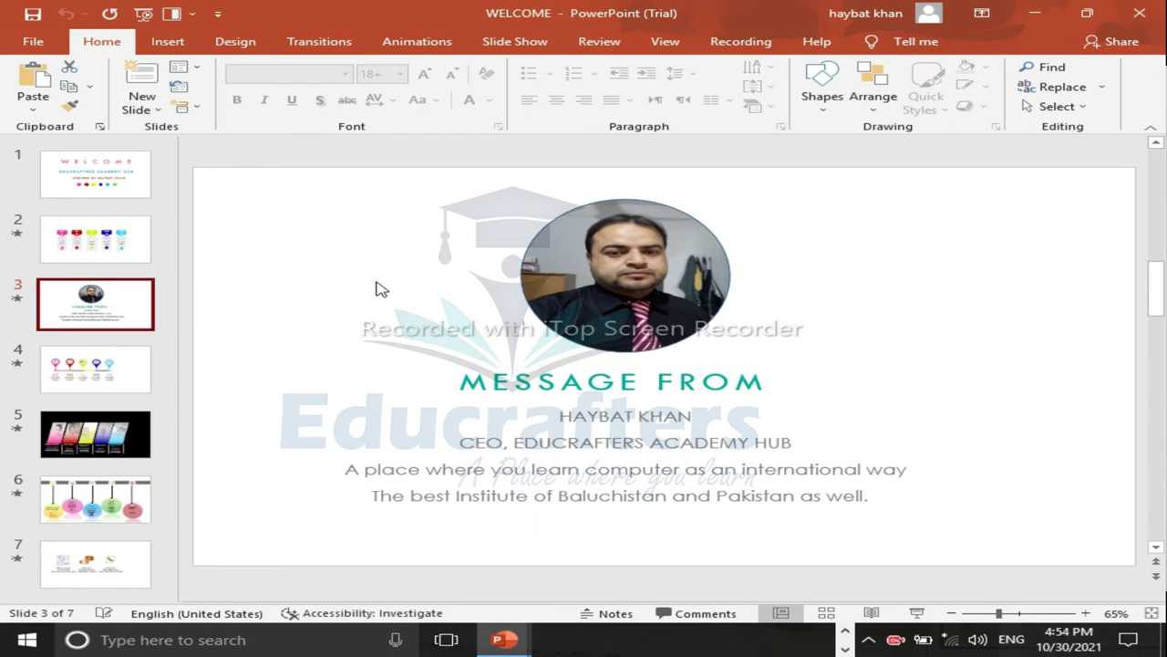
key("ctrl+a")
left_click(381, 288)
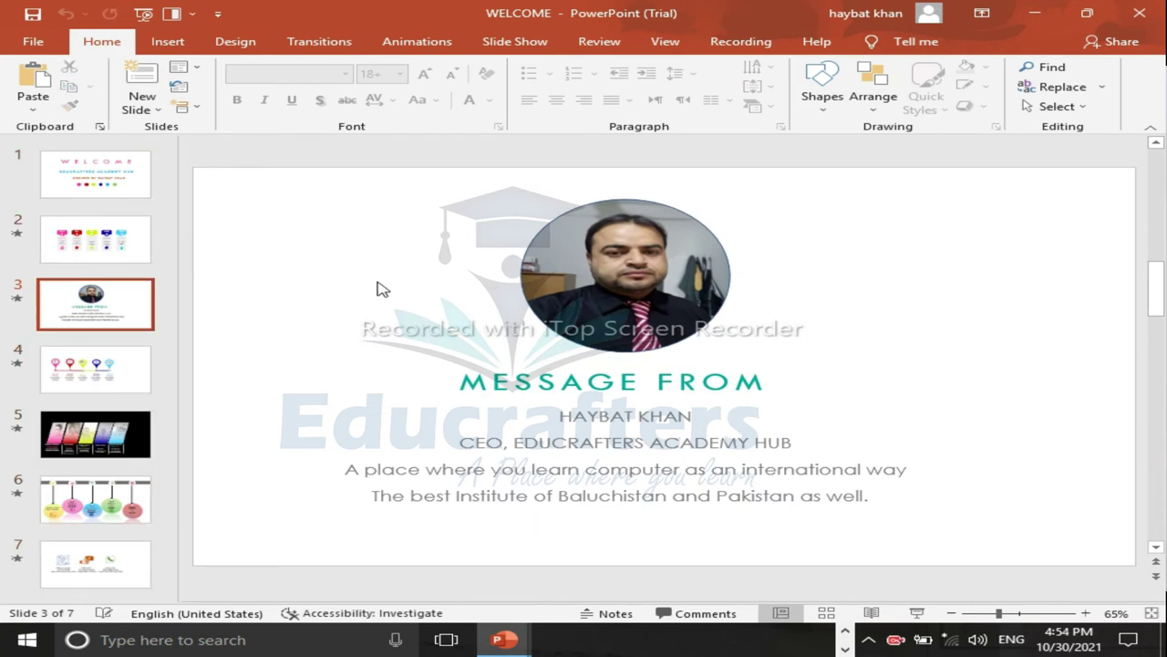
key("ctrl+a")
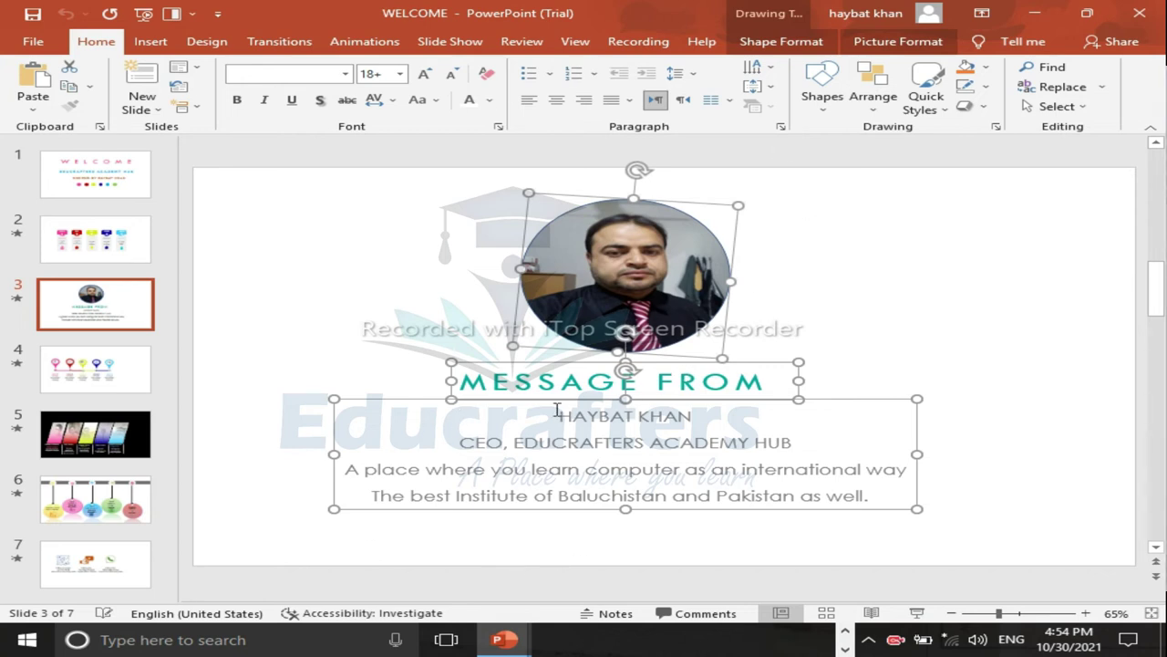
Step: Paste the photo and message text onto Presentation2 slide 2, shifted slightly right
left_click(504, 640)
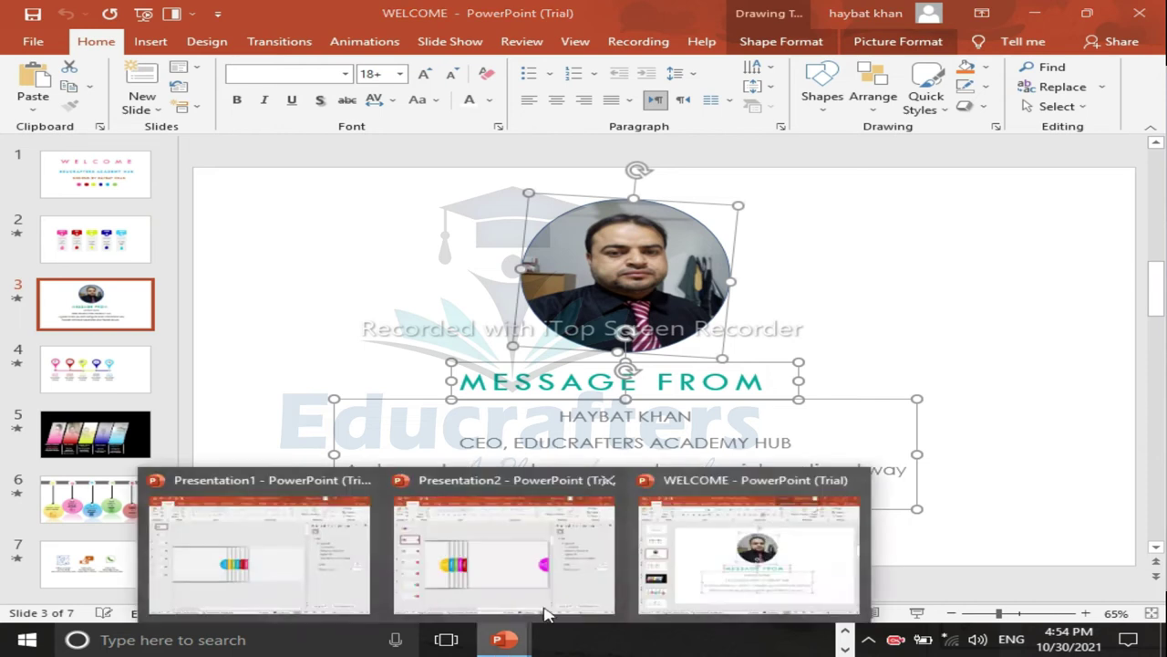
left_click(538, 564)
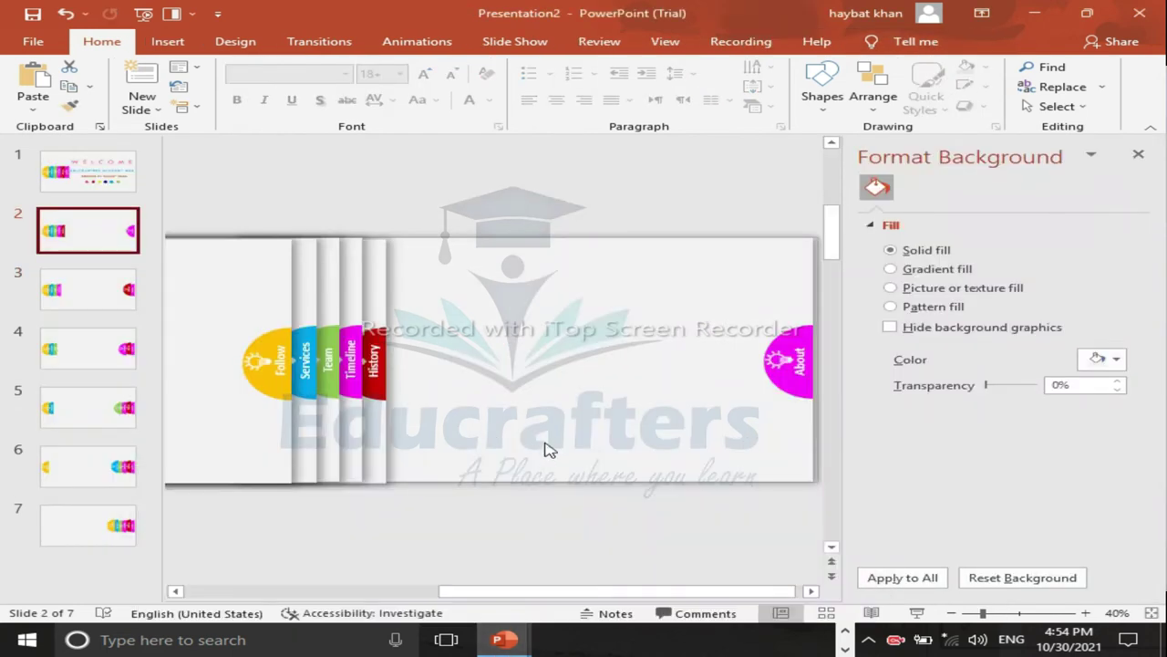
key("ctrl+v")
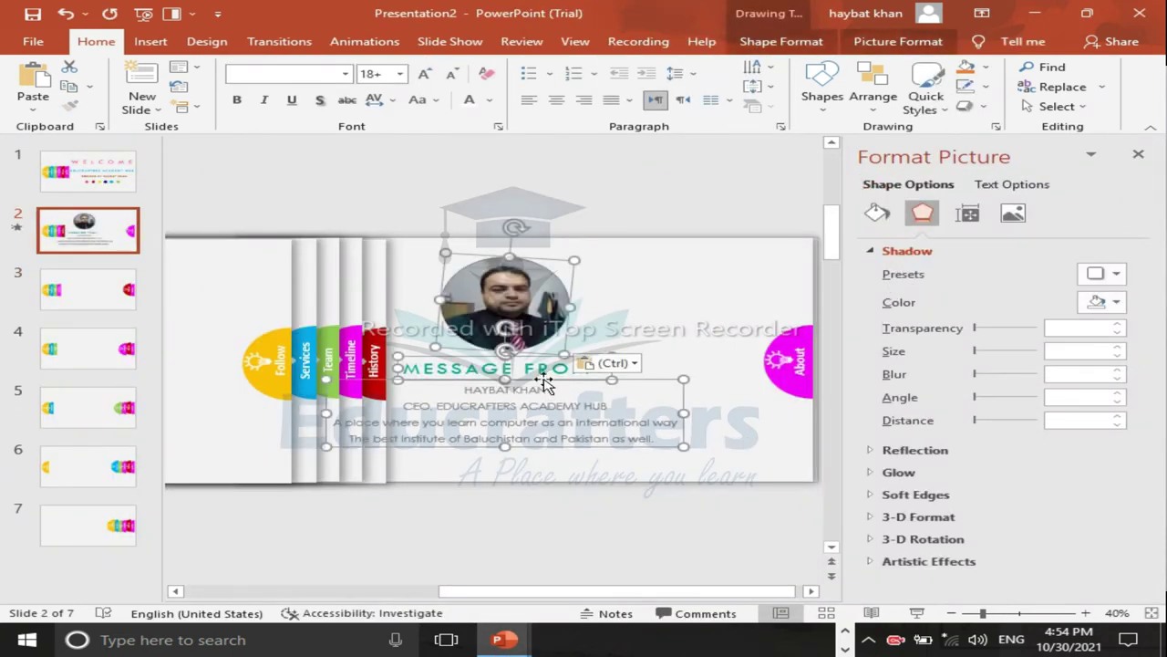
left_click_drag(544, 383, 621, 374)
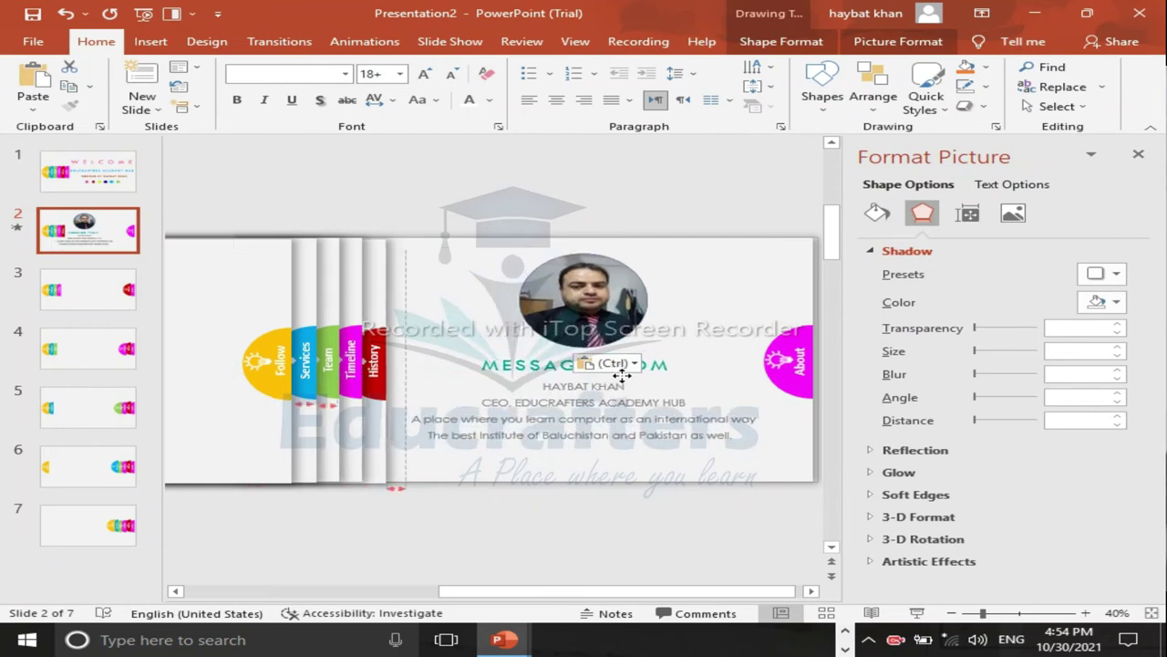
left_click_drag(621, 373, 629, 375)
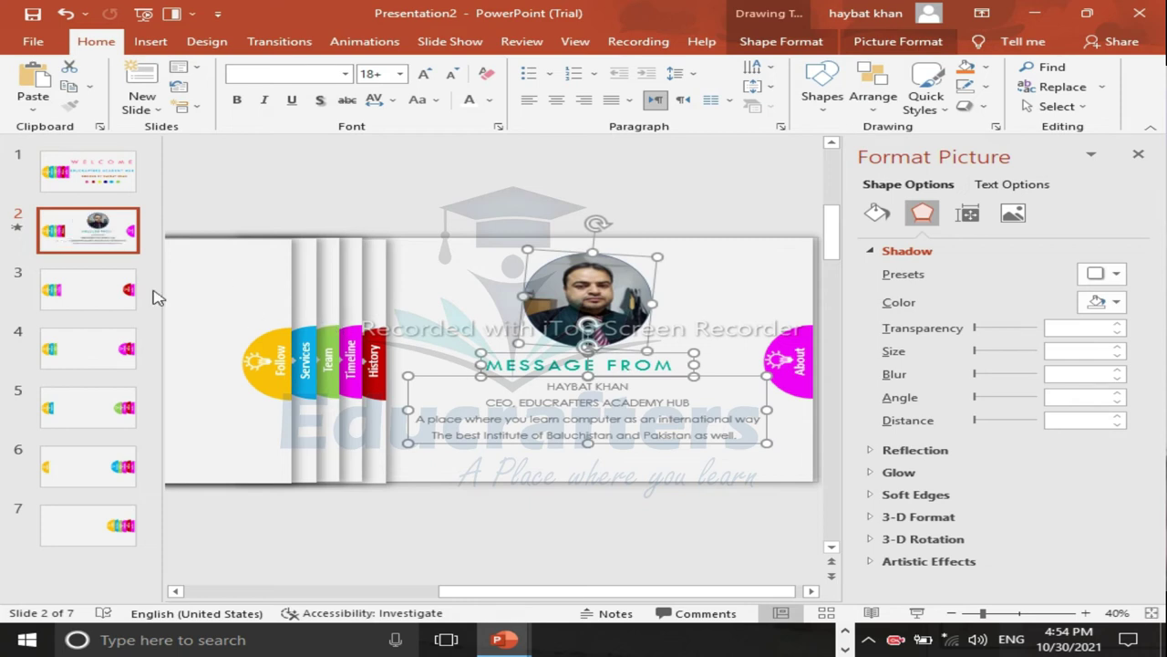
left_click(87, 296)
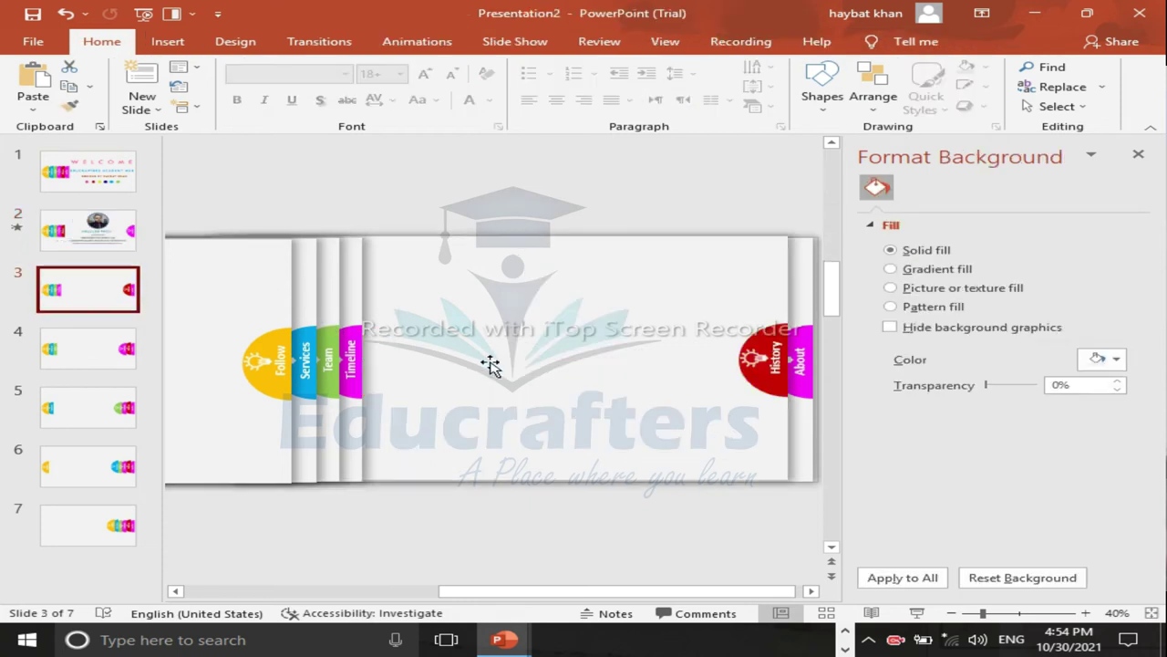
mouse_move(504, 640)
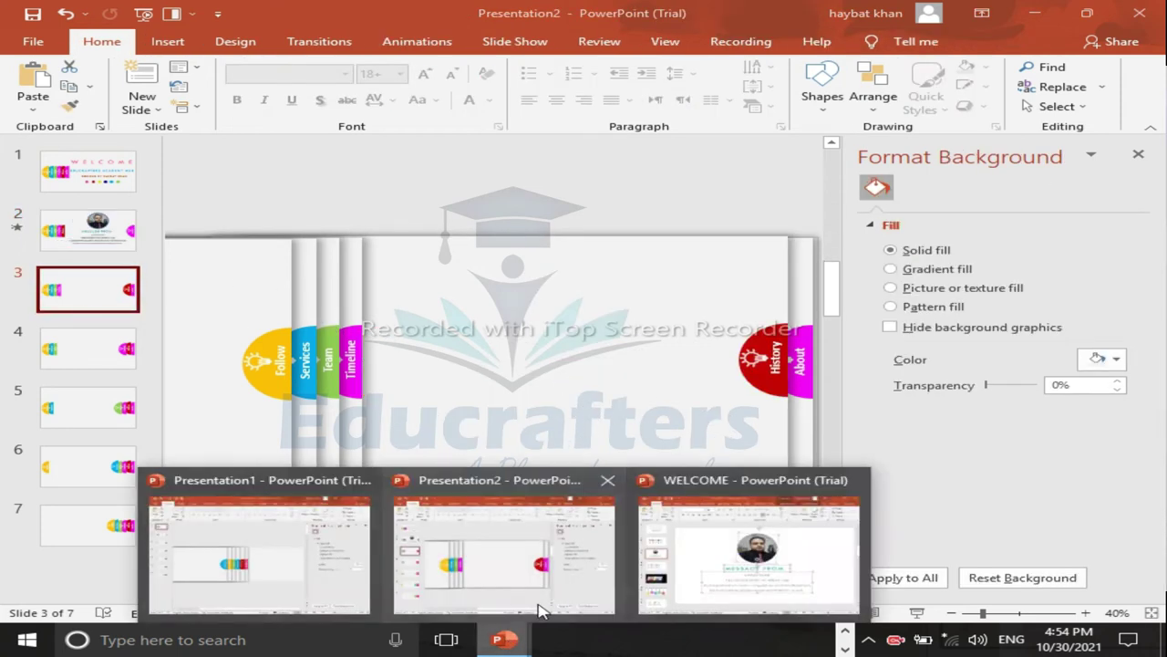
Step: Copy the five HEADING pins, 1st through 5th YEAR, onto slide 3, nudged right
left_click(775, 583)
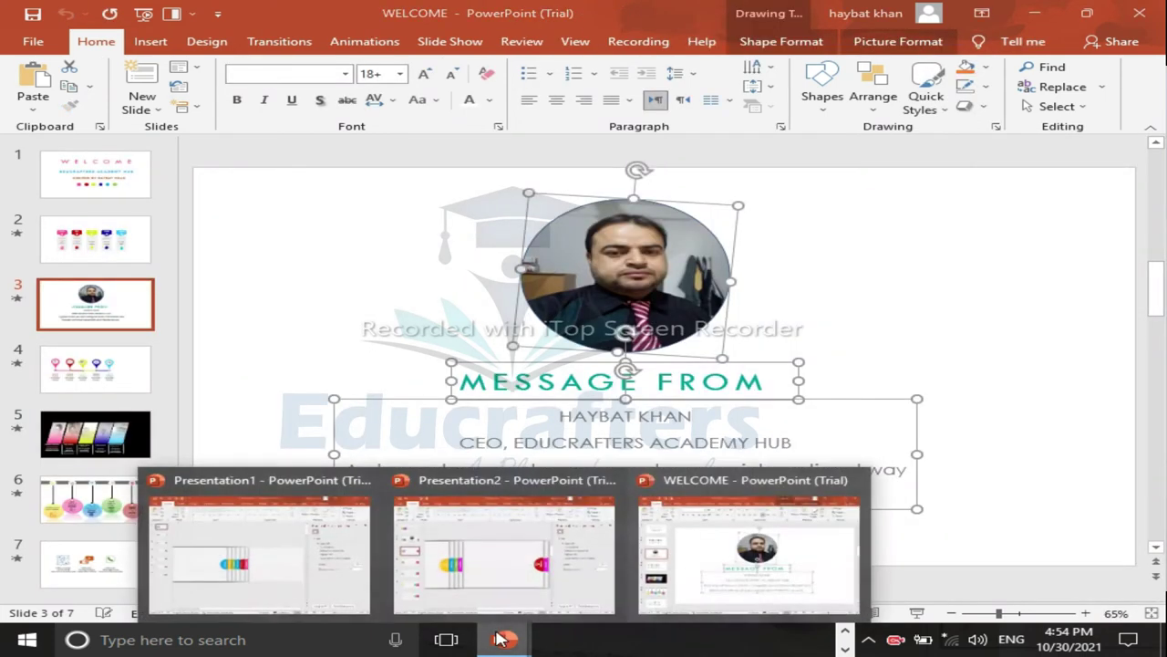
left_click(740, 576)
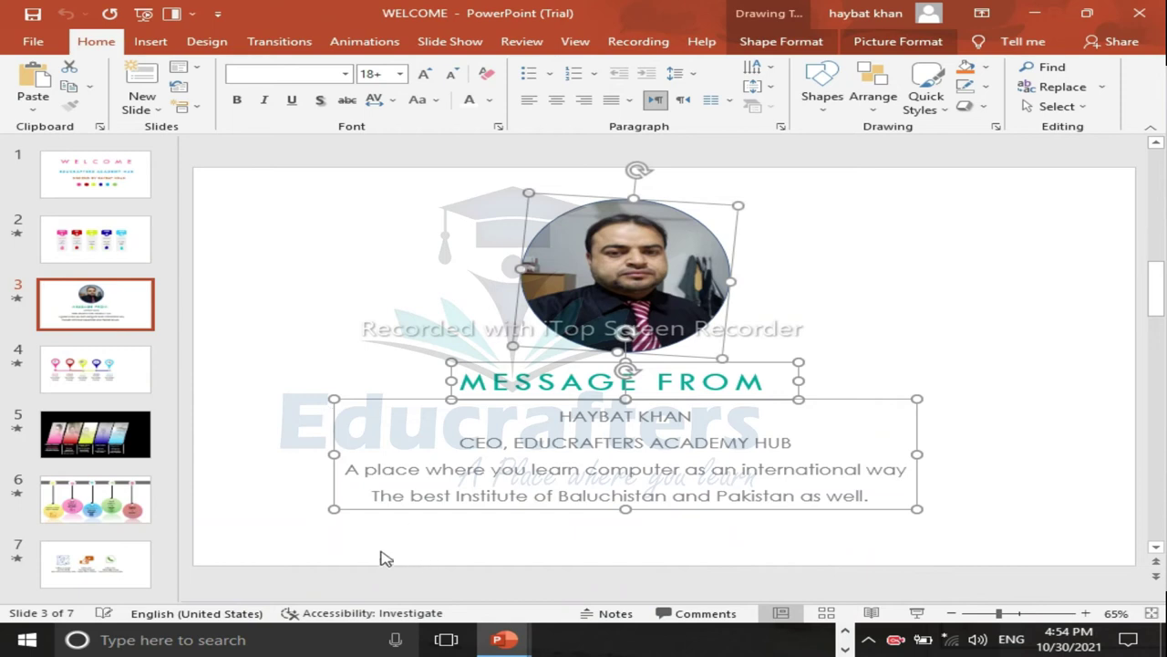
left_click(91, 369)
left_click(90, 248)
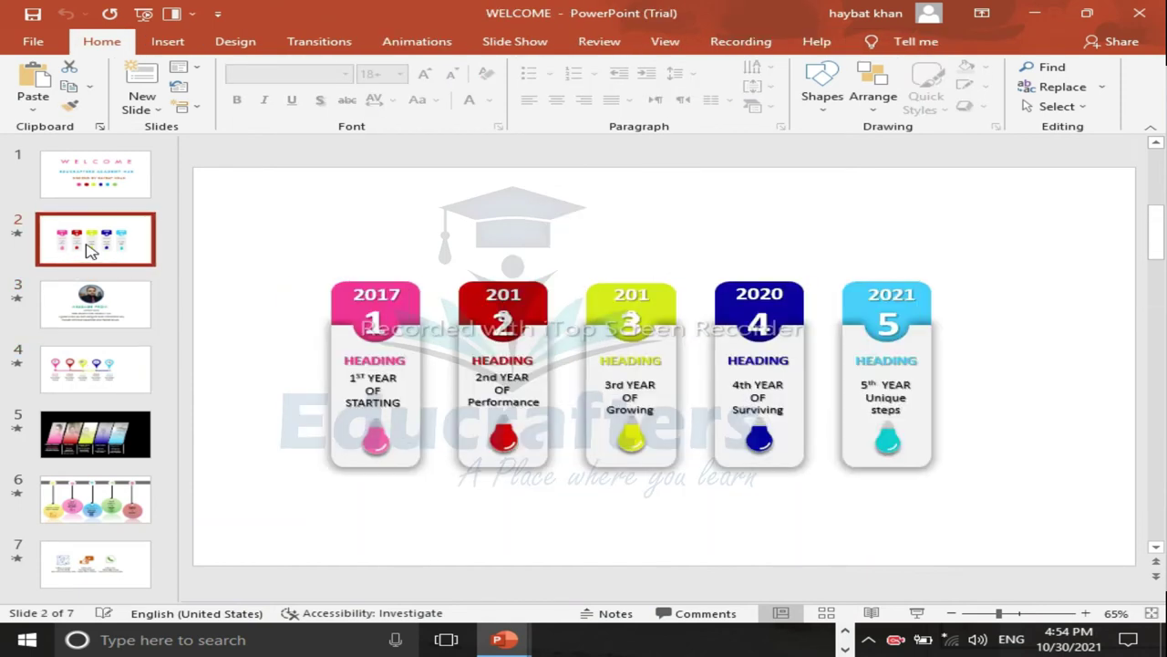
left_click_drag(253, 260, 970, 498)
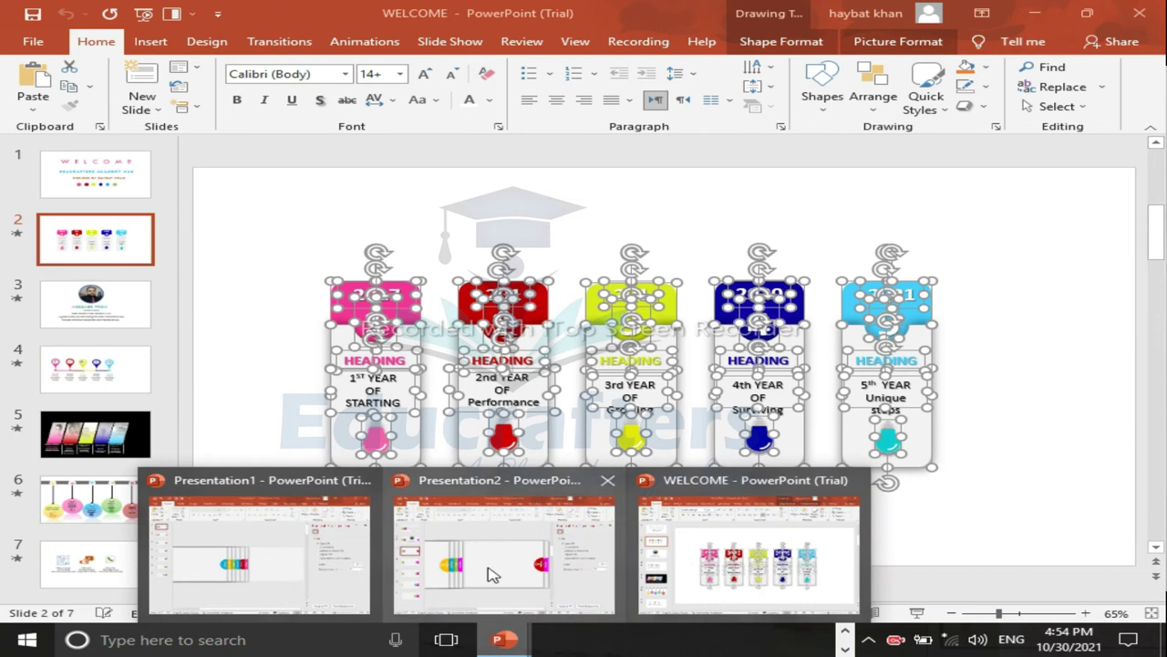
mouse_move(503, 639)
left_click(492, 575)
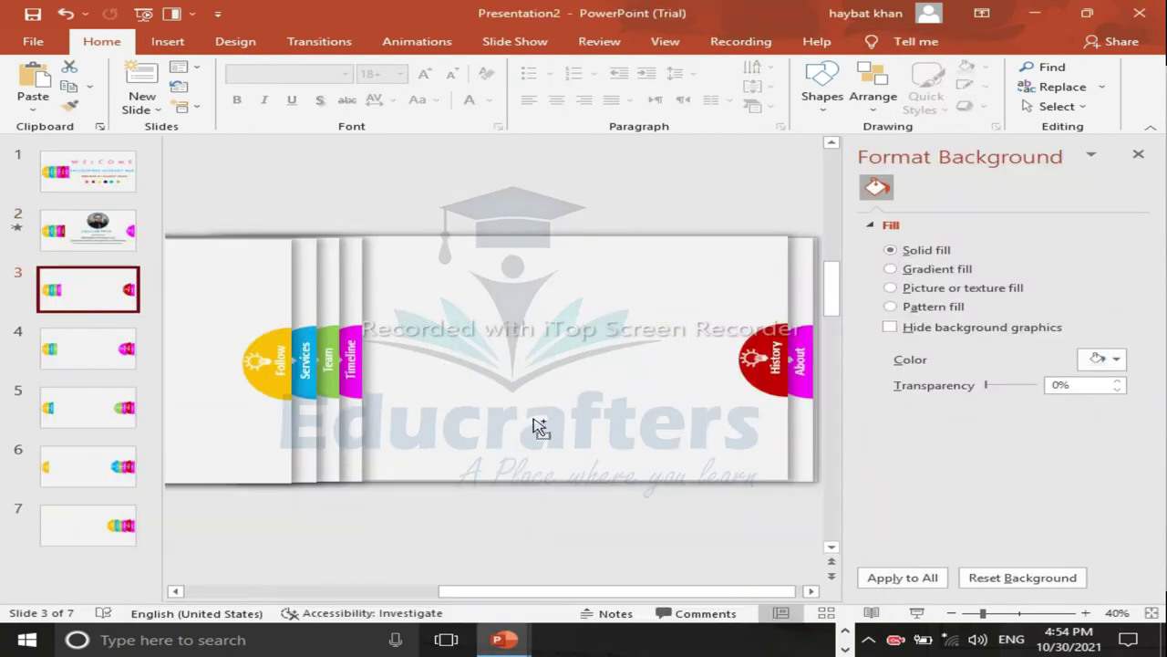
key("ctrl+v")
key("Right")
key("Right")
key("Right")
key("Right")
key("Right")
key("Right")
key("Right")
key("Right")
key("Right")
key("Right")
key("Right")
key("Right")
key("Right")
key("Right")
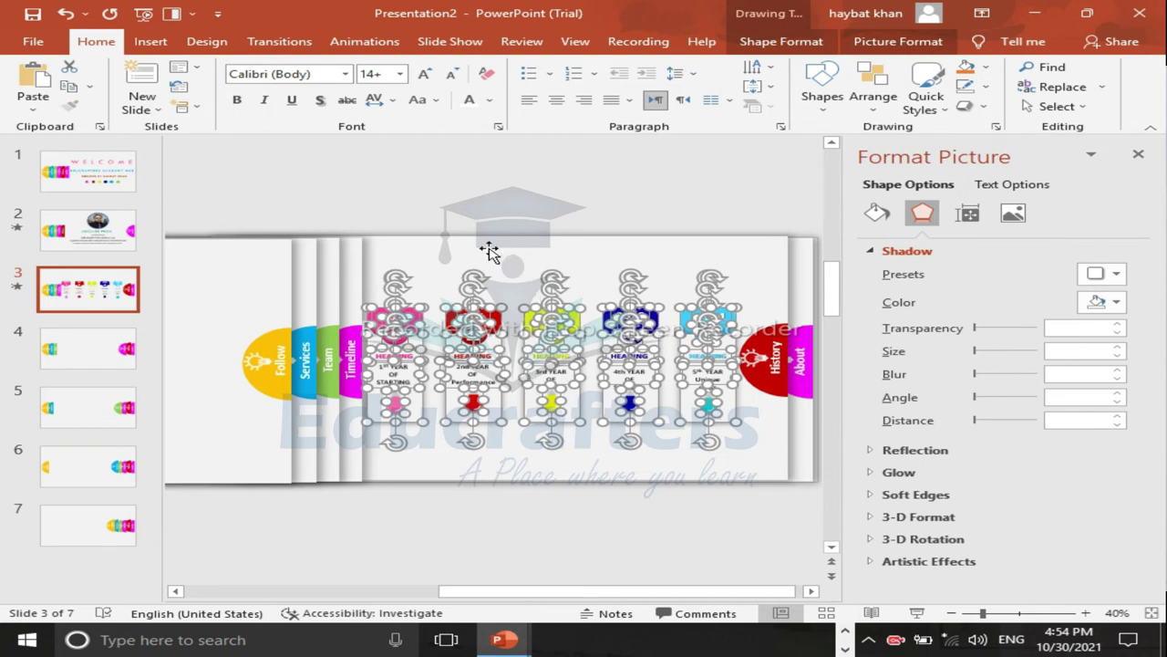
left_click(103, 357)
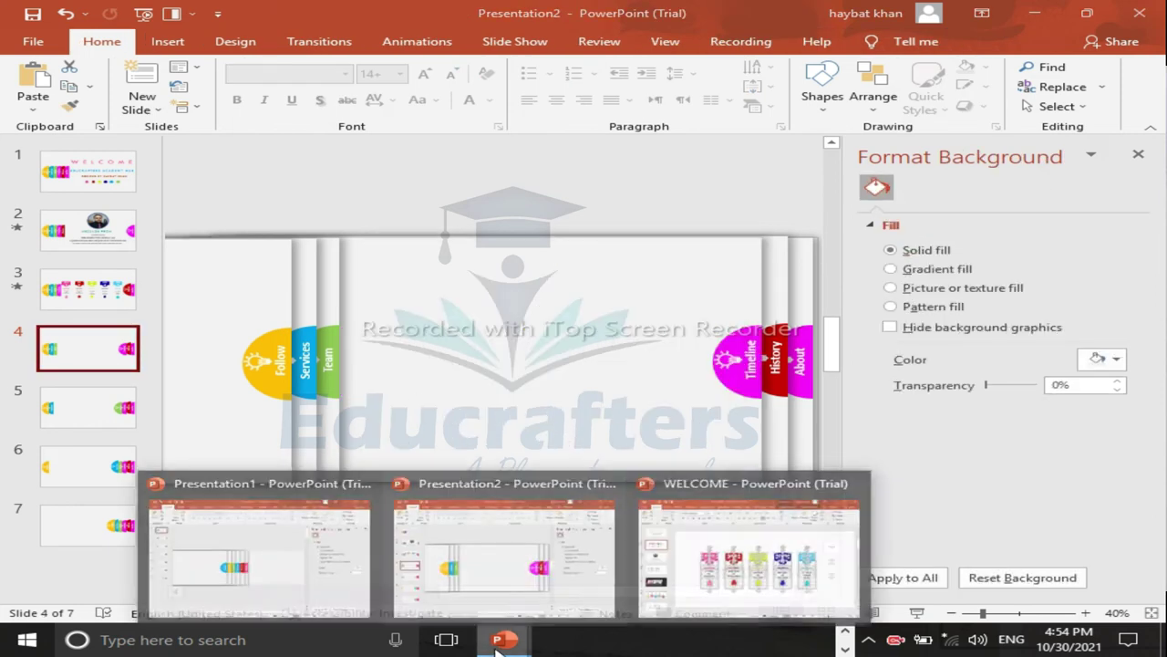
mouse_move(503, 639)
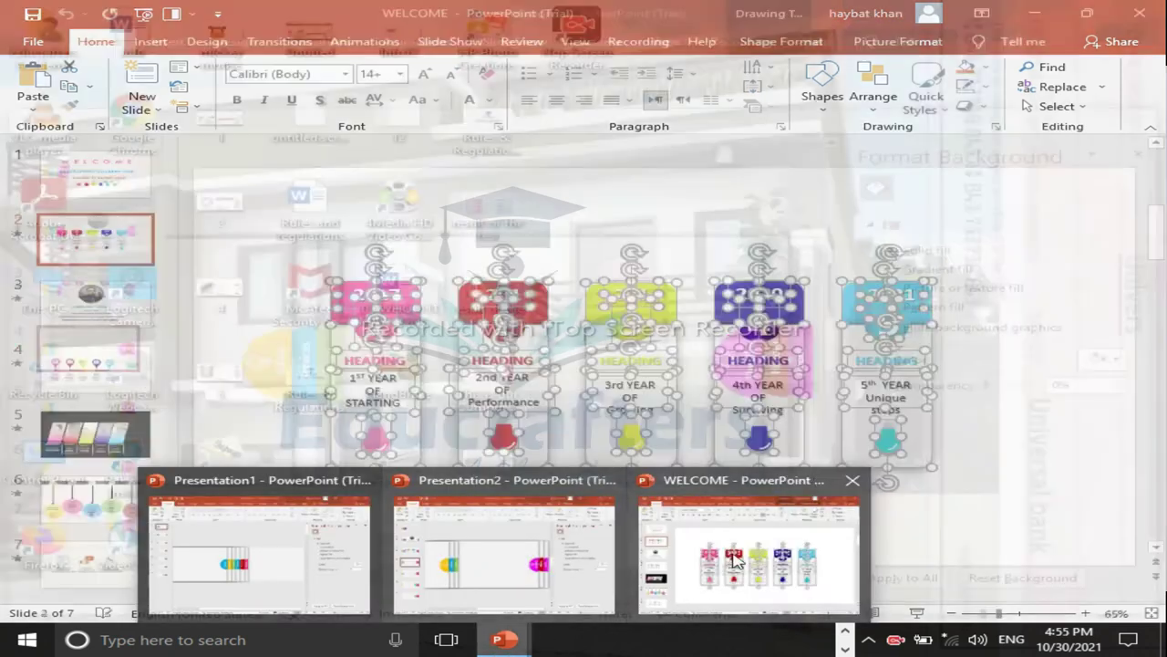
Step: Paste WELCOME's 2017–2021 timeline pins onto Presentation2 slide 4, nudged right and down
left_click(734, 558)
left_click(92, 371)
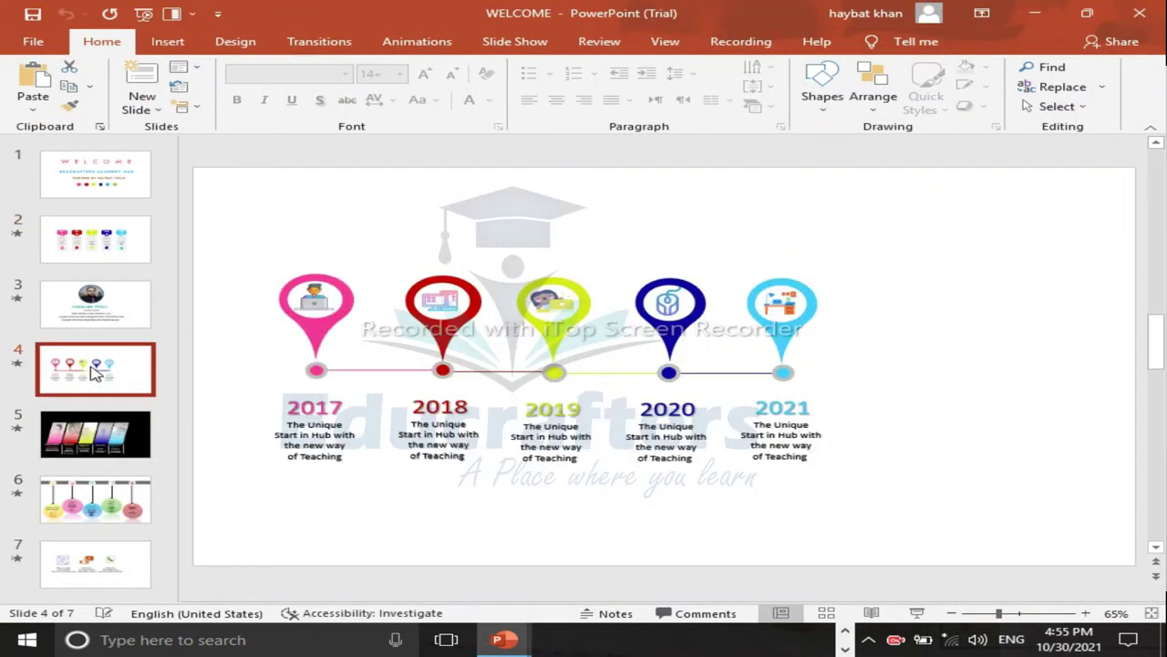
left_click_drag(885, 253, 149, 483)
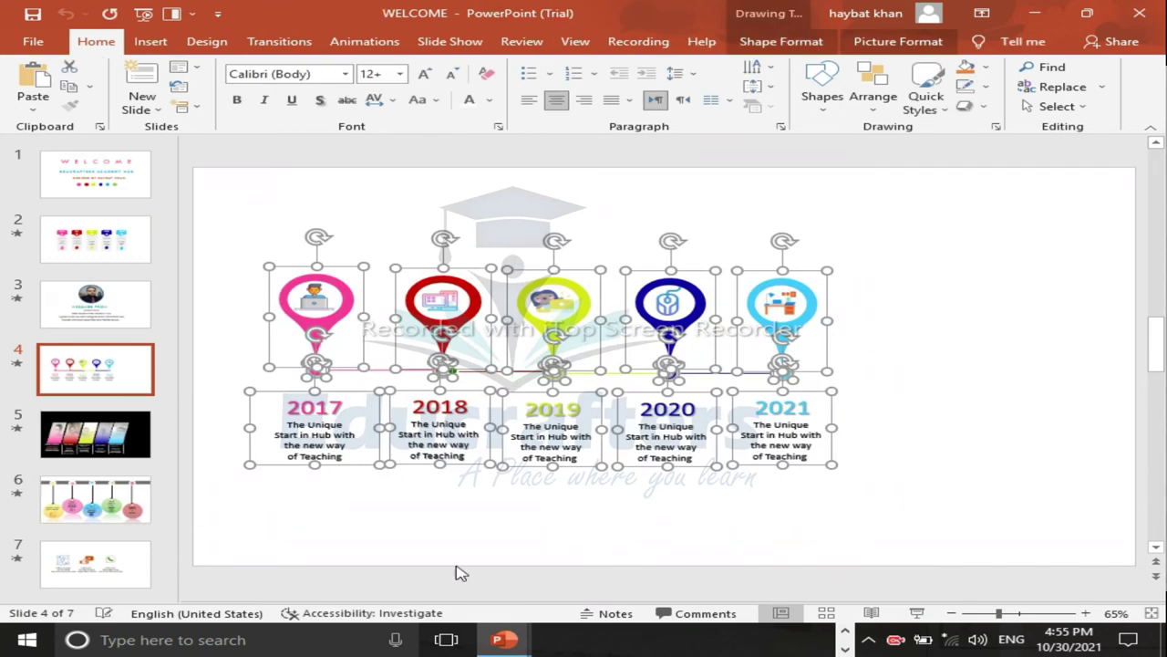
mouse_move(503, 639)
left_click(570, 565)
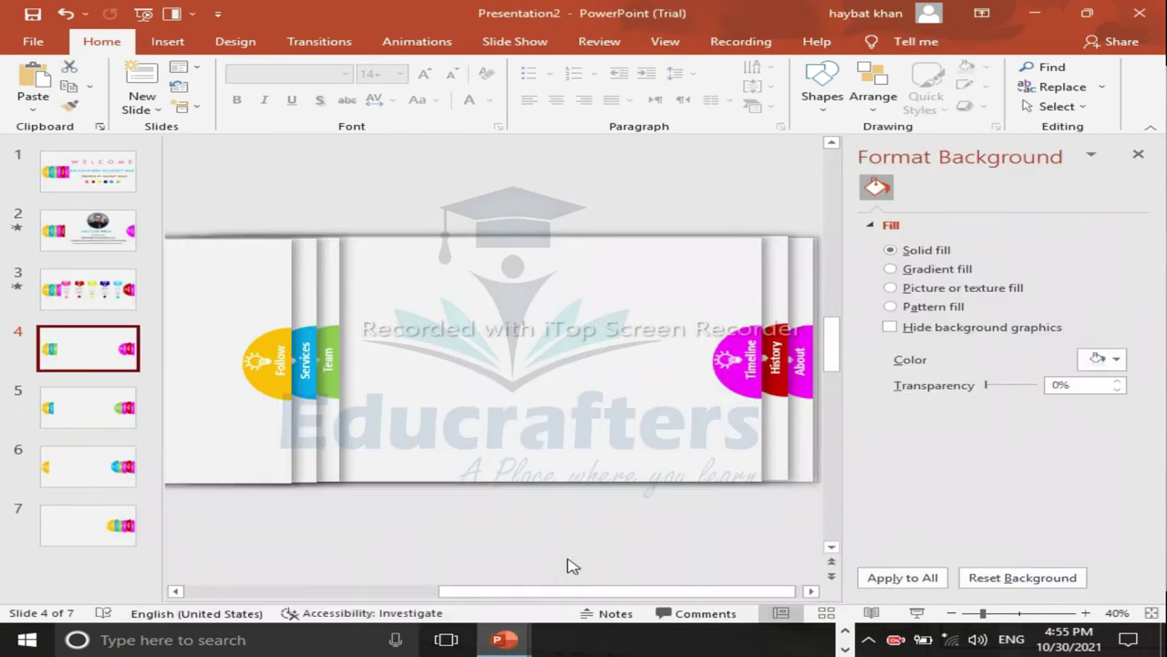
key("ctrl+v")
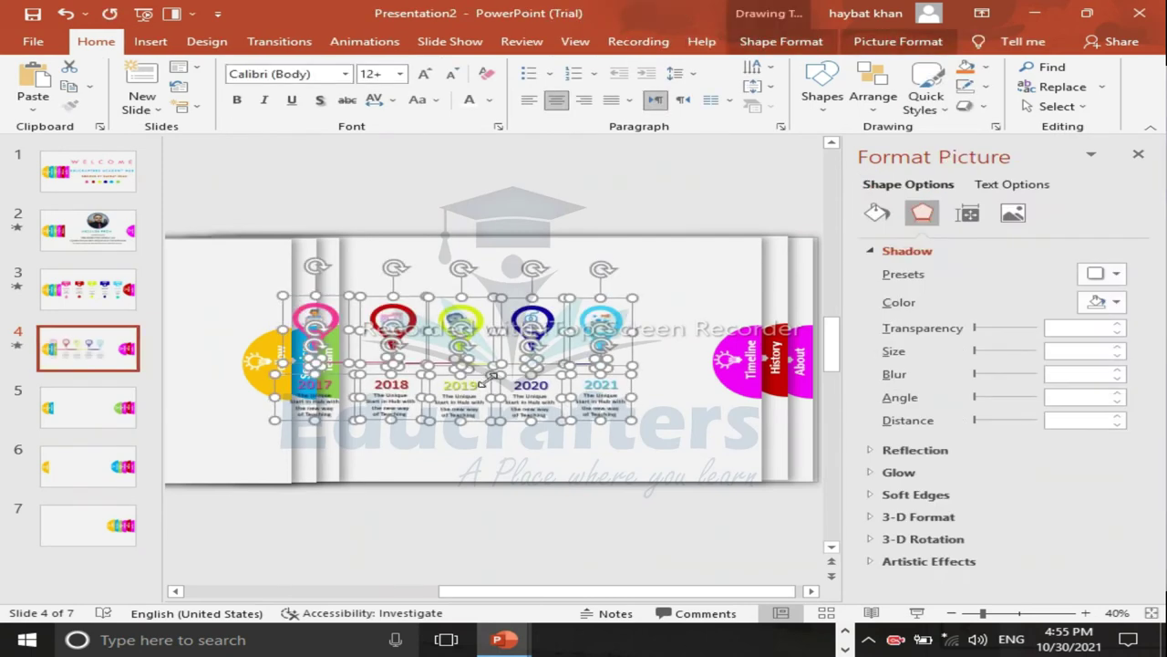
key("Right")
key("Right")
key("Right")
key("Right")
key("Right")
key("Right")
key("Right")
key("Right")
key("Right")
key("Right")
key("Right")
key("Right")
key("Down")
key("Right")
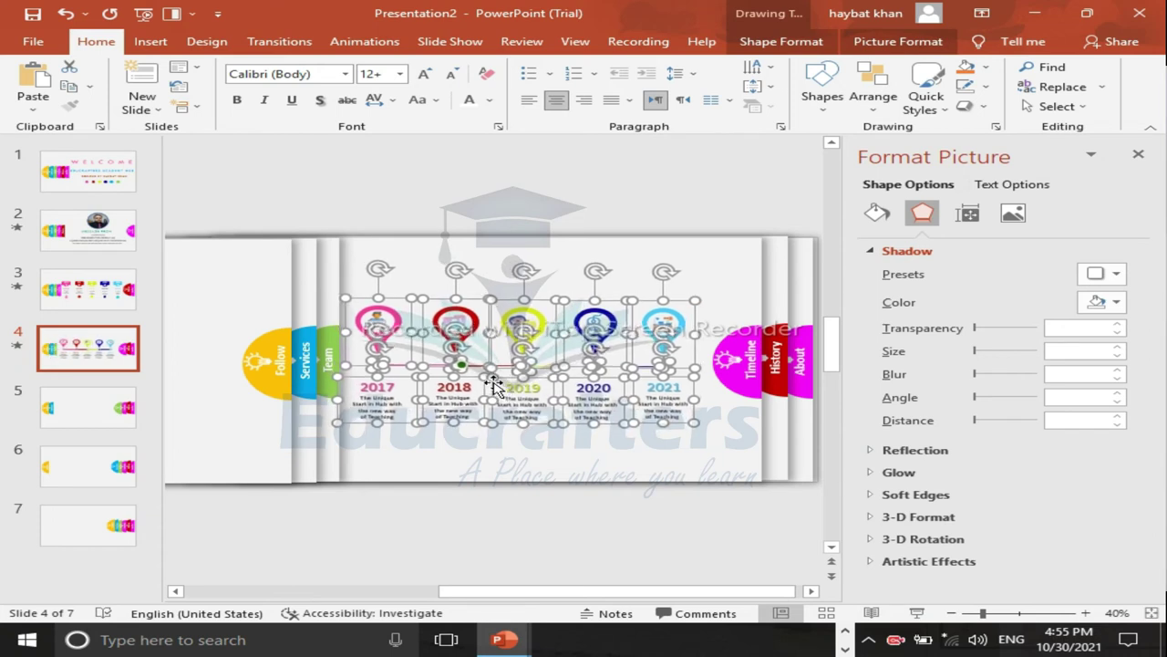
left_click(68, 420)
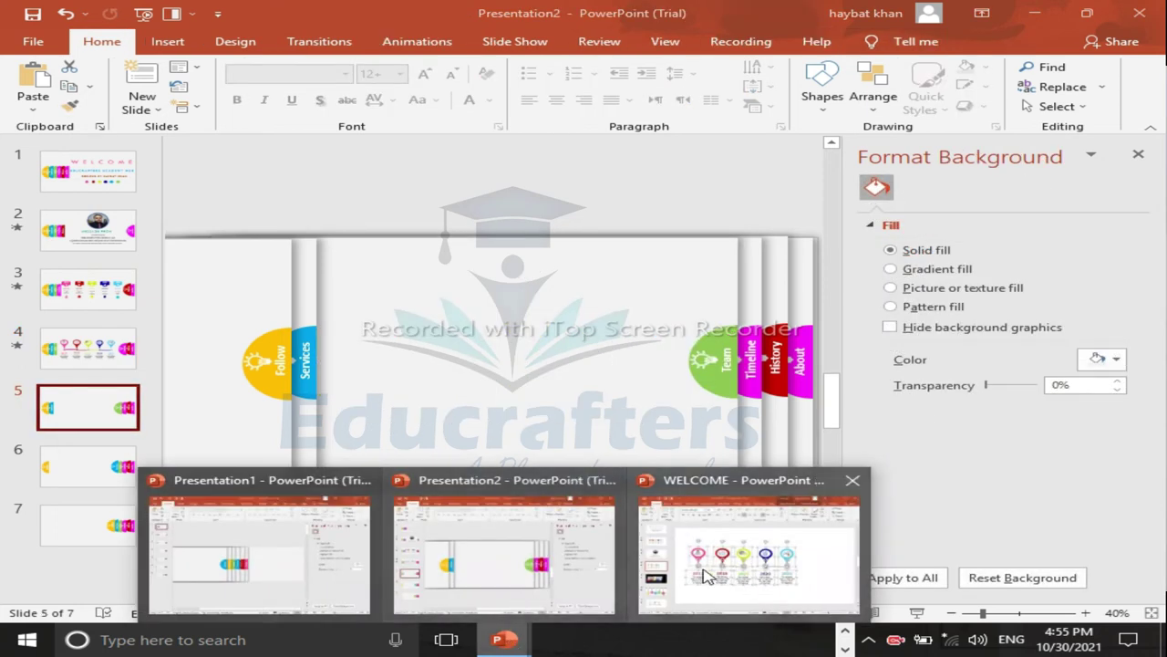
left_click(746, 559)
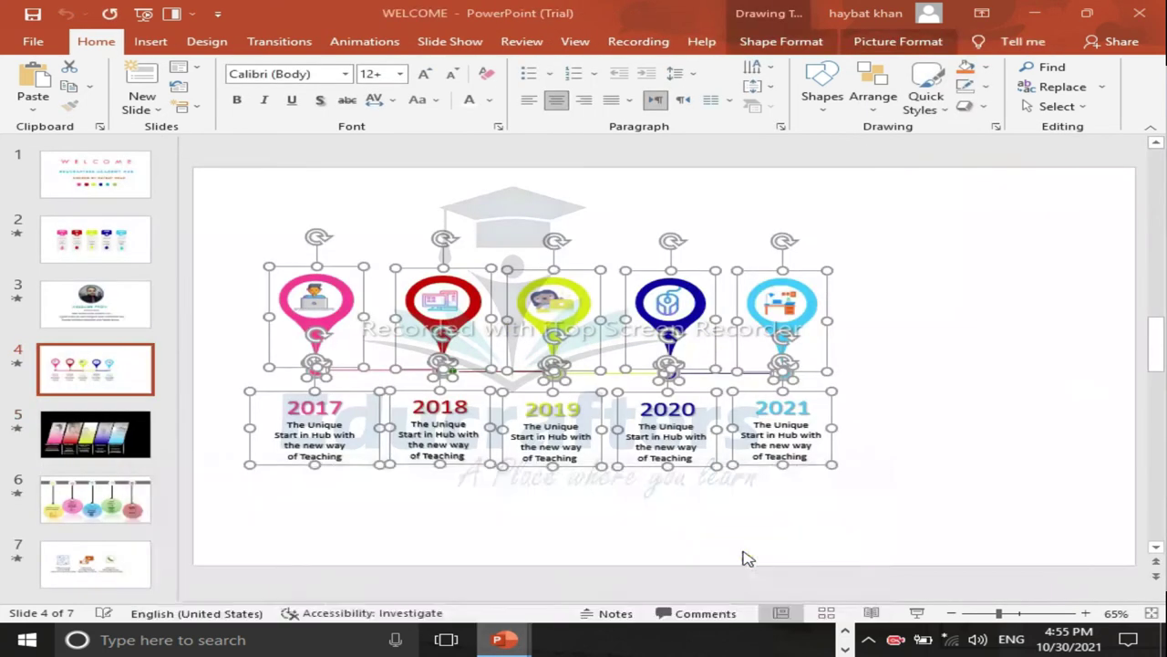
Step: Select all team photos and captions on WELCOME's slide 5, then return to Presentation2
left_click(123, 444)
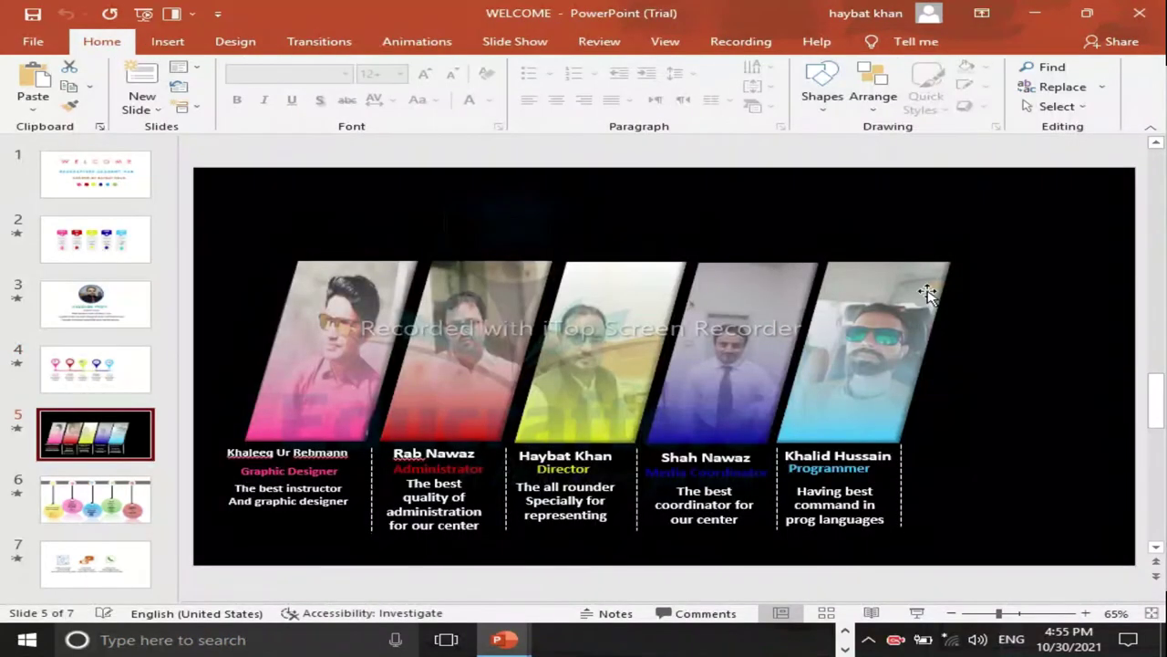
left_click_drag(1004, 220, 219, 577)
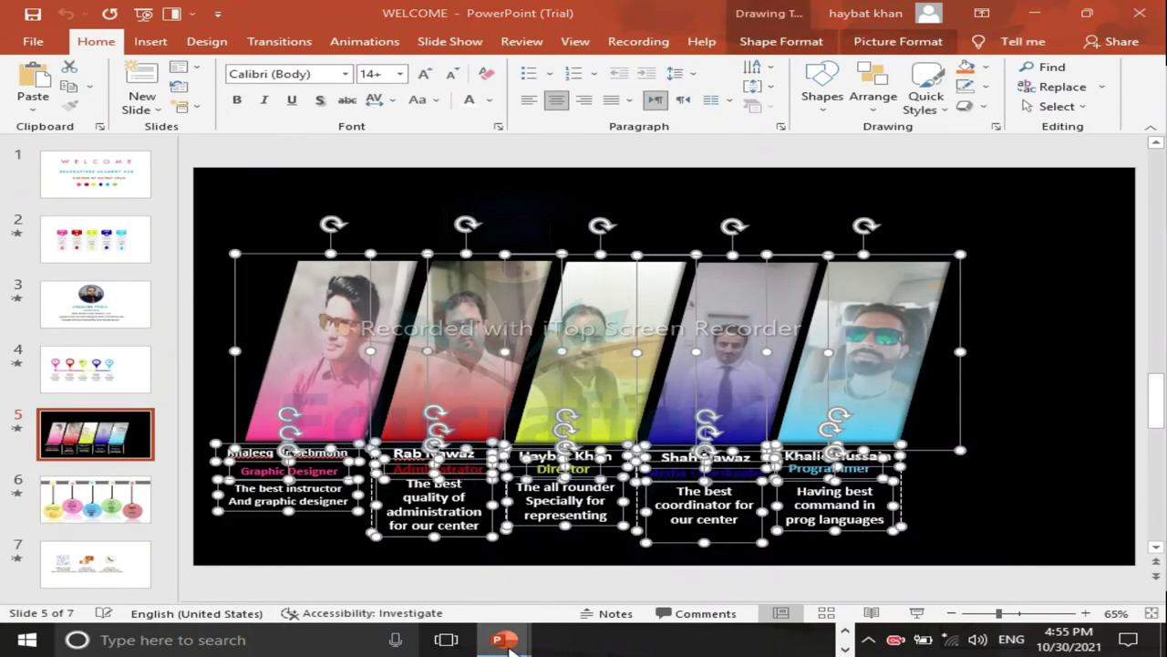
left_click(531, 582)
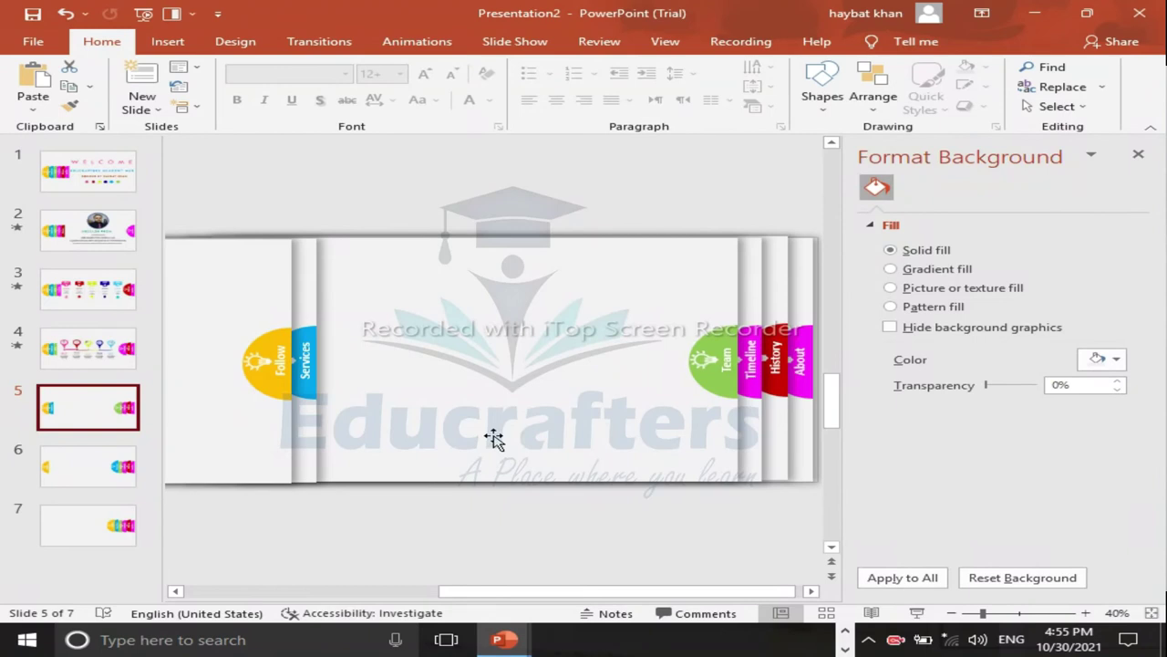
Step: Paste the five team photos with role captions onto slide 5 and select the fourth photo
key("ctrl+v")
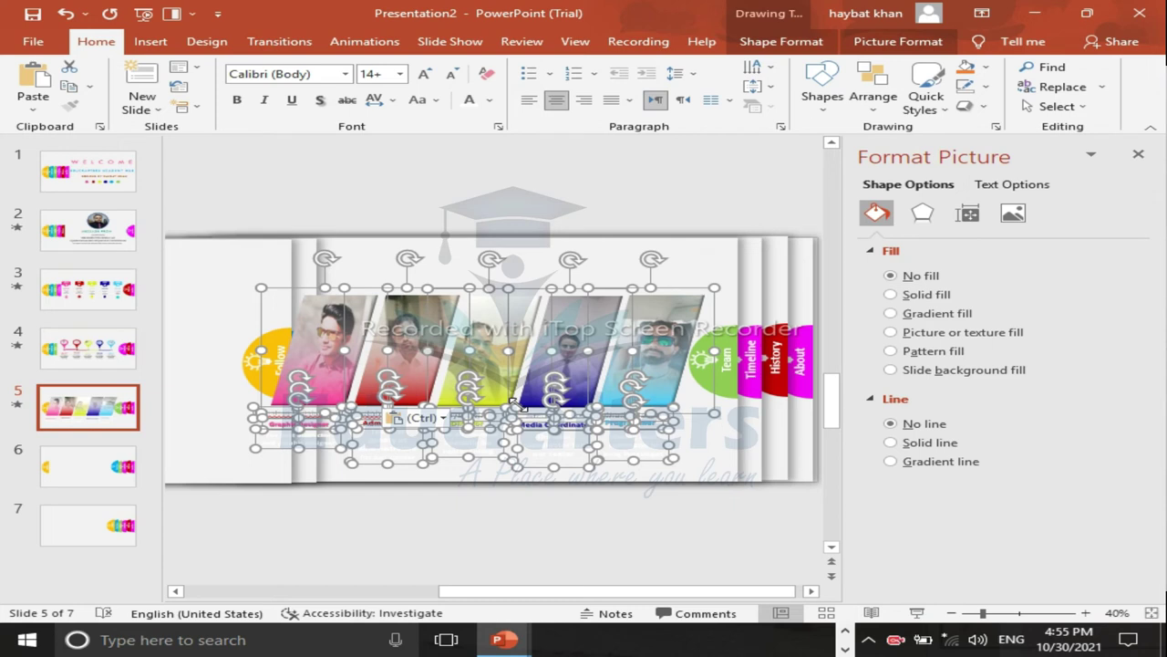
key("ctrl")
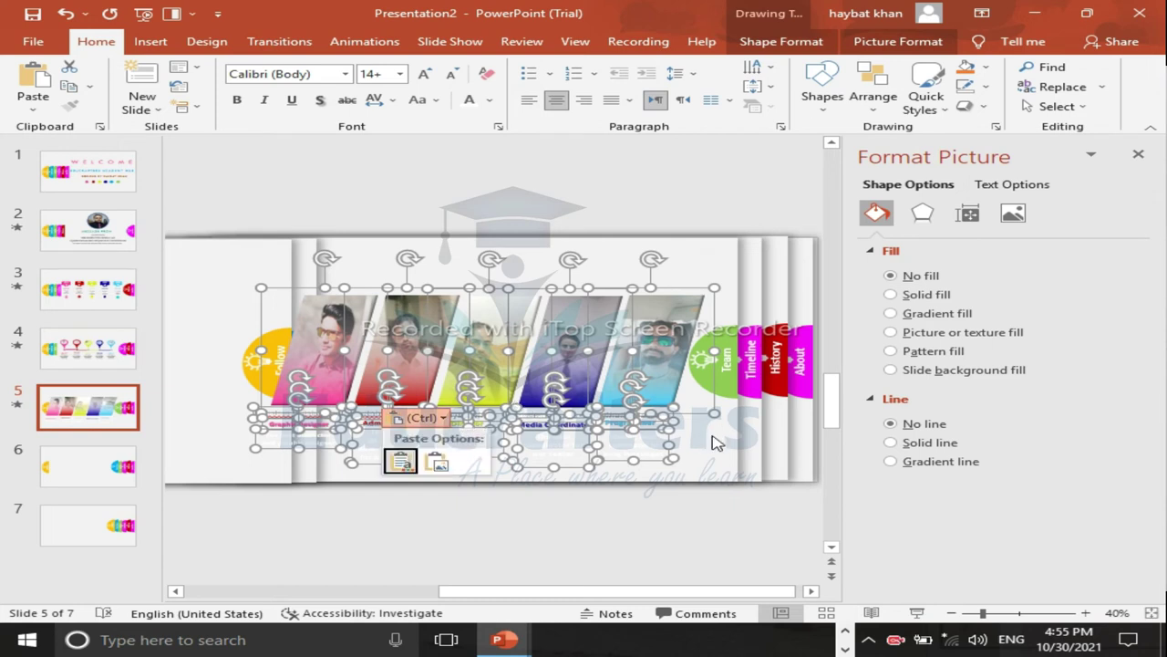
key("Escape")
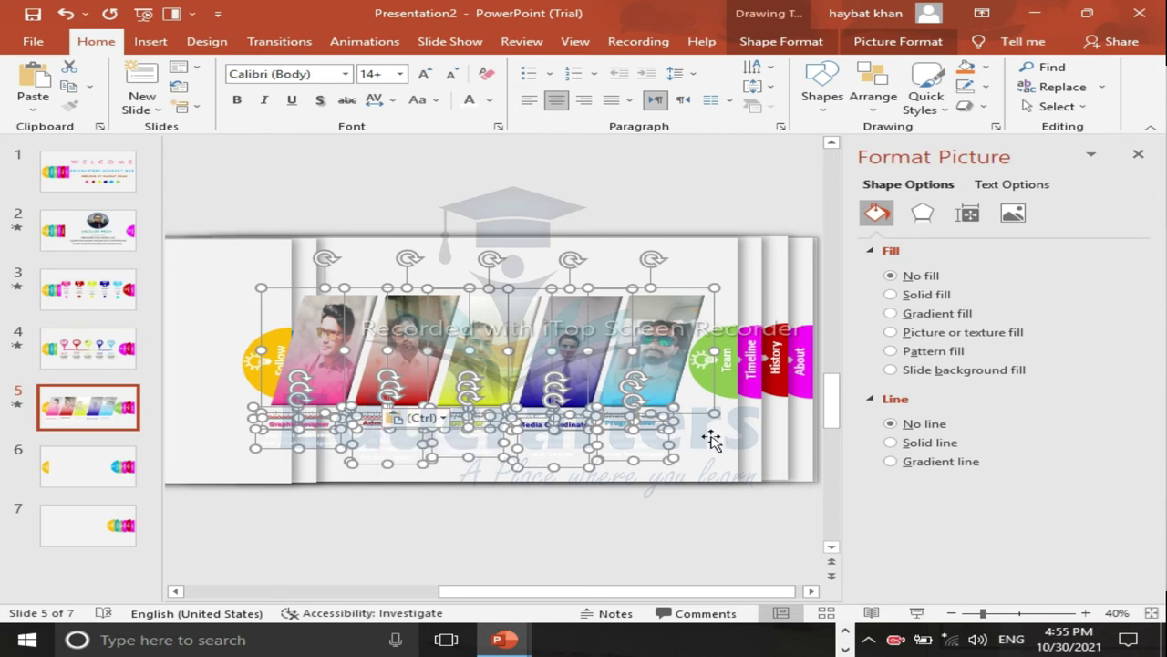
left_click(575, 329, "ctrl")
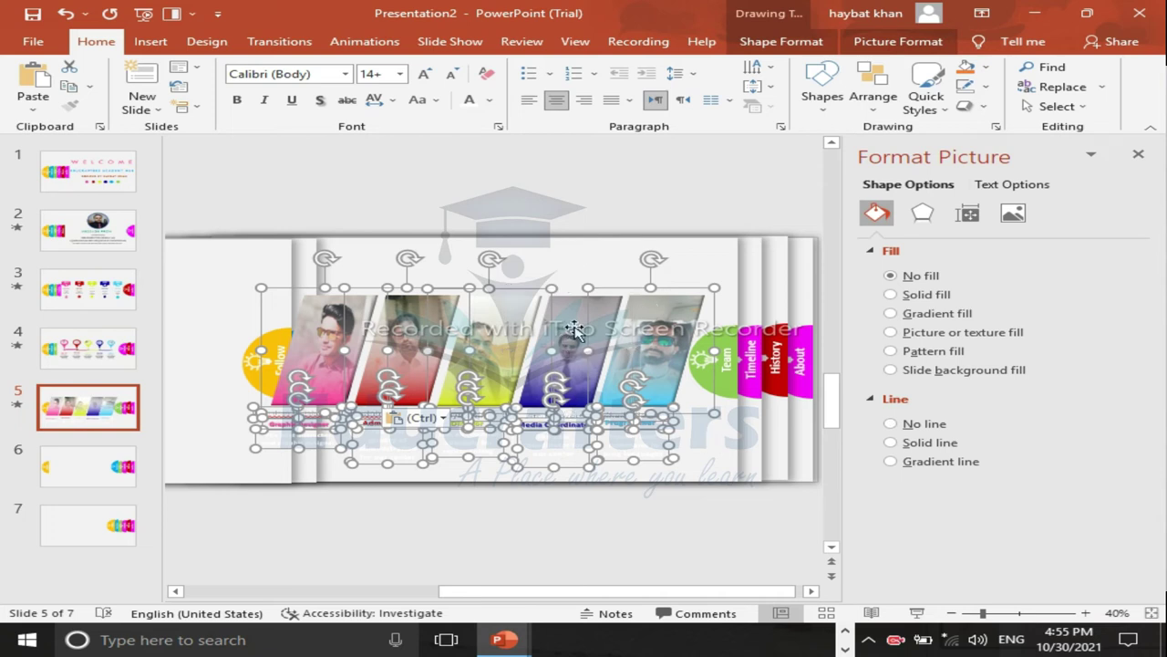
Step: Delete the fourth team photo and its Media Coordinator caption
left_click(563, 314)
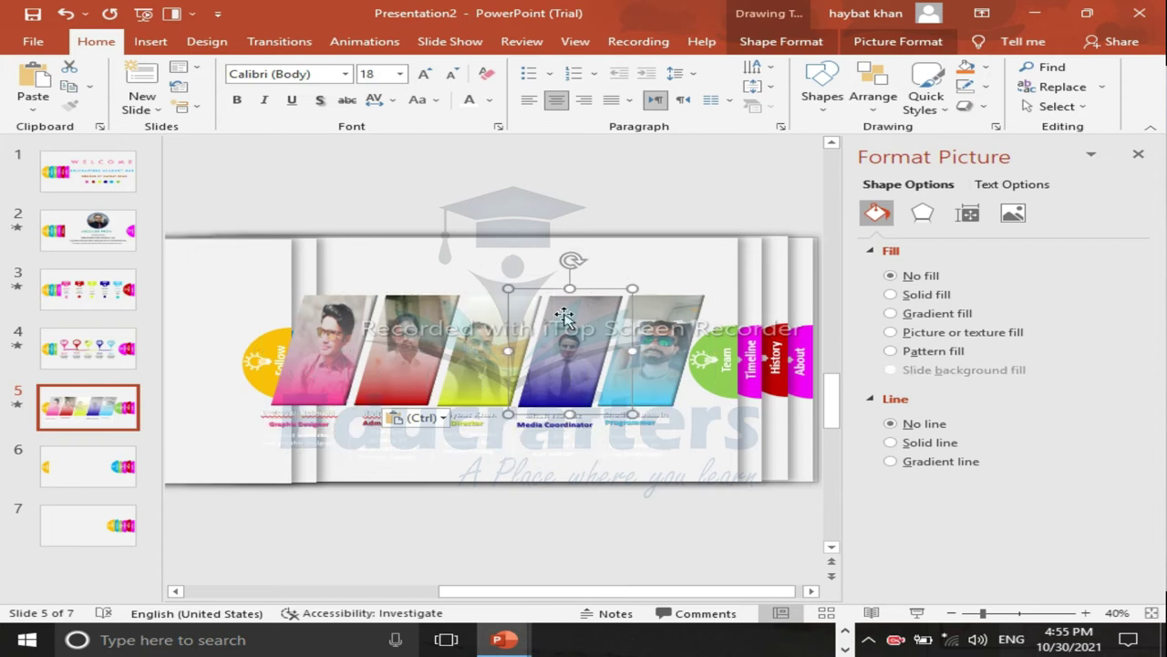
key("Delete")
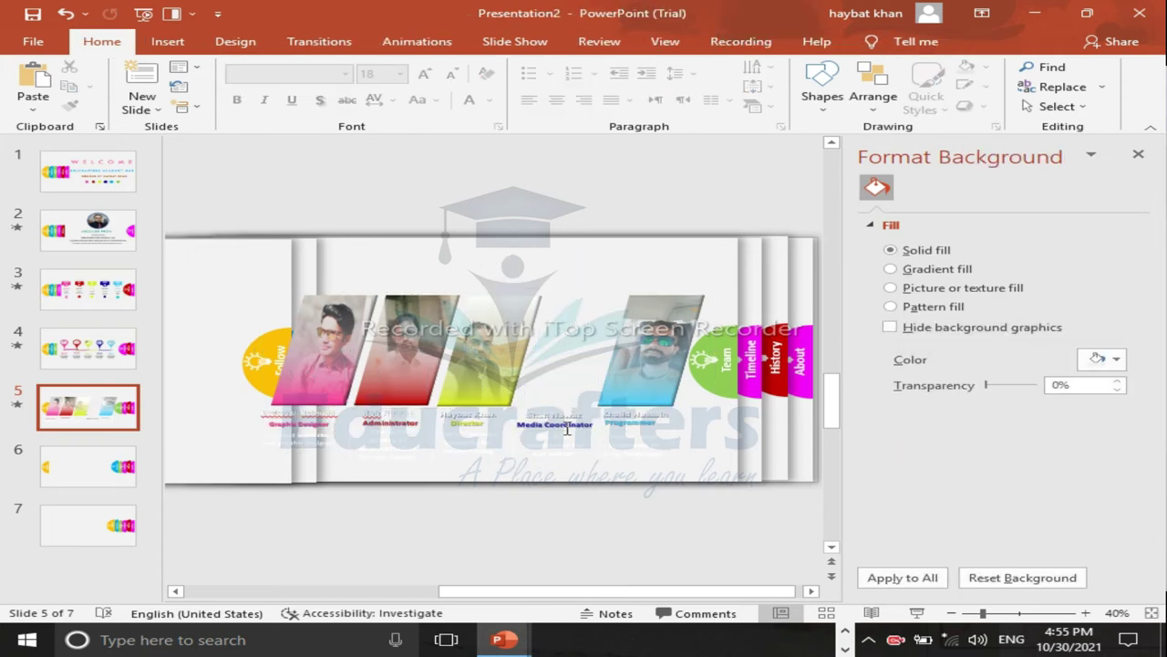
left_click(542, 415)
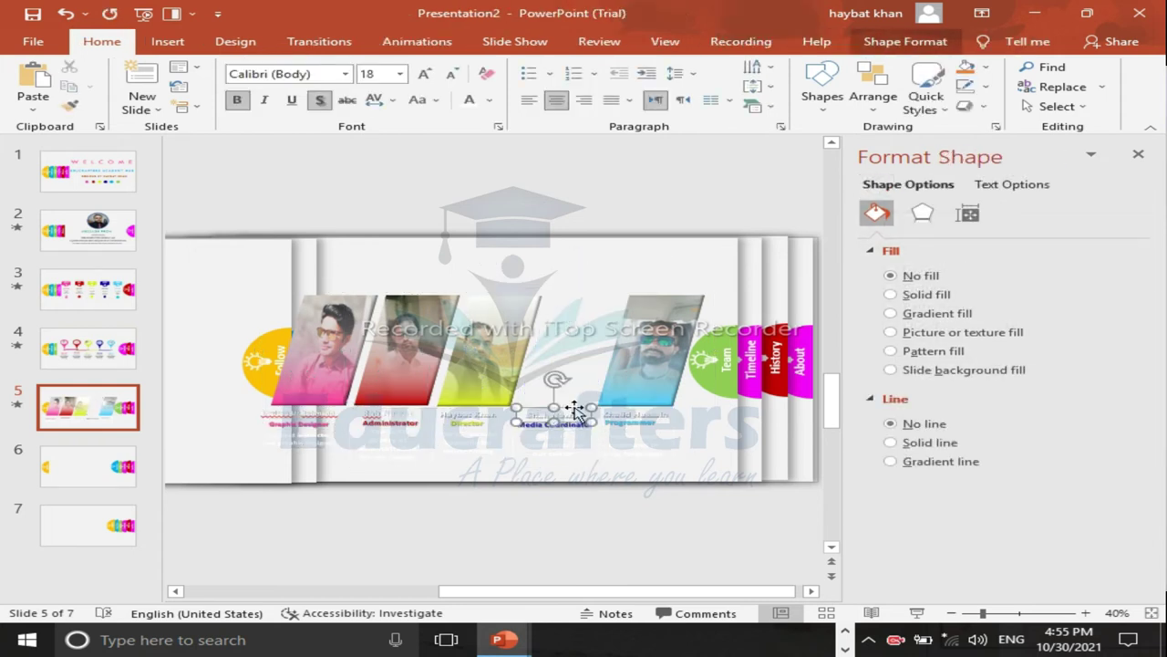
key("Escape")
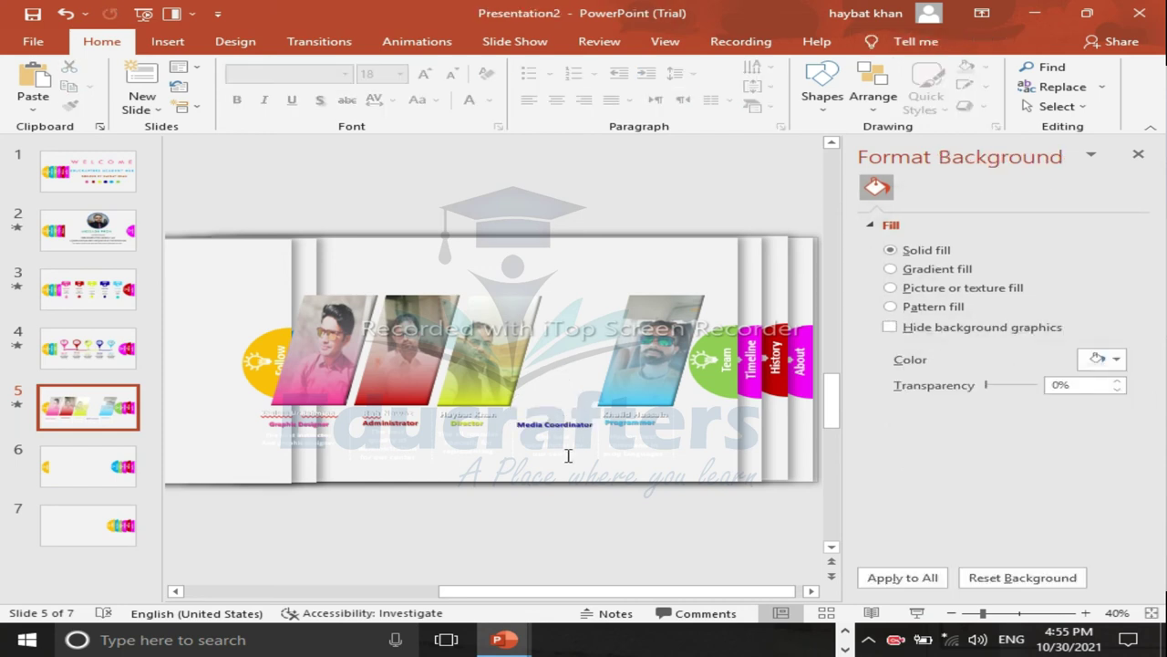
left_click(578, 433)
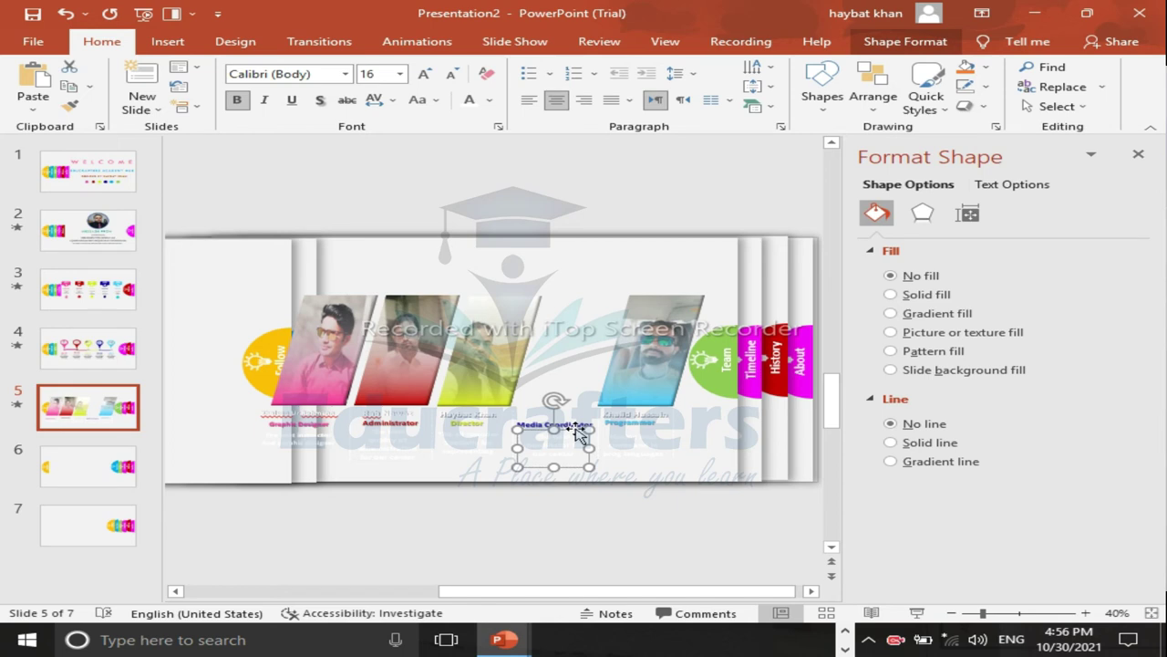
key("Escape")
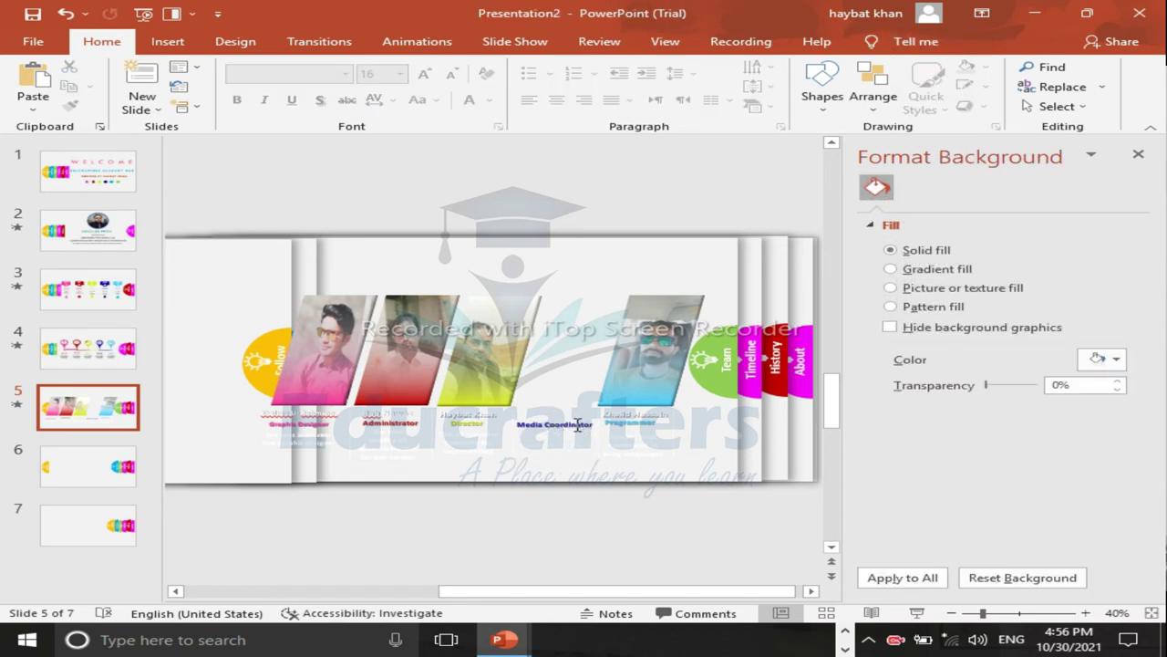
left_click(577, 425)
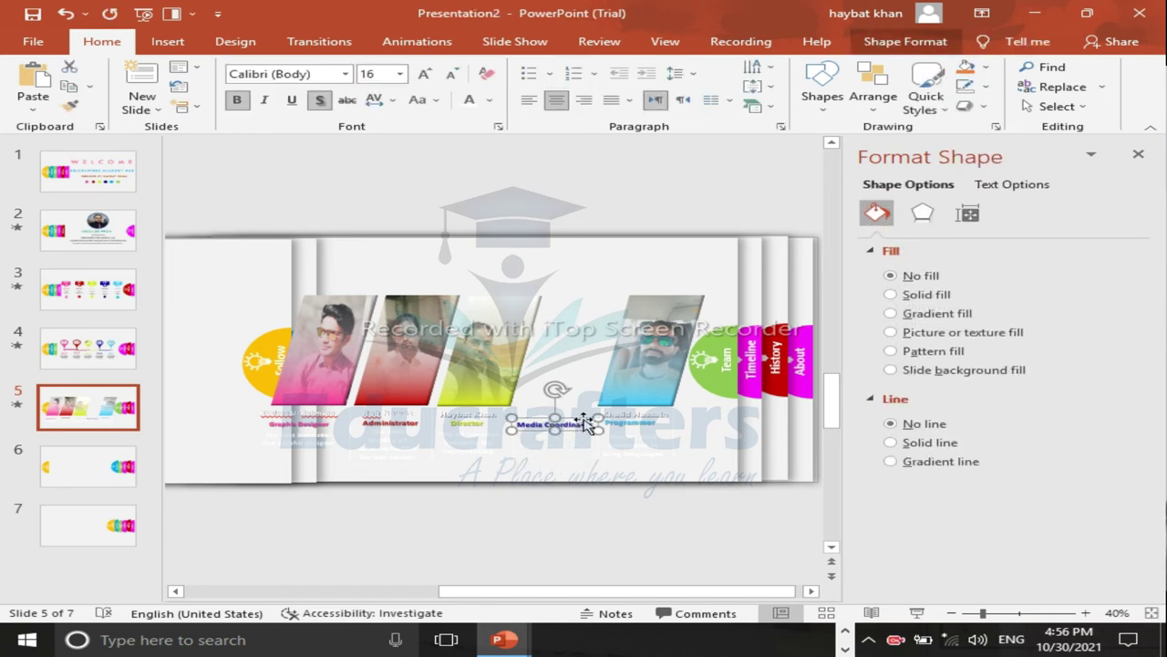
key("Delete")
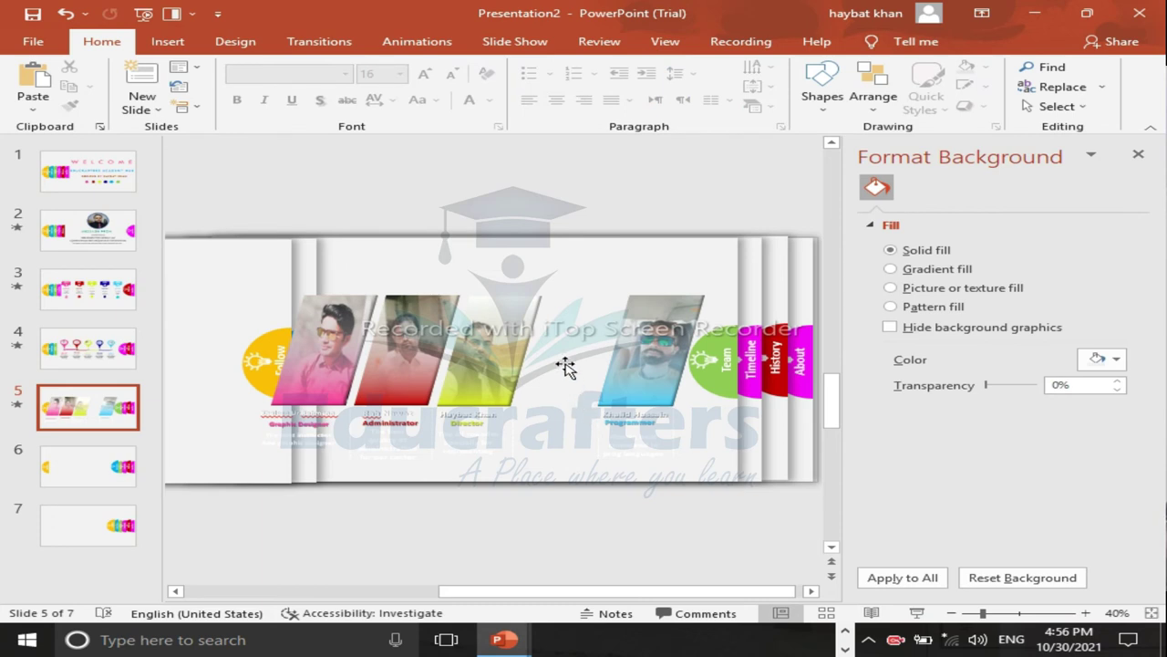
key("ctrl+z")
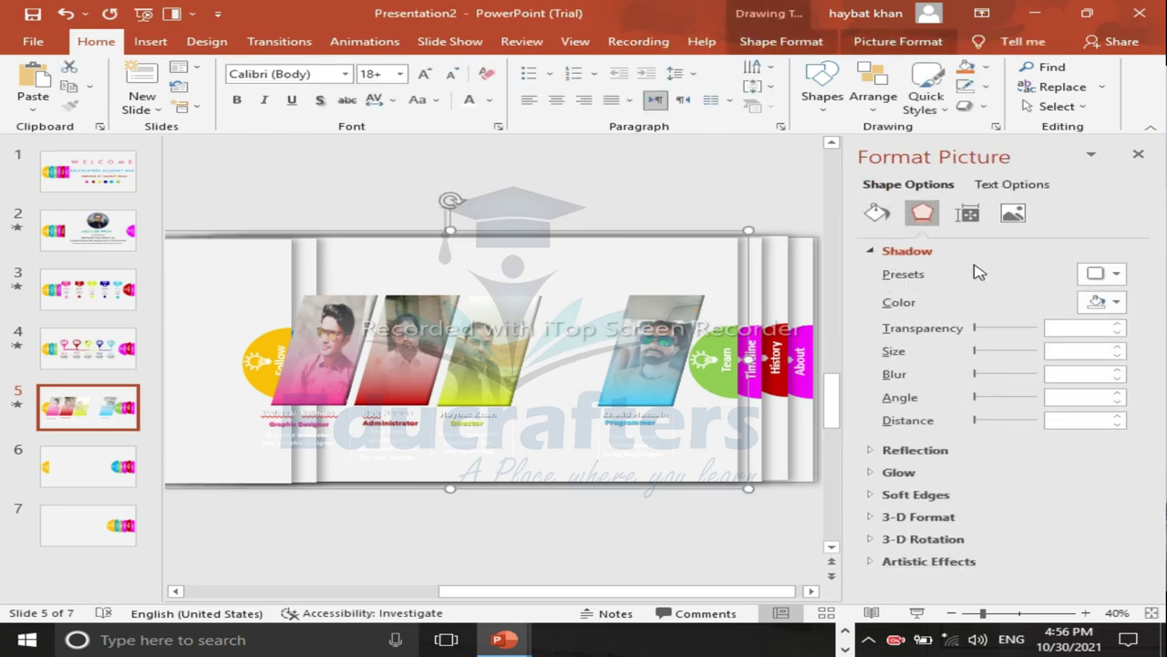
Step: Set the picture's shadow colour to black
left_click(1116, 302)
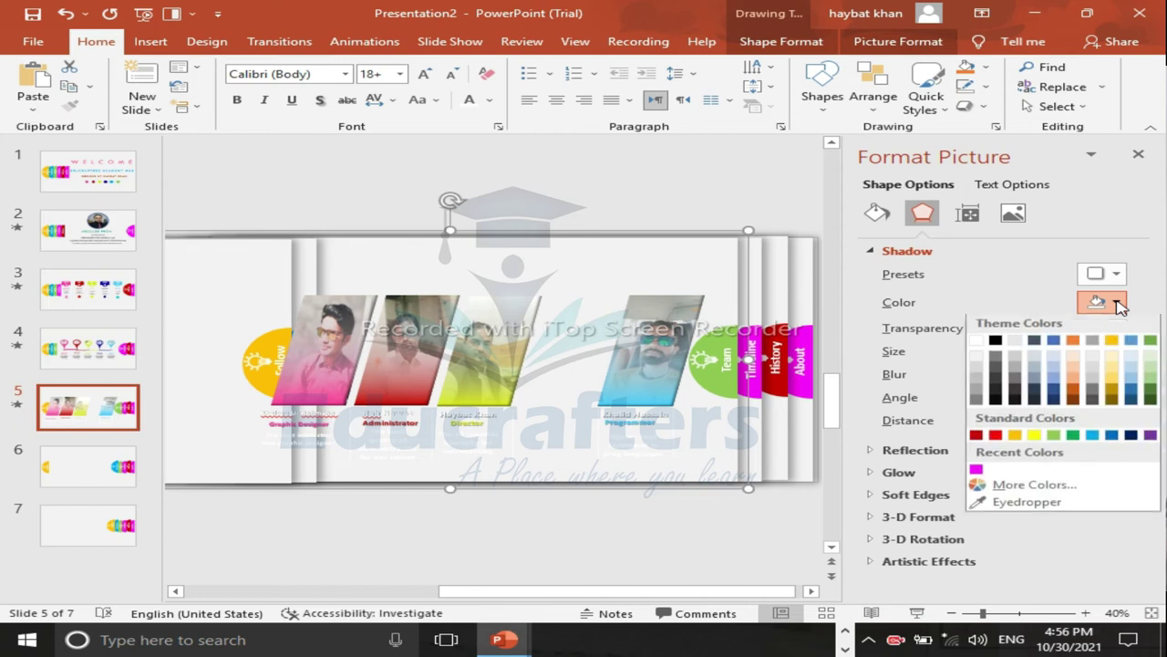
left_click(995, 342)
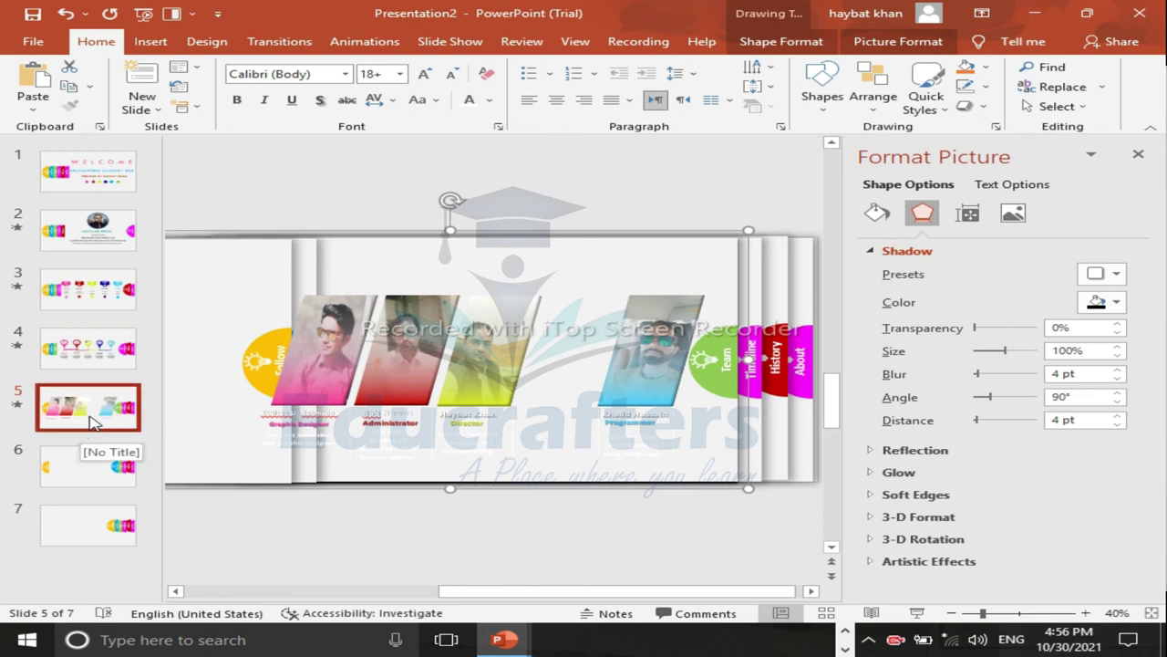
left_click(91, 421)
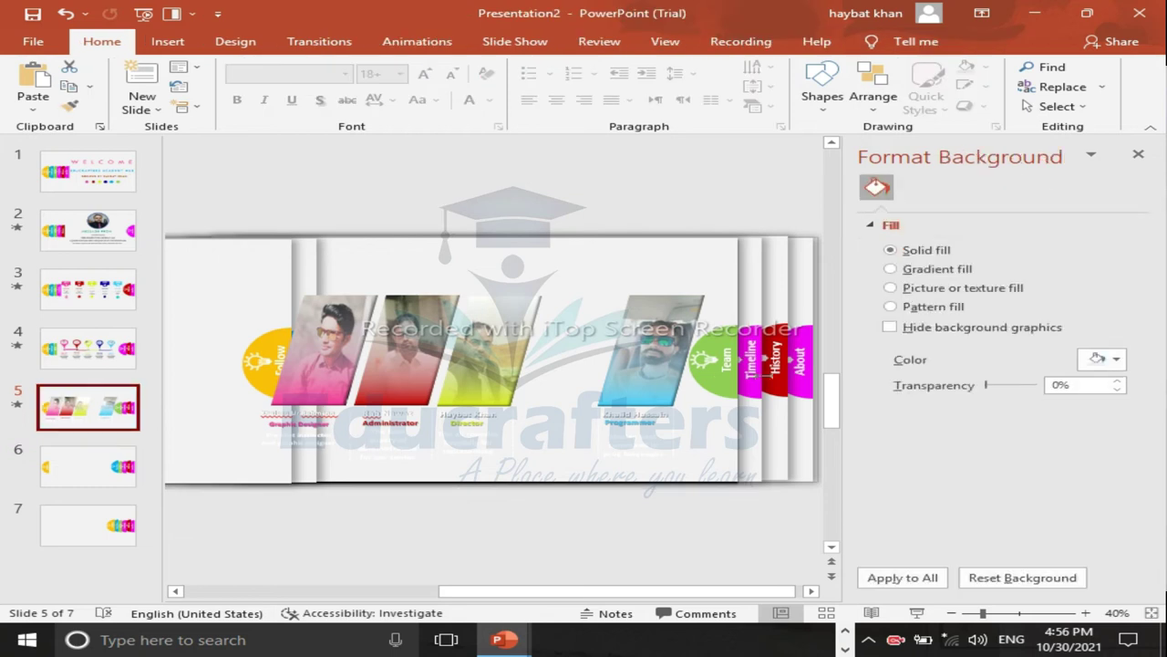
Step: Apply a dark slide background colour, undo it, then clear the selection
left_click(1116, 361)
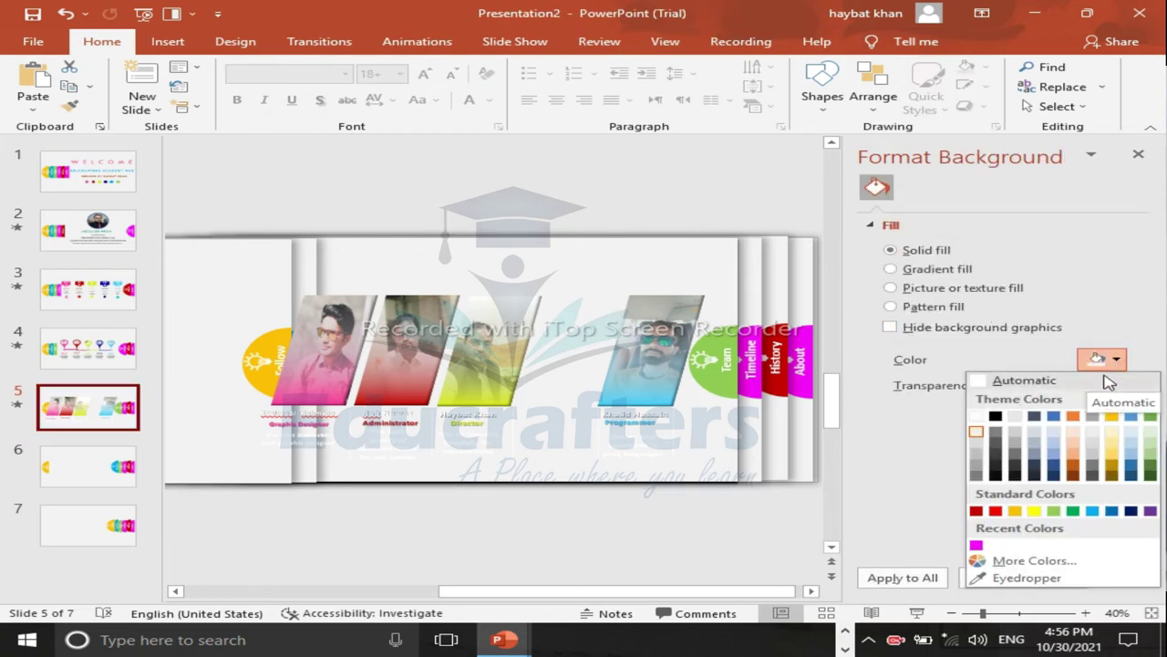
left_click(1003, 425)
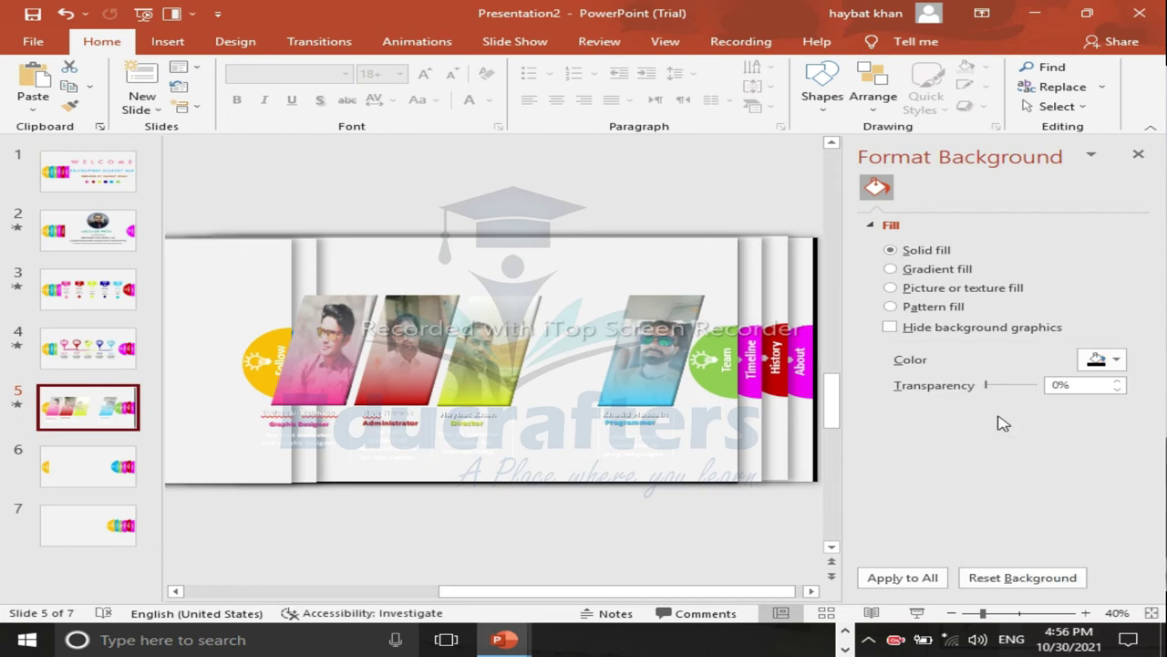
key("ctrl+z")
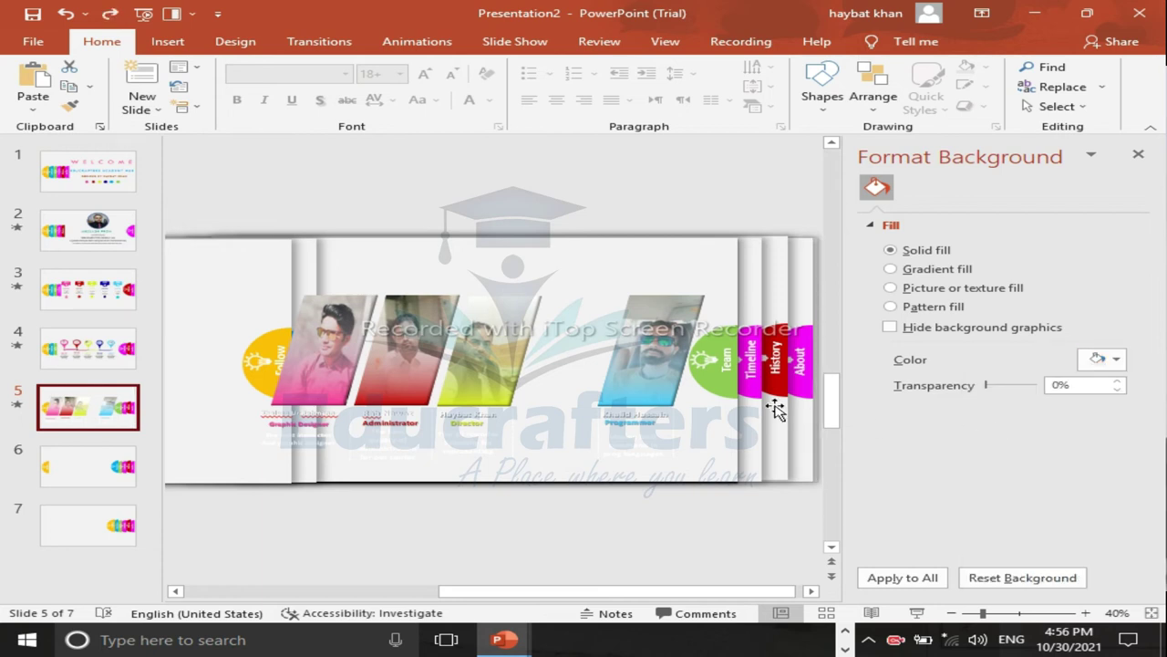
left_click(570, 415)
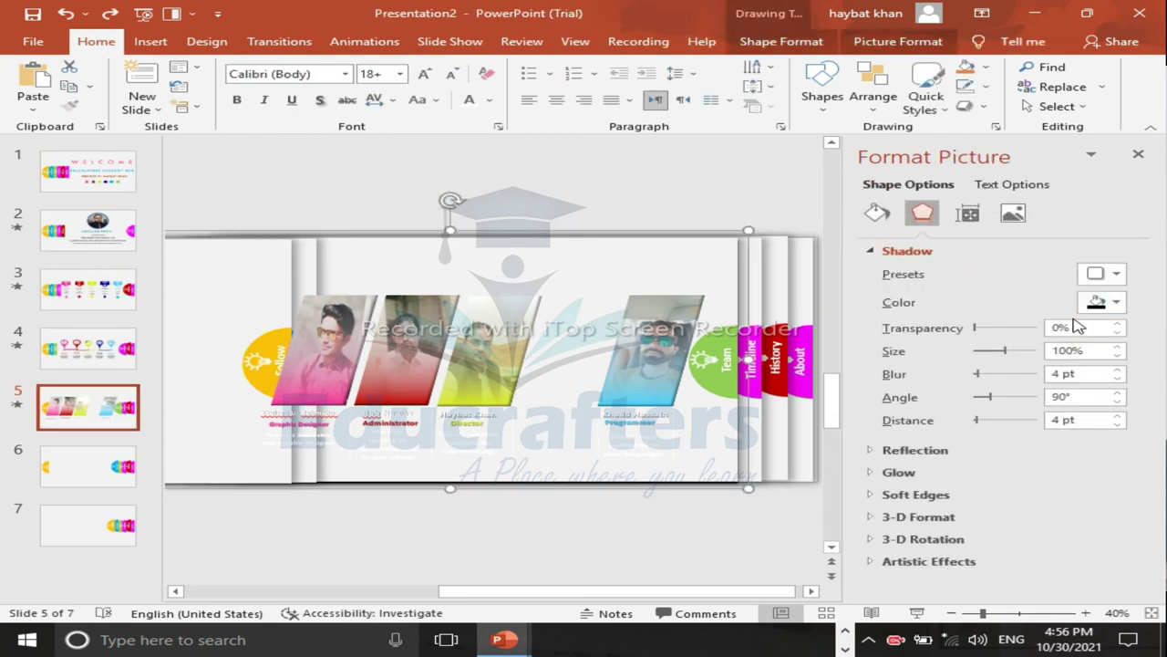
key("Tab")
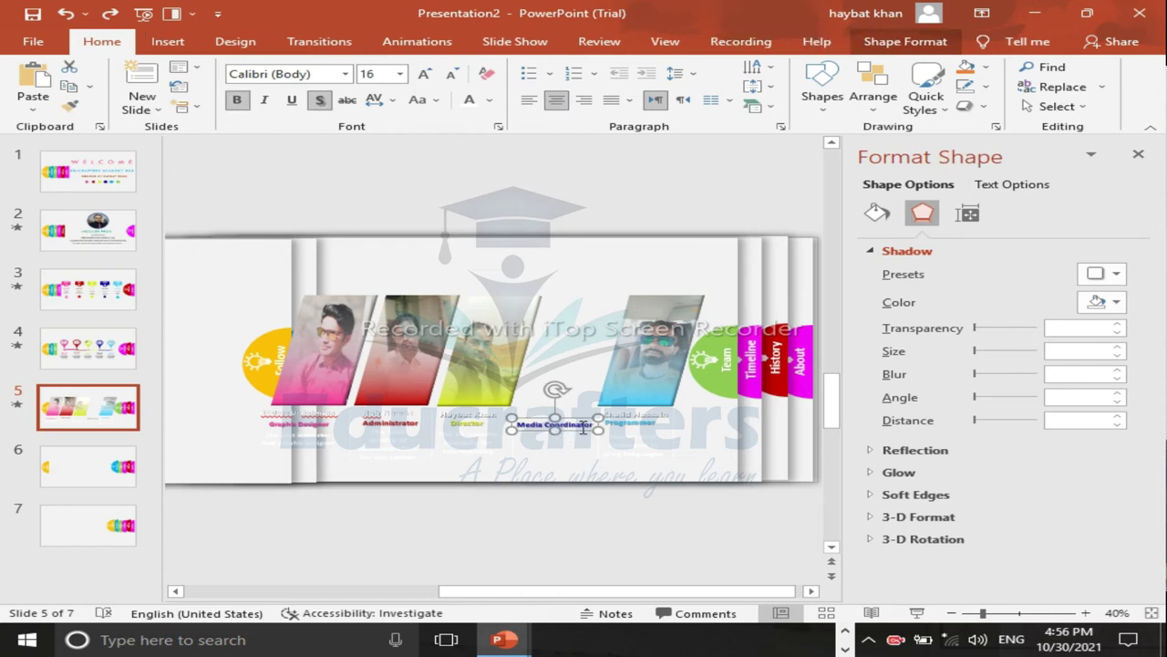
key("Escape")
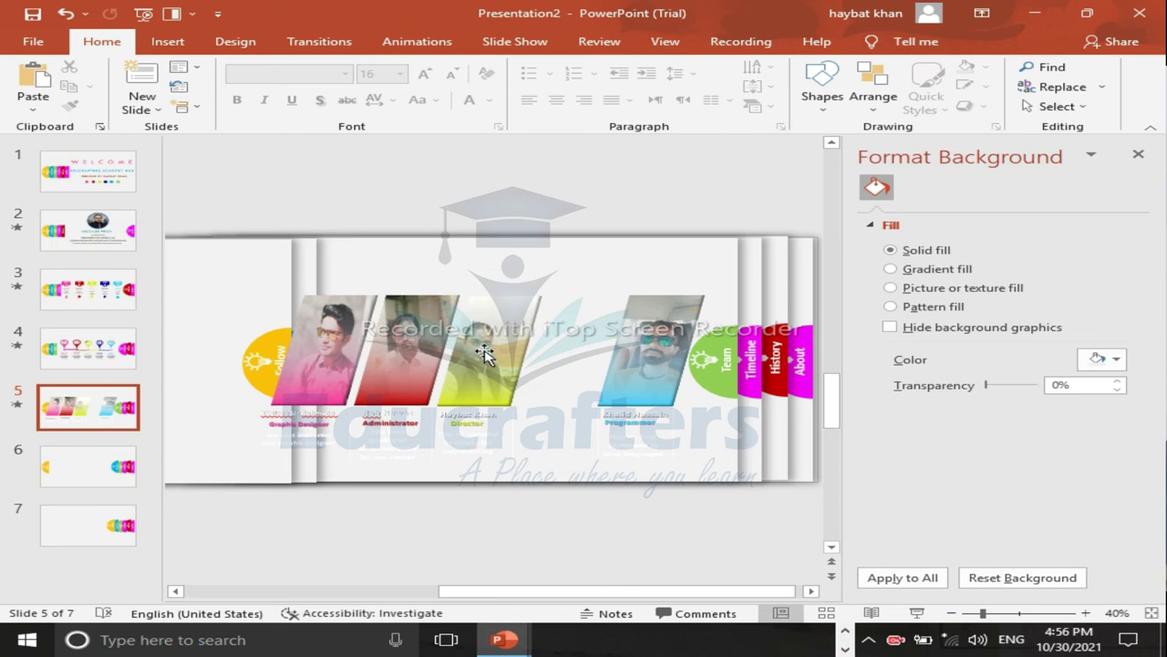
Step: Multi-select the Graphic Designer, Administrator and Director photos with their captions
left_click(577, 285)
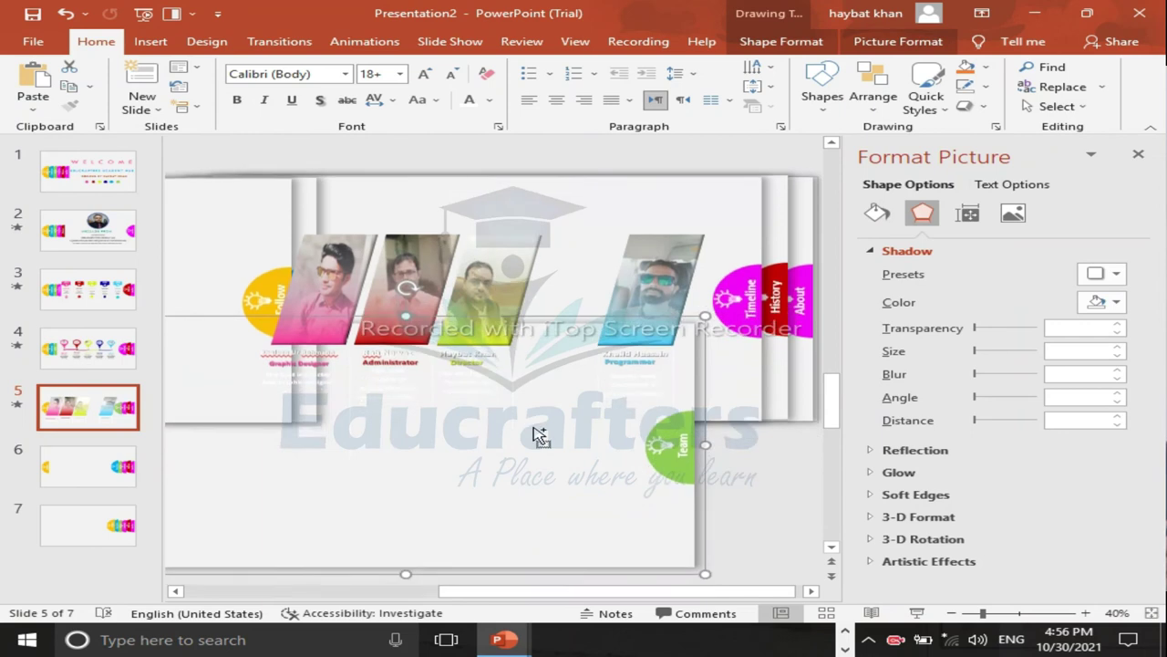
left_click(517, 325)
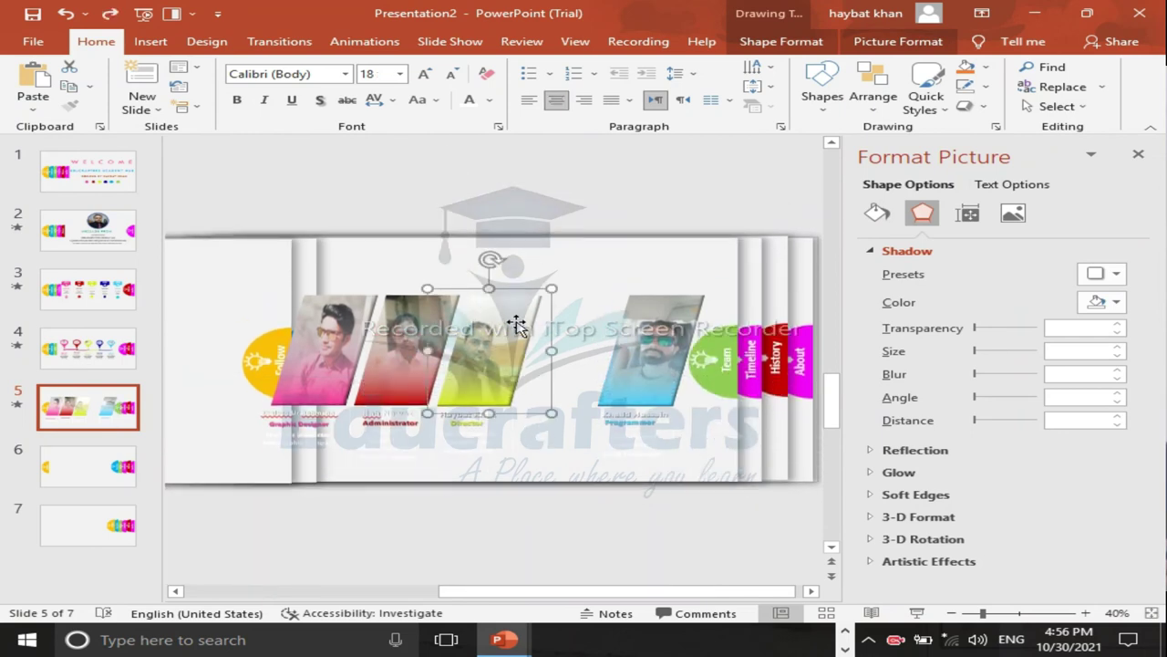
left_click(406, 328, "shift")
left_click(323, 331, "shift")
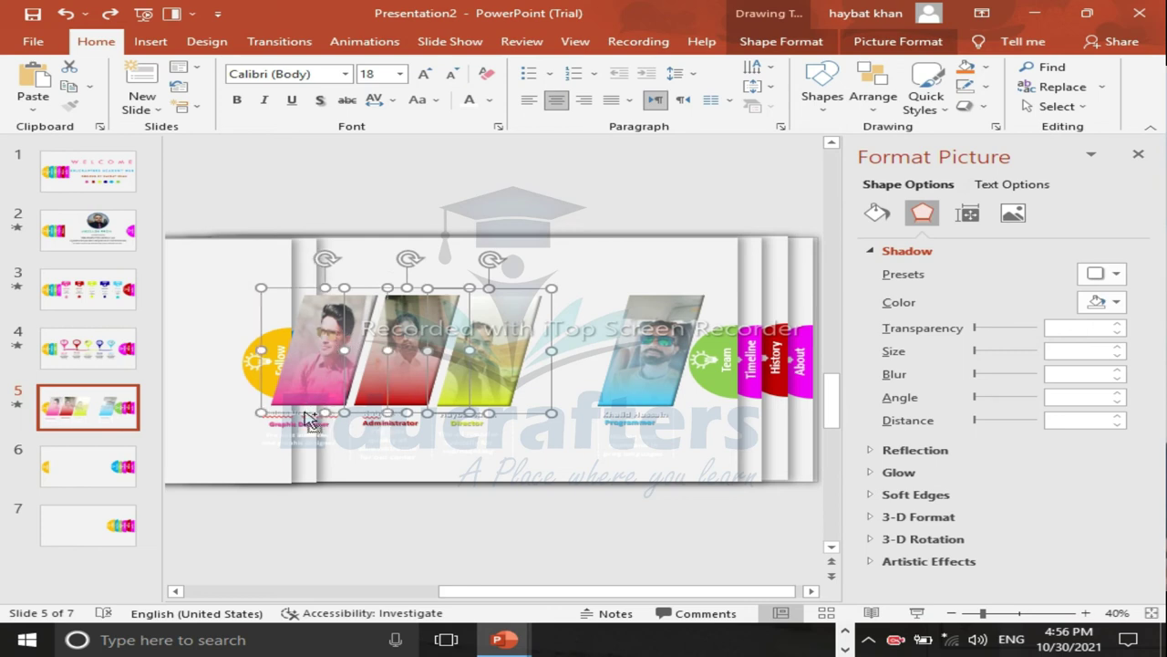
left_click(308, 425, "shift")
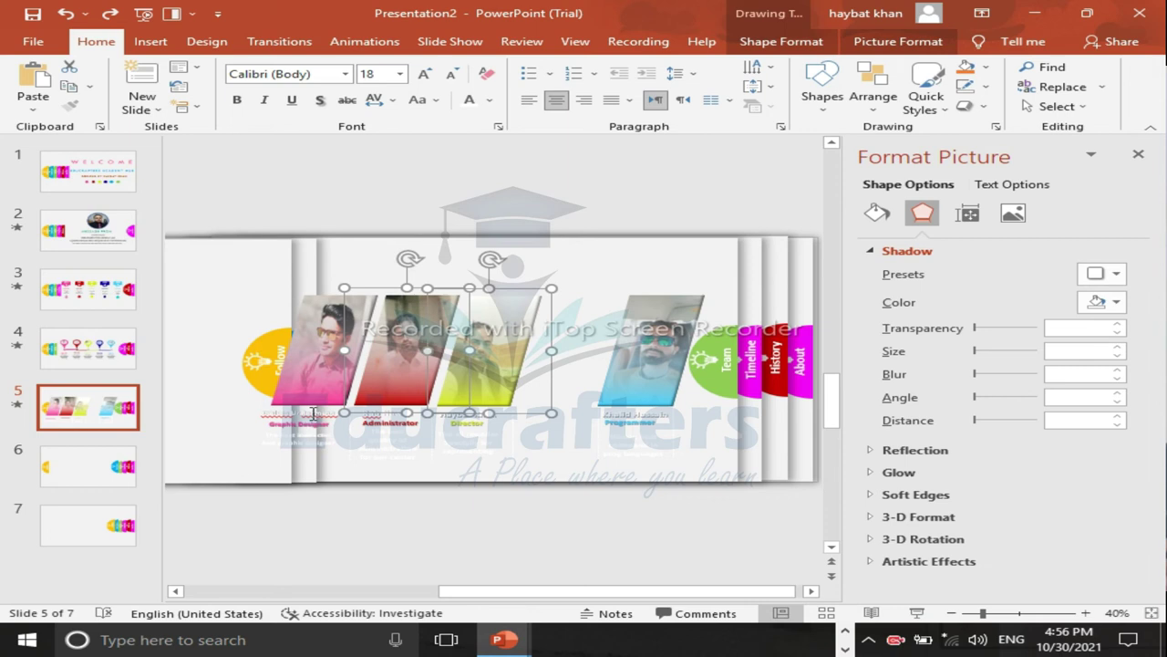
left_click(313, 416, "shift")
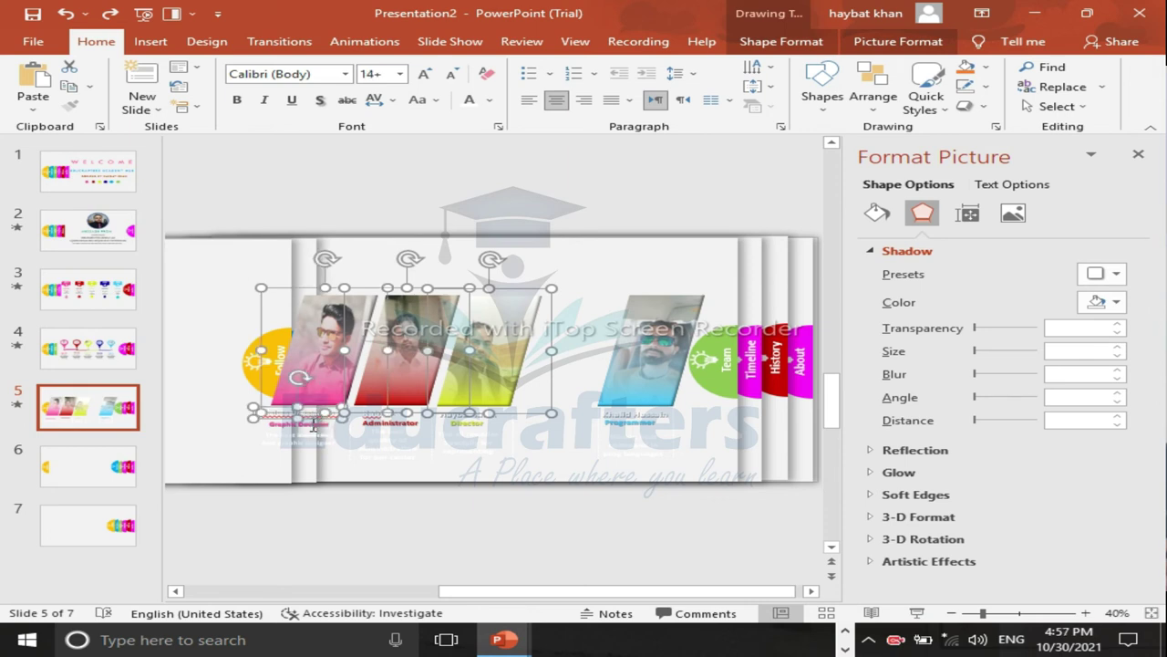
left_click(313, 427, "shift")
left_click(334, 438, "shift")
left_click(373, 444, "shift")
left_click(468, 442, "shift")
left_click(481, 421, "shift")
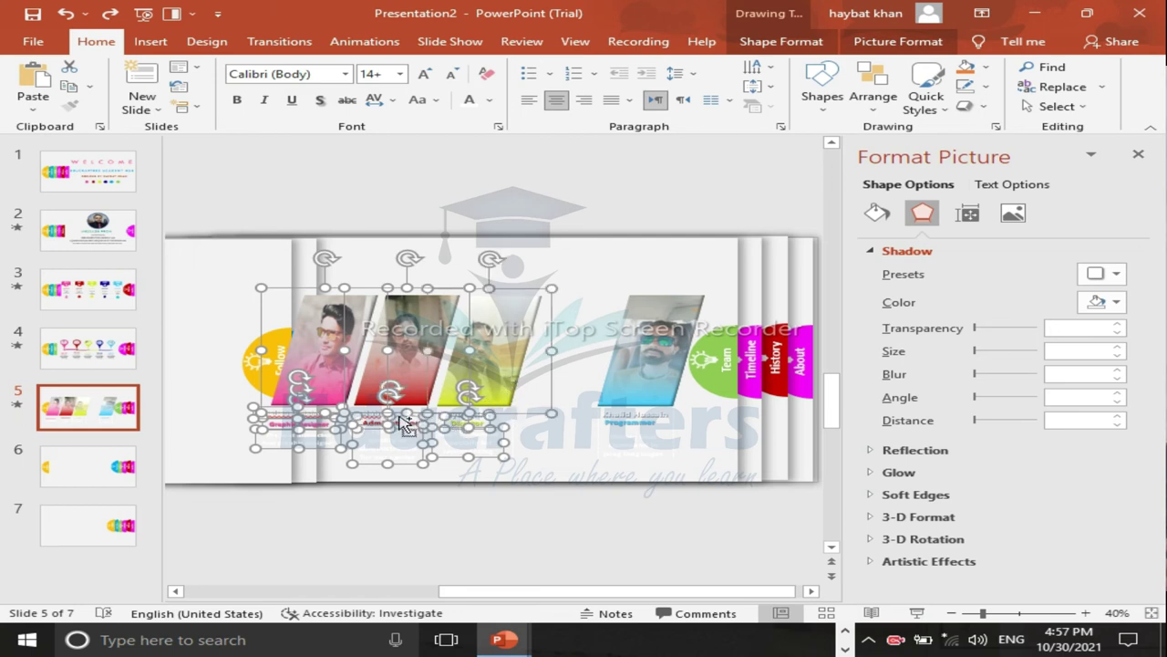
Step: Refine the selection, nudge the team group right, then undo the move
left_click(404, 421, "shift")
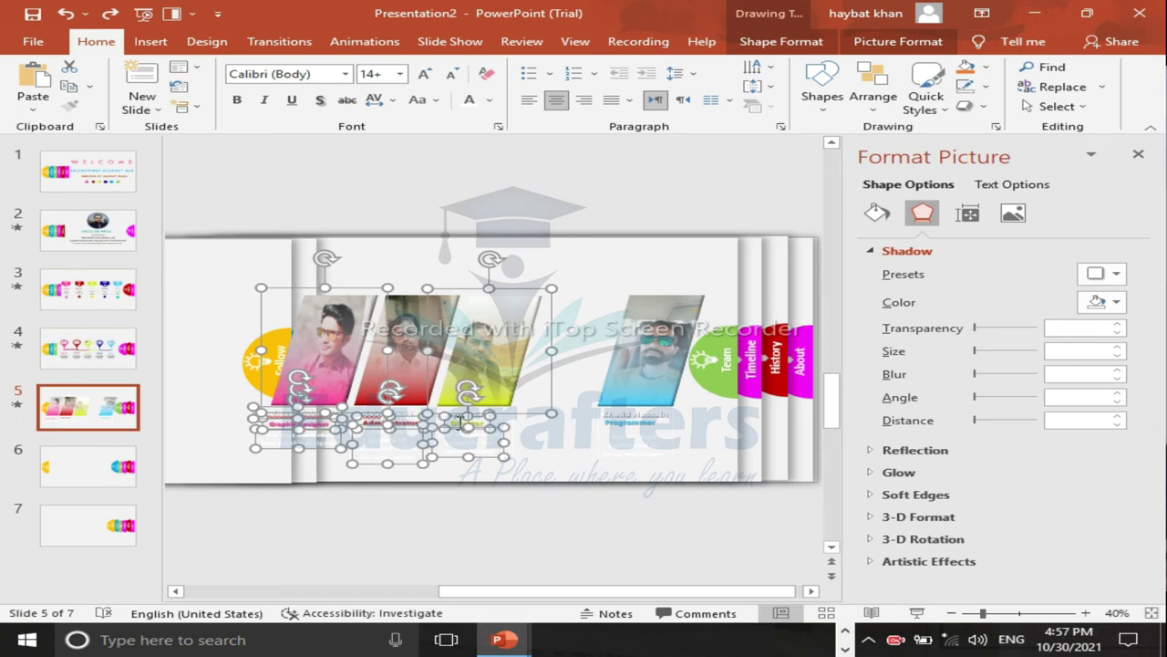
left_click(475, 412, "shift")
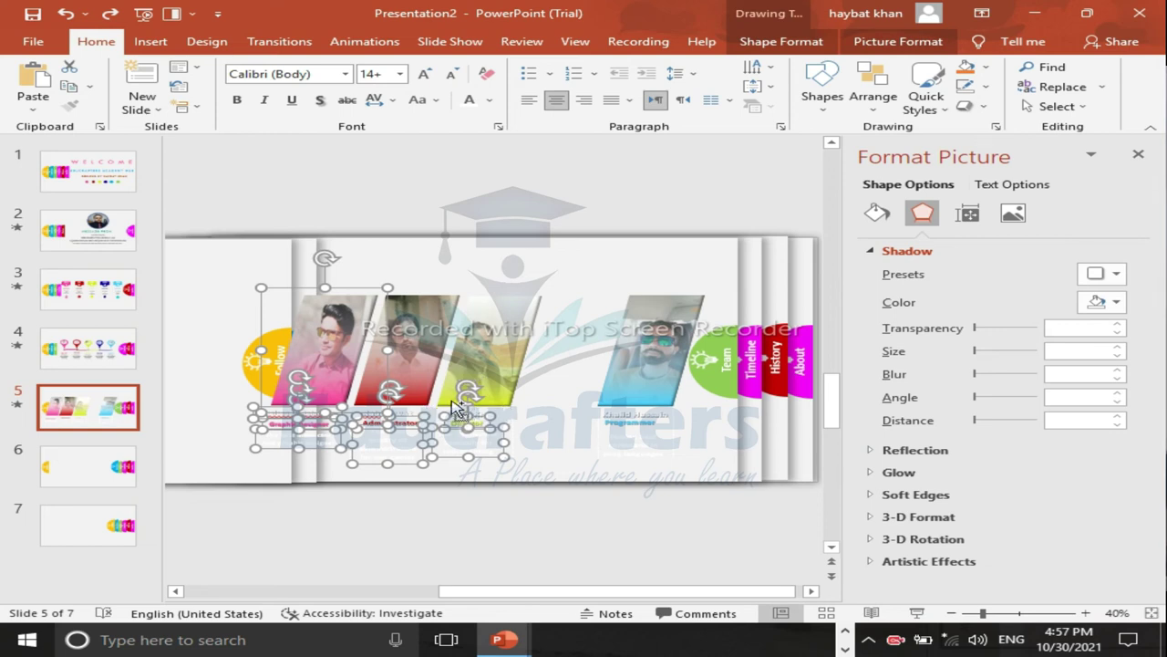
left_click(454, 402, "shift")
key("Right")
key("Right")
key("Right")
key("Right")
key("Right")
key("Right")
key("Right")
key("Right")
key("ctrl+z")
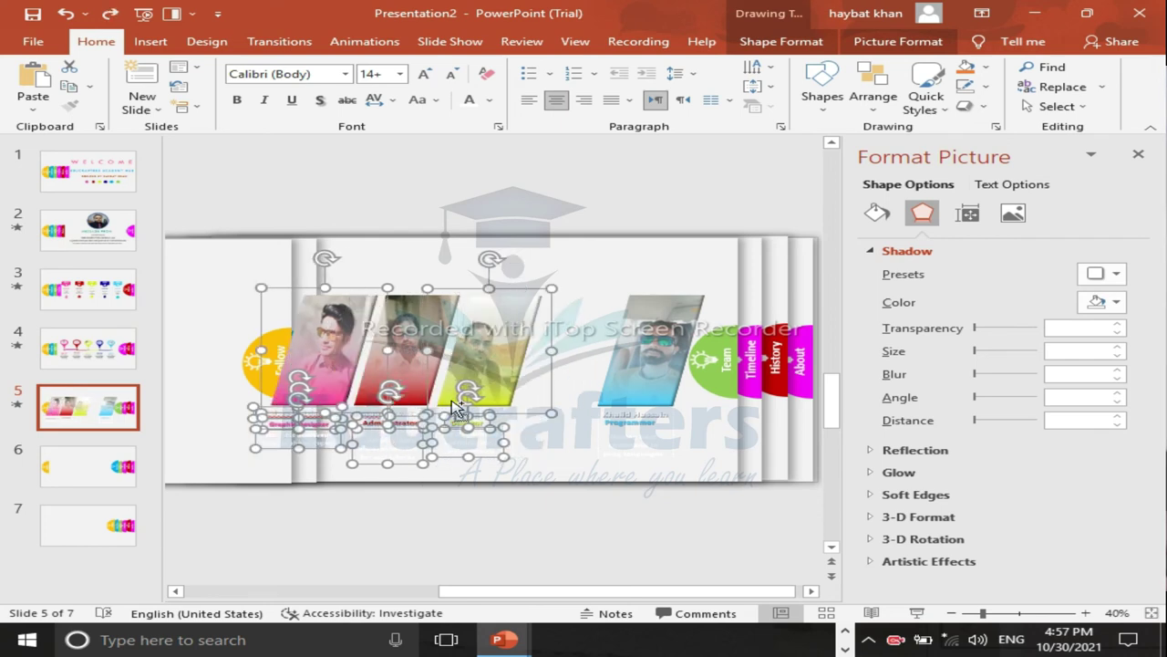
key("ctrl+z")
key("ctrl+z")
key("ctrl+z")
key("ctrl+z")
key("ctrl+z")
key("ctrl+z")
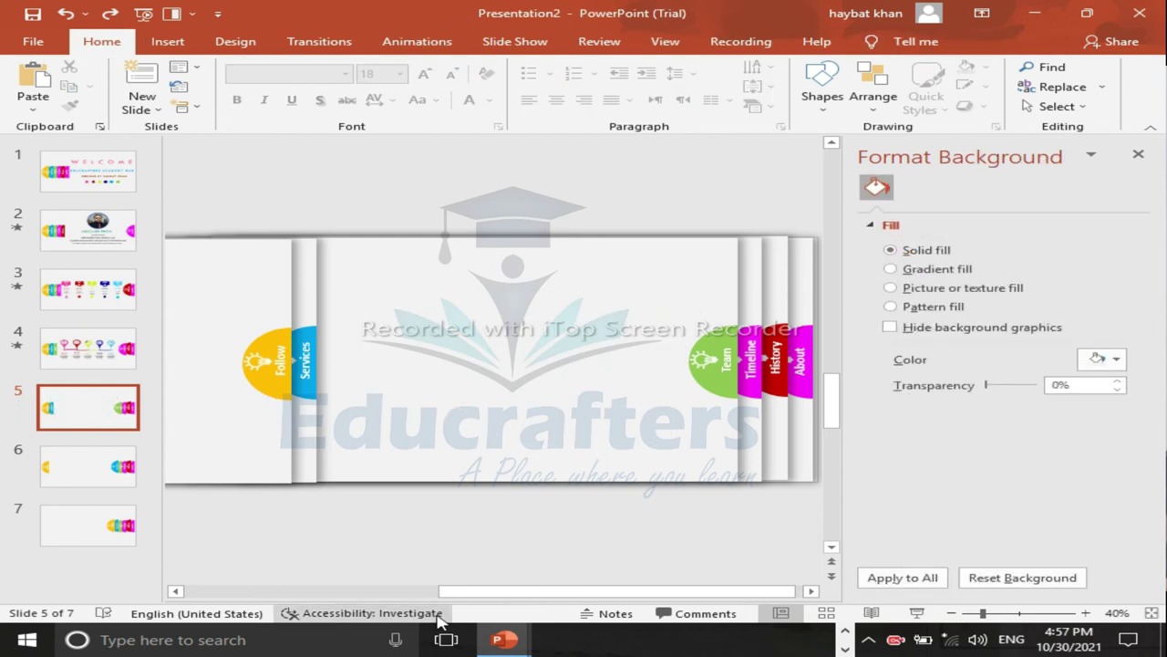
Step: Bring the WELCOME presentation's team slide back to the front
mouse_move(503, 639)
left_click(814, 547)
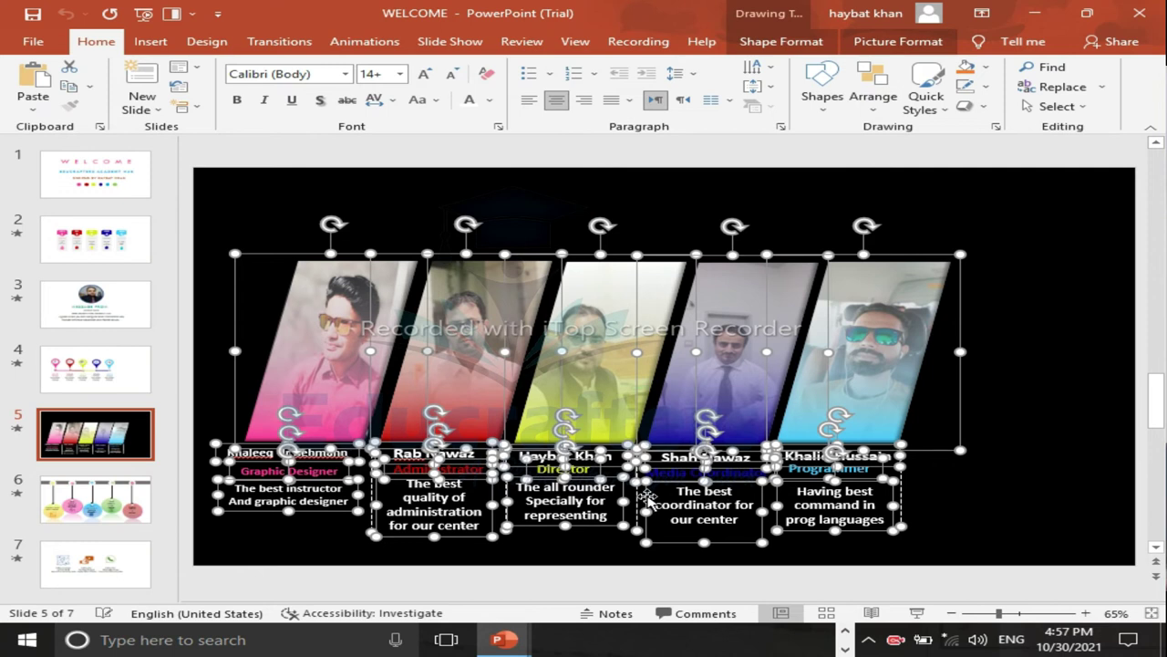
Step: Delete the Media Coordinator's photo, name, title and description from the team slide
left_click(966, 498)
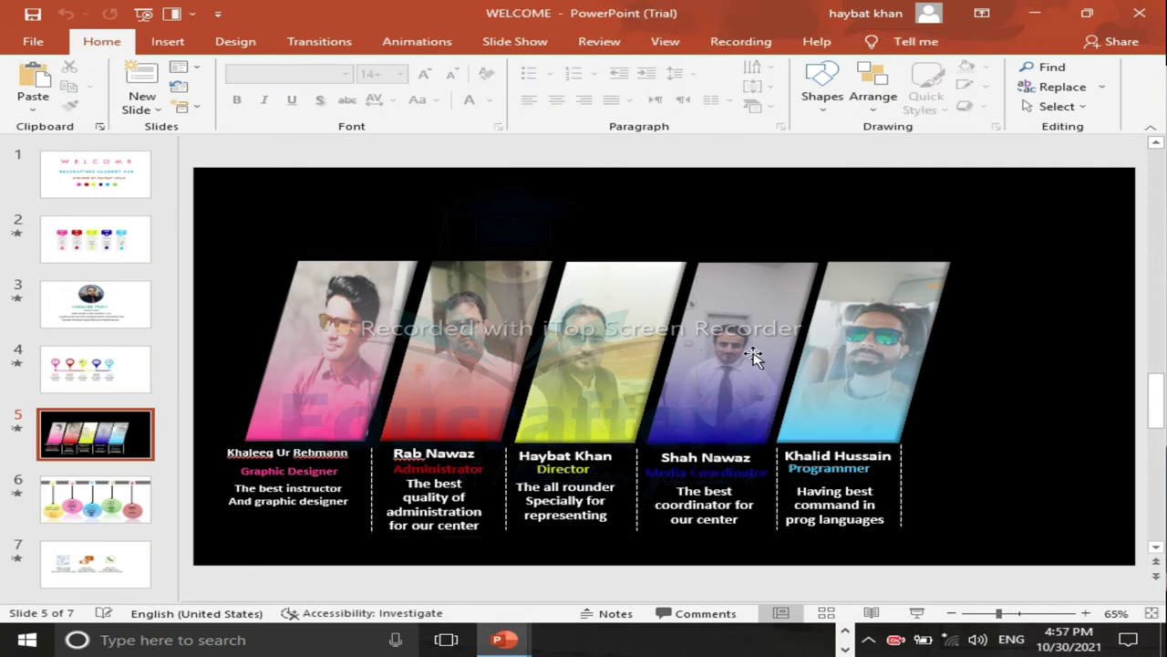
left_click(721, 302)
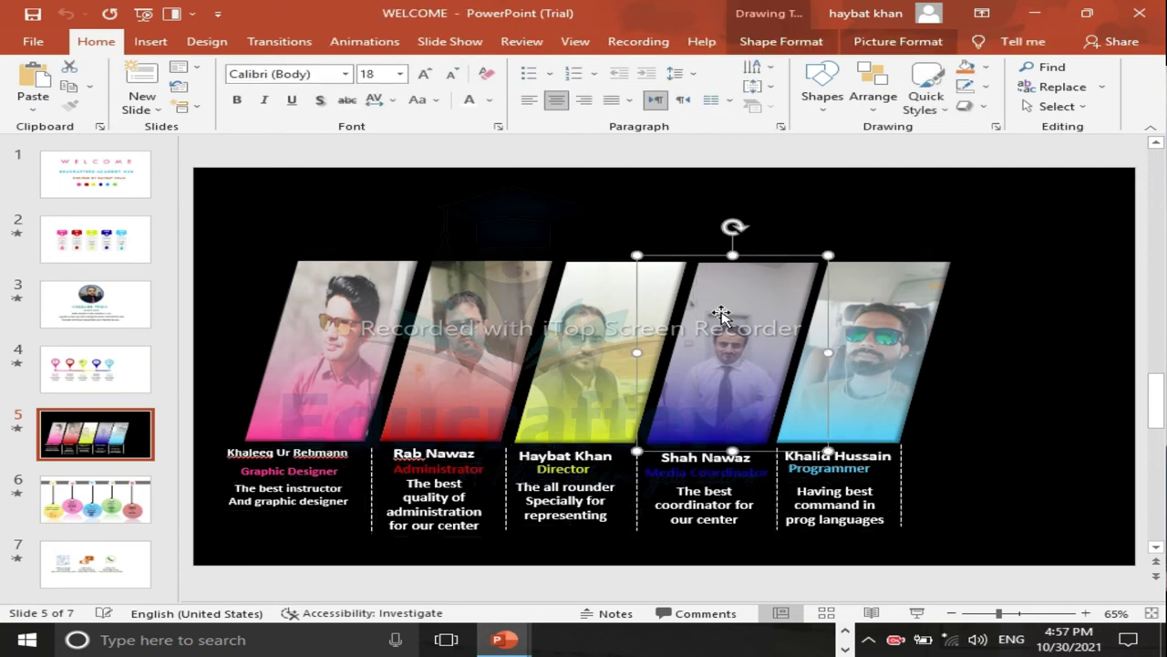
key("Delete")
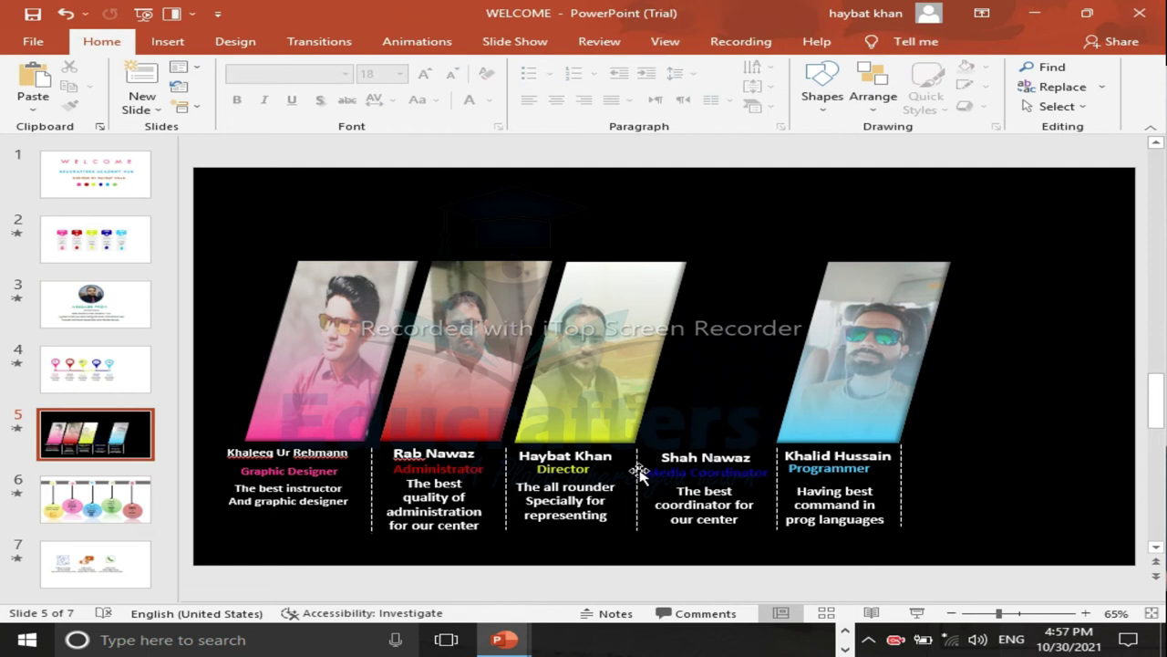
left_click(638, 471)
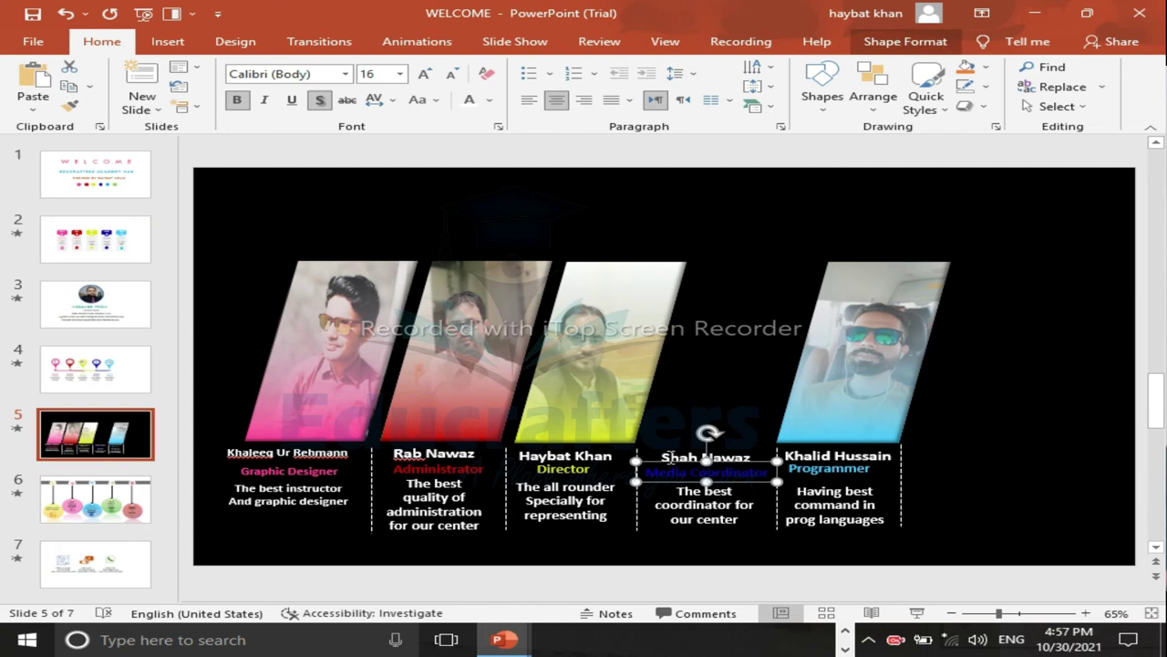
left_click(662, 454)
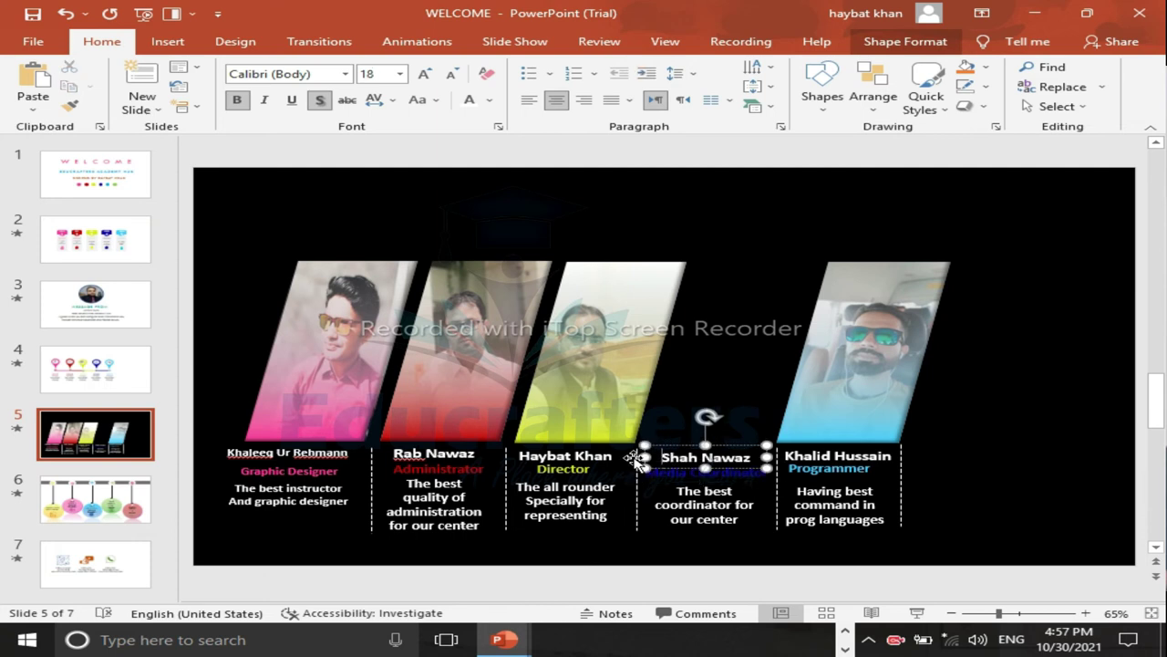
left_click(642, 472, "shift")
left_click(671, 507, "shift")
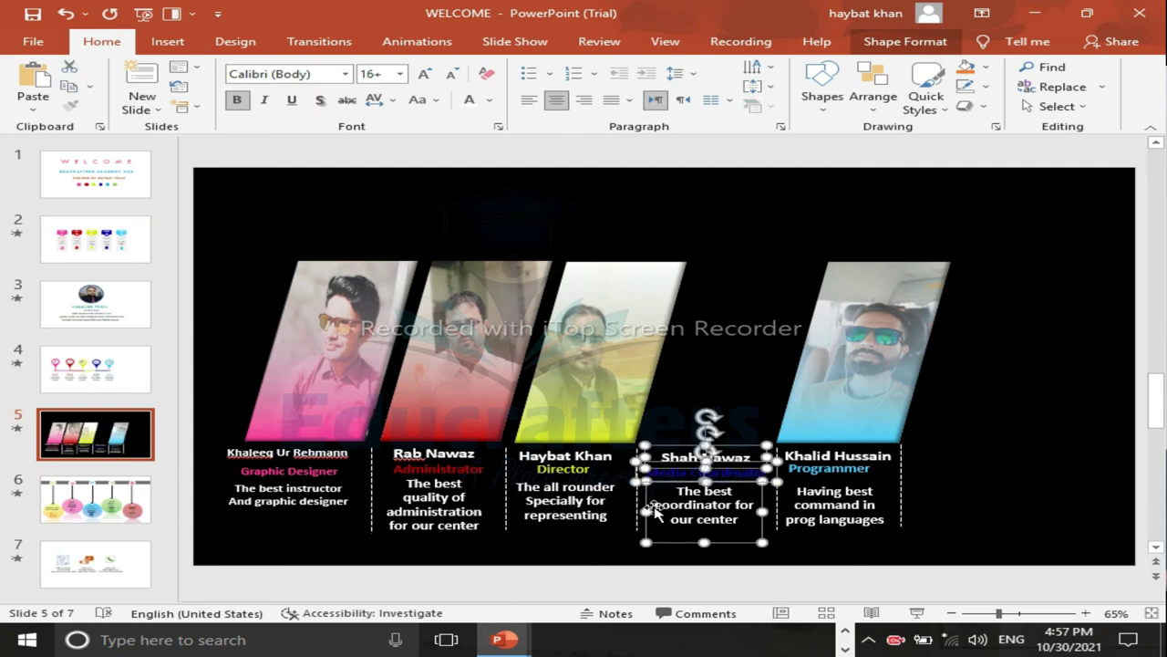
key("Delete")
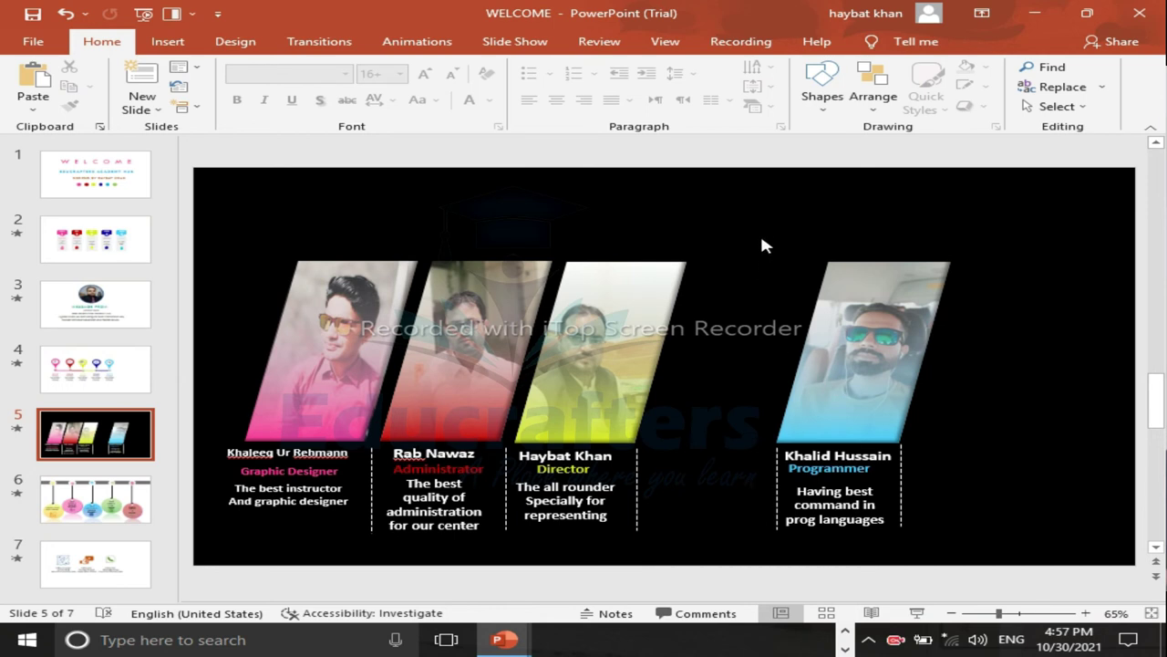
Step: Move the Programmer panel beside the Director's, then select all four team panels
left_click_drag(750, 222, 985, 571)
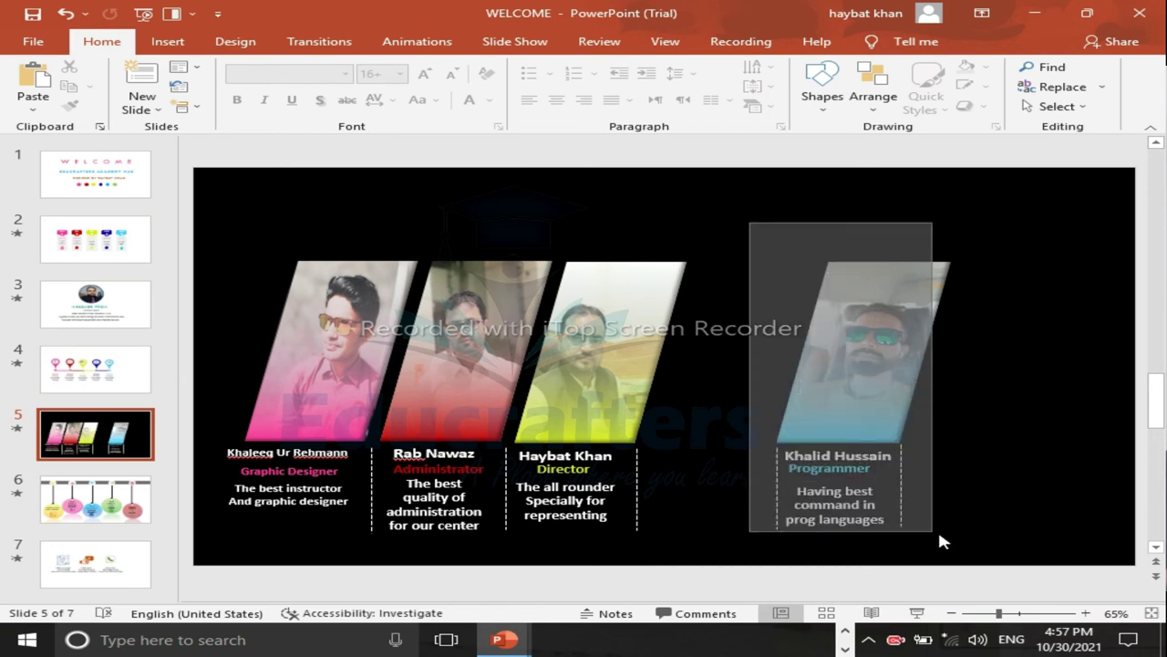
left_click_drag(885, 416, 760, 419)
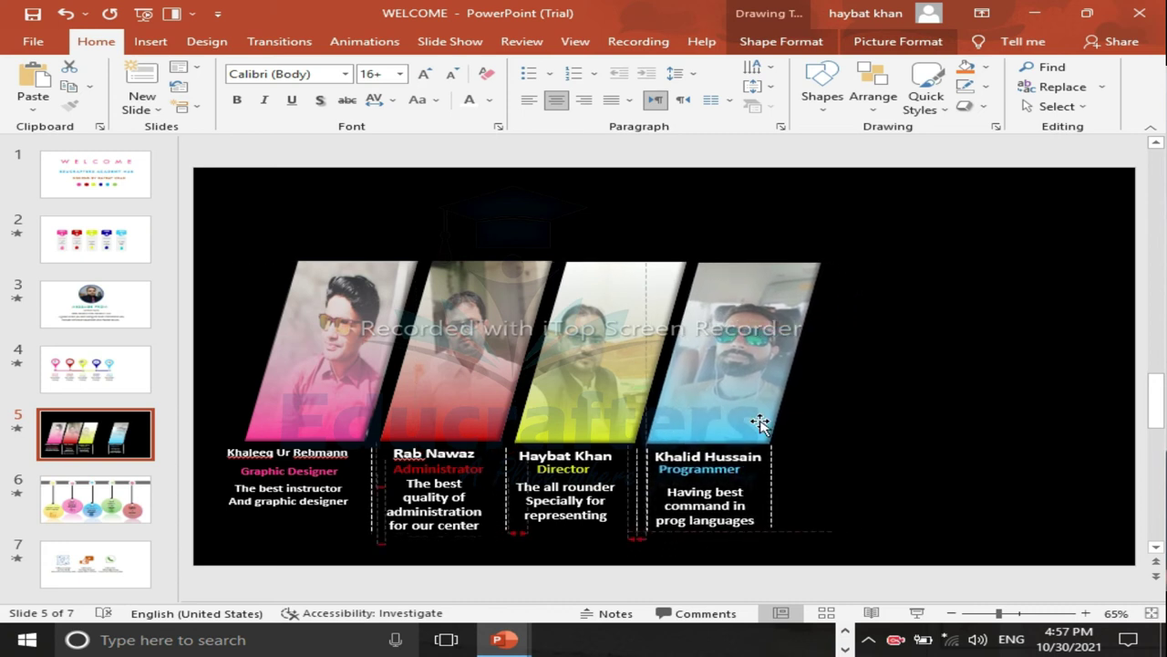
left_click_drag(761, 419, 758, 419)
left_click_drag(857, 229, 207, 559)
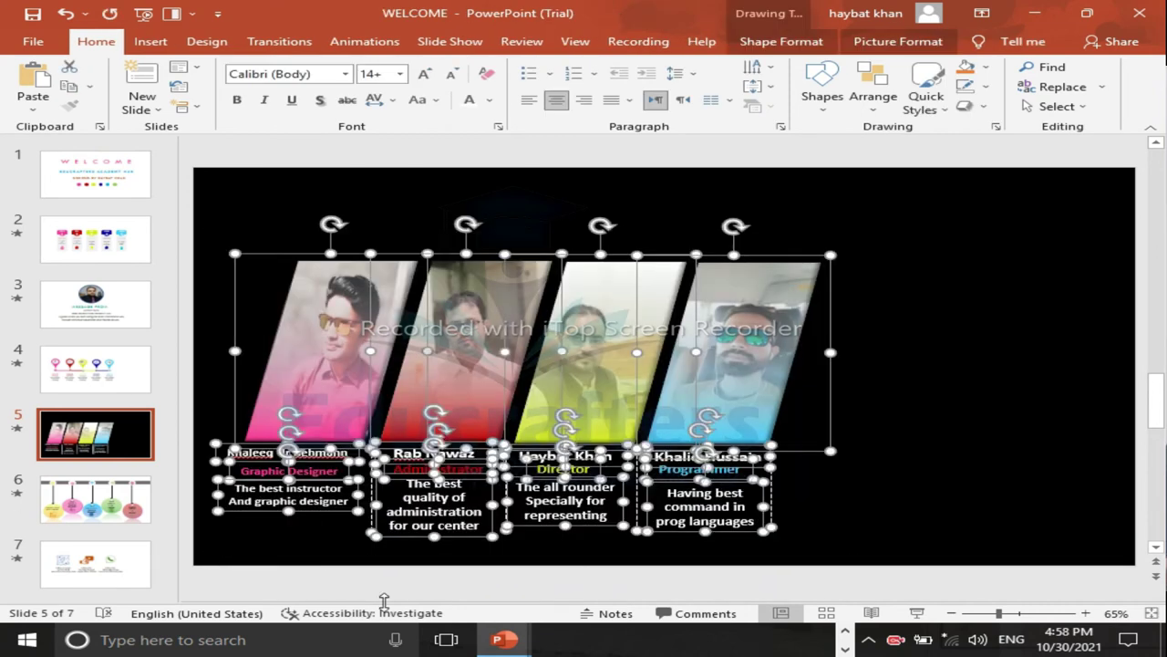
Step: Paste the four team panels onto Presentation2's slide 5 and shift them right
left_click(504, 639)
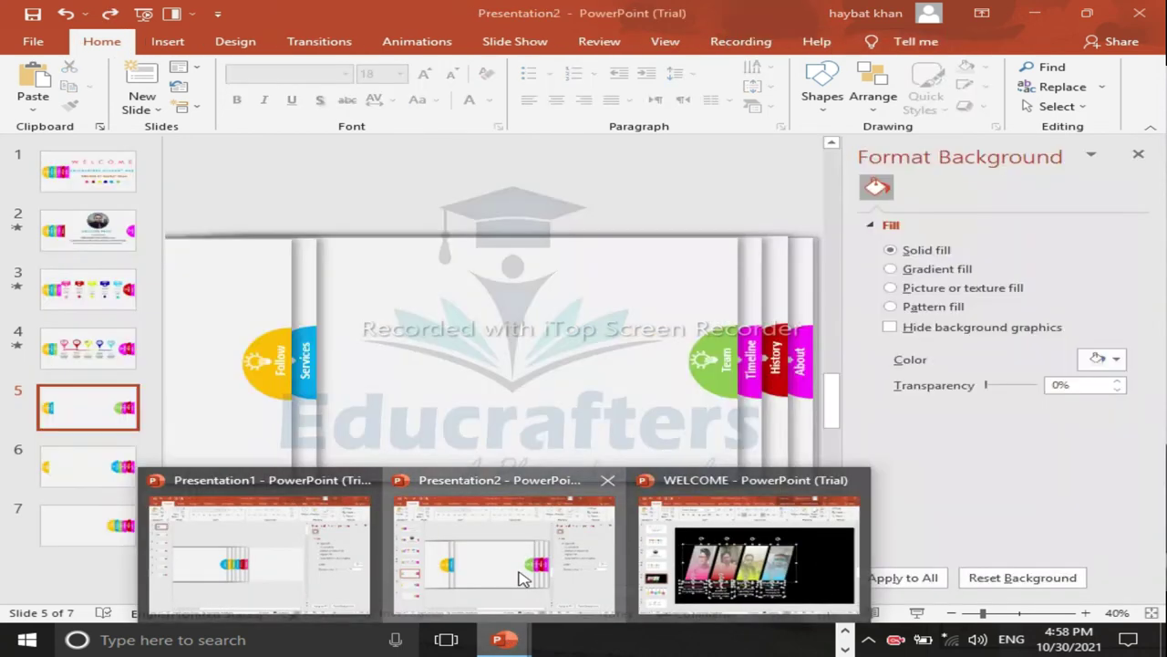
left_click(519, 577)
key("ctrl+v")
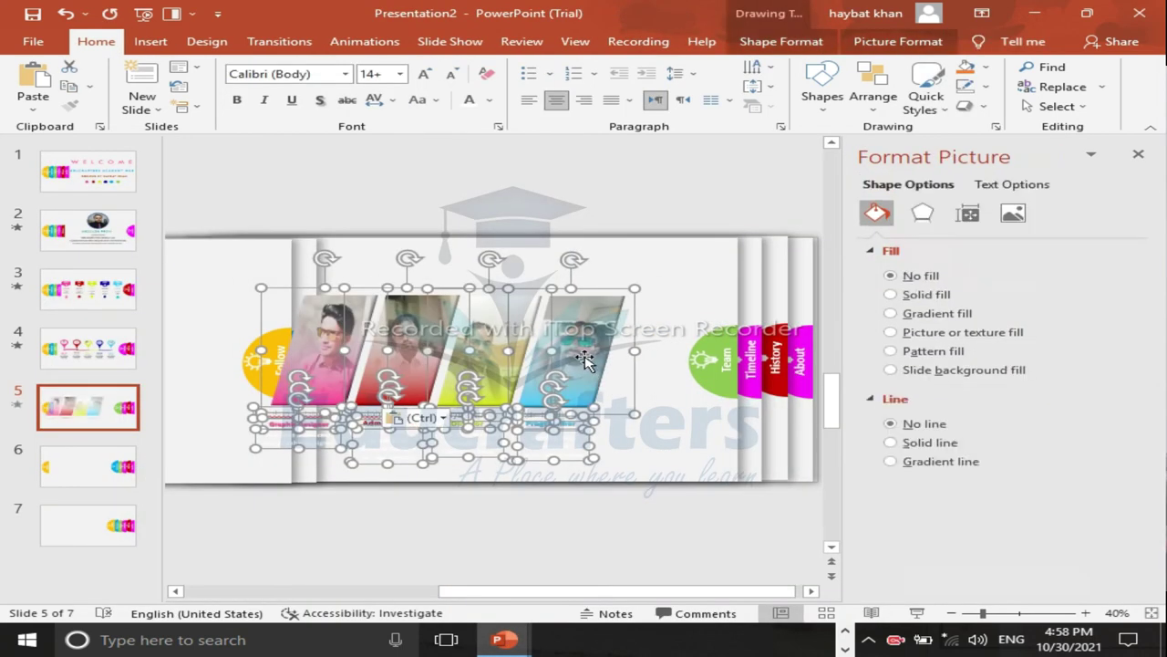
left_click_drag(585, 358, 637, 358)
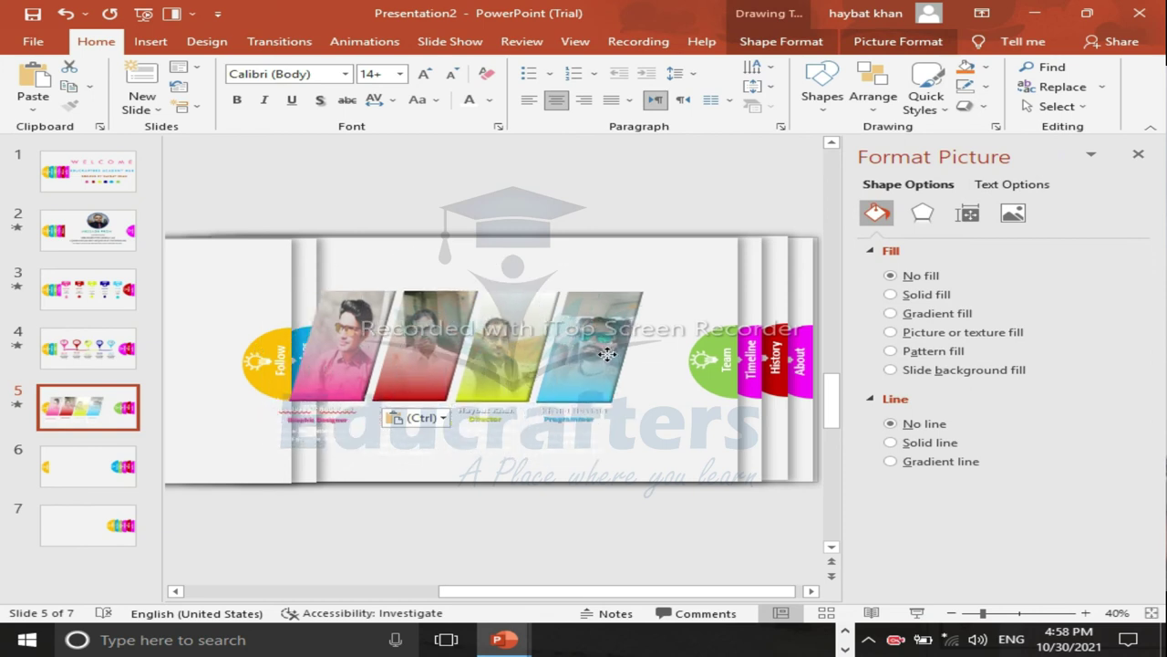
left_click_drag(644, 355, 654, 356)
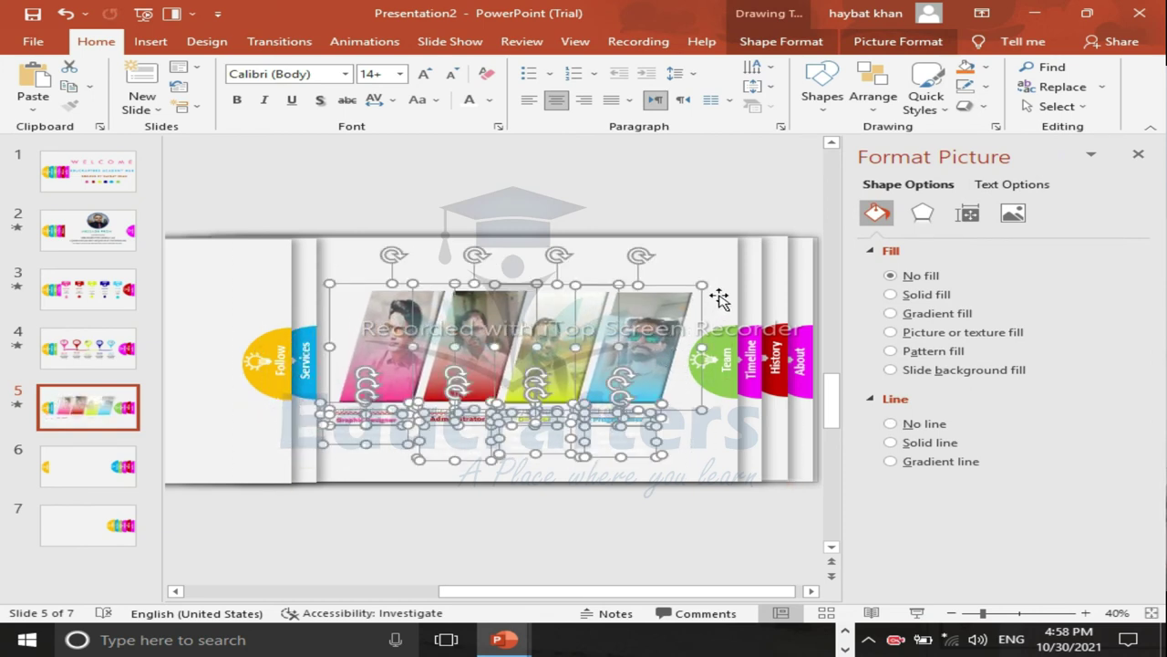
Step: Try solid fills on the back rectangle and picture, then remove them to uncover the Team tab
left_click(714, 262)
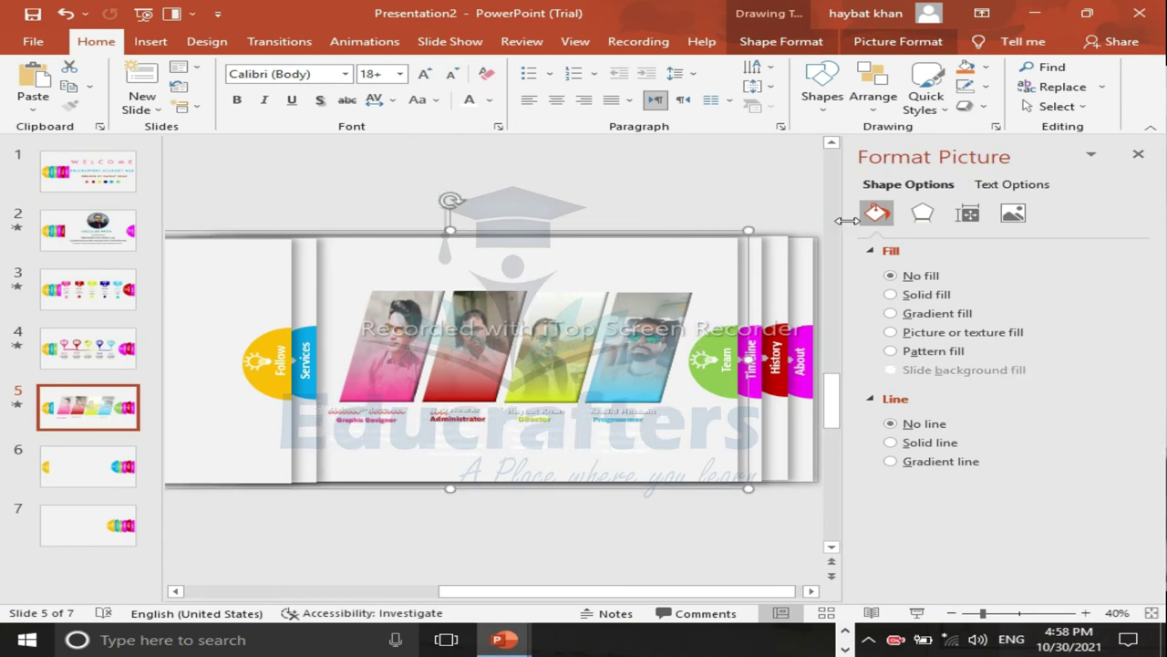
left_click(909, 297)
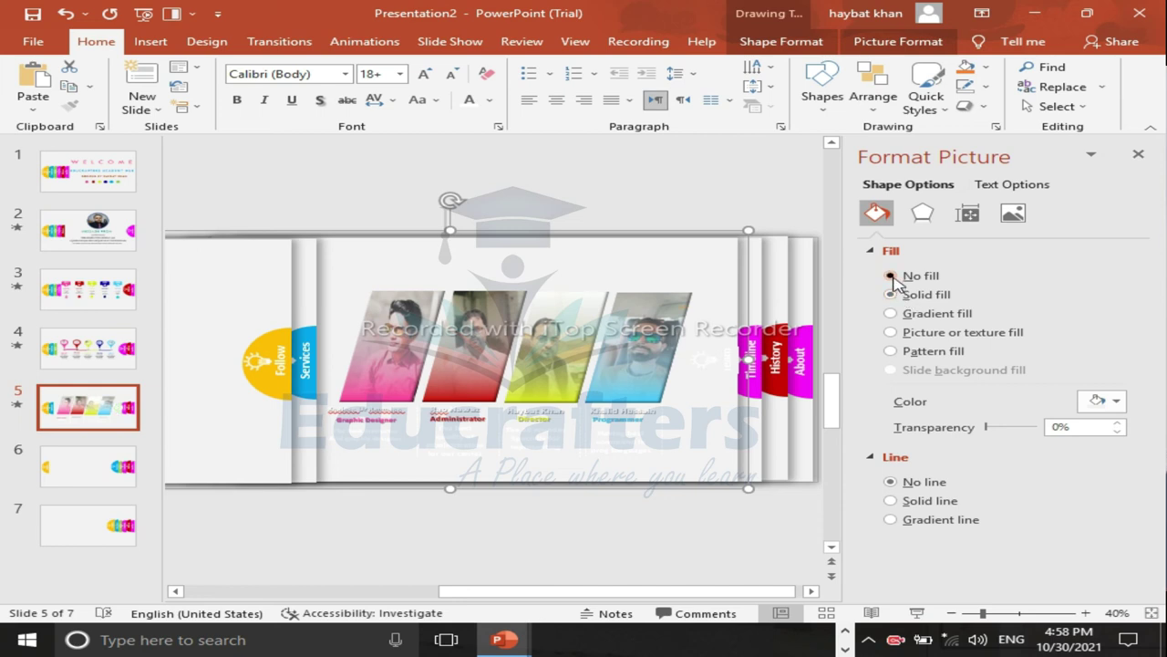
left_click(891, 275)
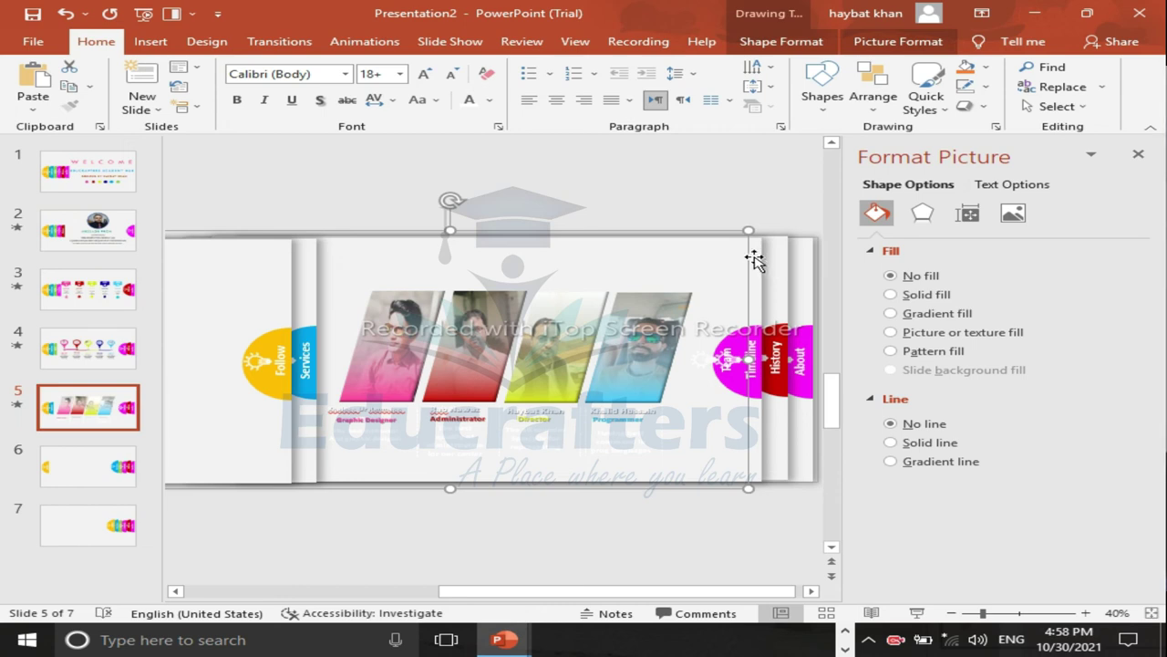
left_click_drag(753, 253, 757, 260)
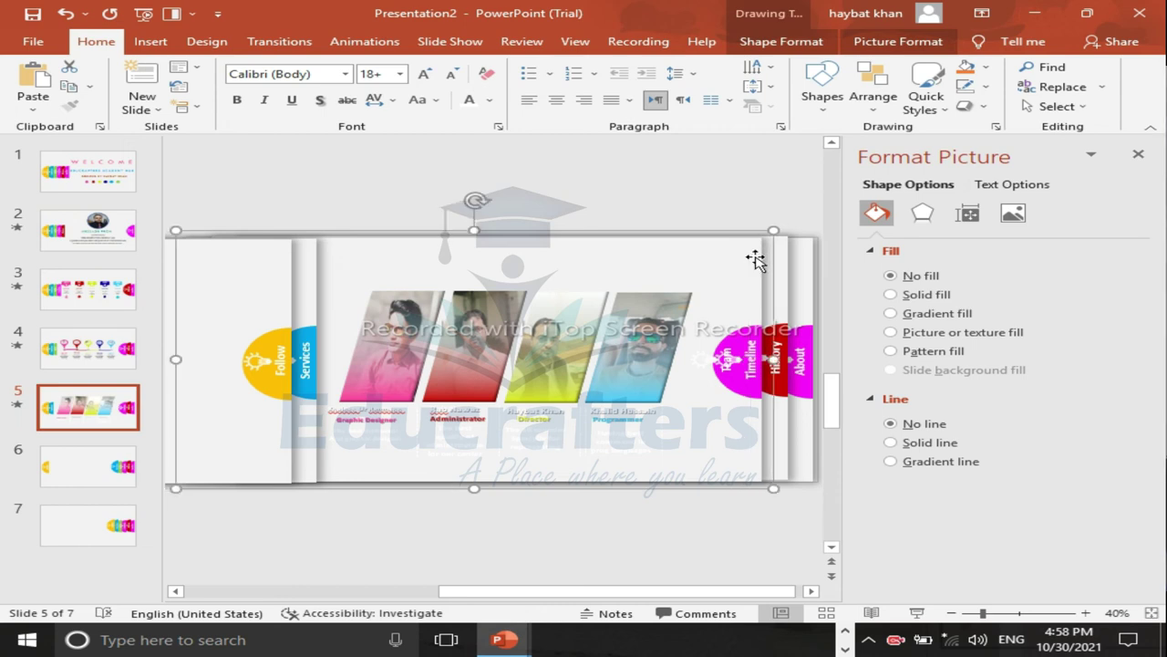
left_click(912, 297)
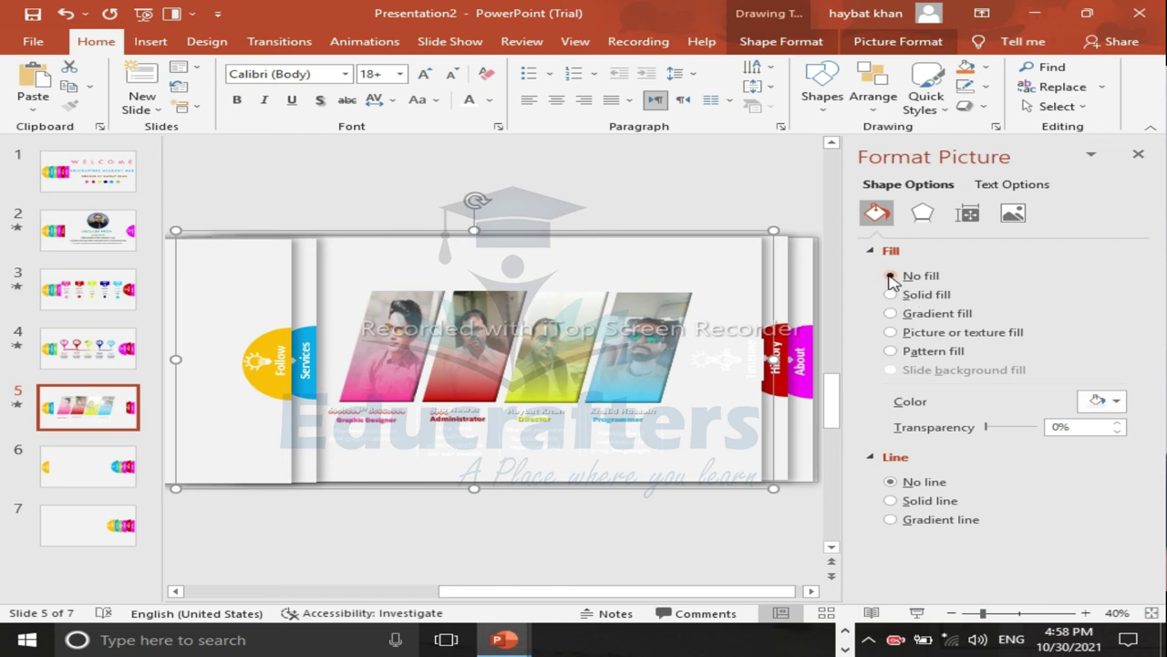
left_click(890, 276)
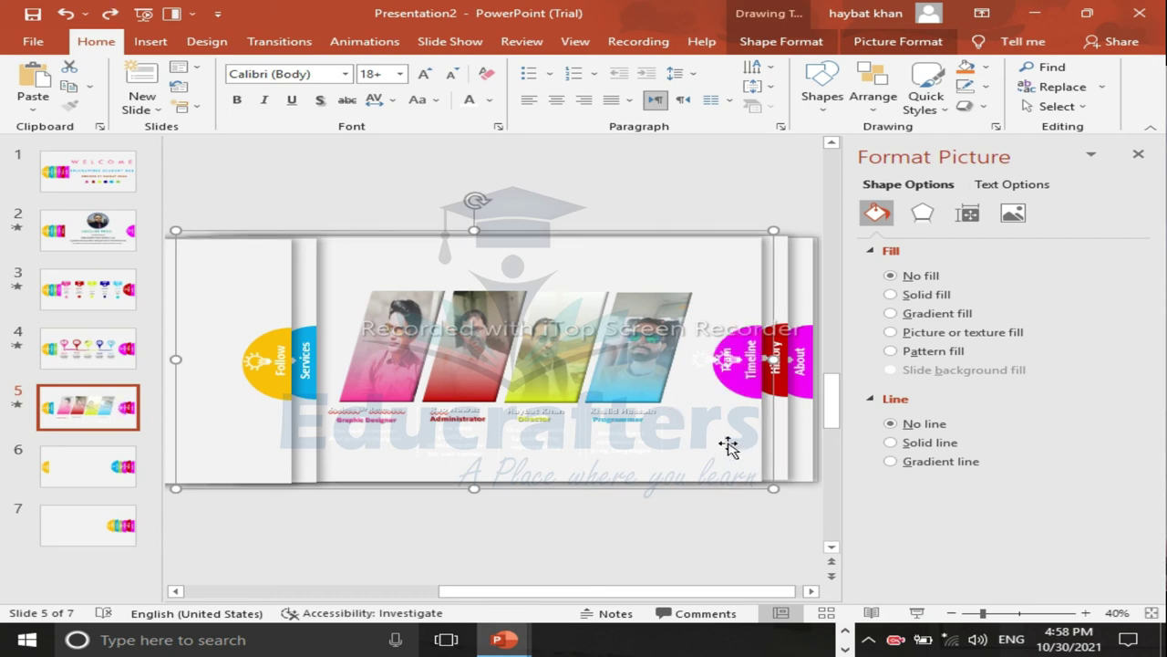
key("Left")
key("Left")
key("Left")
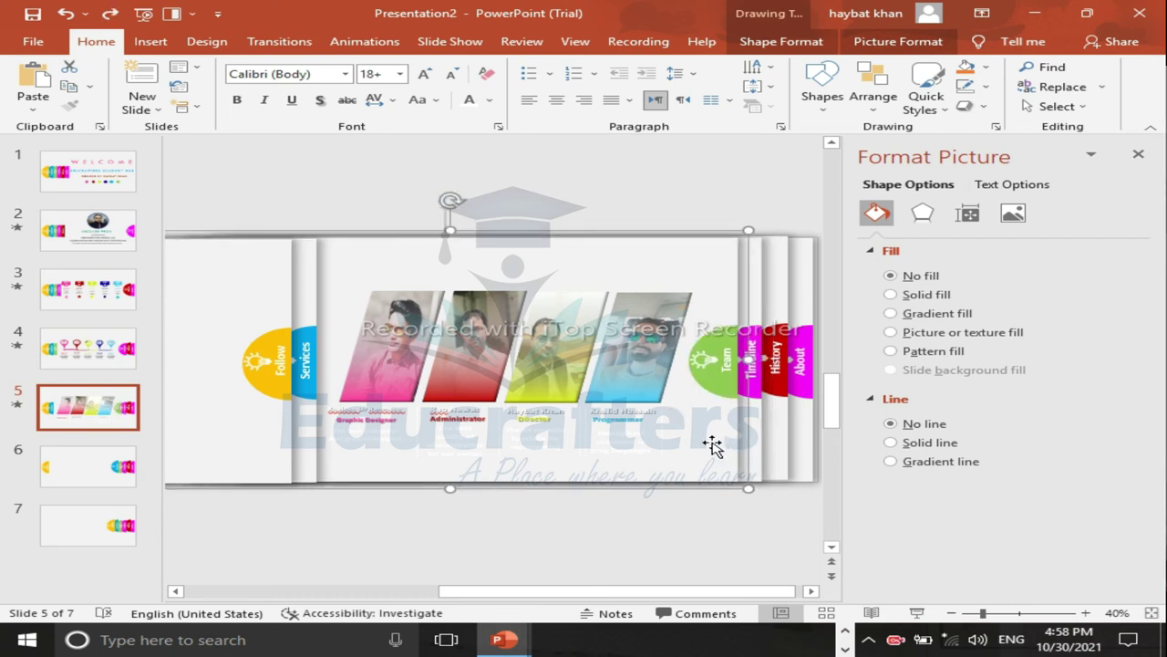
Step: Fill the backing shape behind the team photos with solid black
left_click(712, 446)
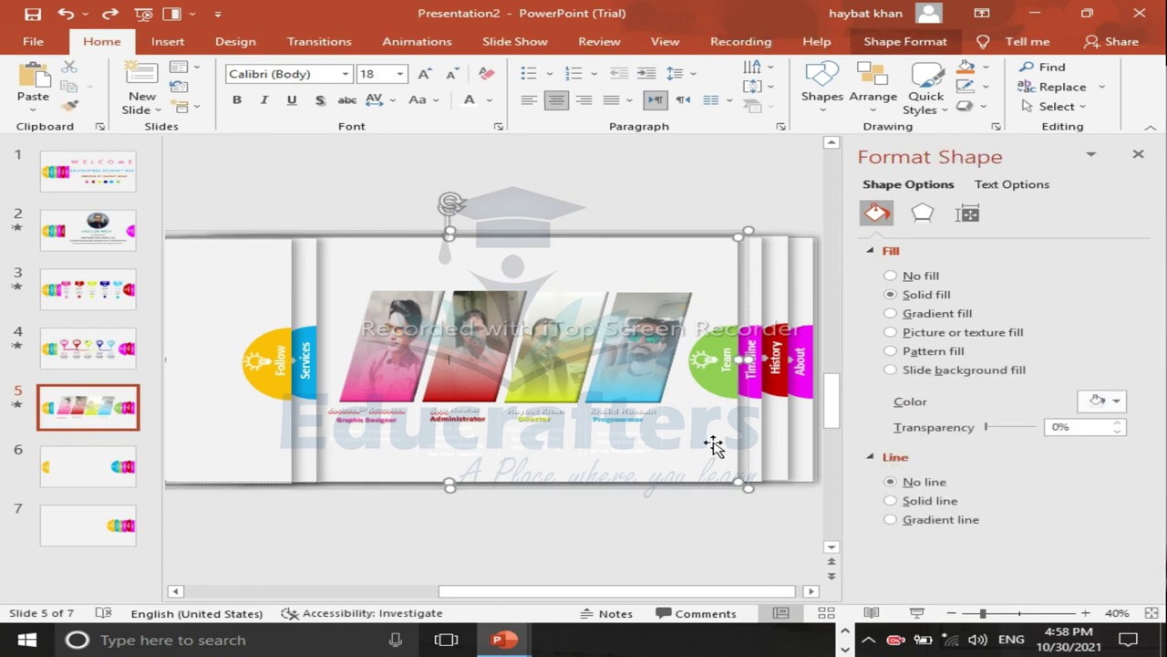
left_click(1120, 403)
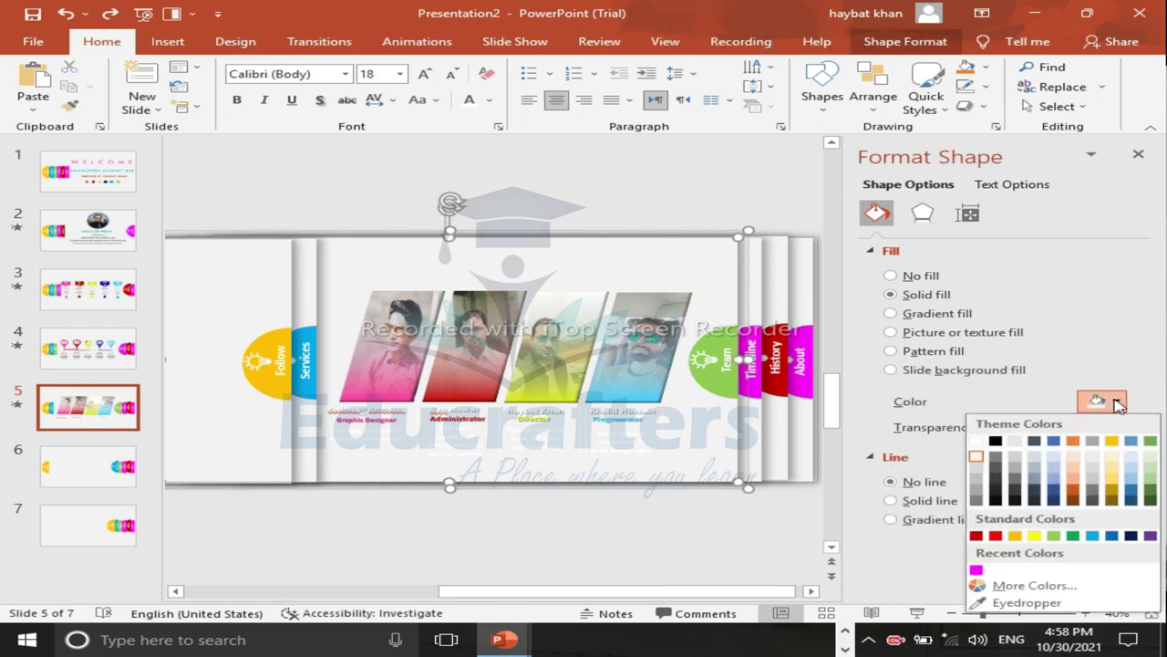
left_click(995, 441)
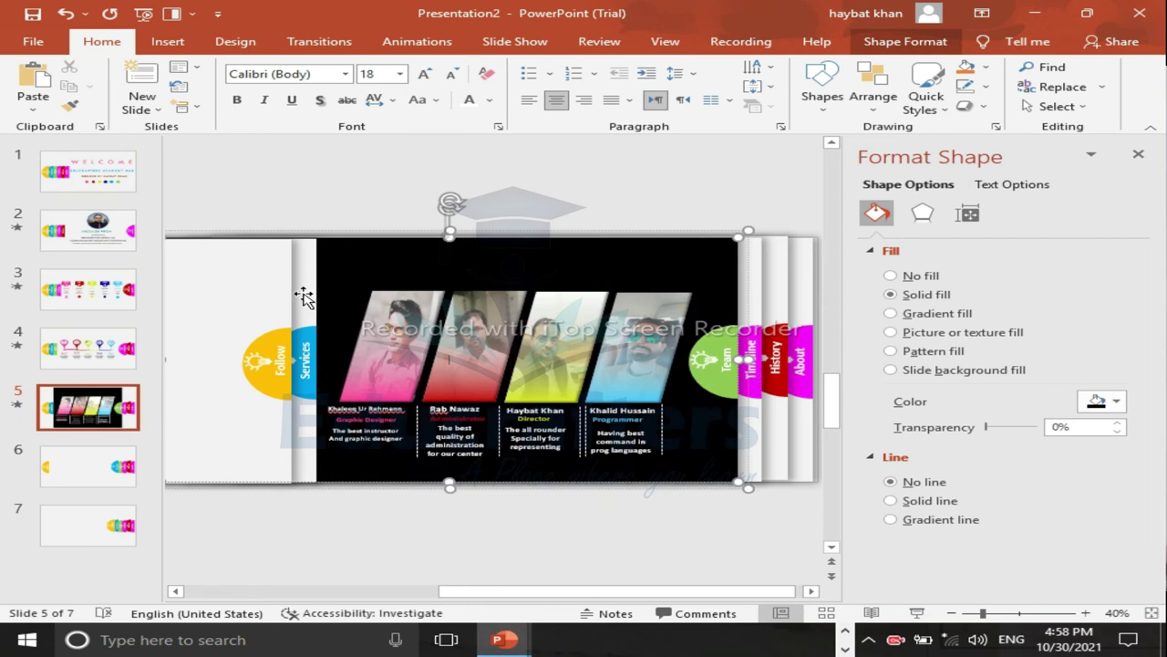
Step: Copy WELCOME's grey timeline bar onto Presentation2's slide 6 and trim both ends to fit
left_click(91, 478)
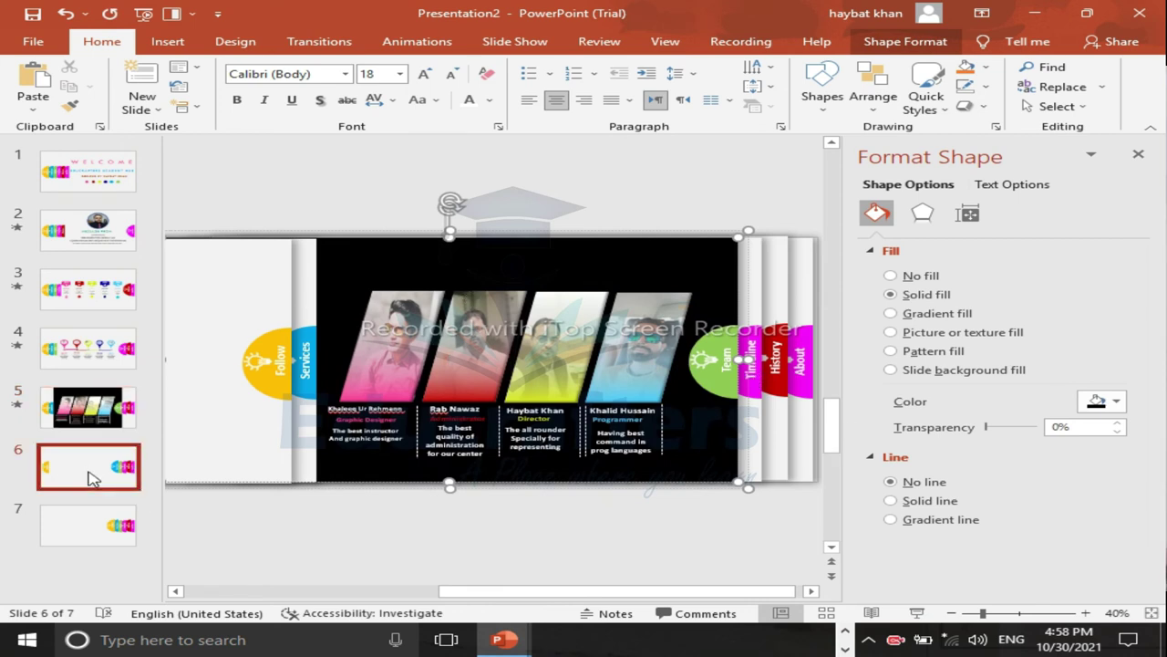
left_click(502, 628)
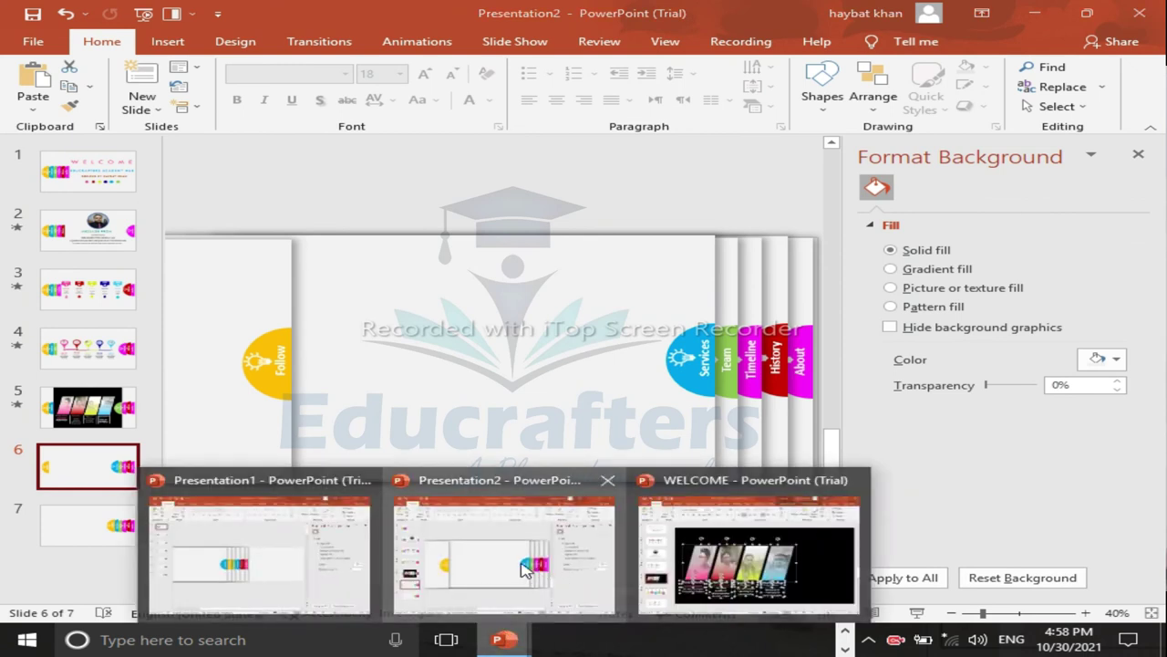
left_click(729, 556)
left_click(96, 510)
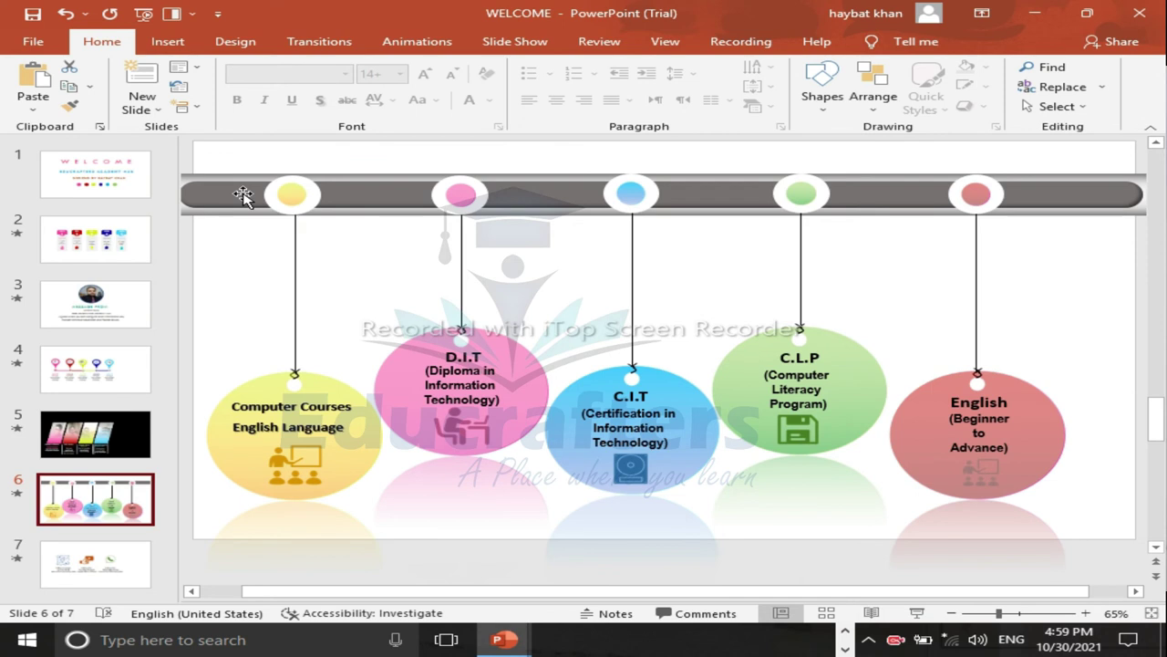
left_click(243, 196)
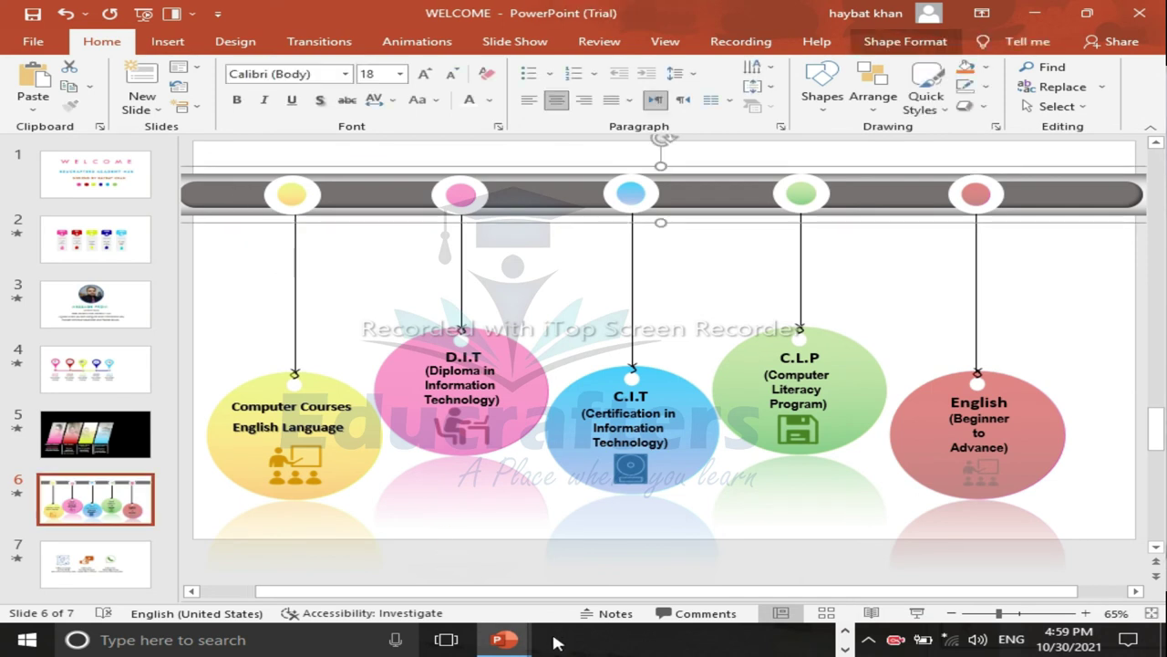
mouse_move(504, 640)
left_click(545, 577)
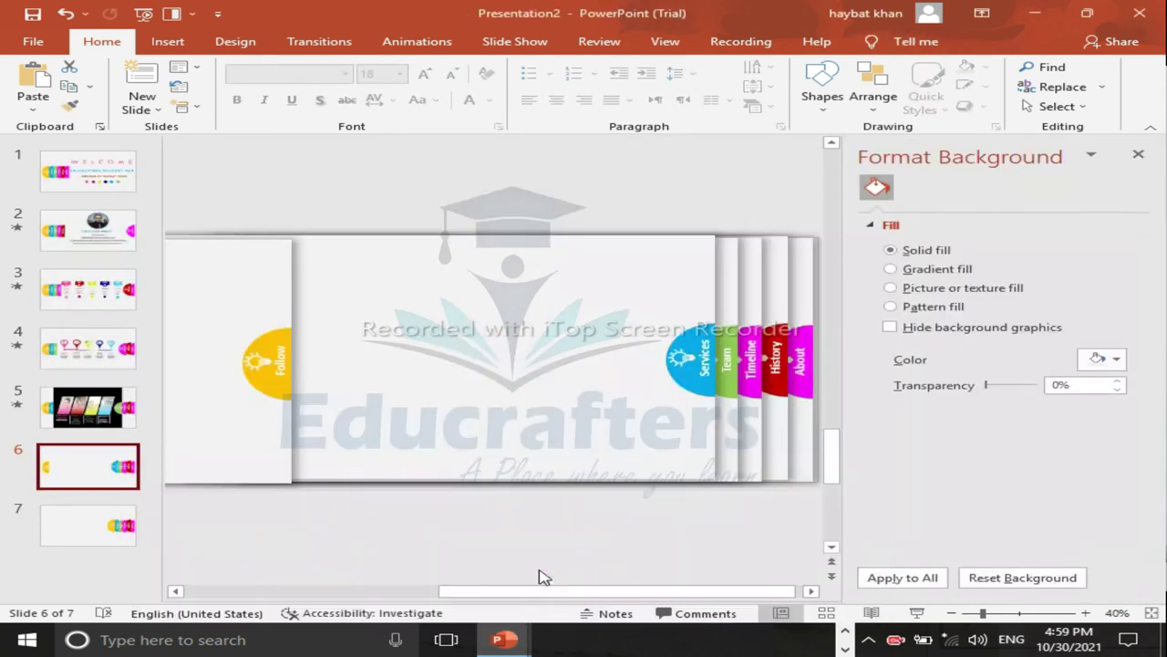
key("ctrl+v")
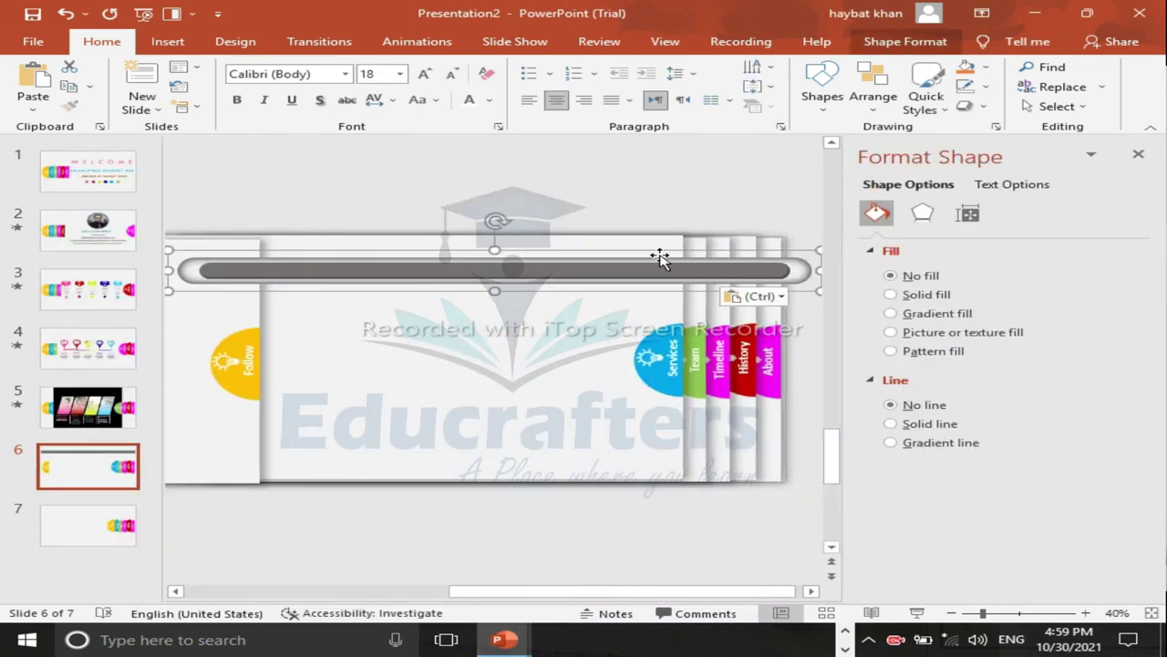
left_click_drag(819, 271, 695, 274)
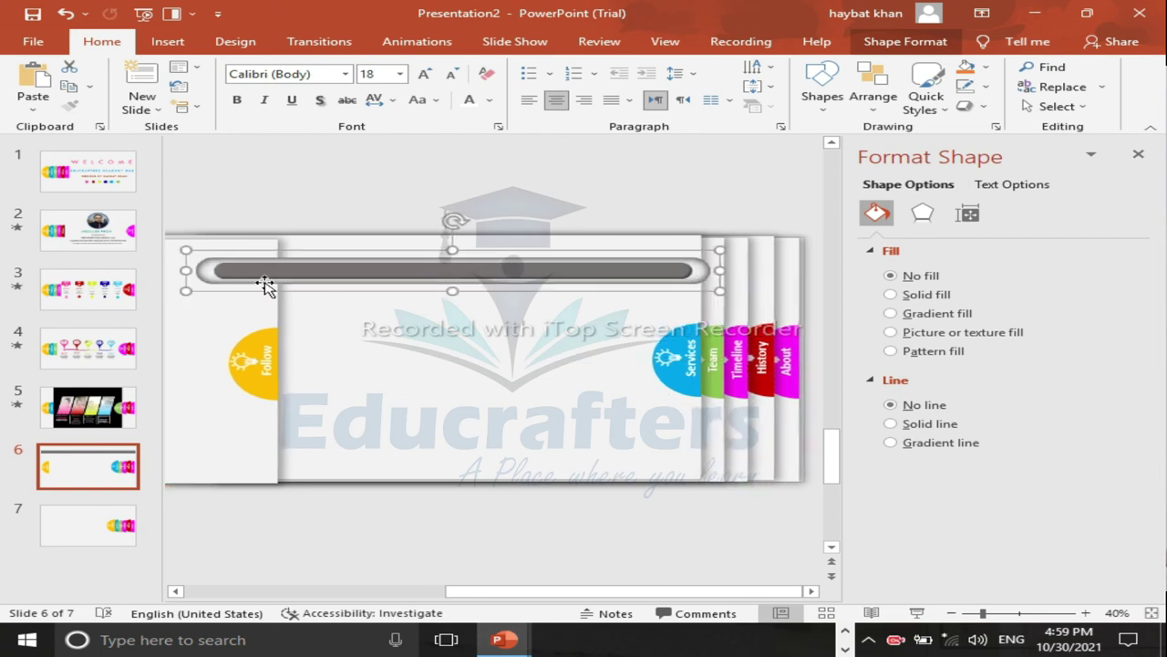
left_click_drag(184, 269, 268, 269)
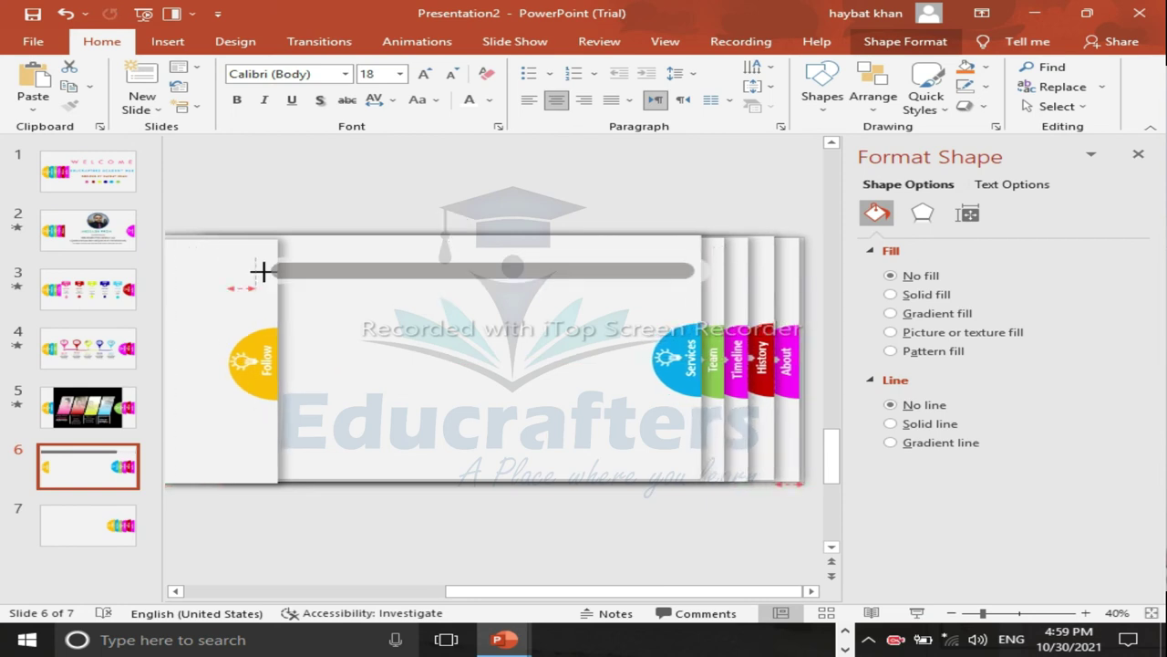
Step: Copy the yellow Computer Courses circle and place it under the bar's left end
left_click(504, 639)
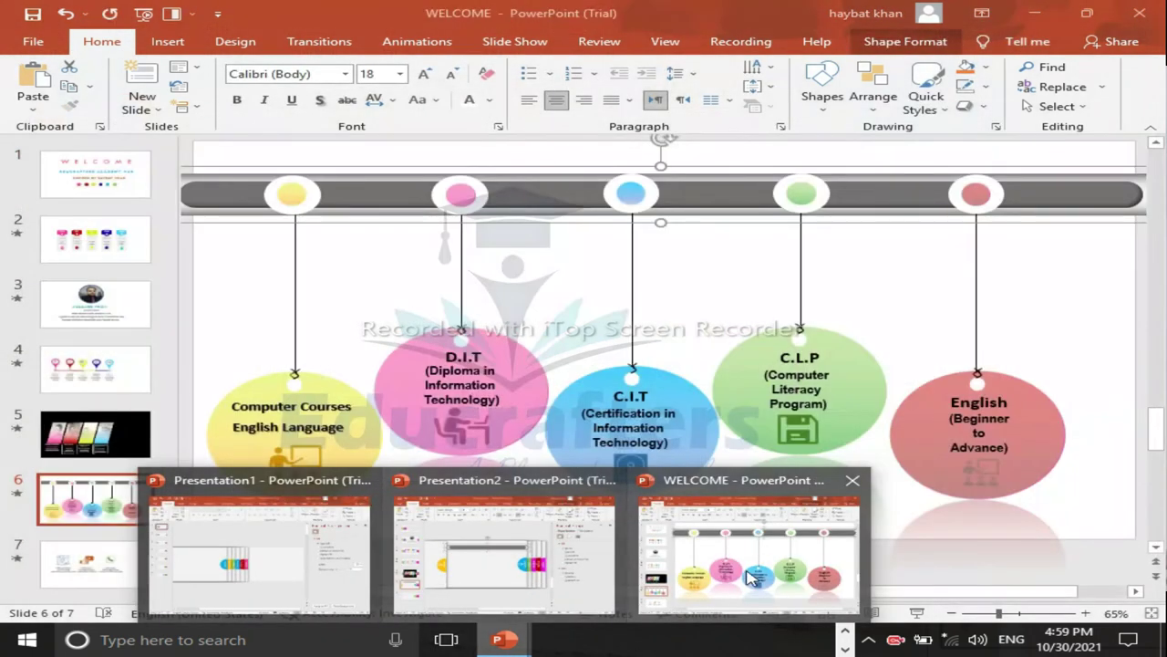
left_click(748, 552)
left_click(293, 378)
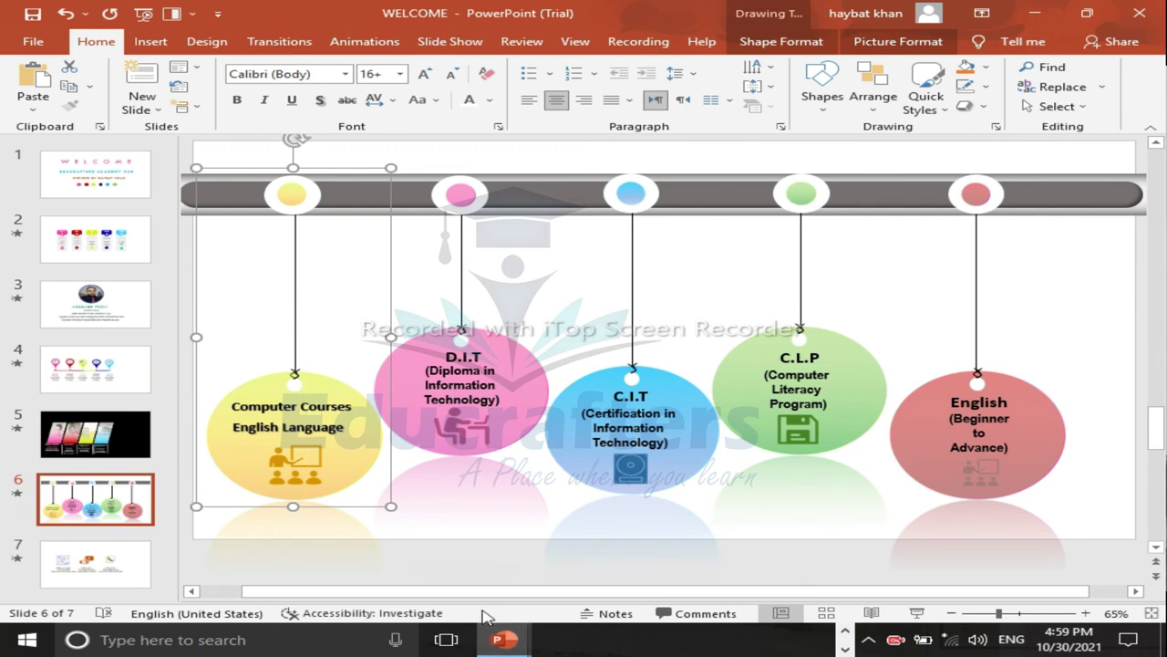
mouse_move(503, 639)
left_click(534, 578)
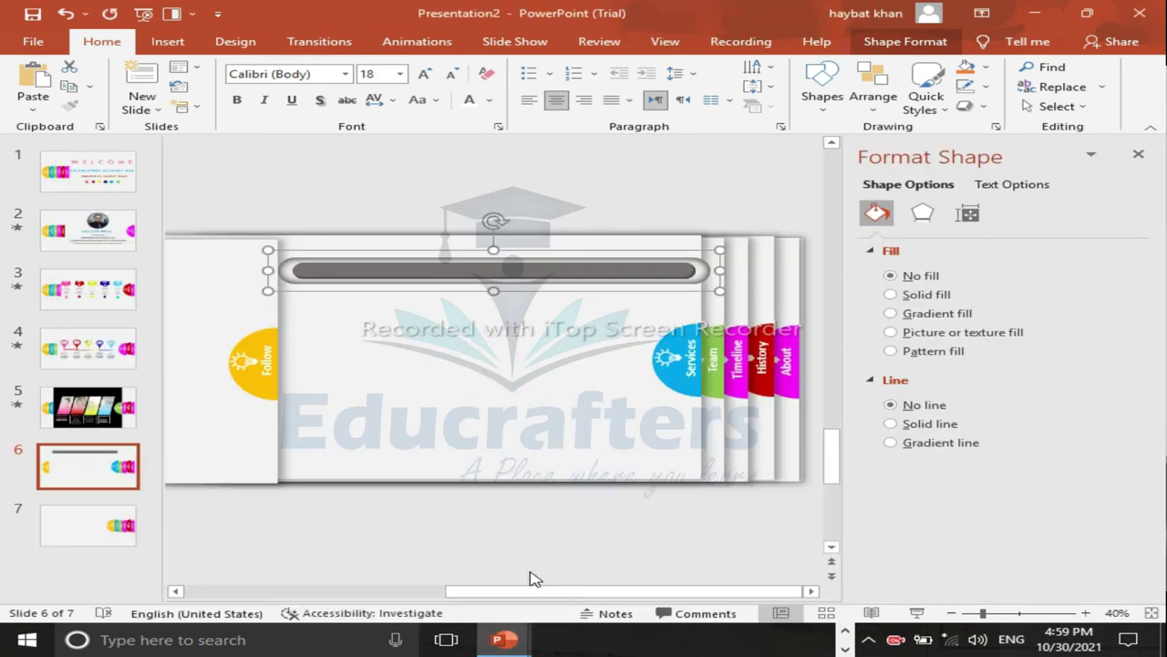
key("ctrl+v")
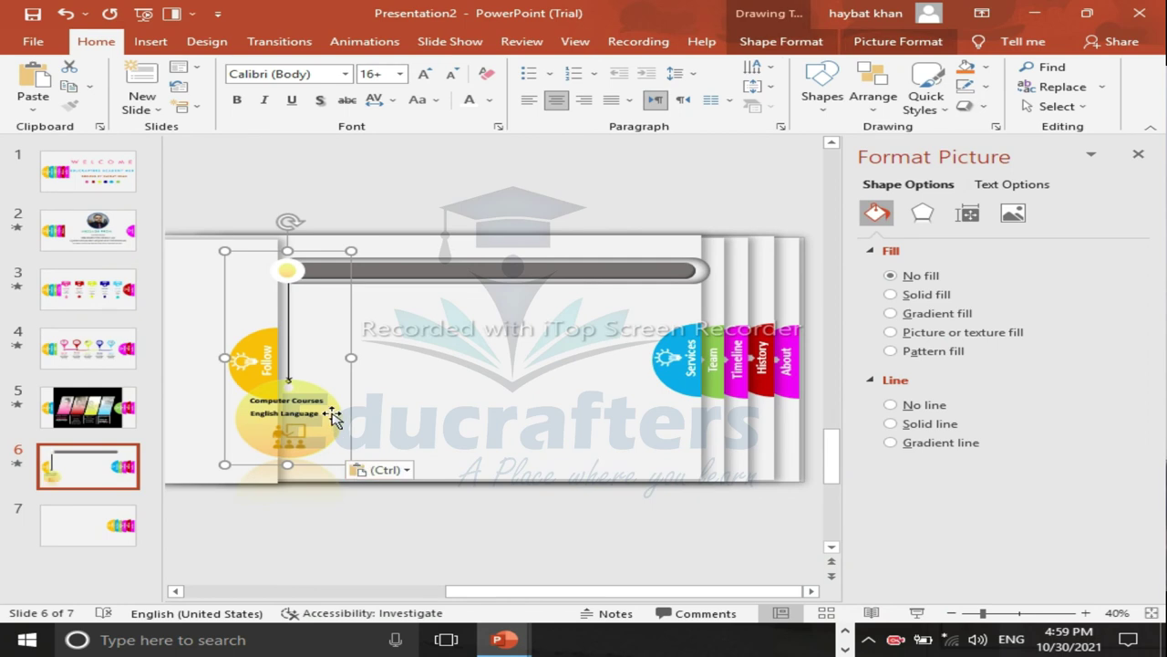
left_click_drag(310, 415, 363, 420)
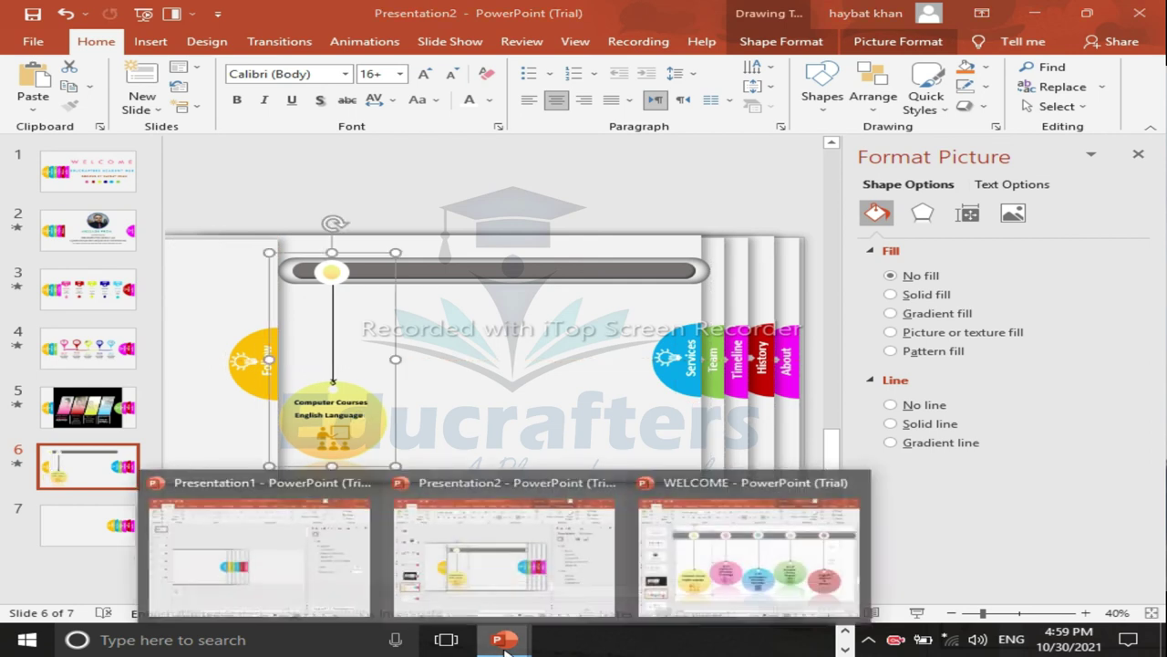
Step: Copy the pink D.I.T circle and position it under its timeline dot
left_click(730, 580)
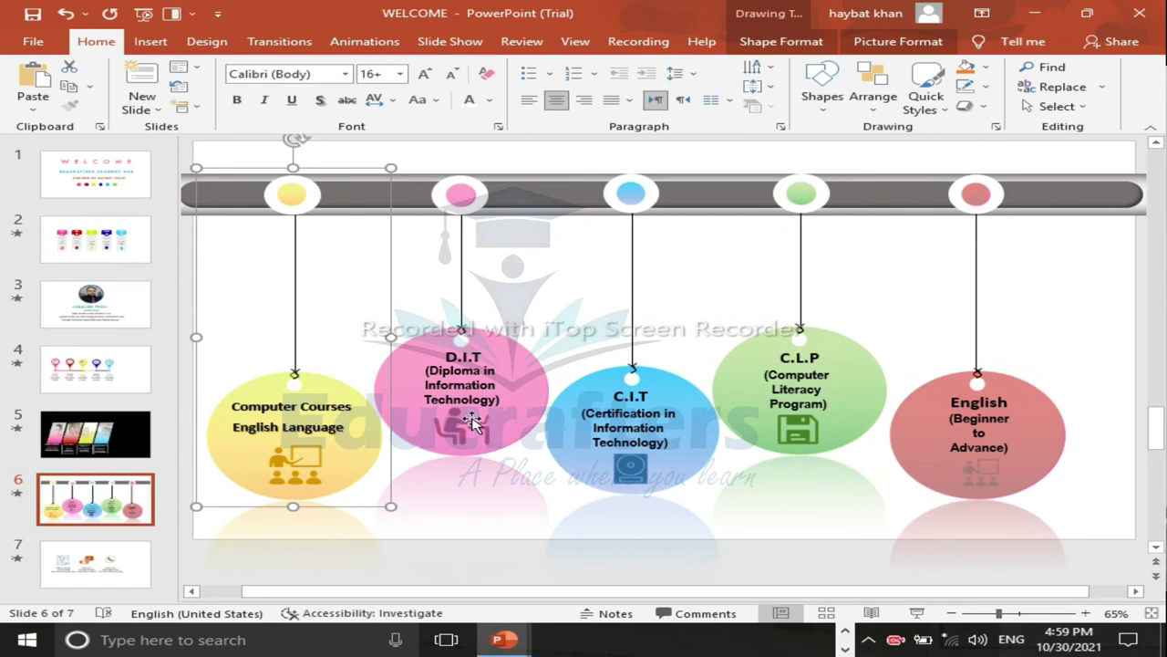
left_click(467, 416)
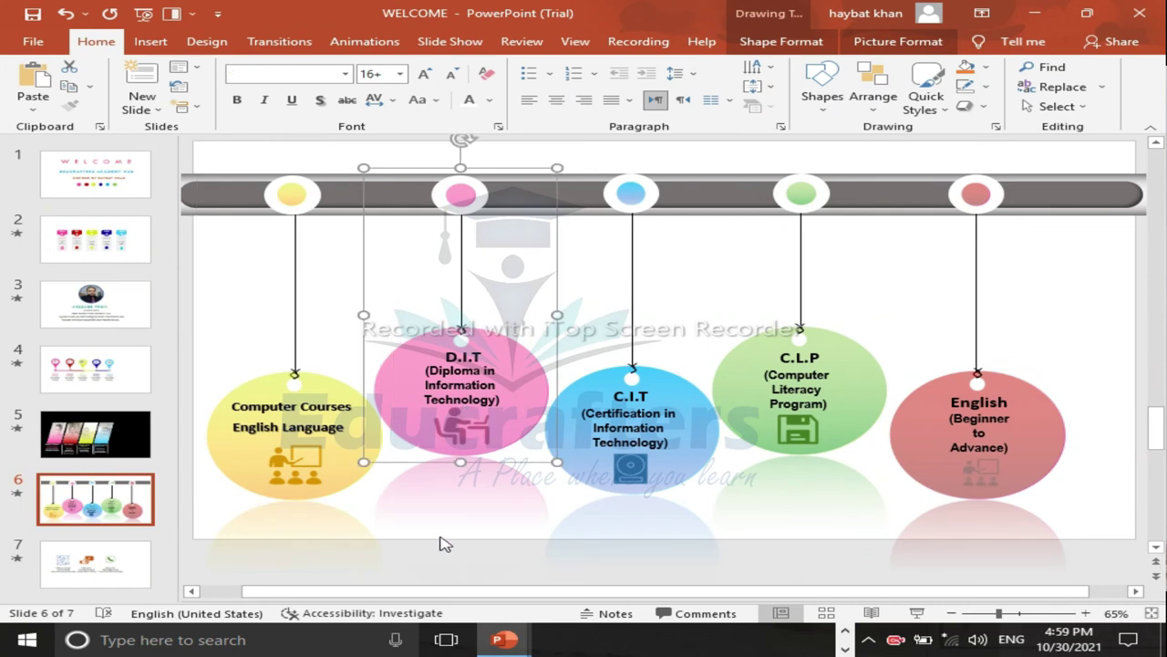
mouse_move(504, 639)
left_click(499, 580)
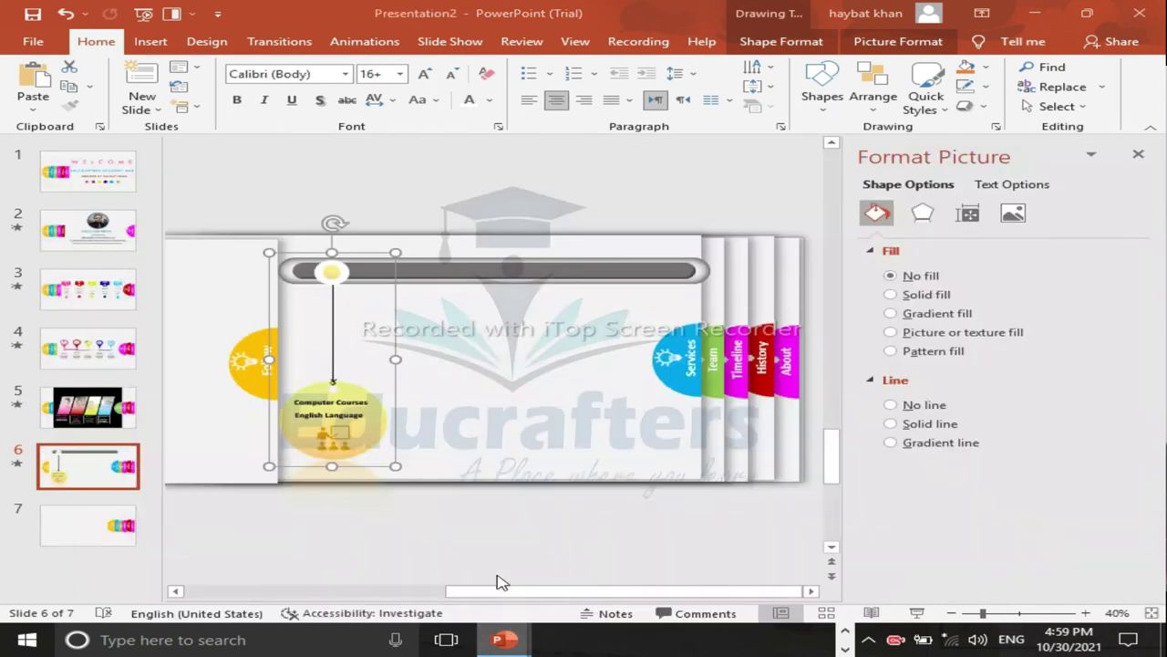
key("ctrl+v")
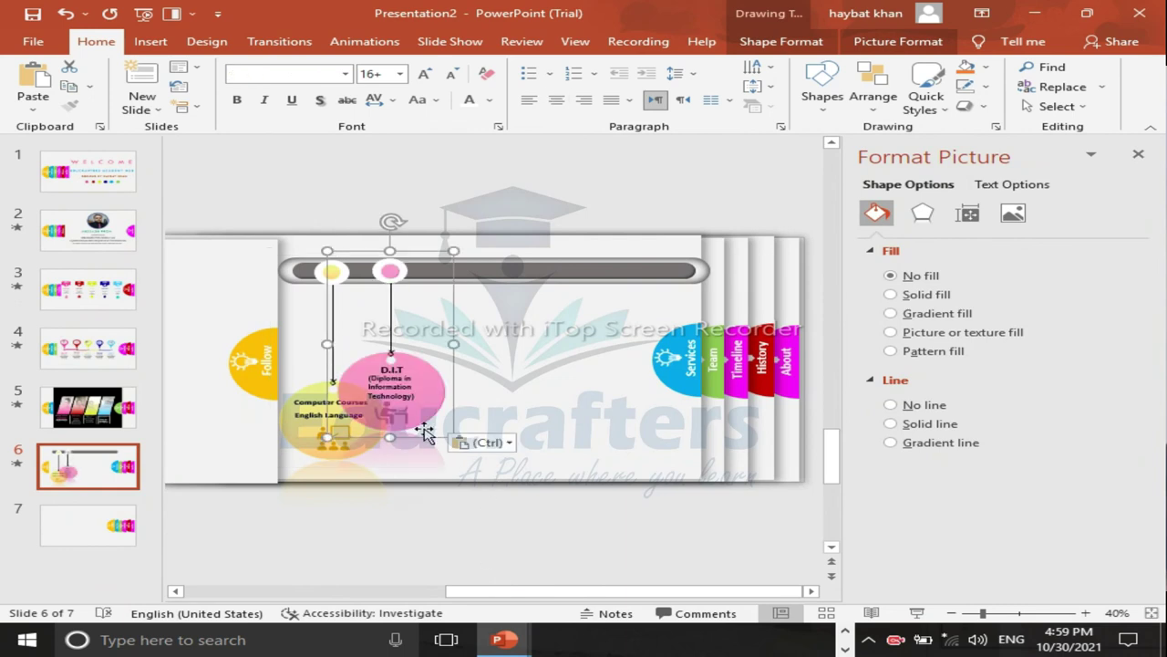
left_click(415, 392)
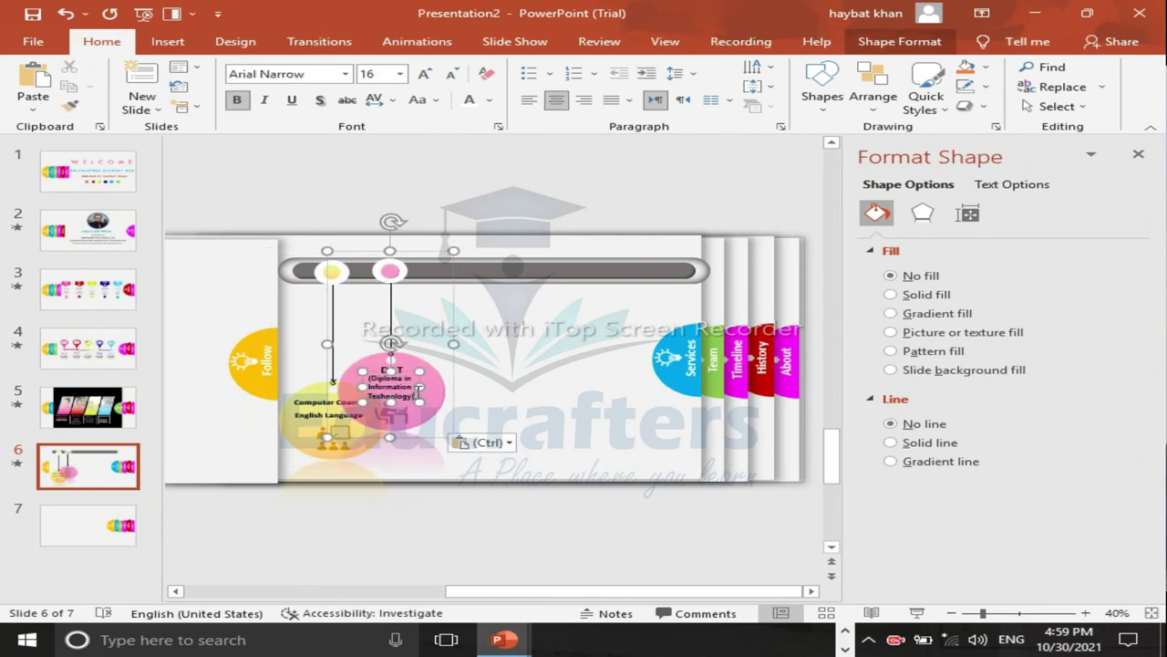
left_click(424, 401)
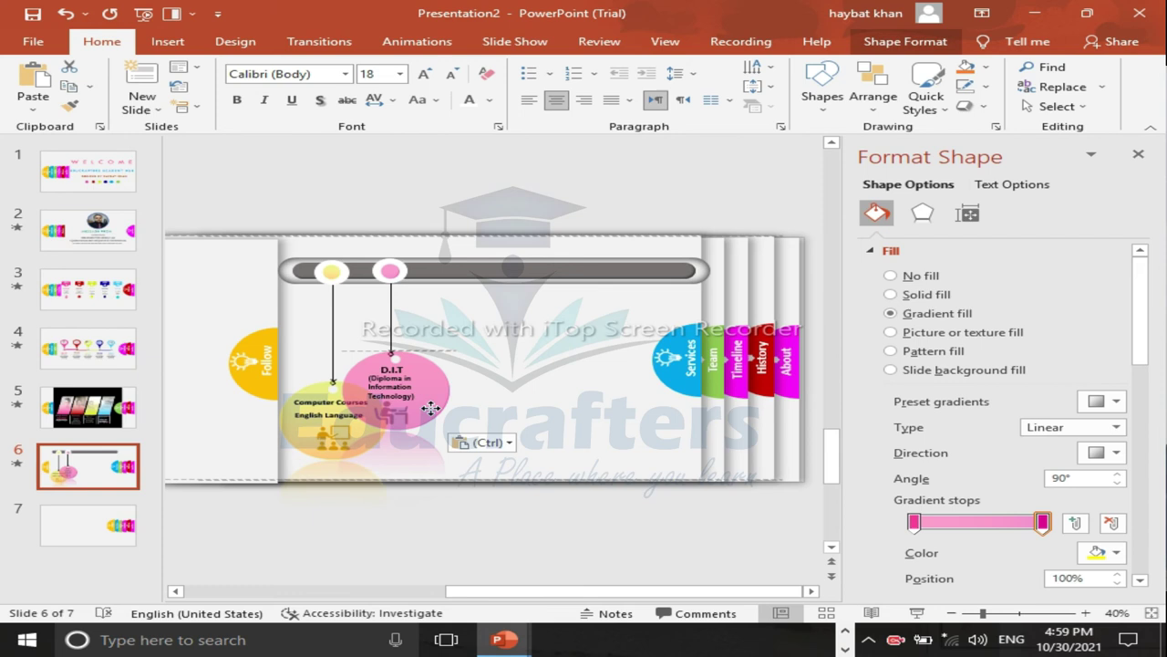
left_click(432, 410)
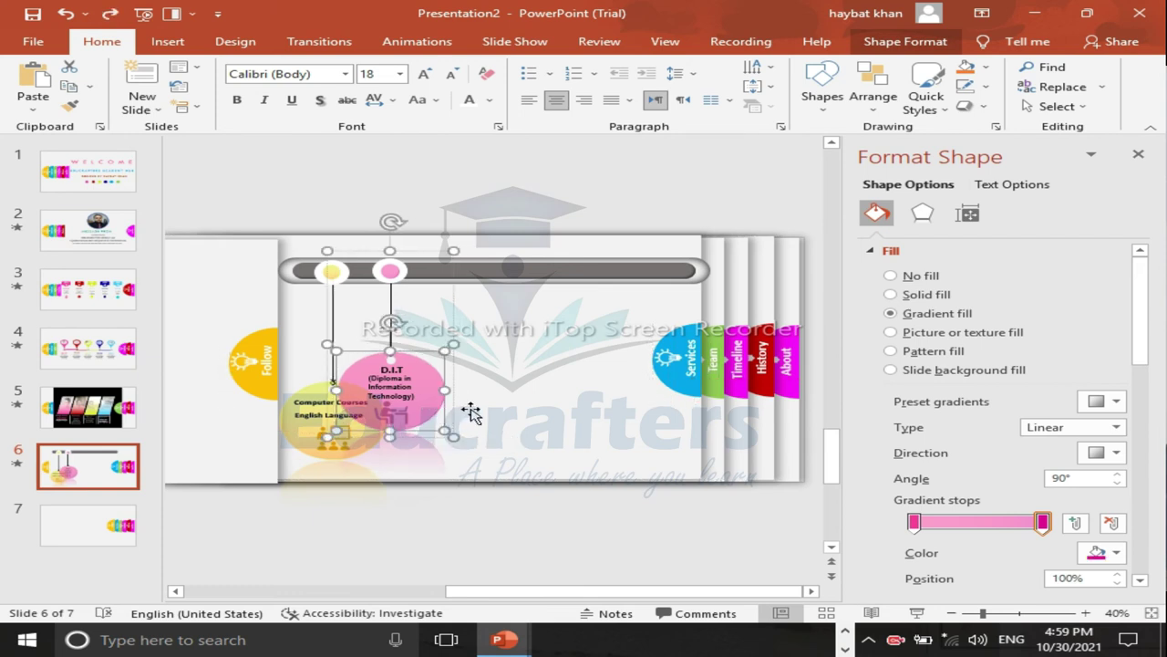
left_click(501, 410)
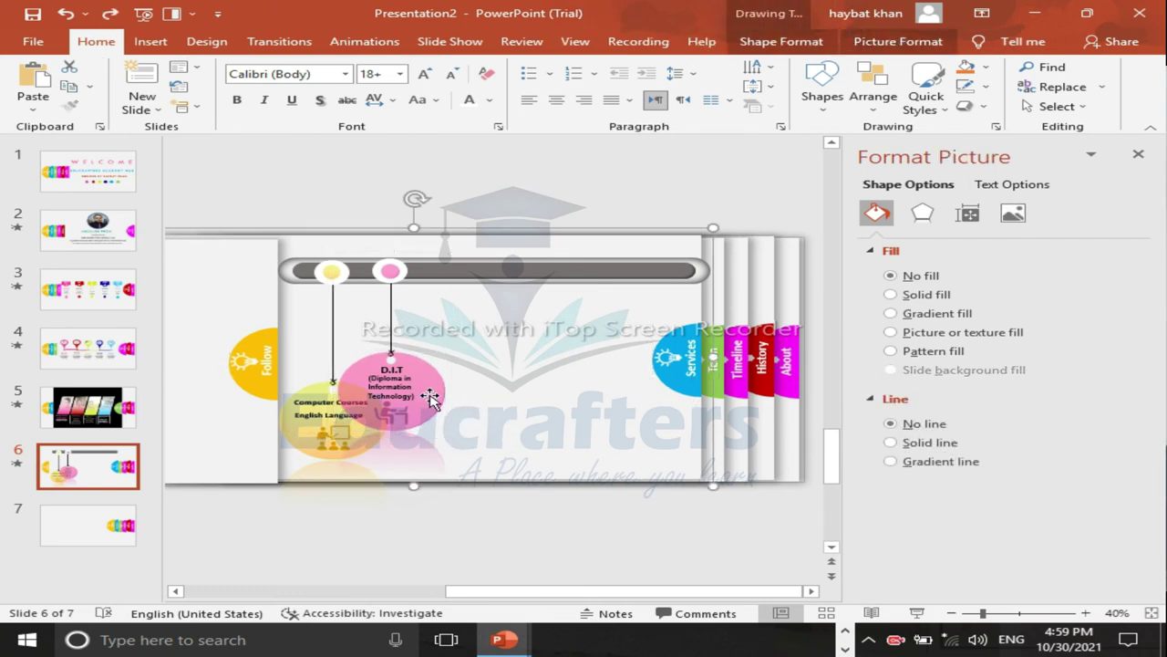
left_click(435, 402)
left_click_drag(438, 407, 454, 404)
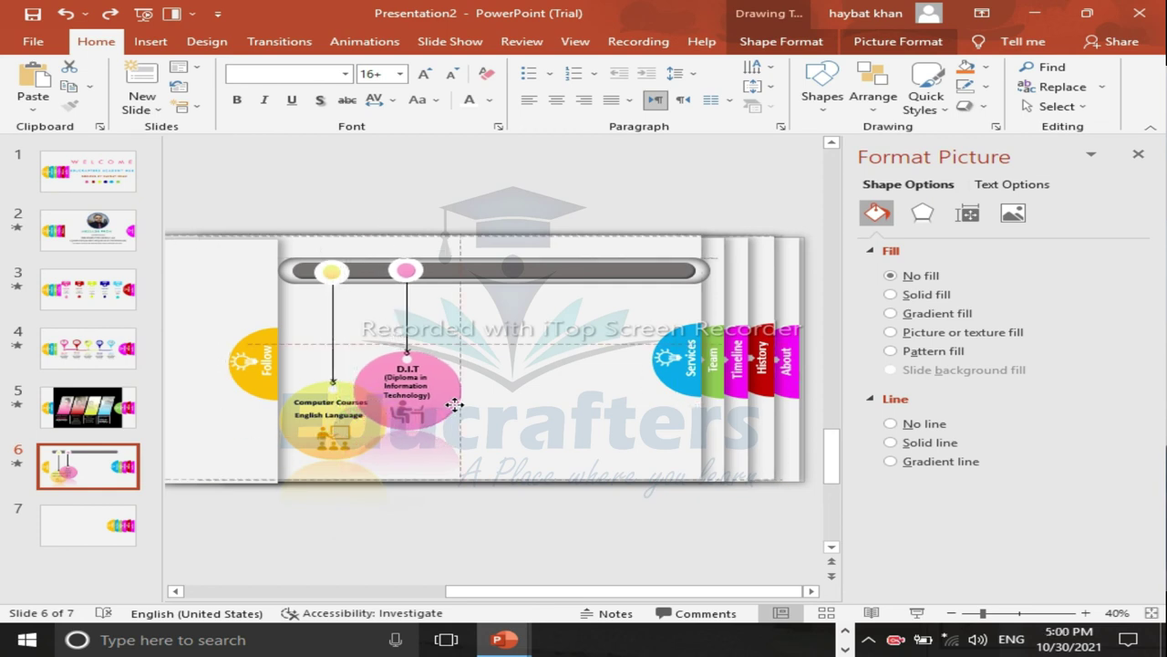
left_click_drag(454, 404, 455, 405)
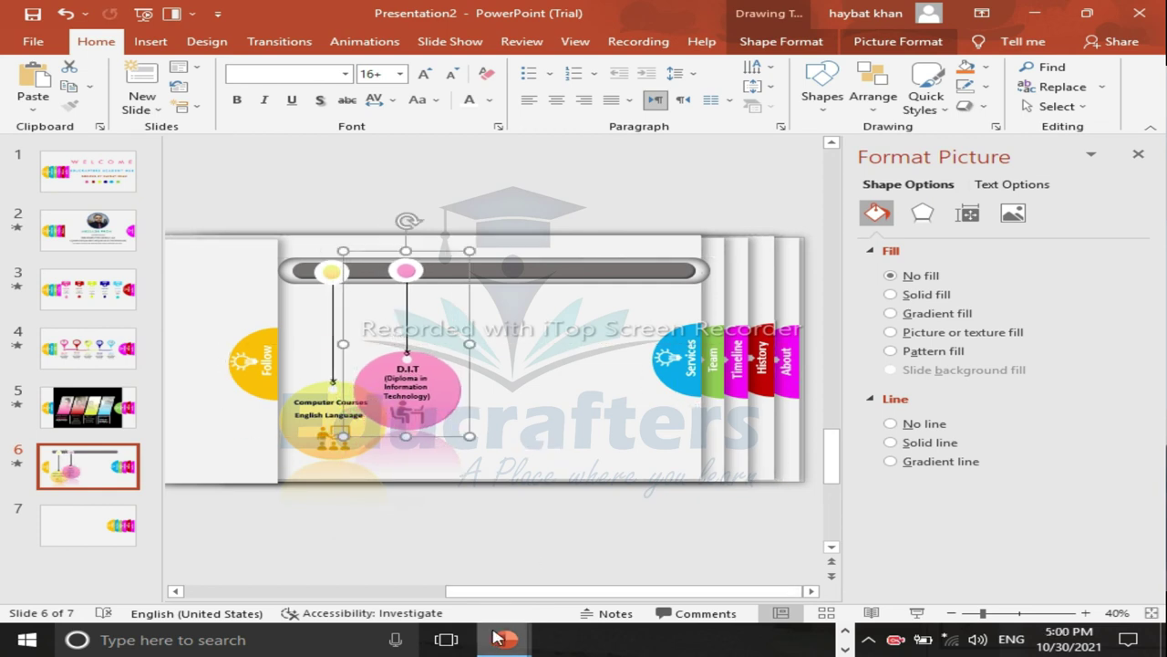
Step: Copy the blue C.I.T circle and line it up on the timeline
left_click(766, 565)
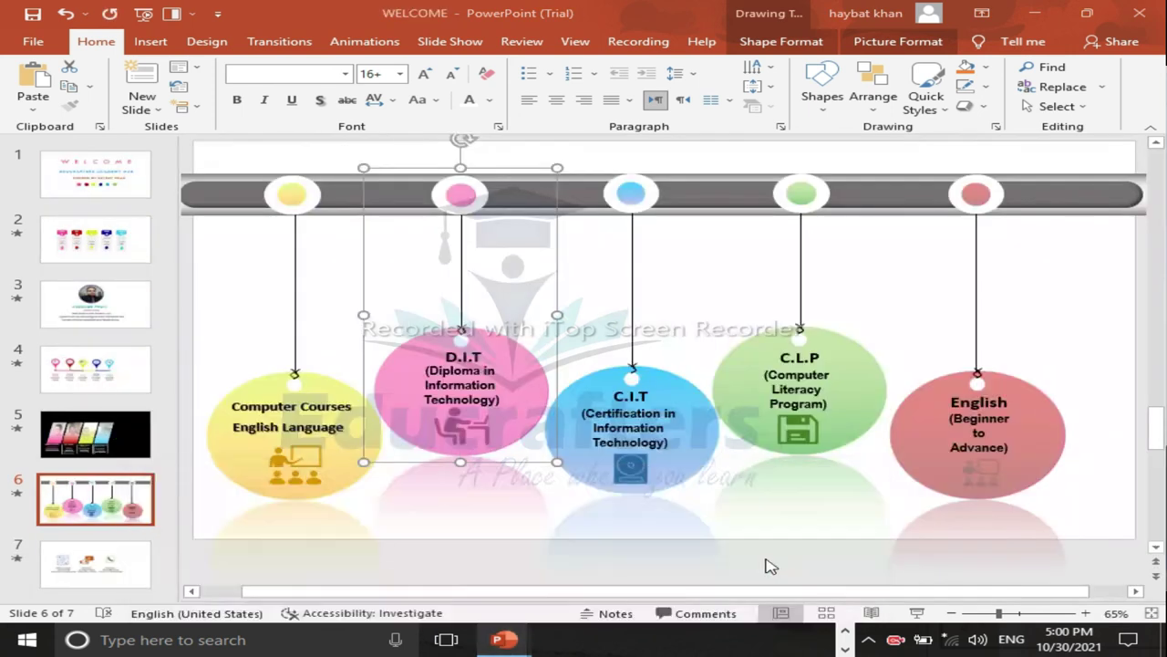
left_click(697, 396)
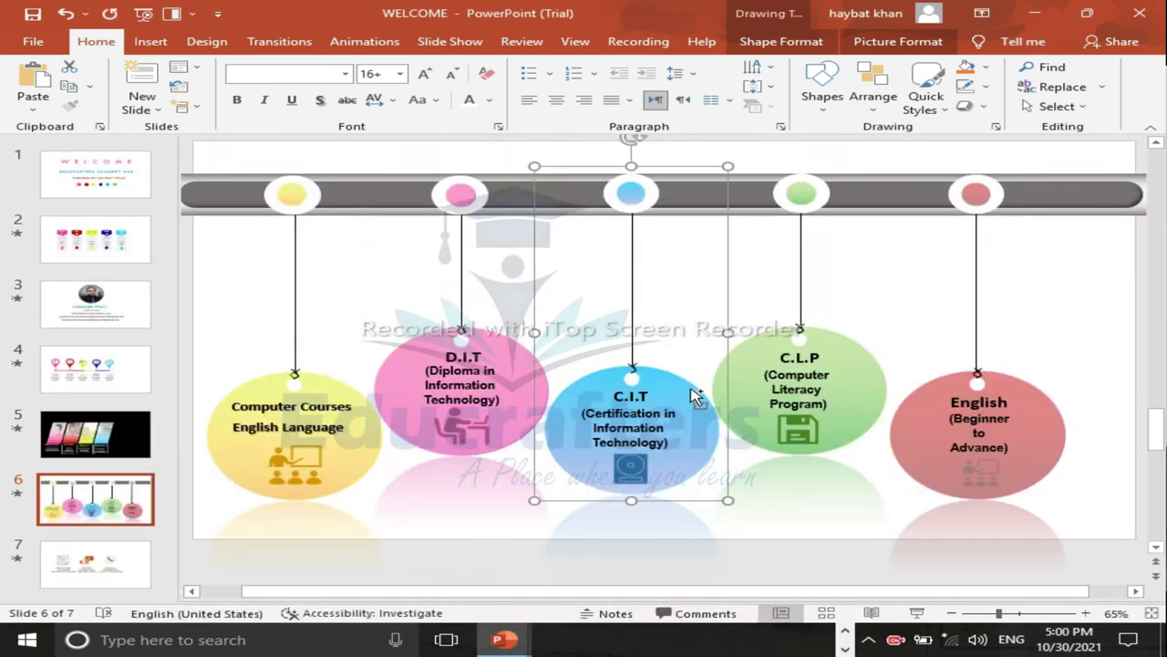
mouse_move(500, 639)
left_click(538, 567)
key("ctrl+v")
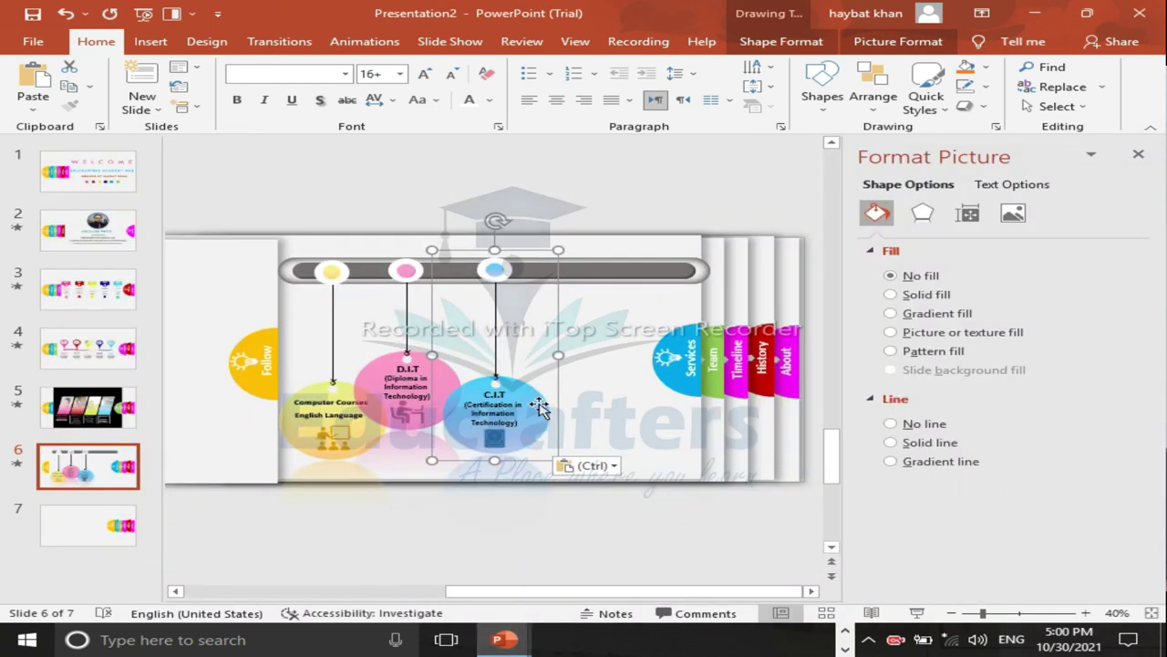
left_click_drag(539, 407, 534, 407)
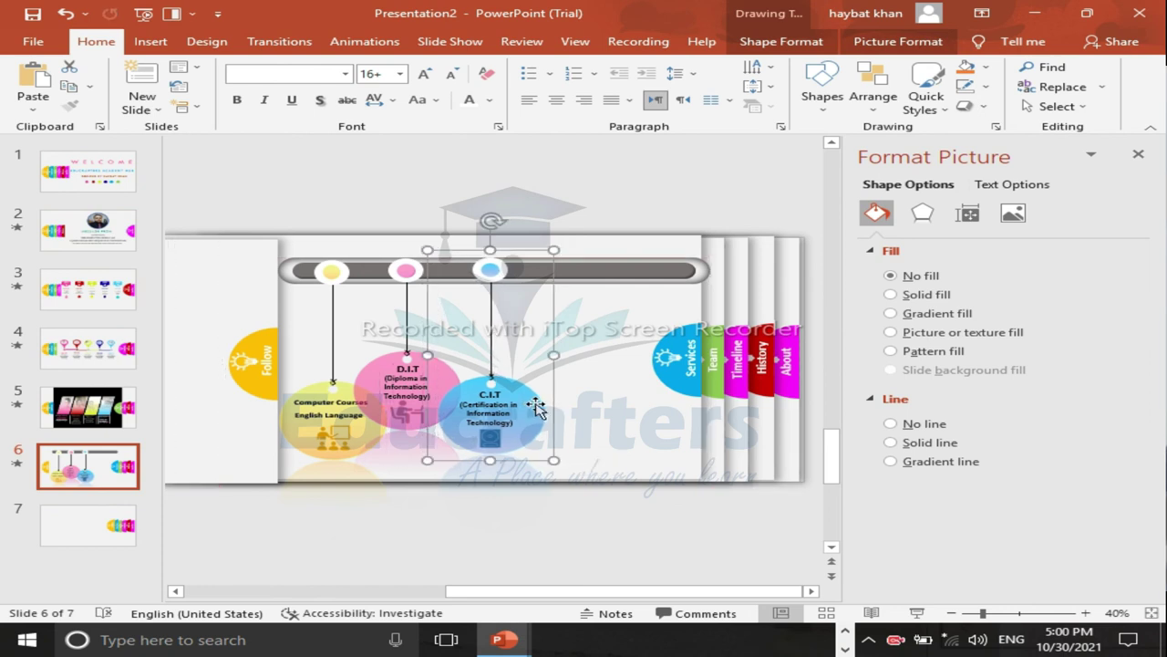
mouse_move(504, 639)
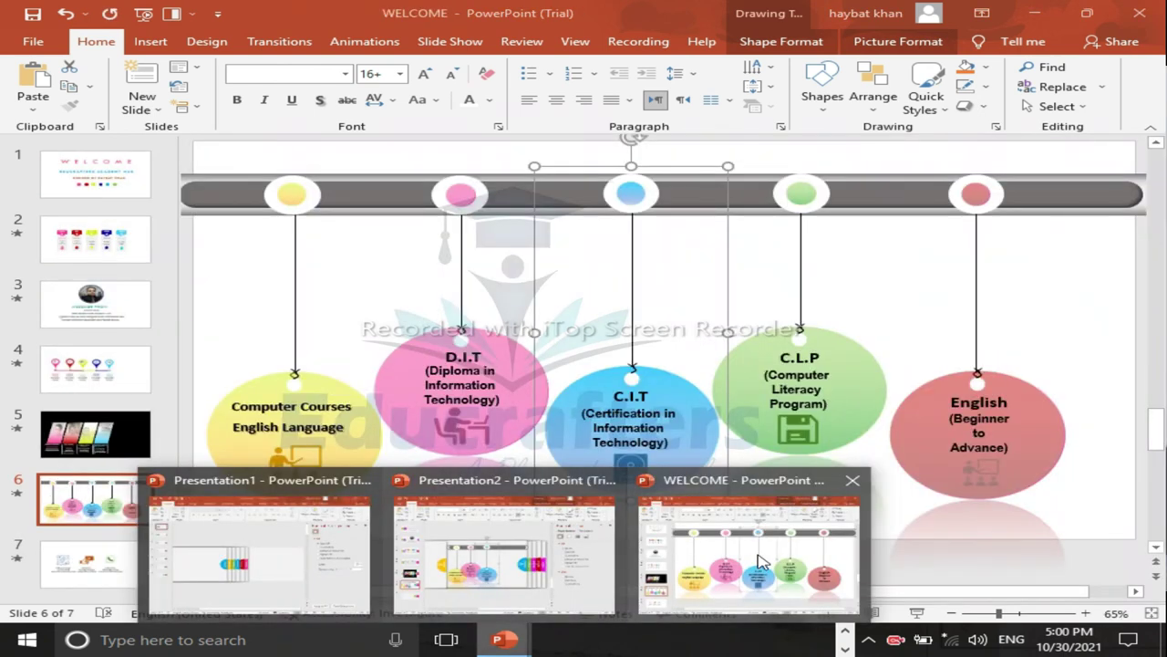
Step: Copy the green C.L.P circle and place it next to C.I.T
left_click(763, 559)
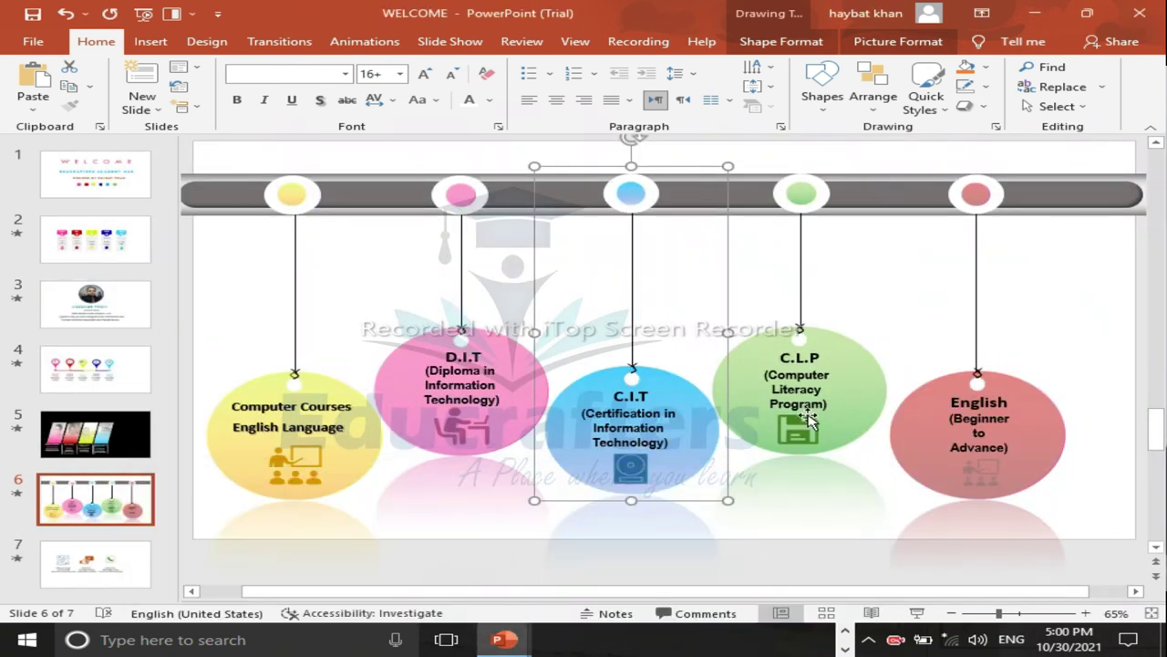
left_click(855, 374)
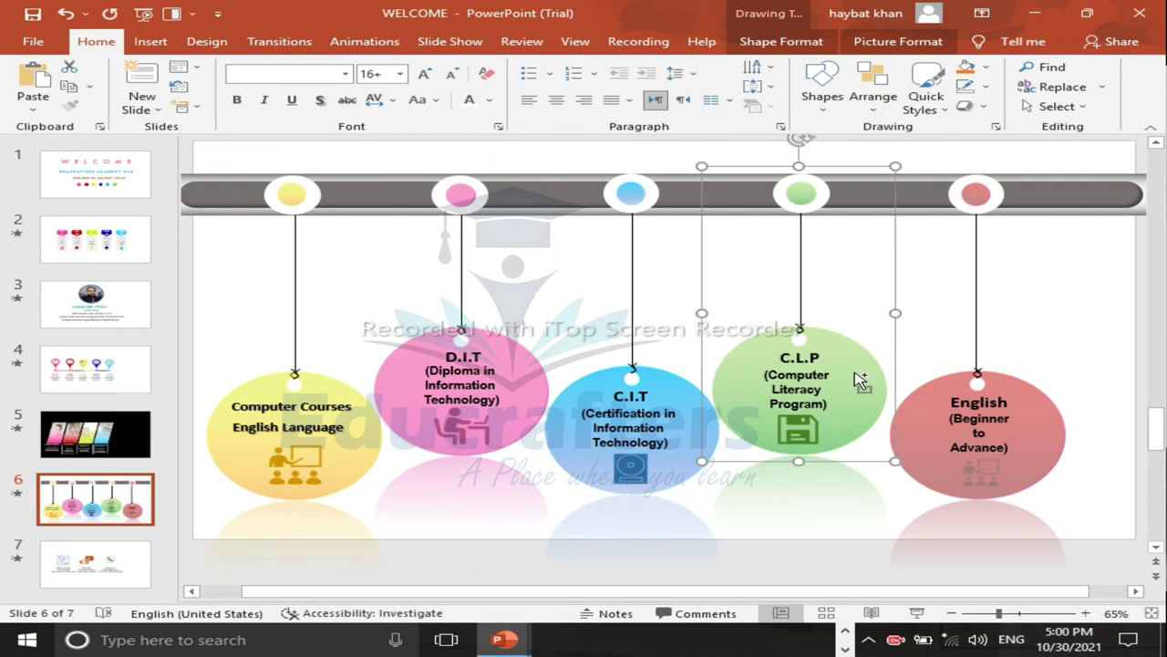
mouse_move(504, 639)
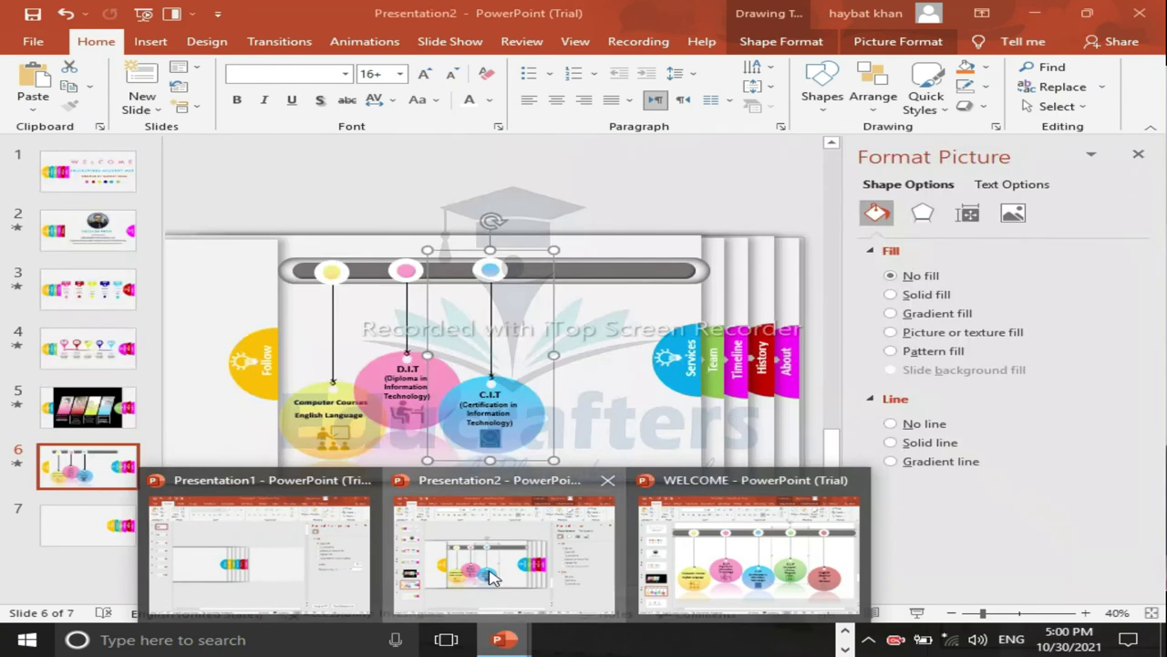
left_click(492, 577)
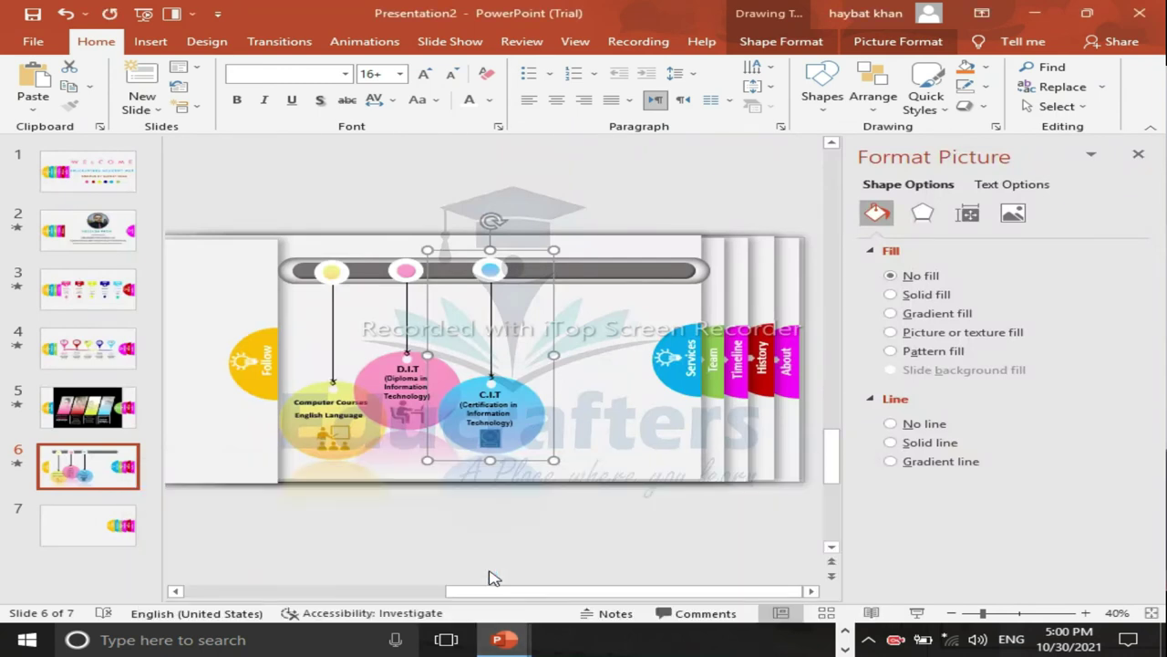
key("ctrl+v")
left_click_drag(636, 388, 603, 391)
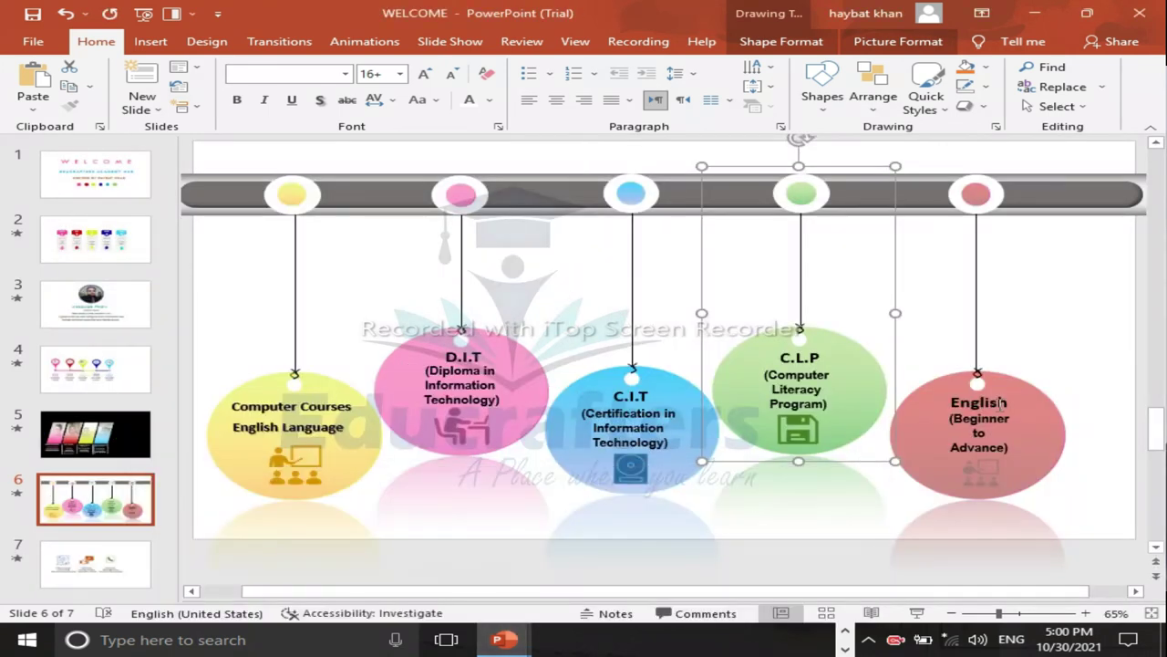
Step: Copy the red English circle and settle it at the bar's end
left_click(1045, 409)
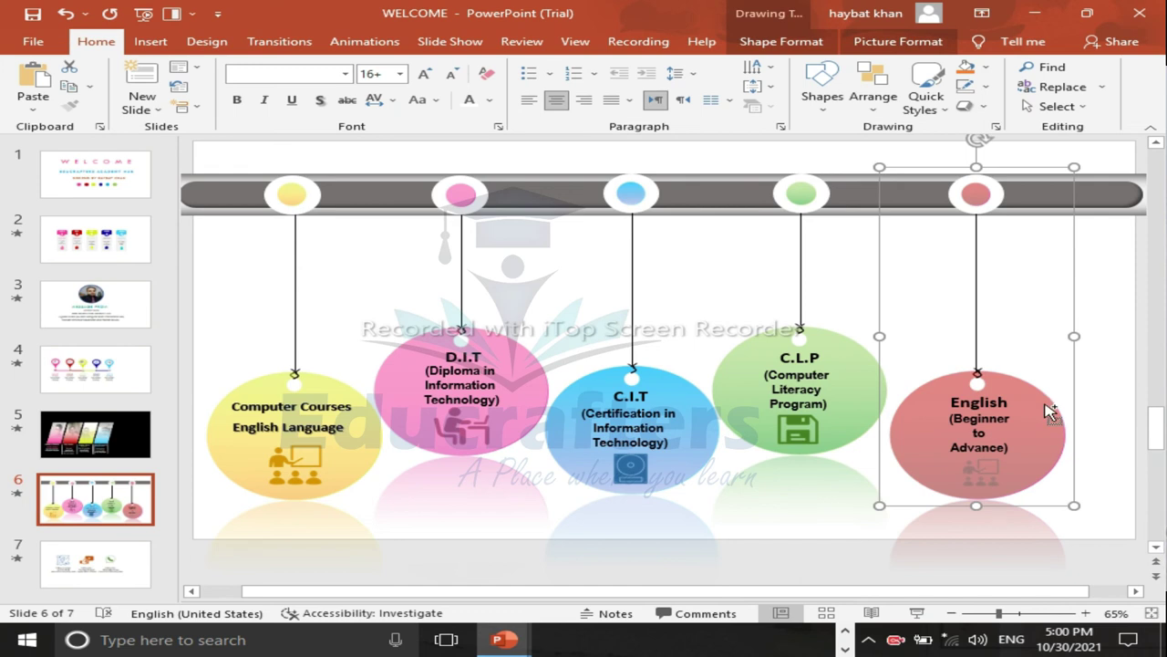
mouse_move(503, 639)
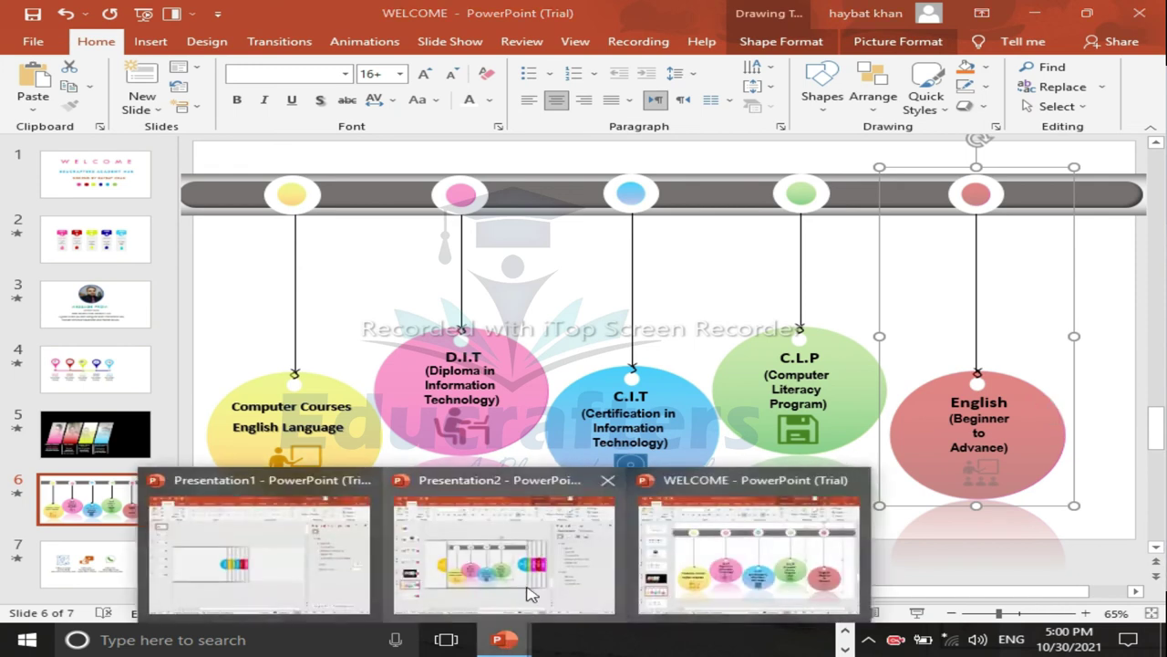
left_click(531, 594)
key("ctrl+v")
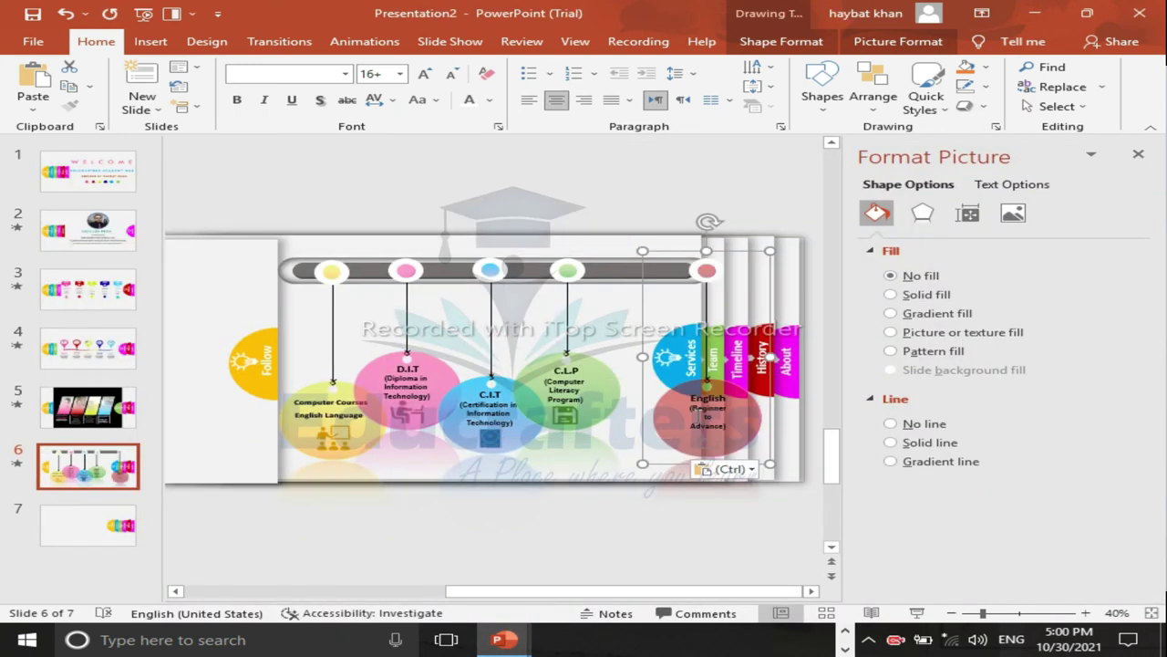
left_click_drag(675, 417, 603, 410)
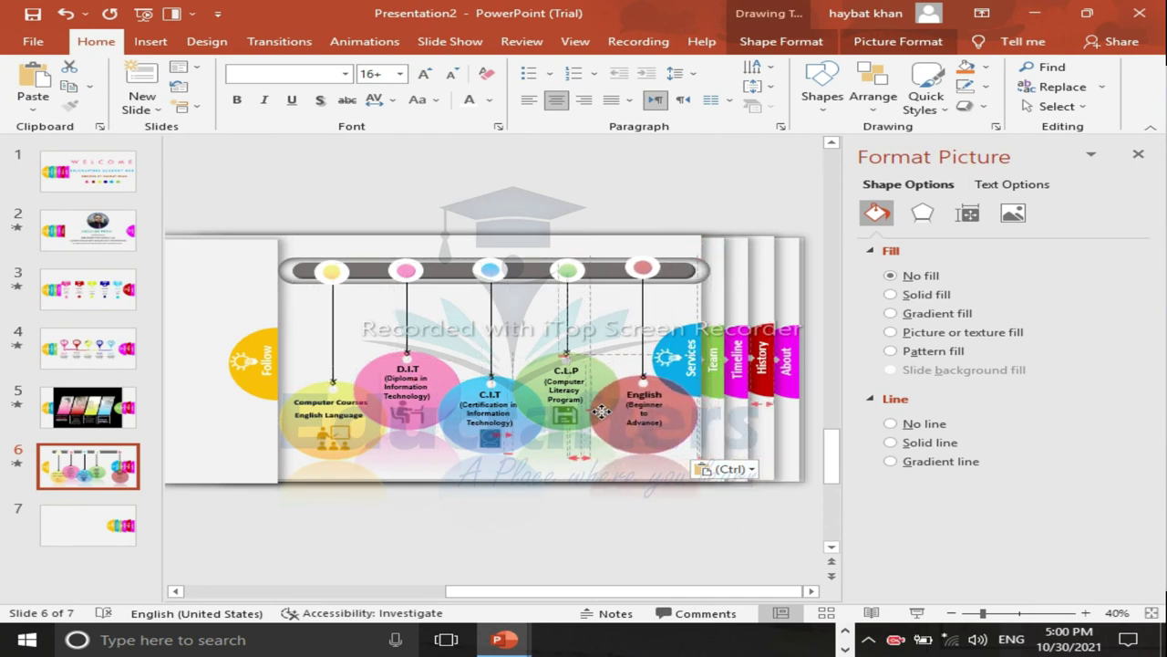
left_click_drag(602, 410, 602, 418)
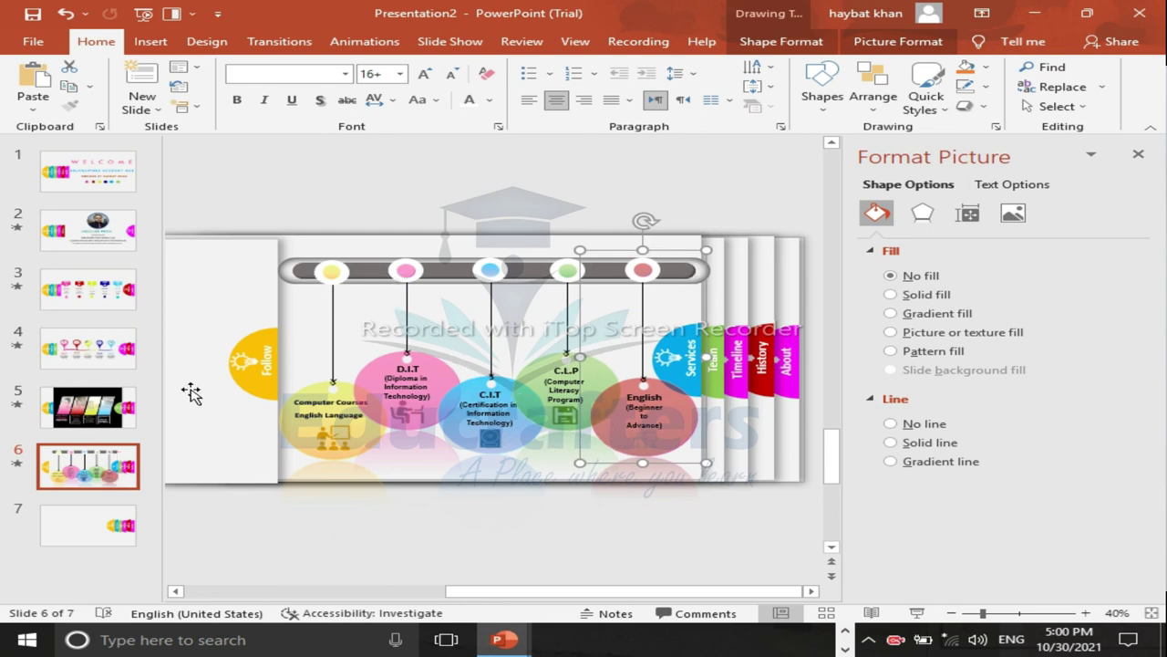
Step: Copy WELCOME's Facebook, YouTube and WhatsApp icons with captions onto Presentation2's slide 7
left_click(85, 527)
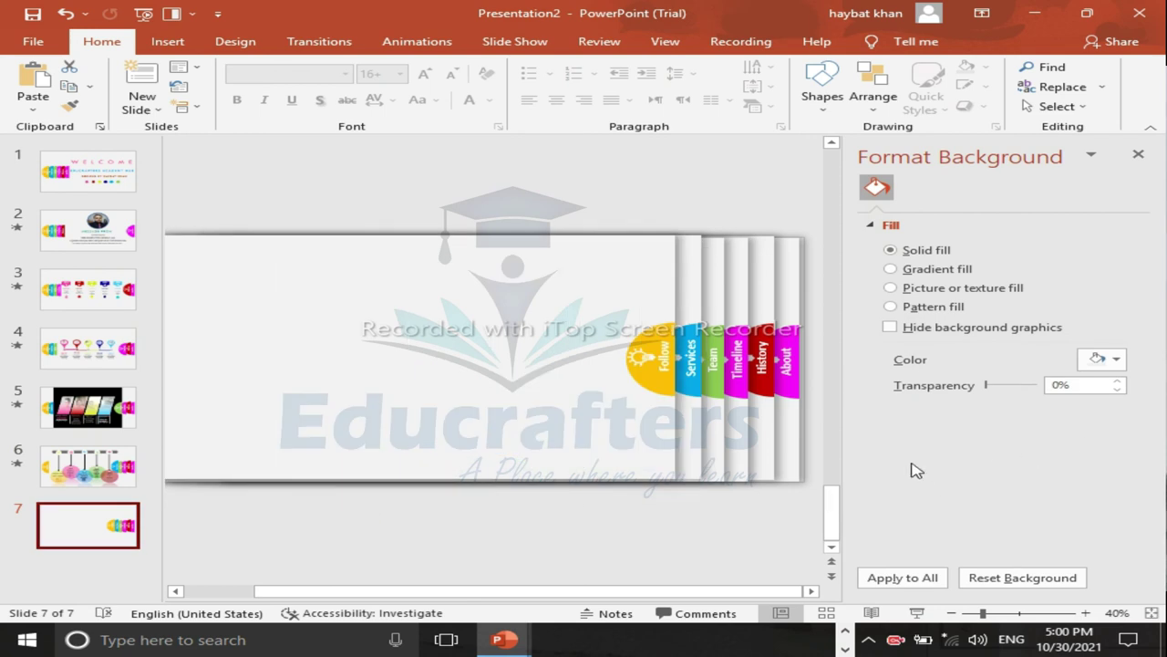
mouse_move(503, 639)
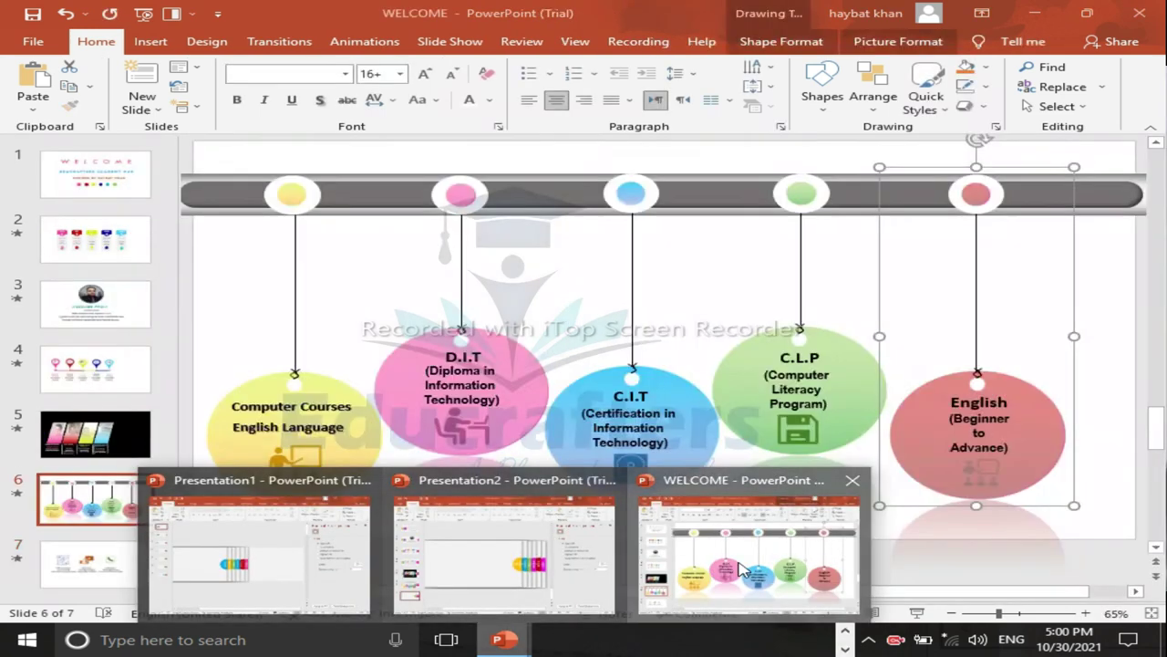
left_click(653, 565)
left_click(59, 567)
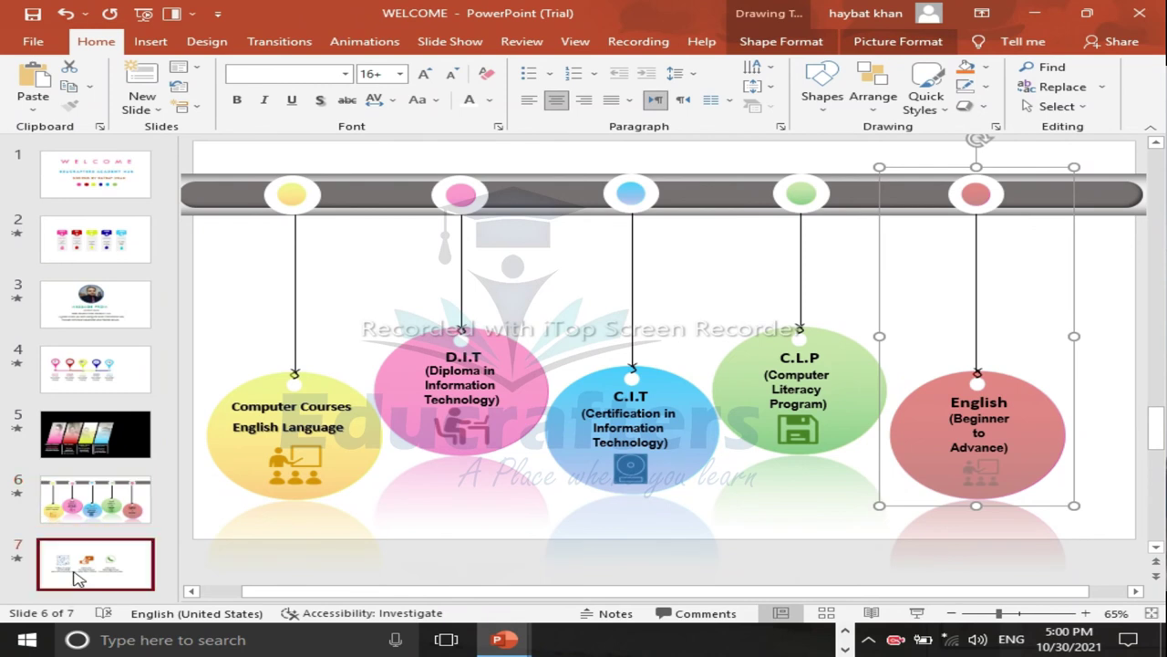
left_click_drag(270, 272, 980, 507)
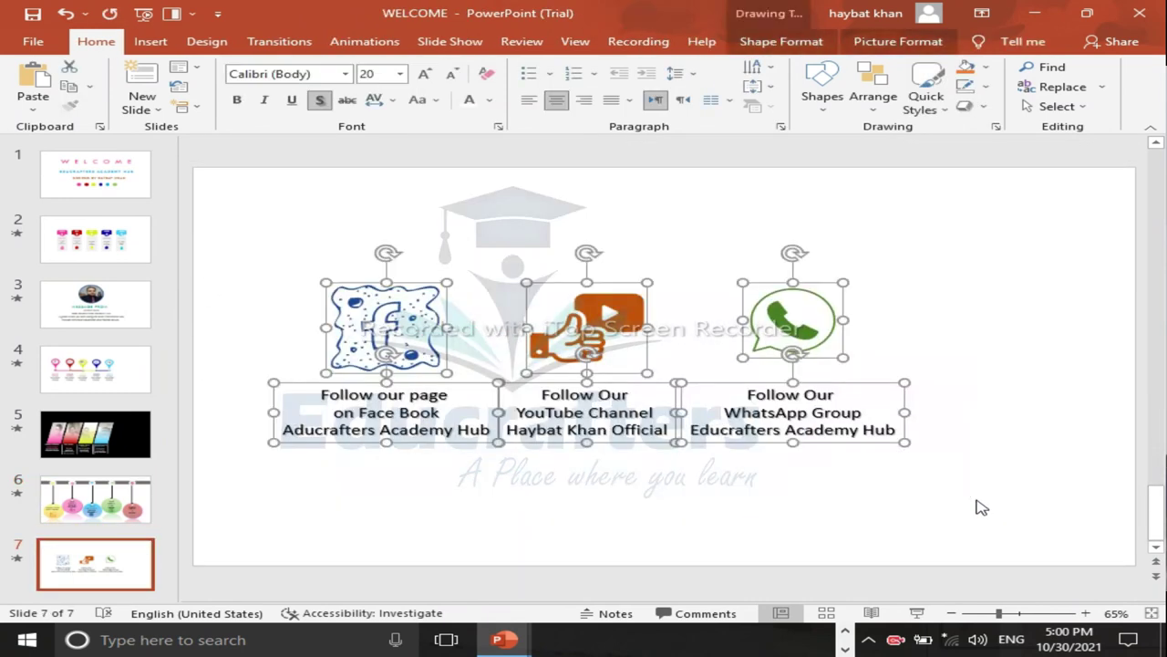
mouse_move(503, 640)
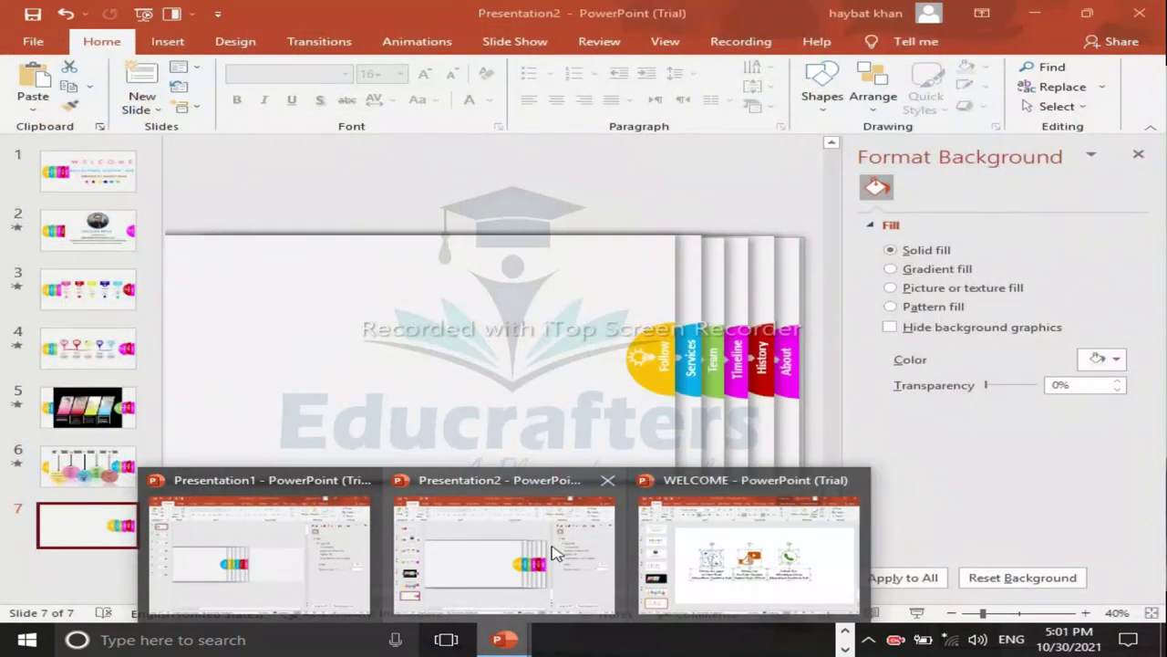
left_click(558, 547)
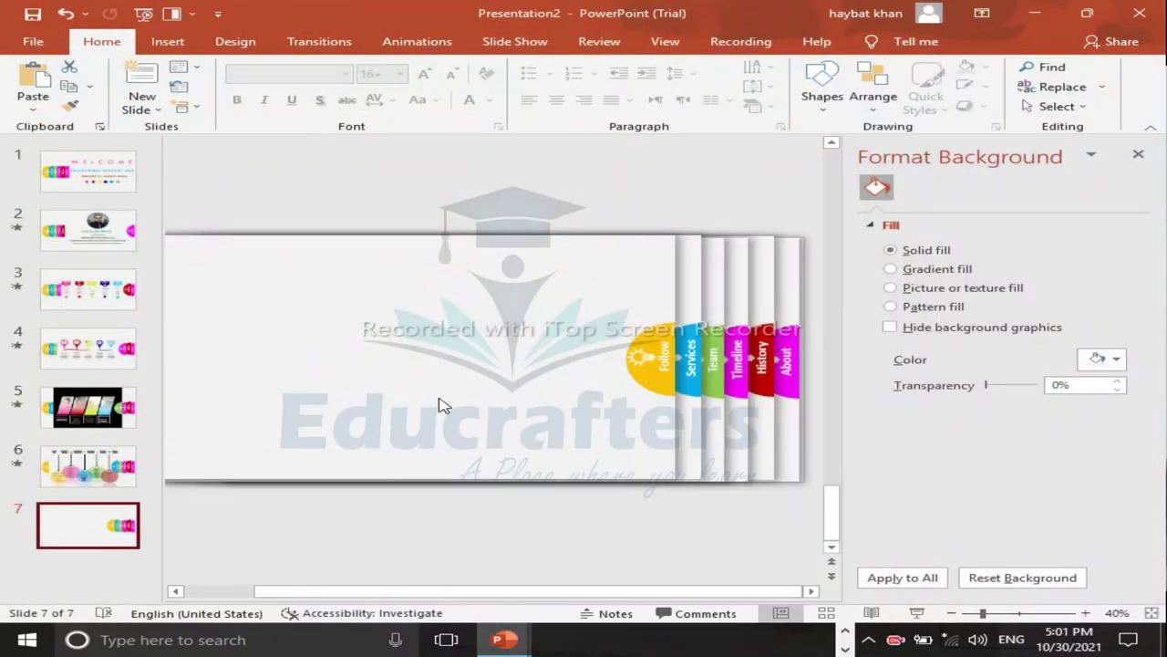
key("ctrl+v")
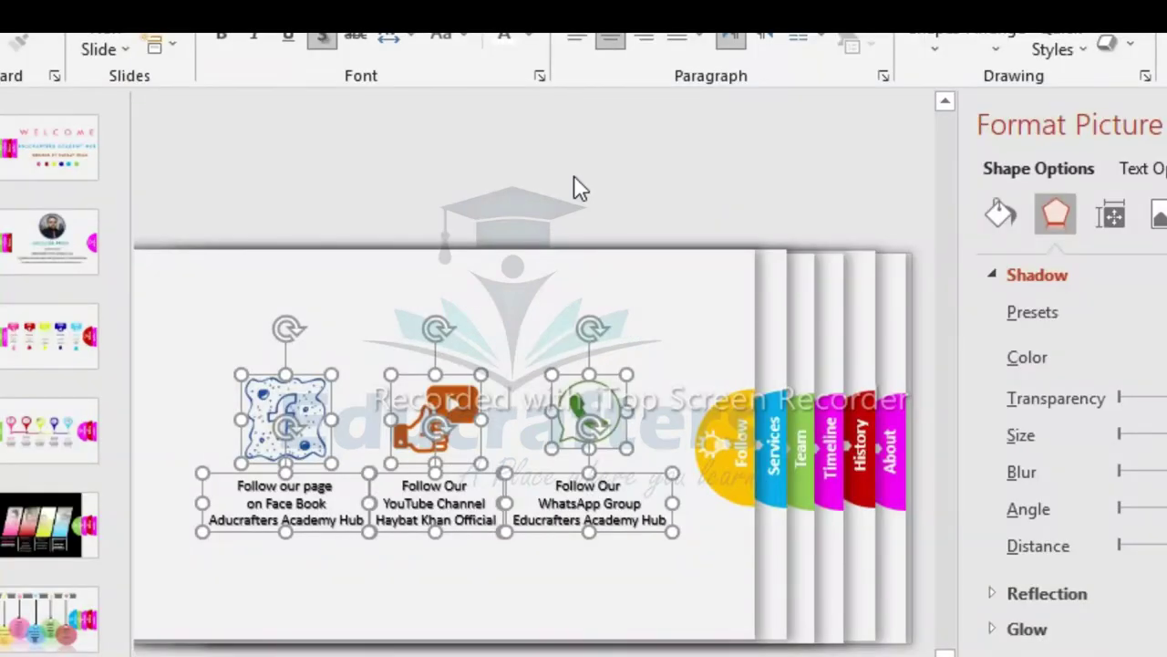
left_click(574, 178)
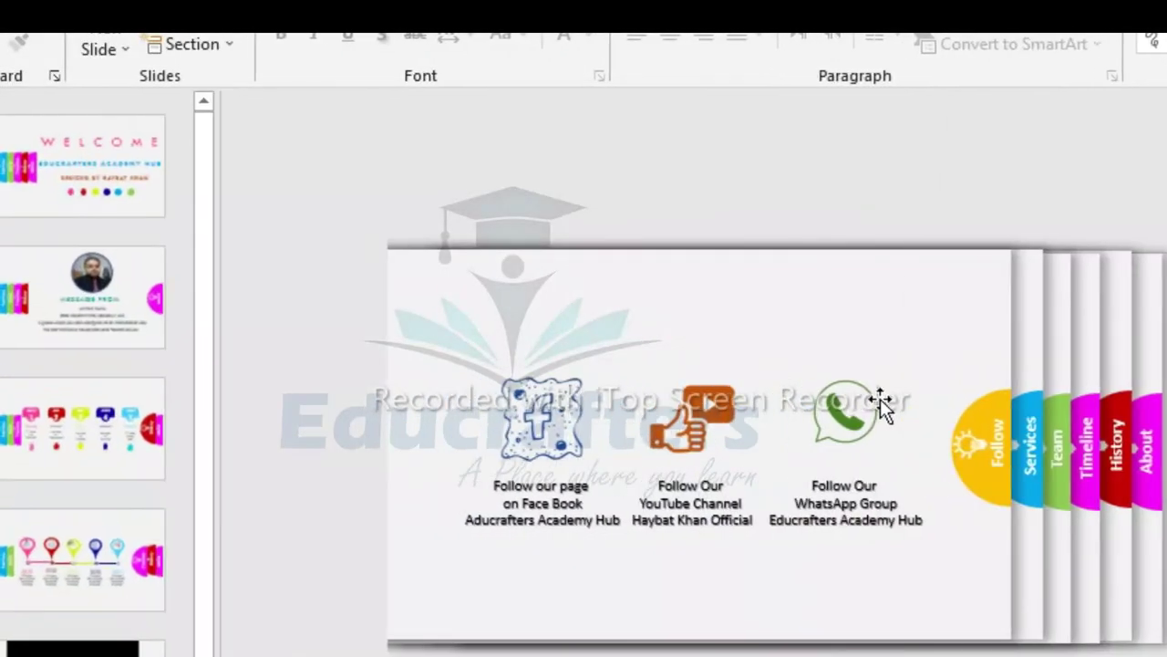
key("F5")
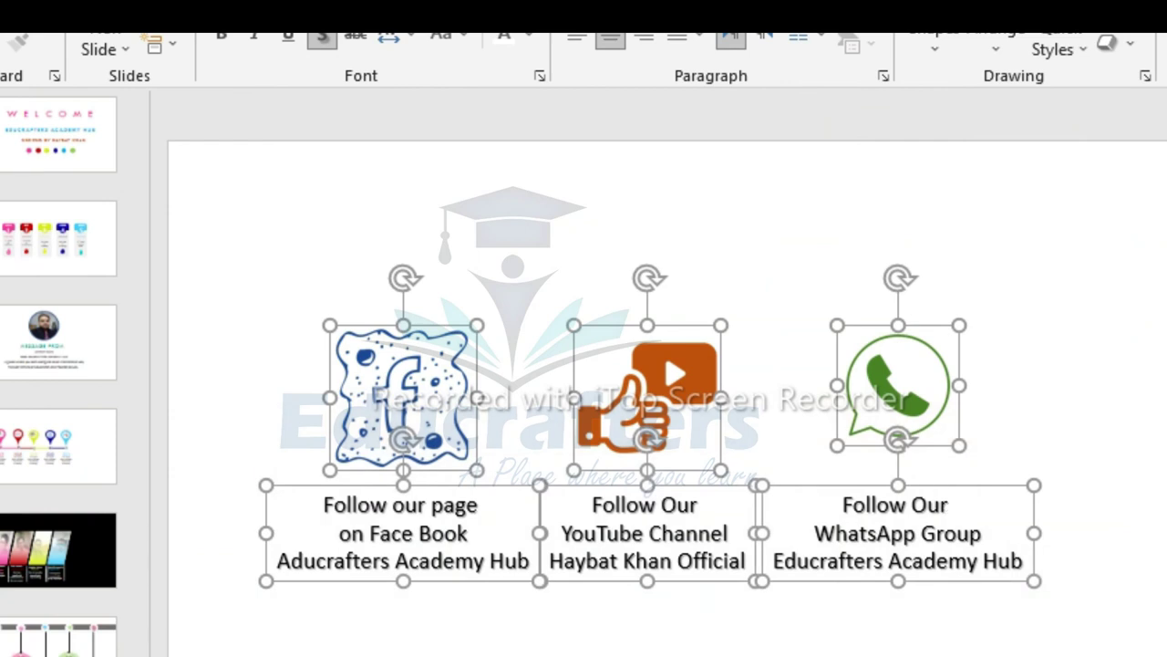
Step: Close WELCOME with its changes saved, discard Presentation1 unsaved, and close the folder window
key("alt+F4")
left_click(620, 461)
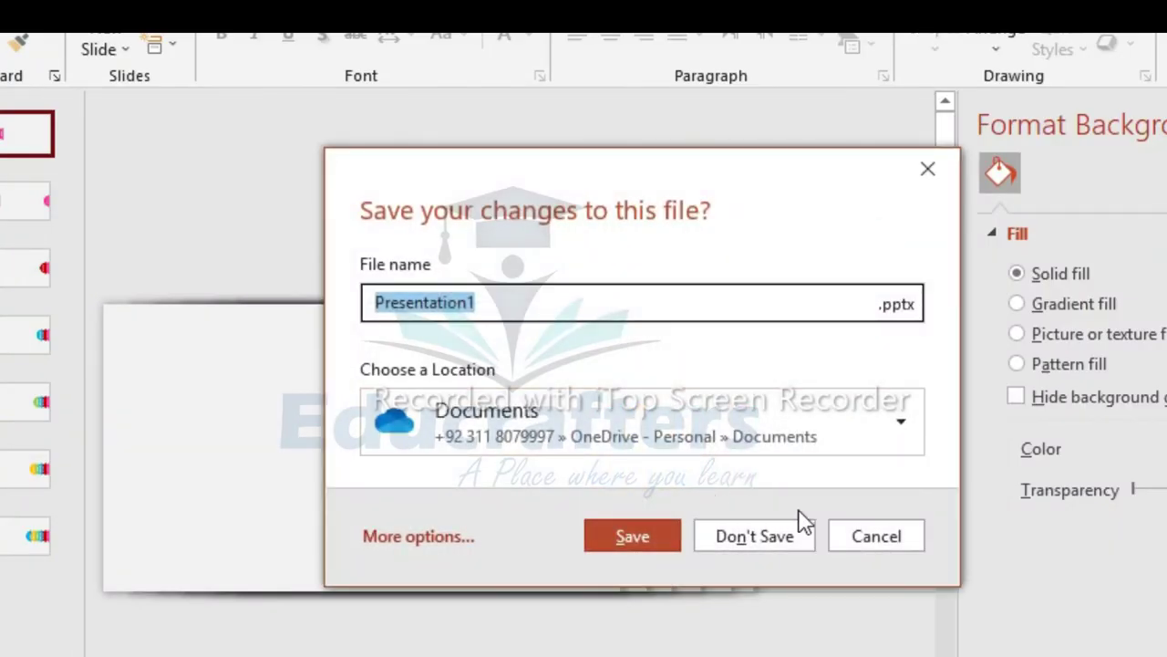
left_click(844, 545)
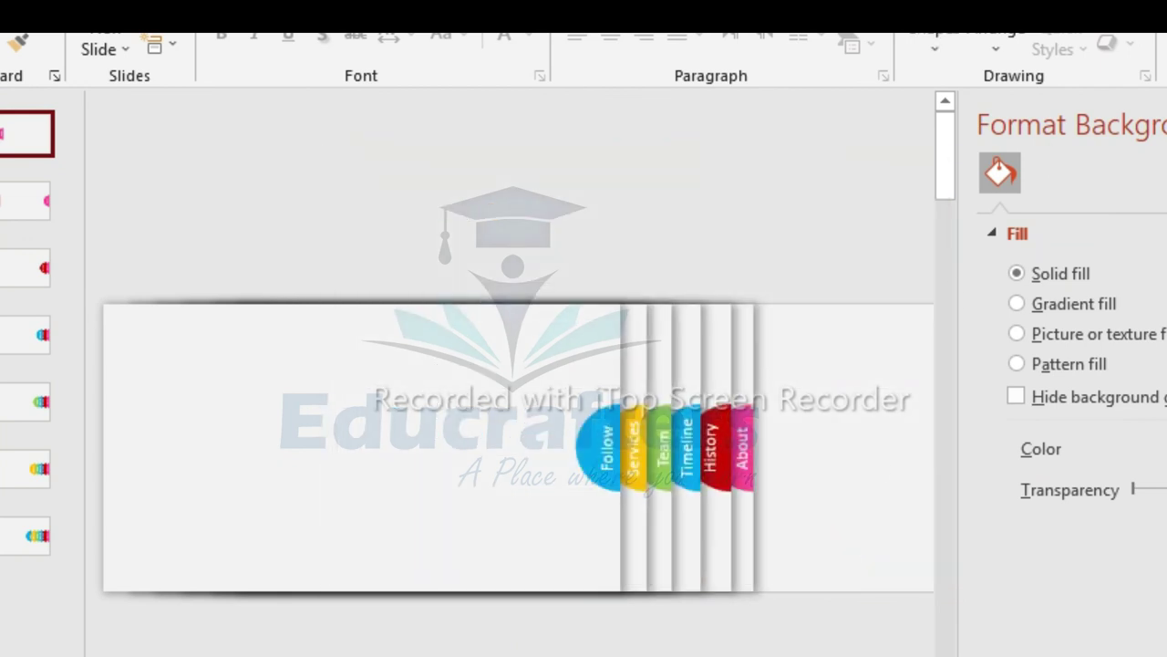
key("alt+F4")
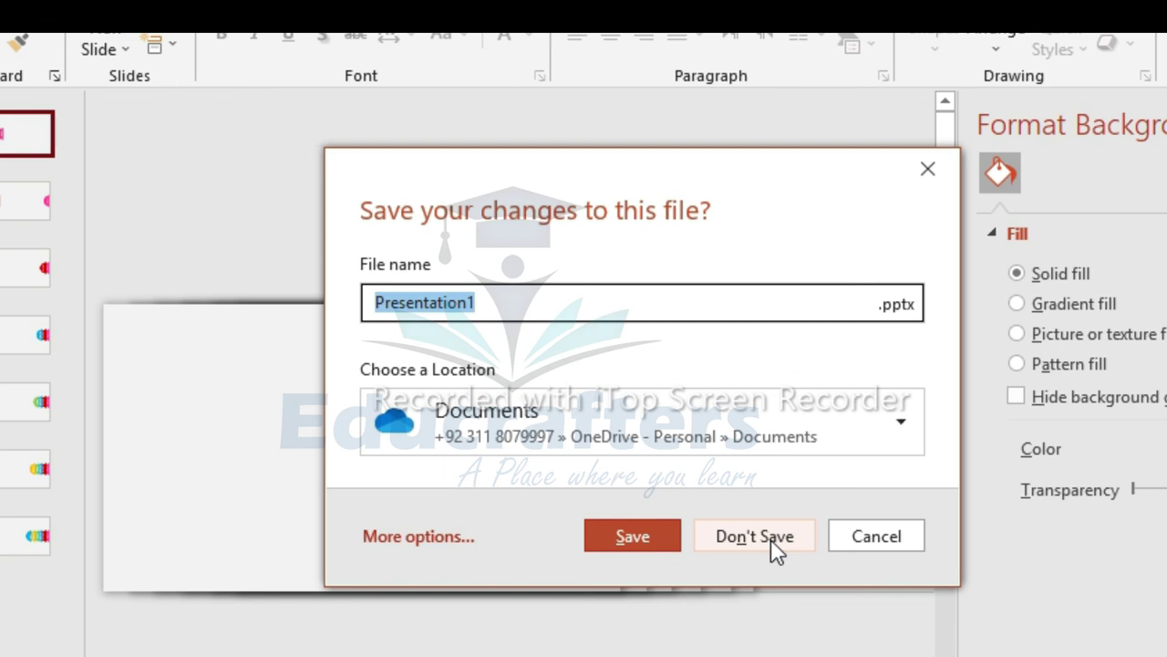
left_click(773, 548)
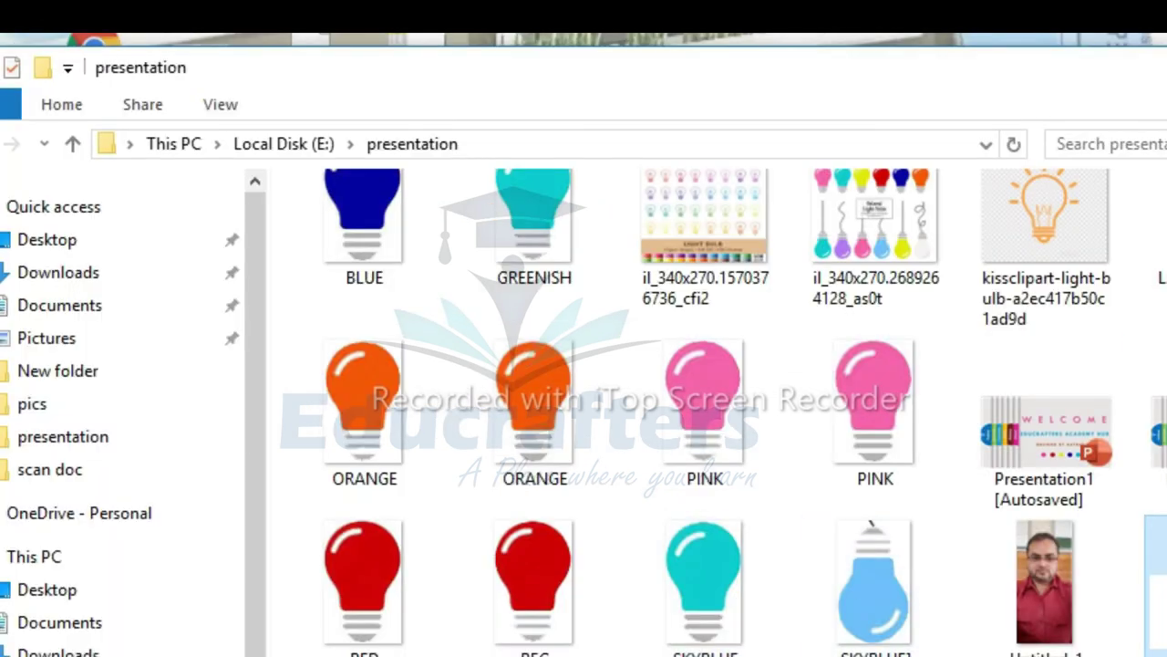
key("alt+F4")
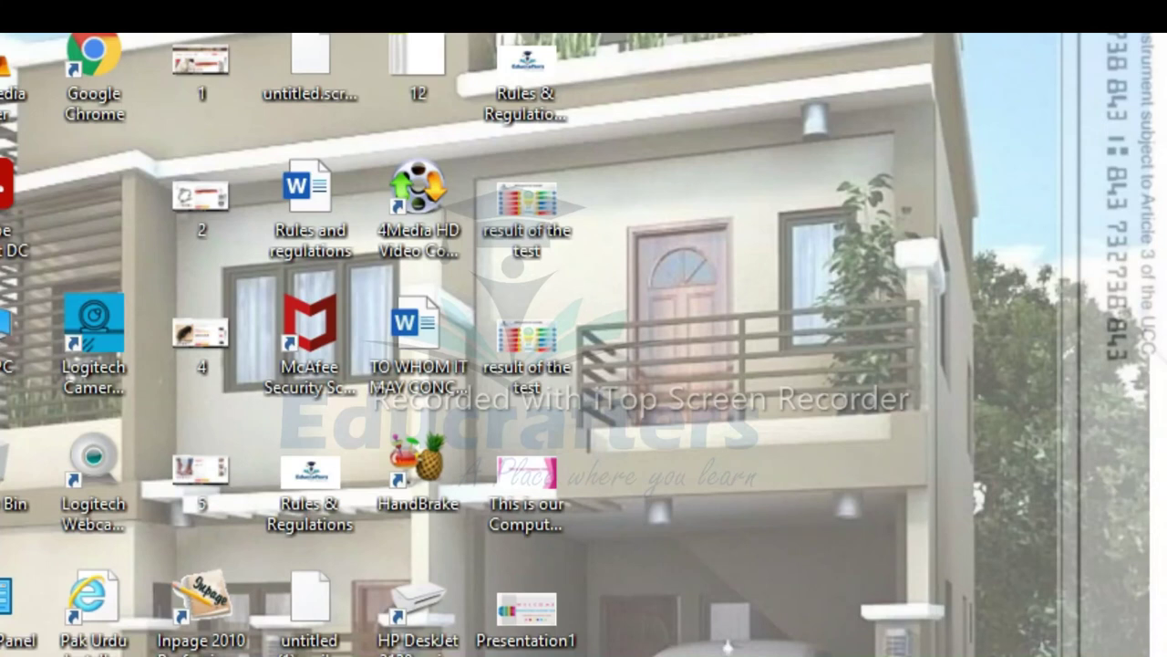